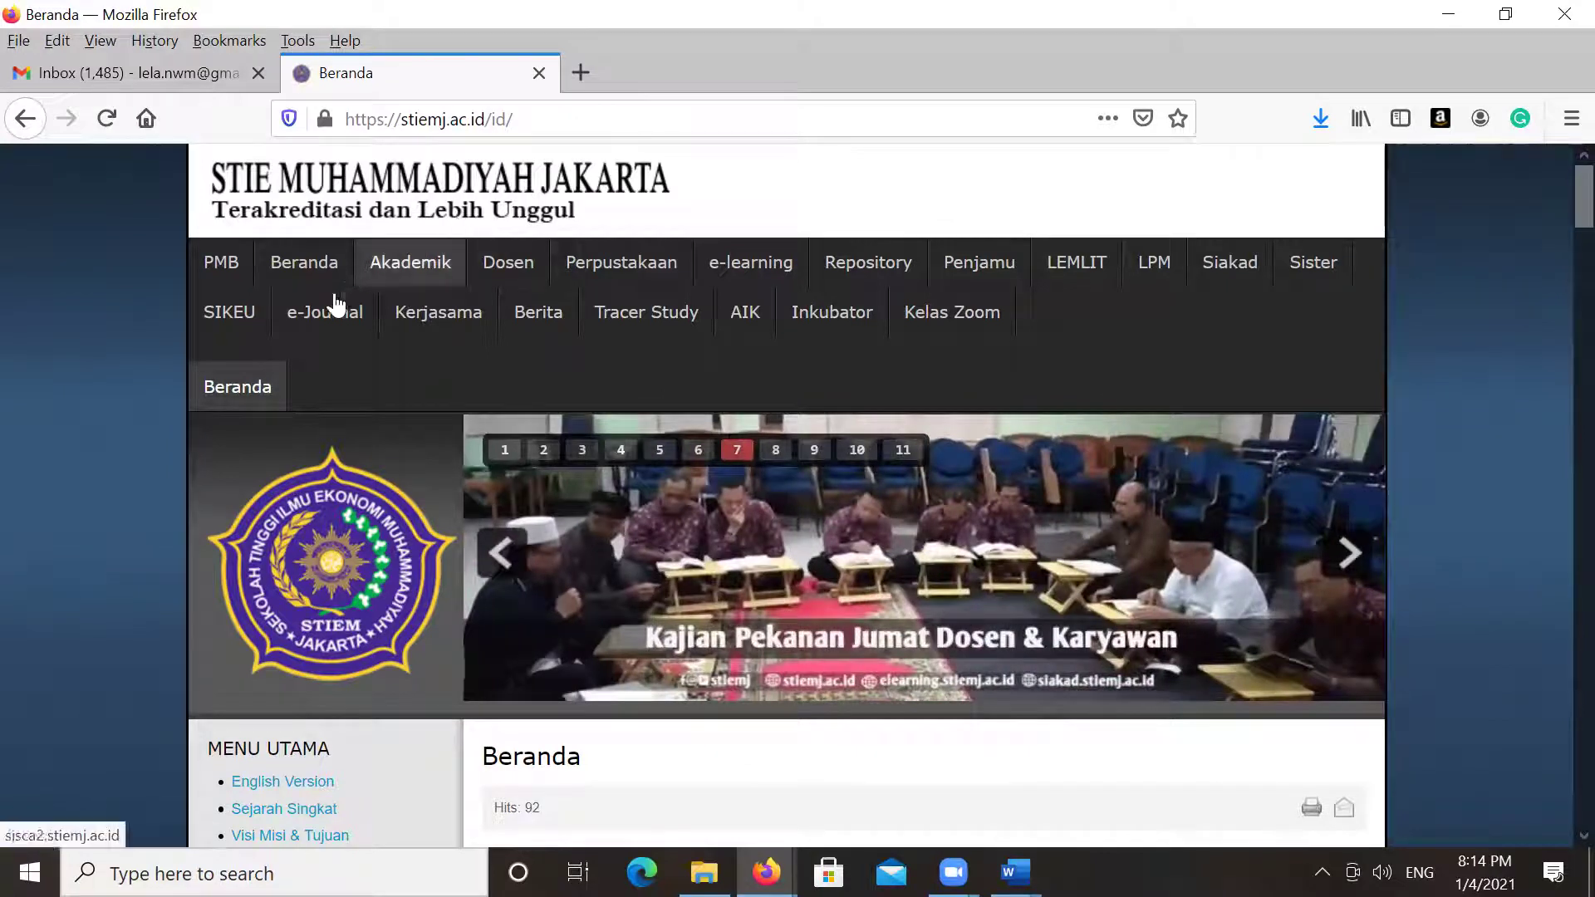
- Open the STIE Muhammadiyah Jakarta e-Journal portal from the homepage navigation bar
click(322, 318)
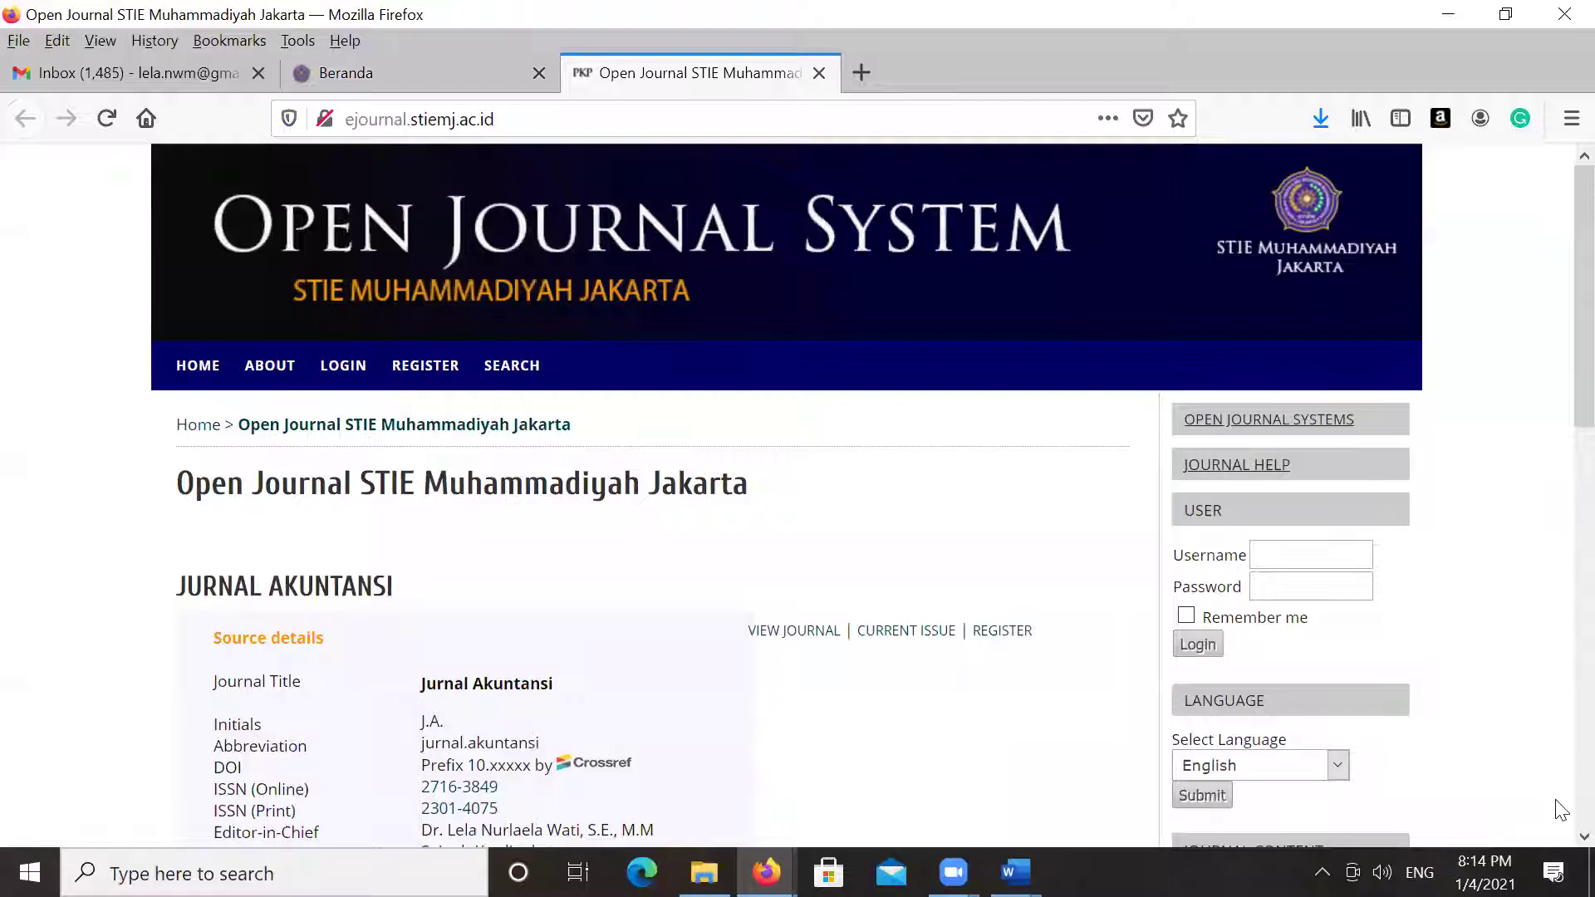
- Find JURNAL AKUNTANSI in the journal list and open its journal site
scroll(1559, 843, down, 1)
scroll(1559, 843, down, 3)
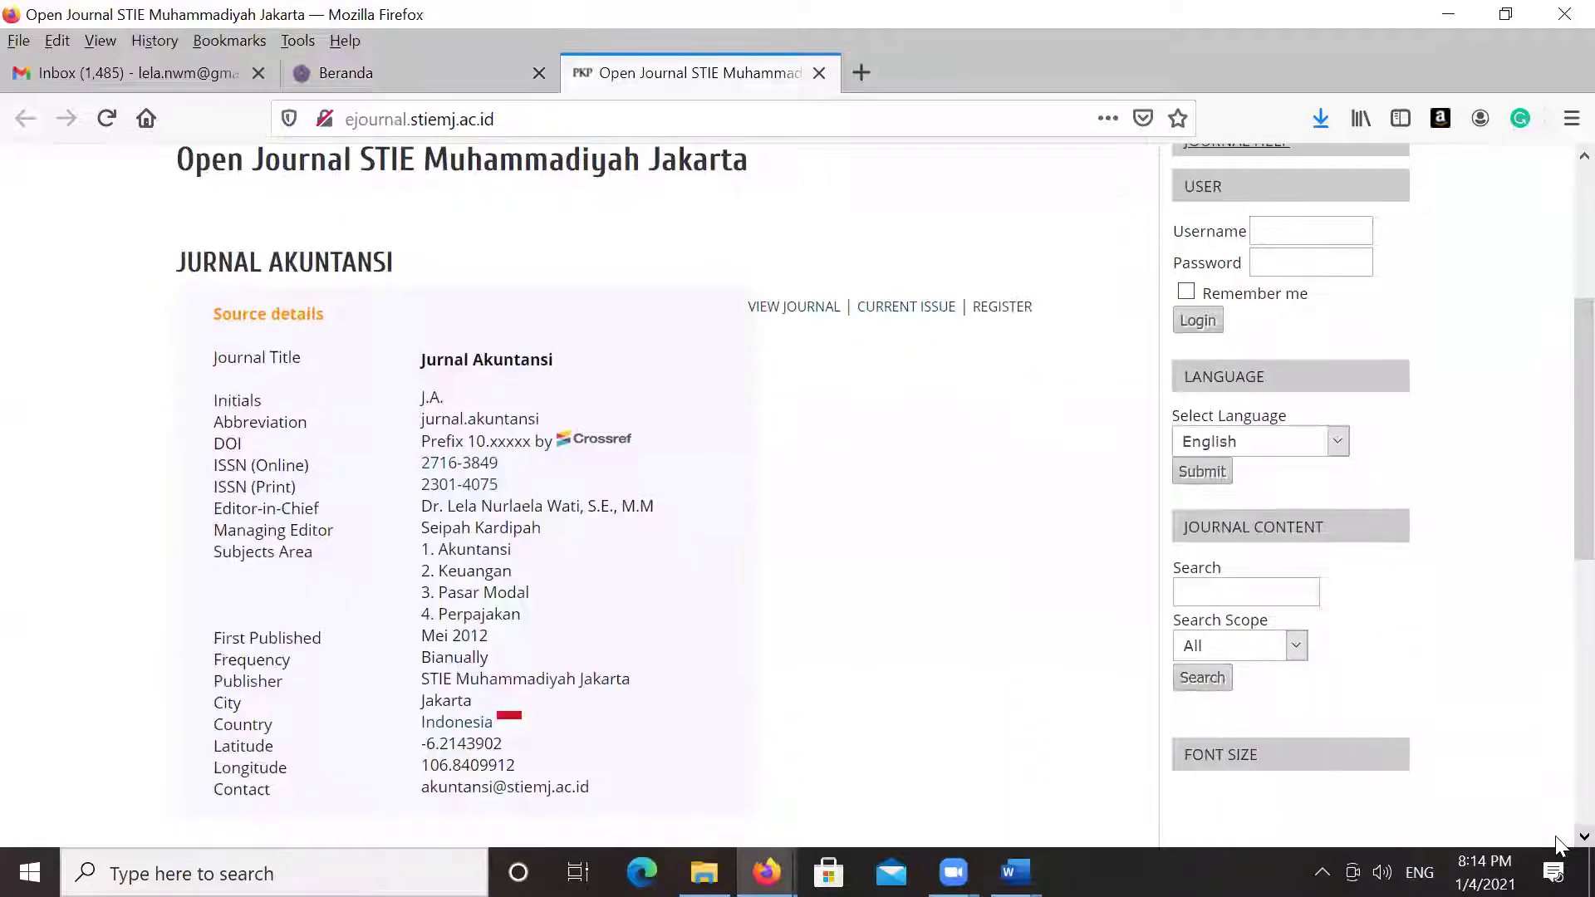
scroll(1556, 835, down, 6)
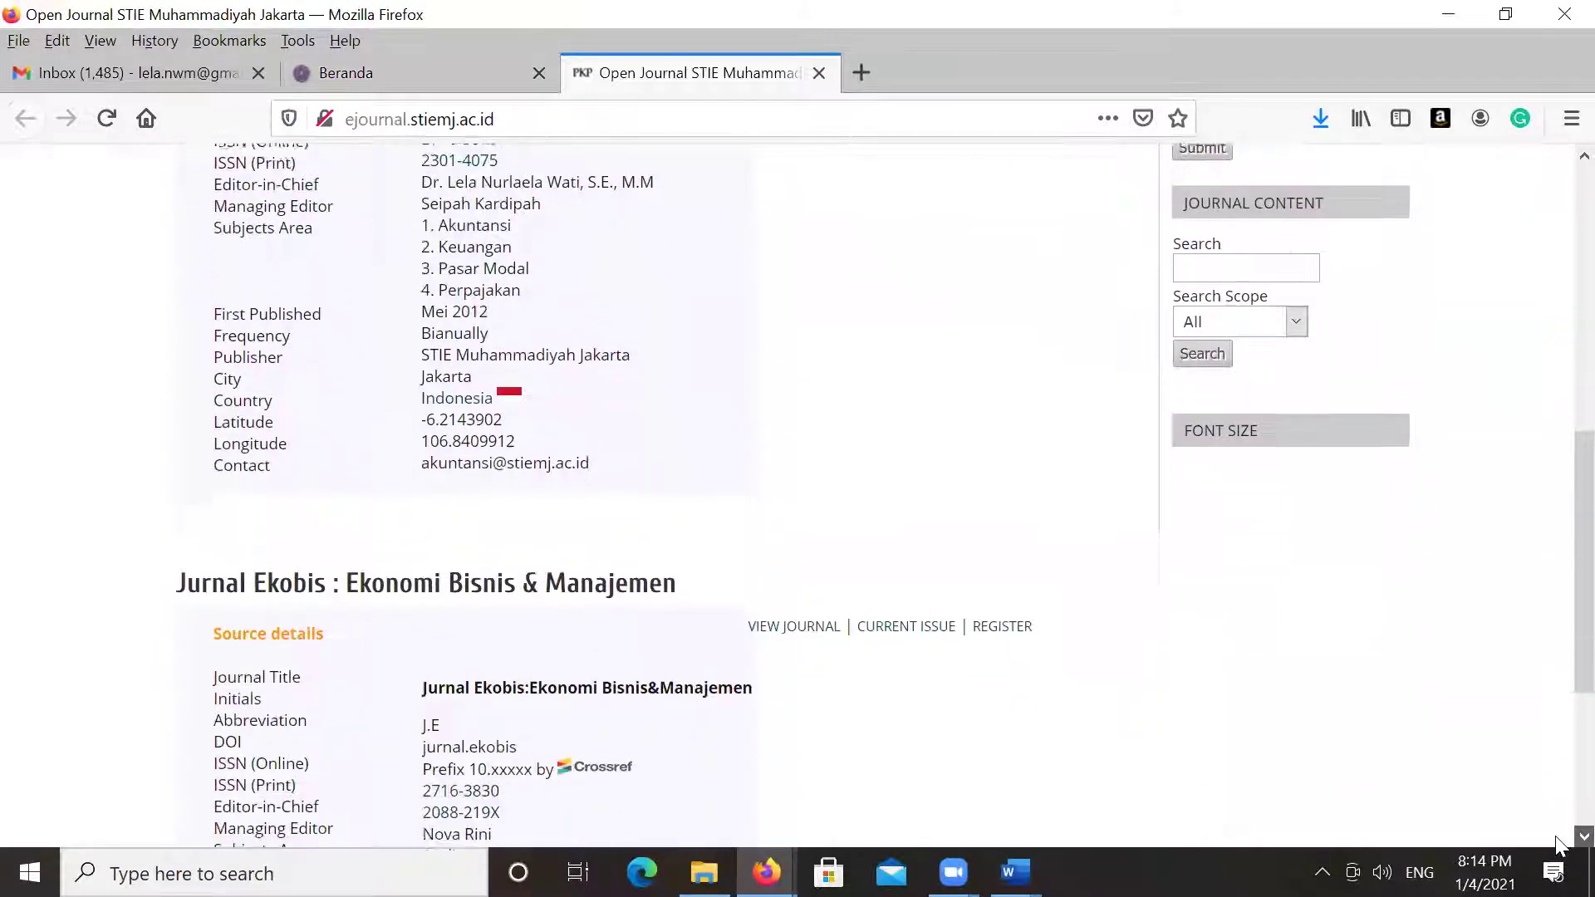
scroll(1559, 261, up, 10)
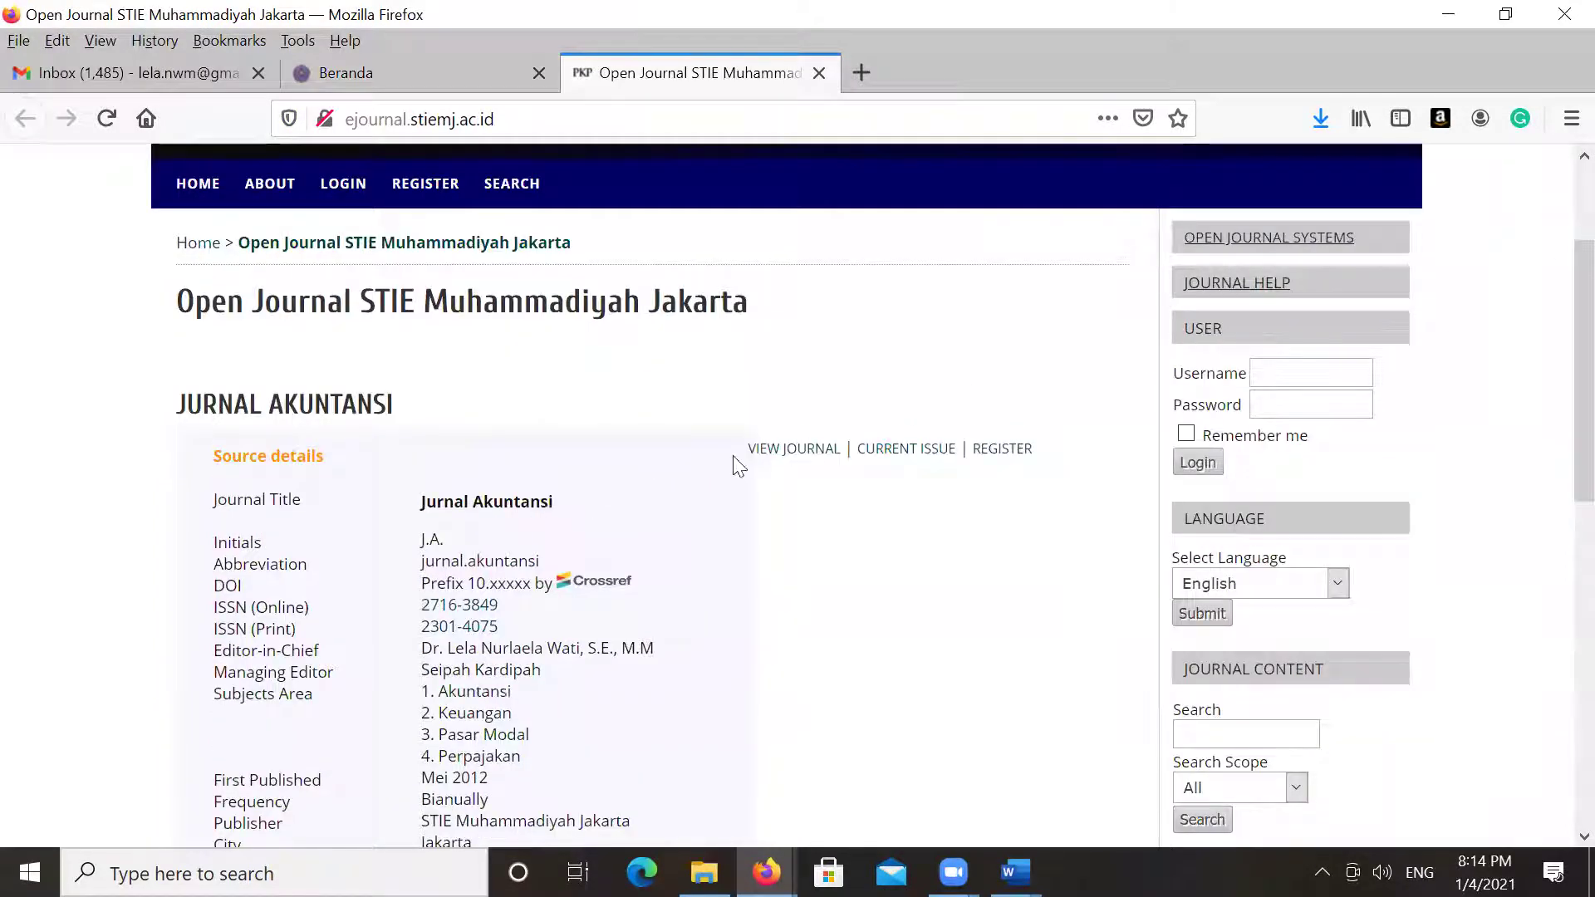
click(790, 462)
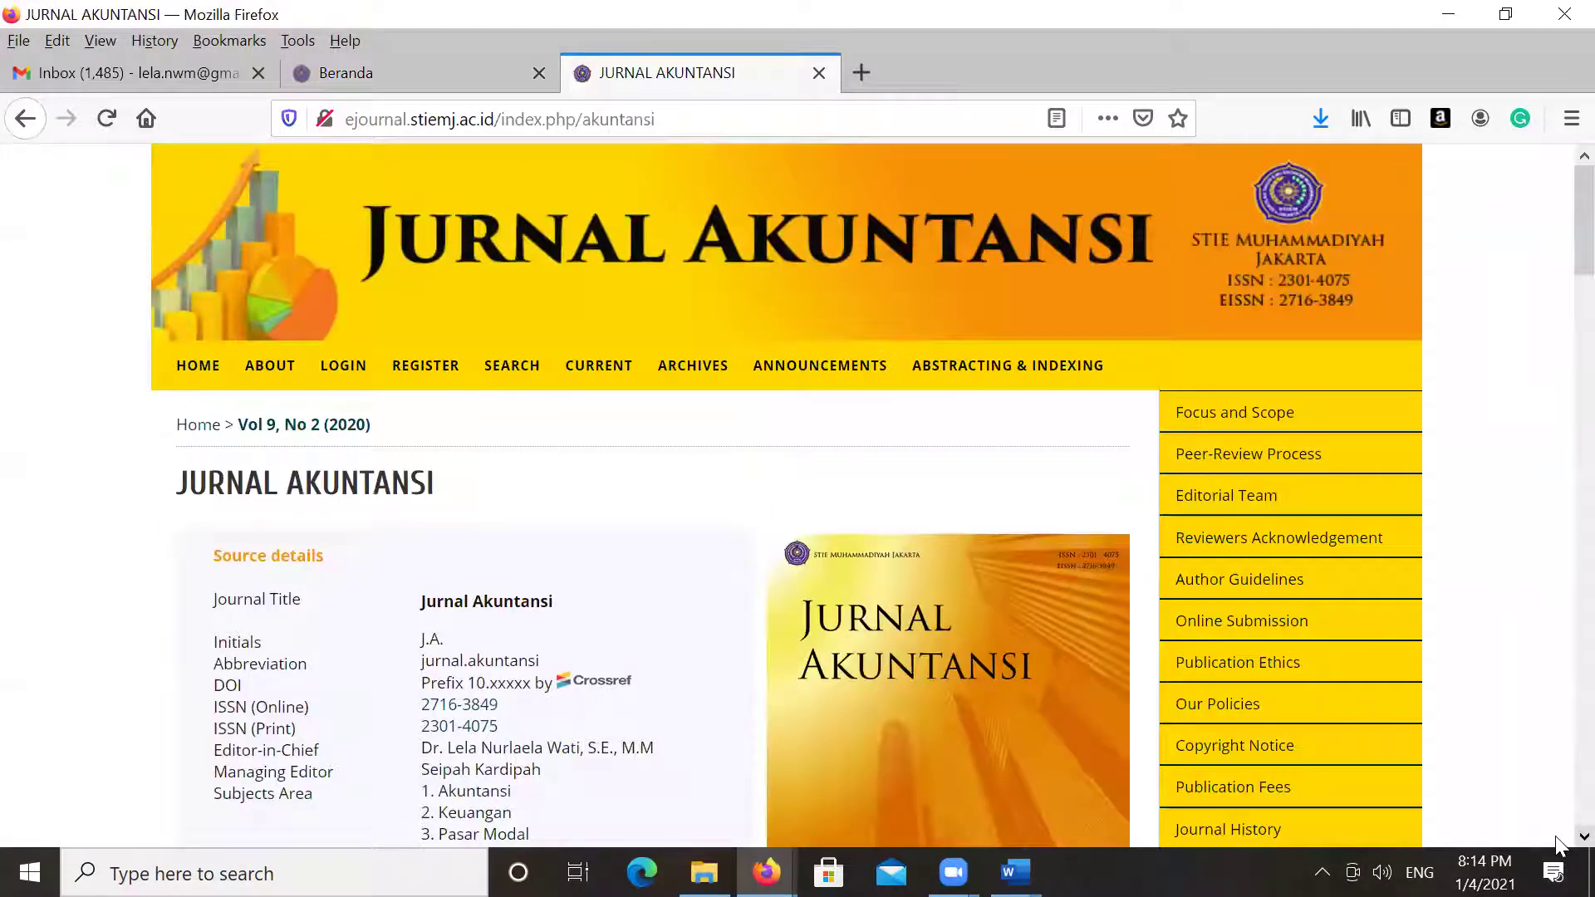
- Switch the site language to Bahasa Indonesia and open the current issue, Vol 9, No 2 (2020)
scroll(1558, 845, down, 2)
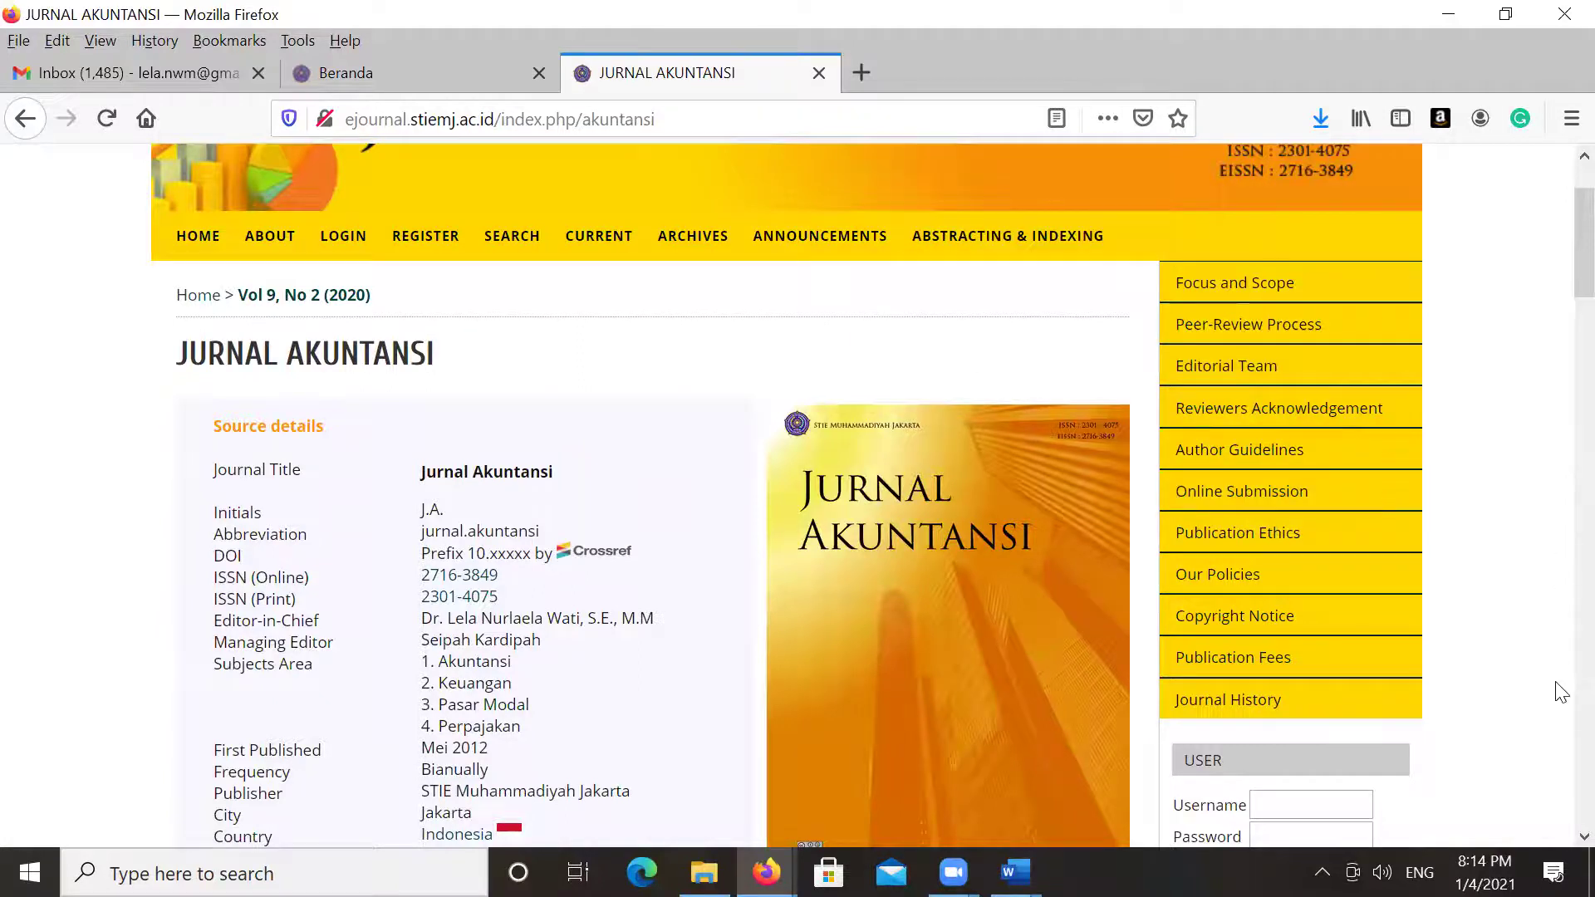
scroll(1560, 692, down, 7)
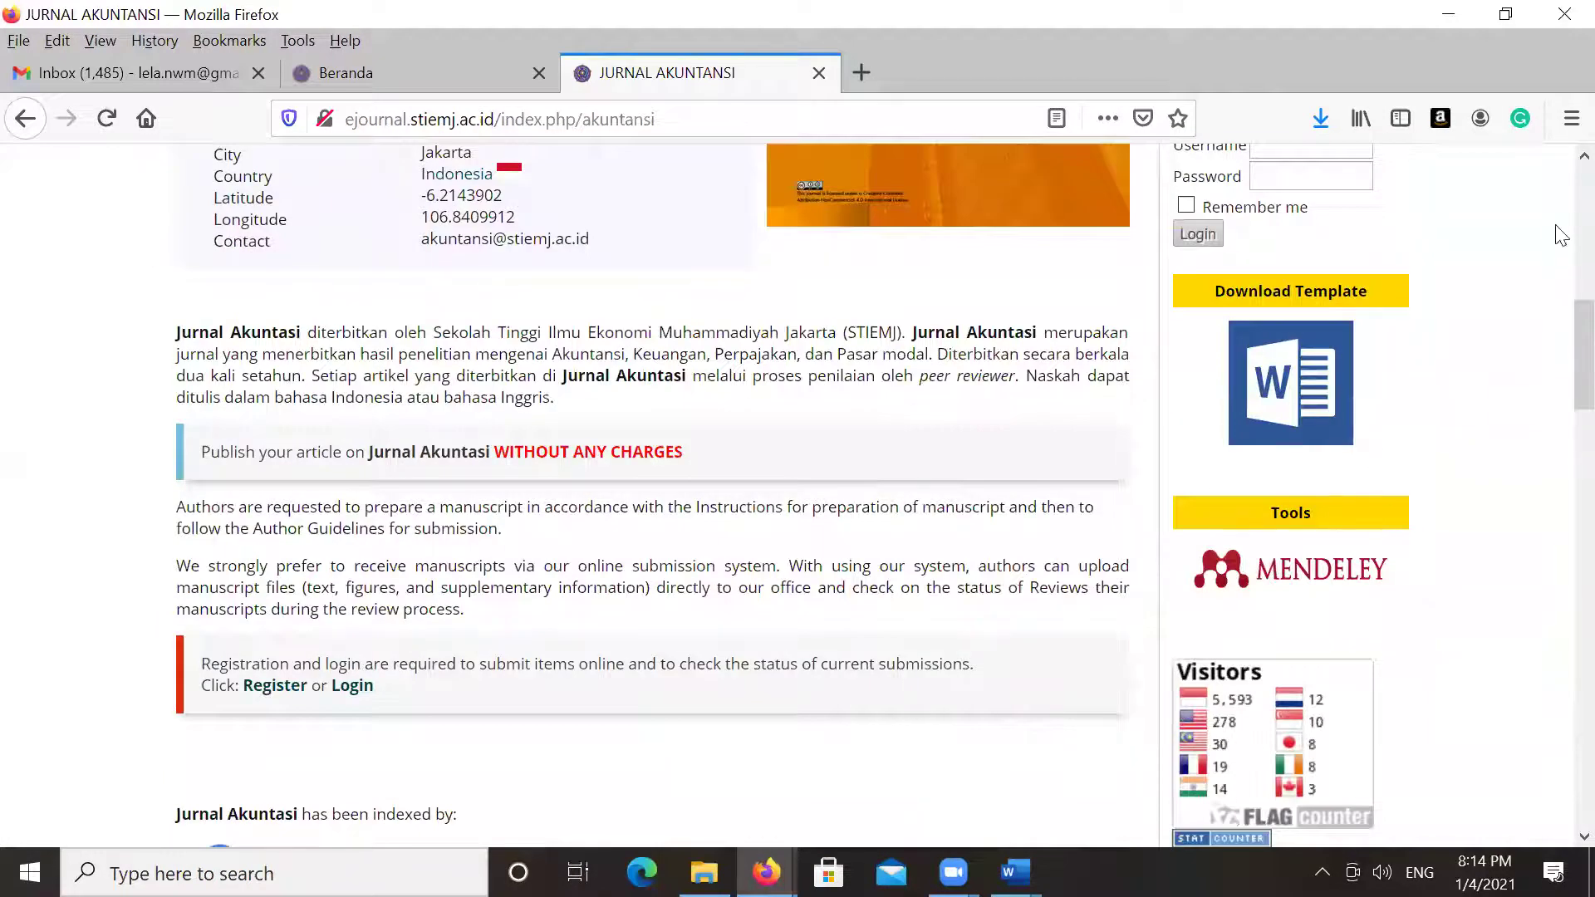
scroll(1561, 231, up, 7)
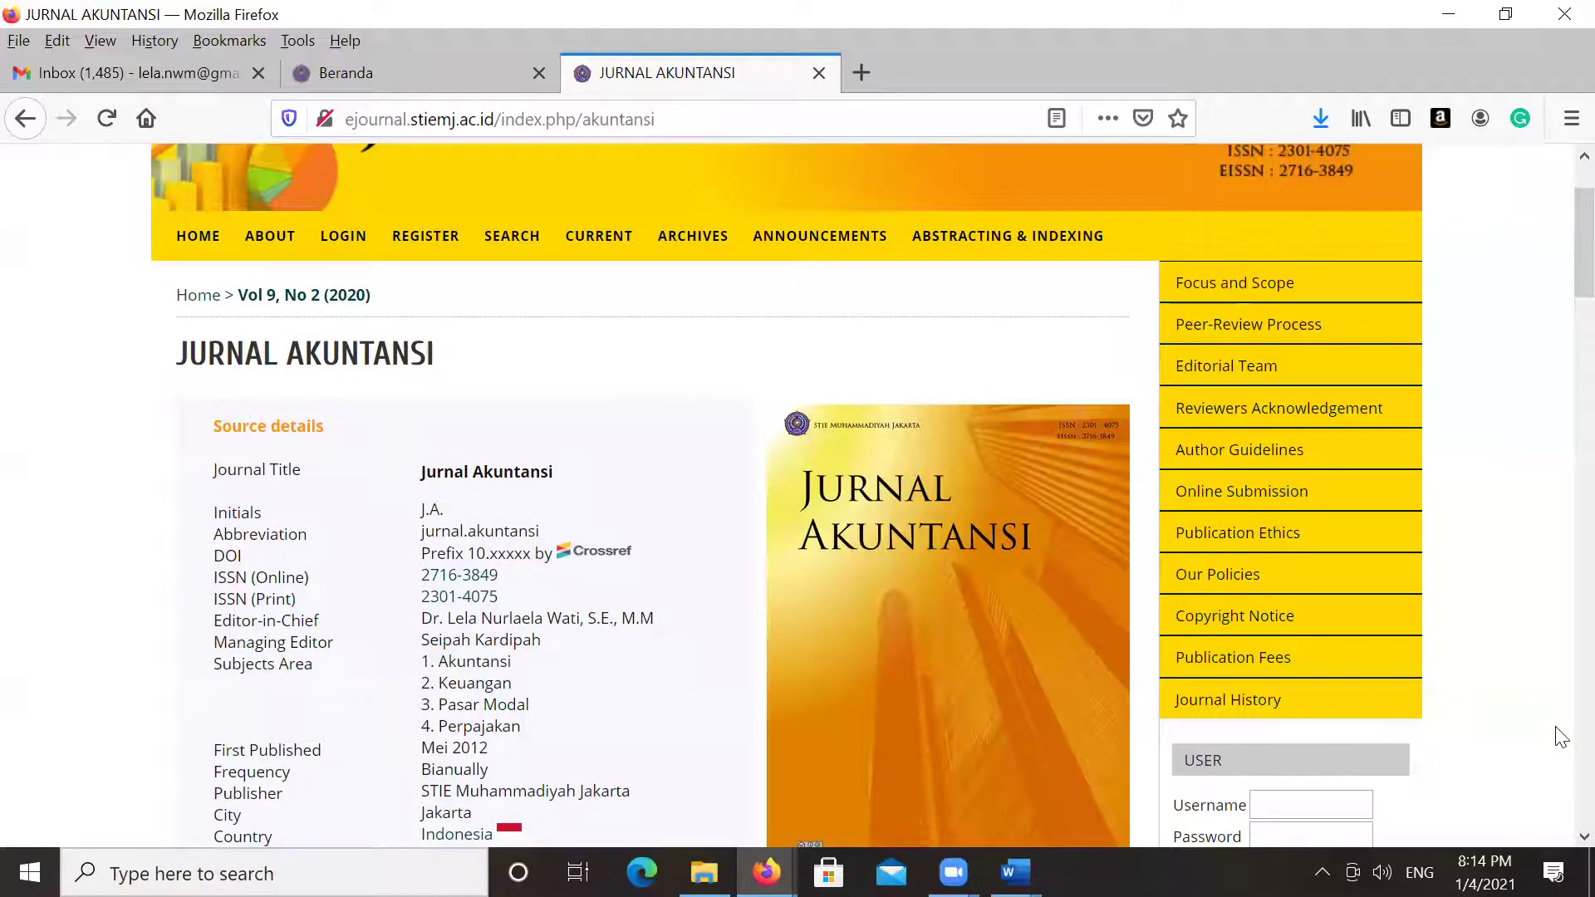
scroll(1560, 758, down, 1)
scroll(1560, 757, down, 13)
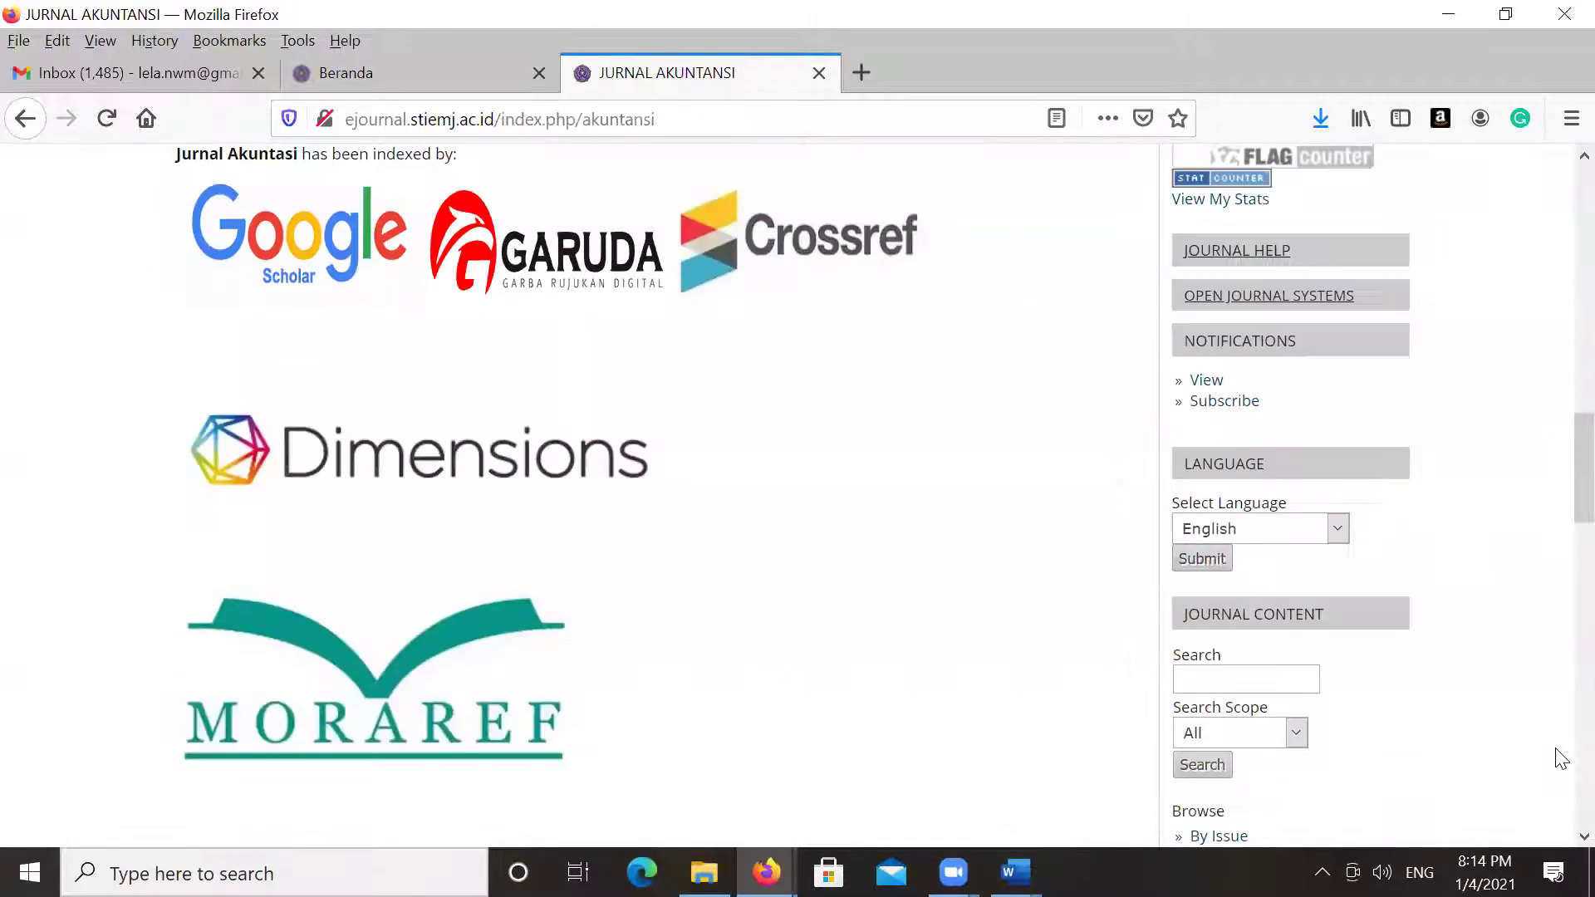
click(1332, 533)
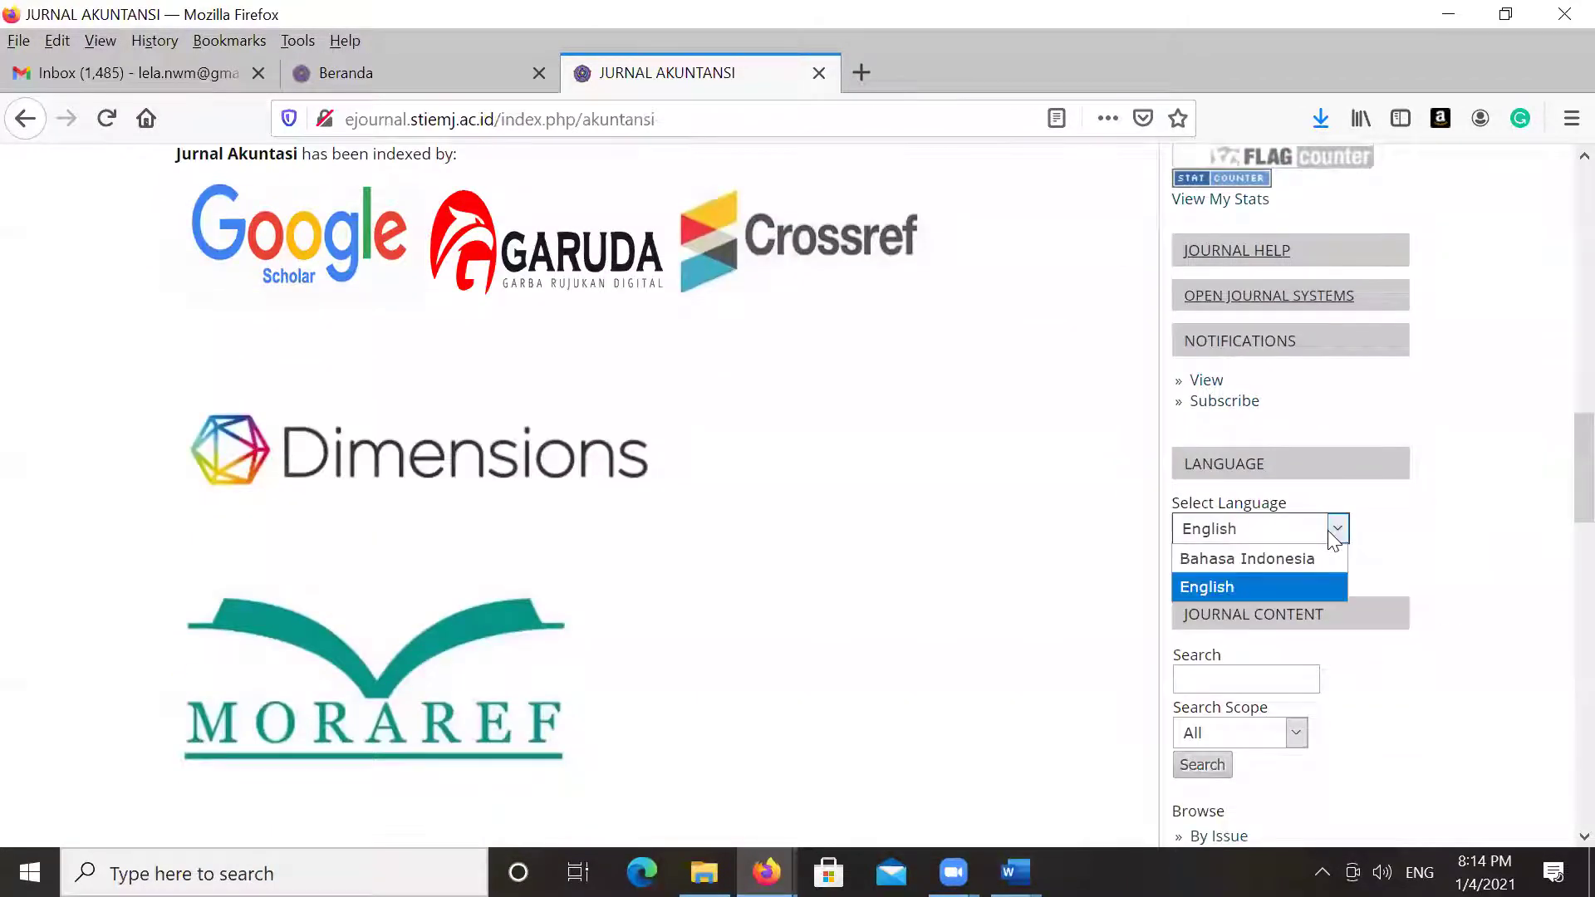
click(1266, 559)
click(1200, 562)
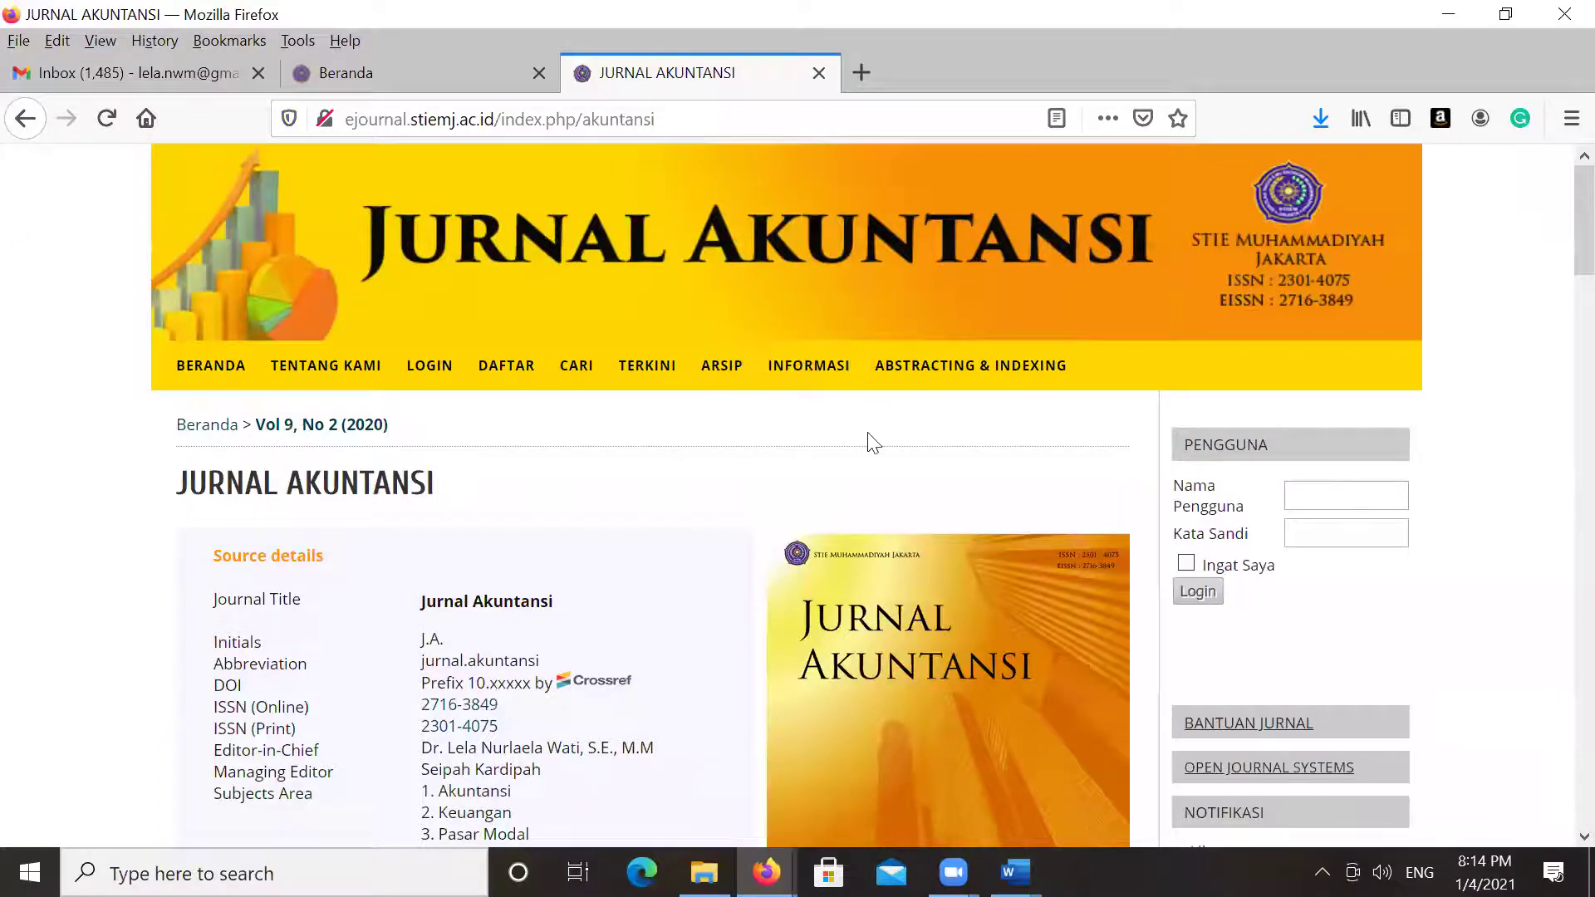
click(623, 378)
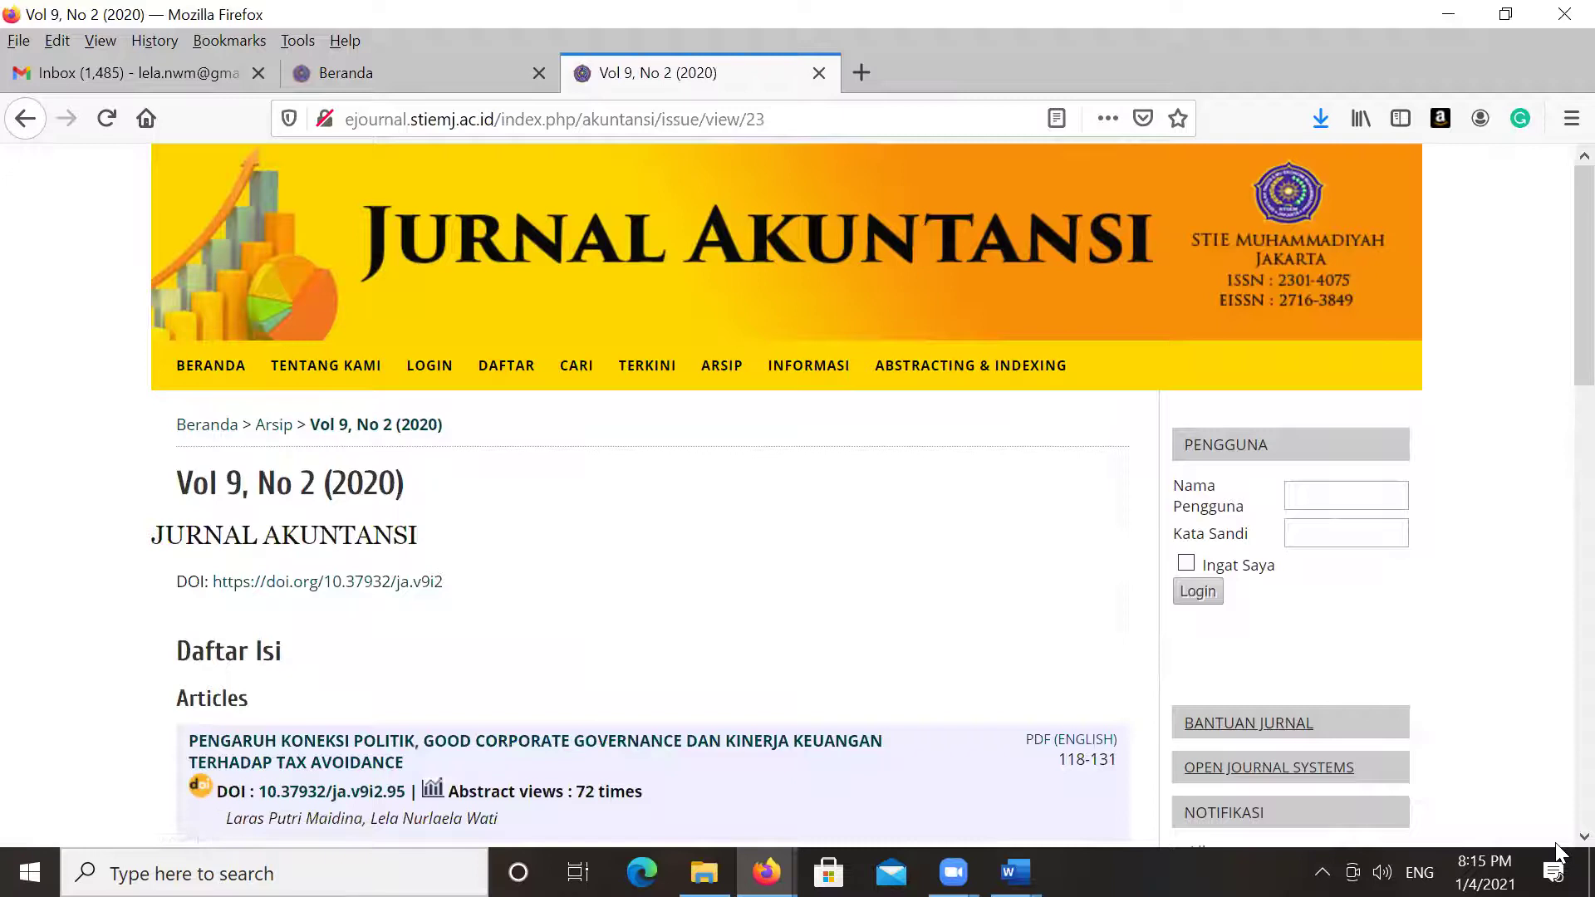
- Download the first article's English PDF, 95-719-2-PB.pdf, and open it in Adobe Acrobat Reader DC
scroll(1560, 843, down, 3)
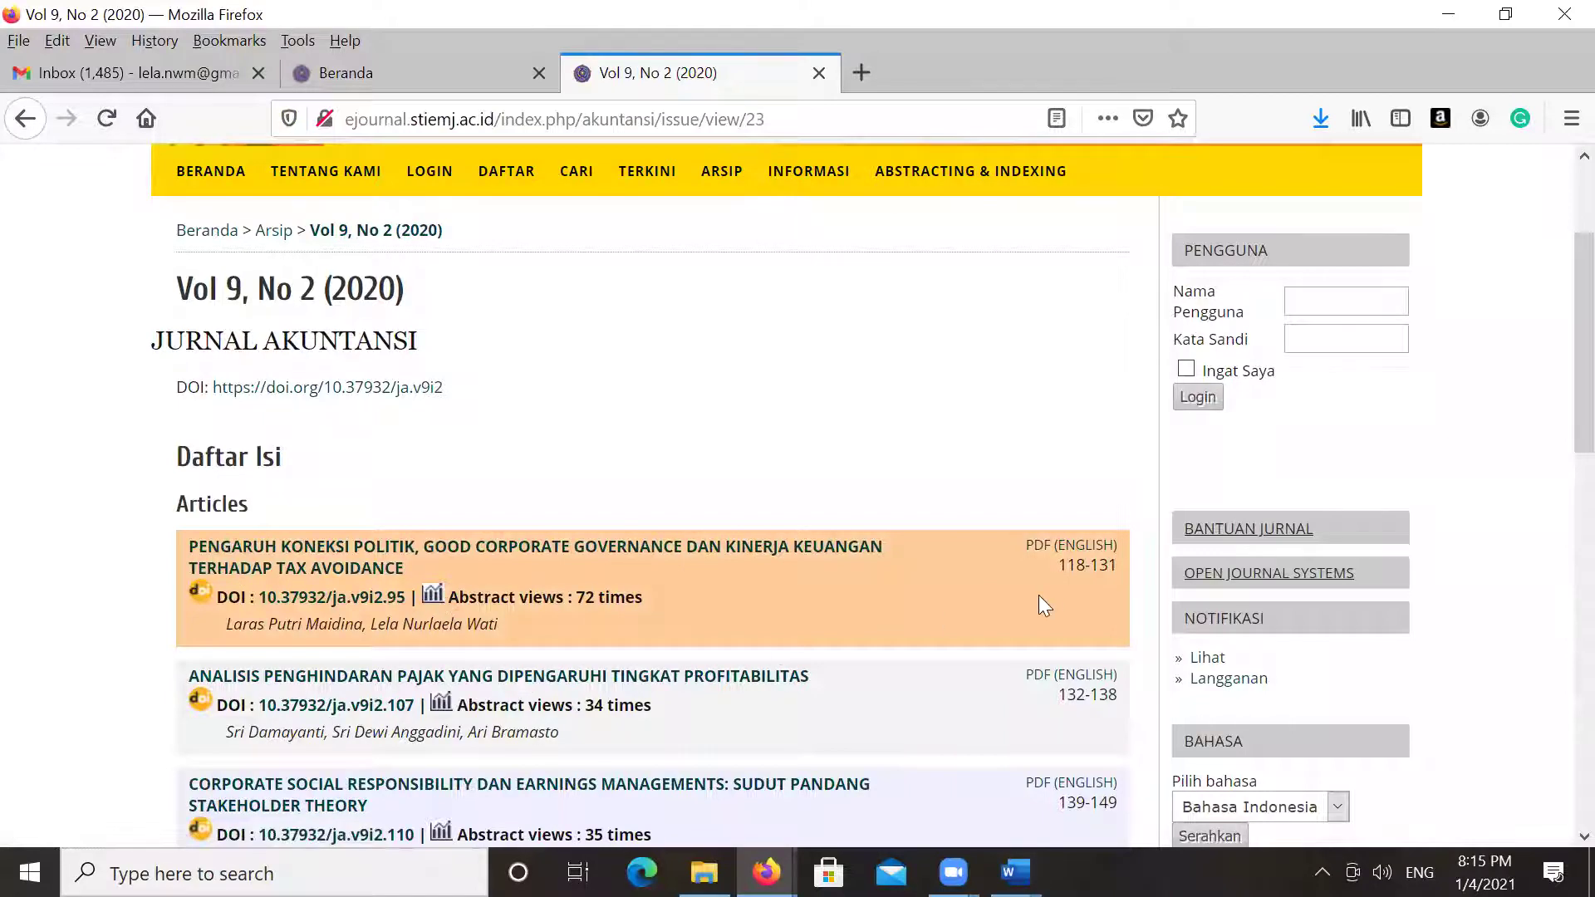
click(1047, 548)
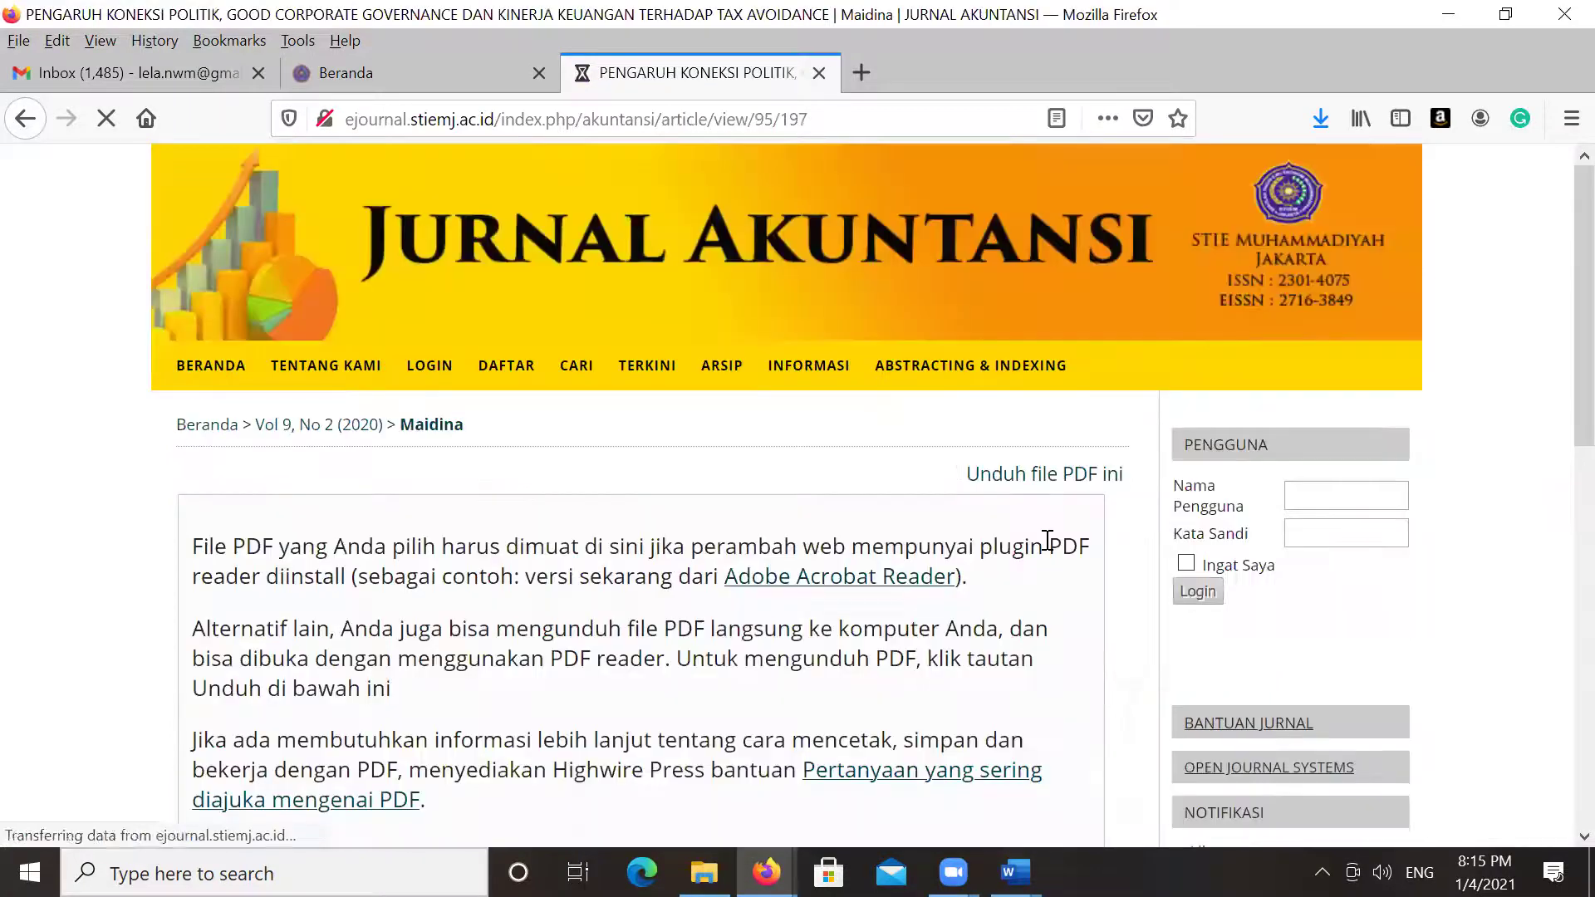
click(1002, 474)
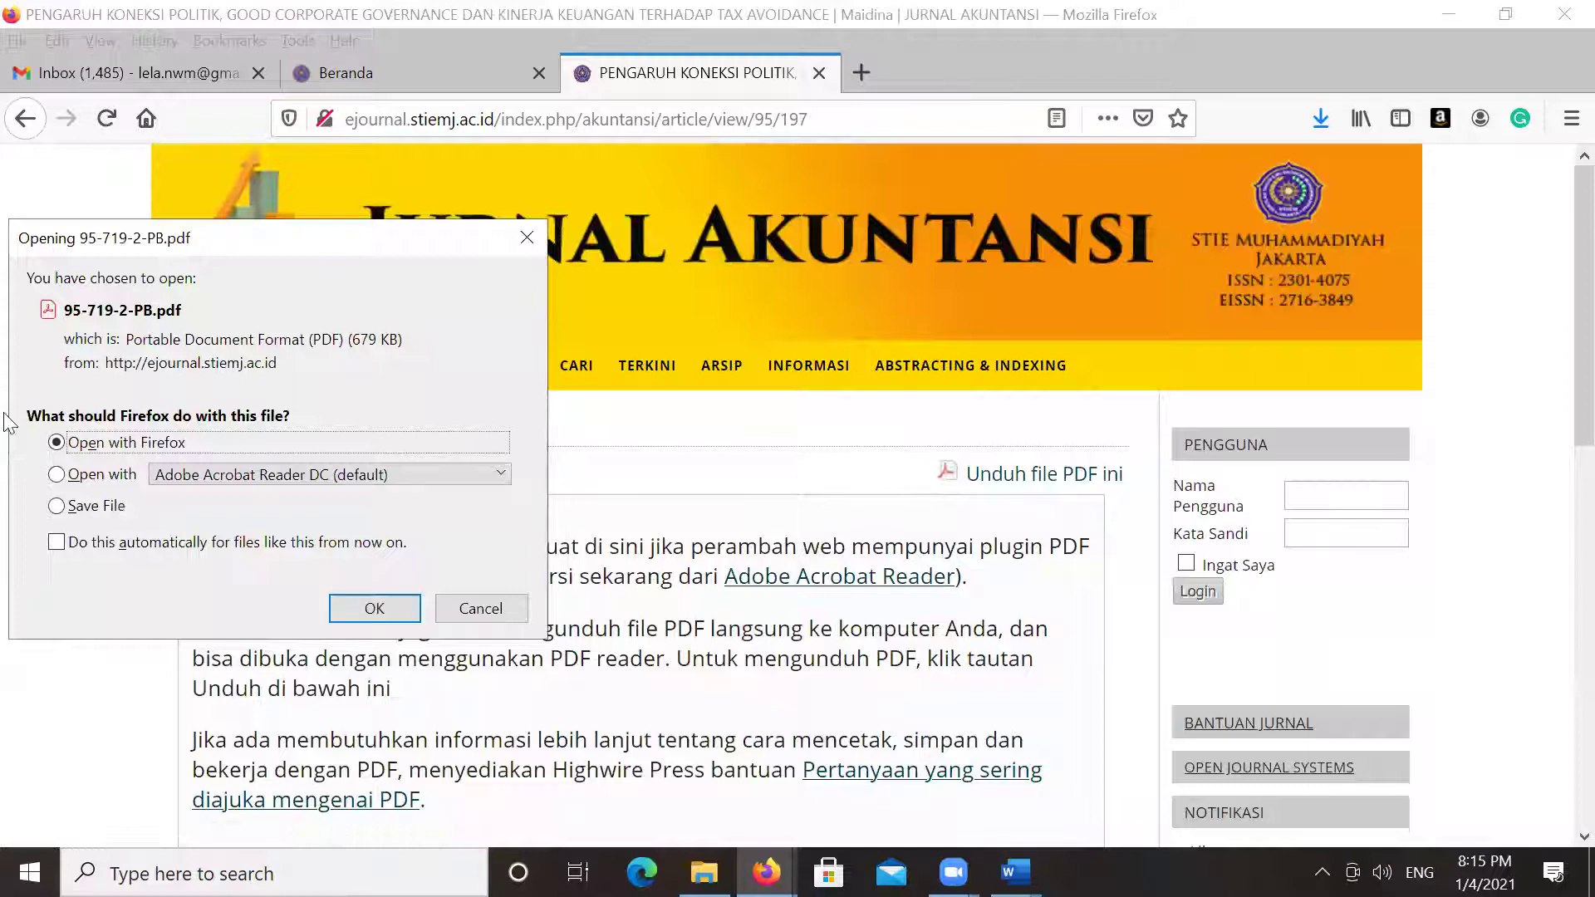
click(77, 482)
click(375, 608)
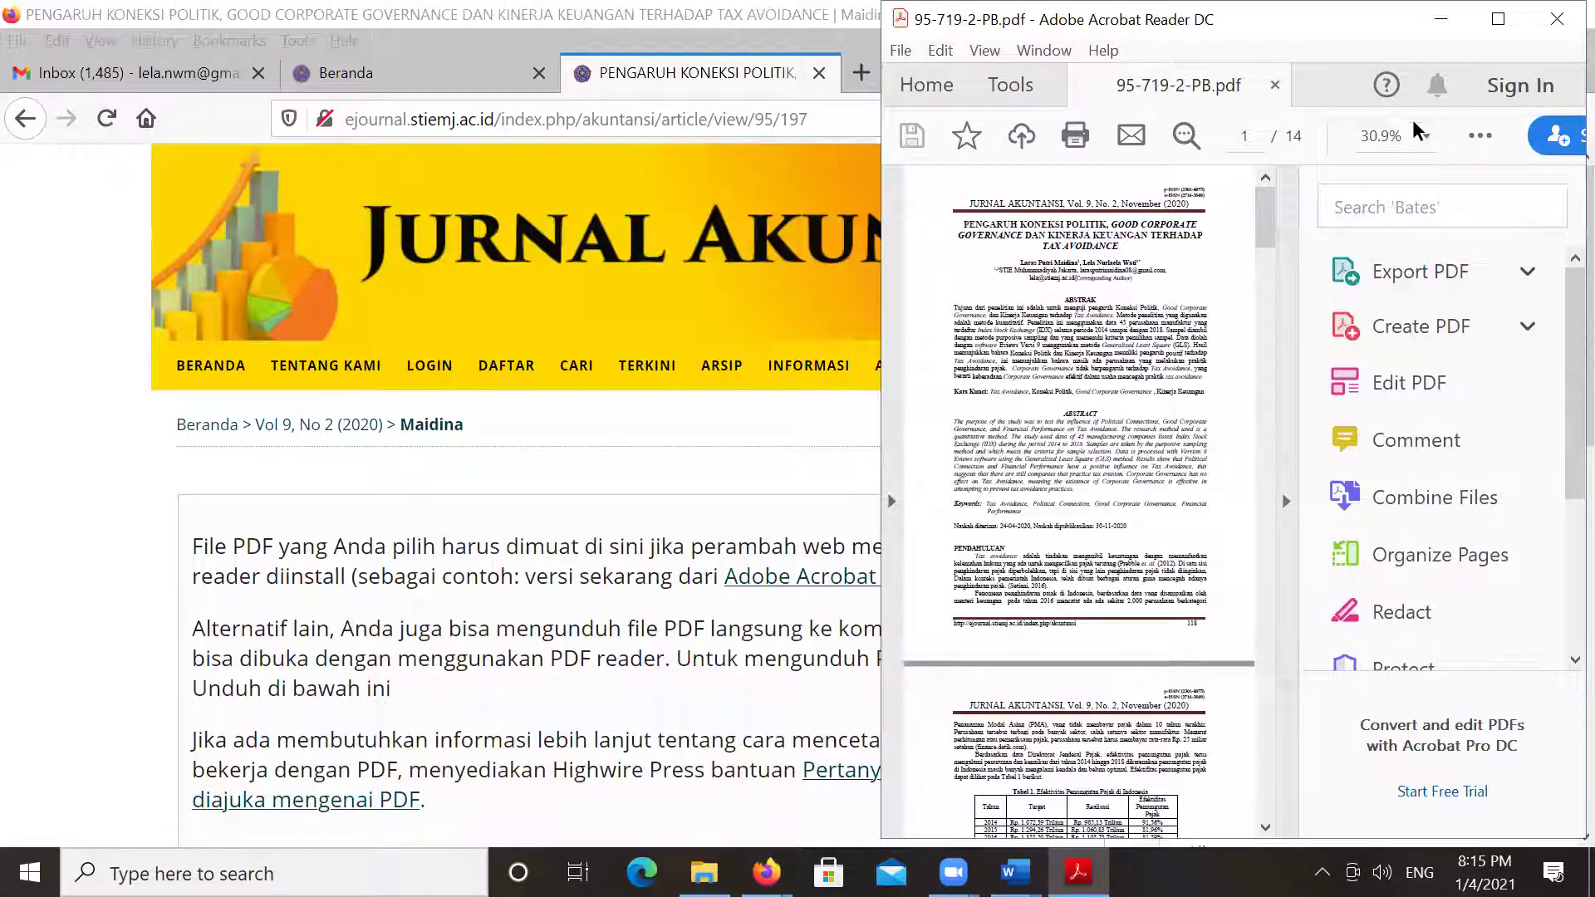
- Maximize Acrobat, hide the Tools pane, page through to page 9, then minimize the reader
click(1498, 20)
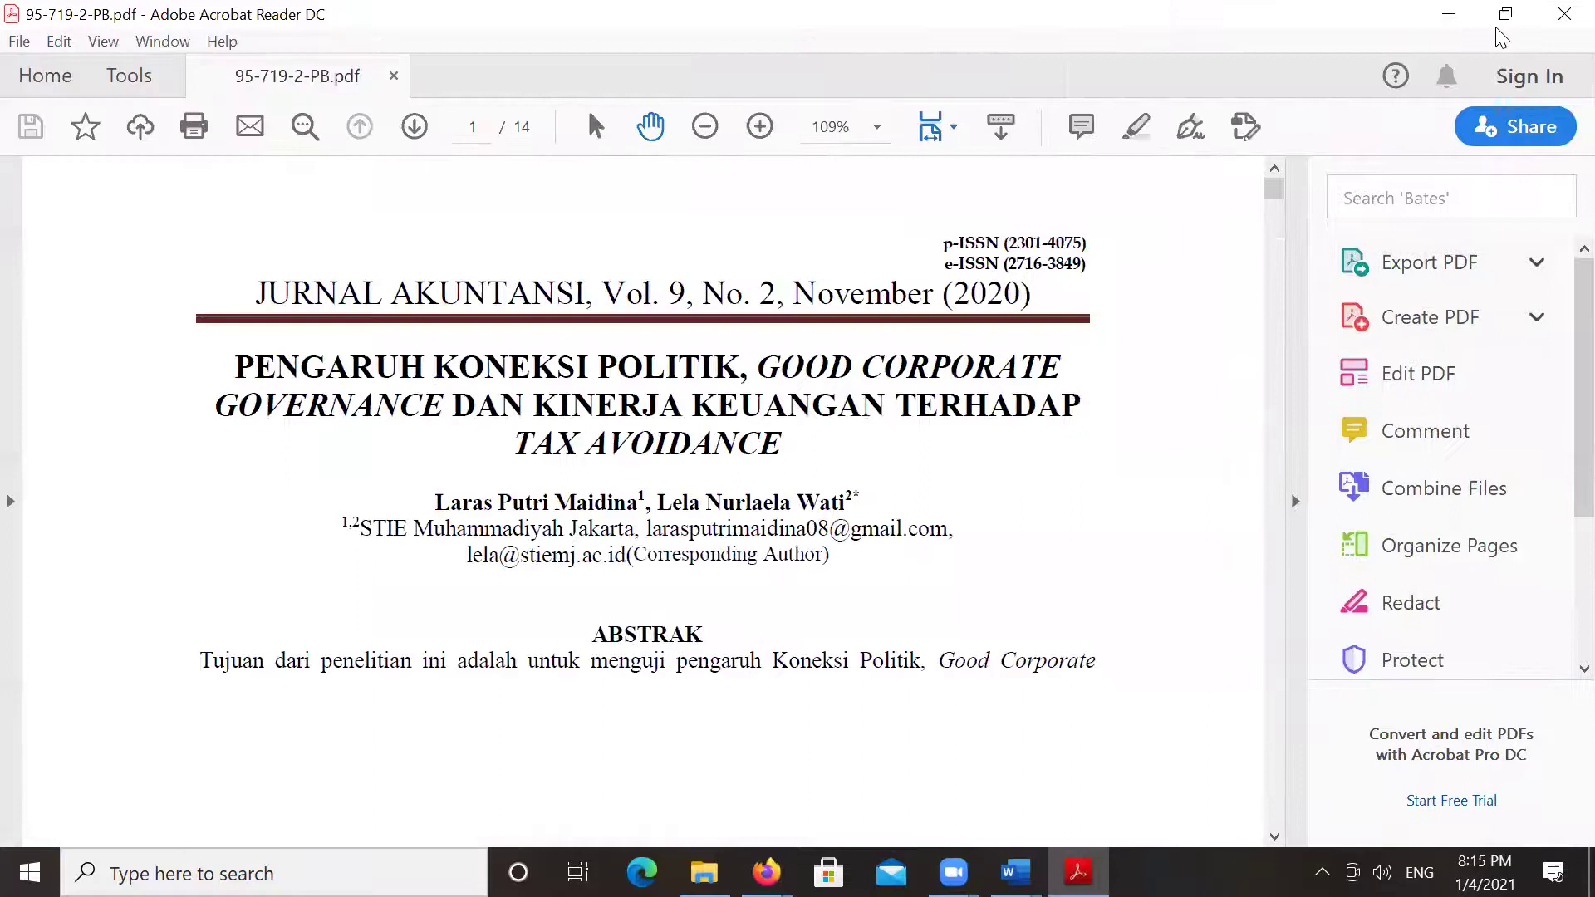
click(1294, 497)
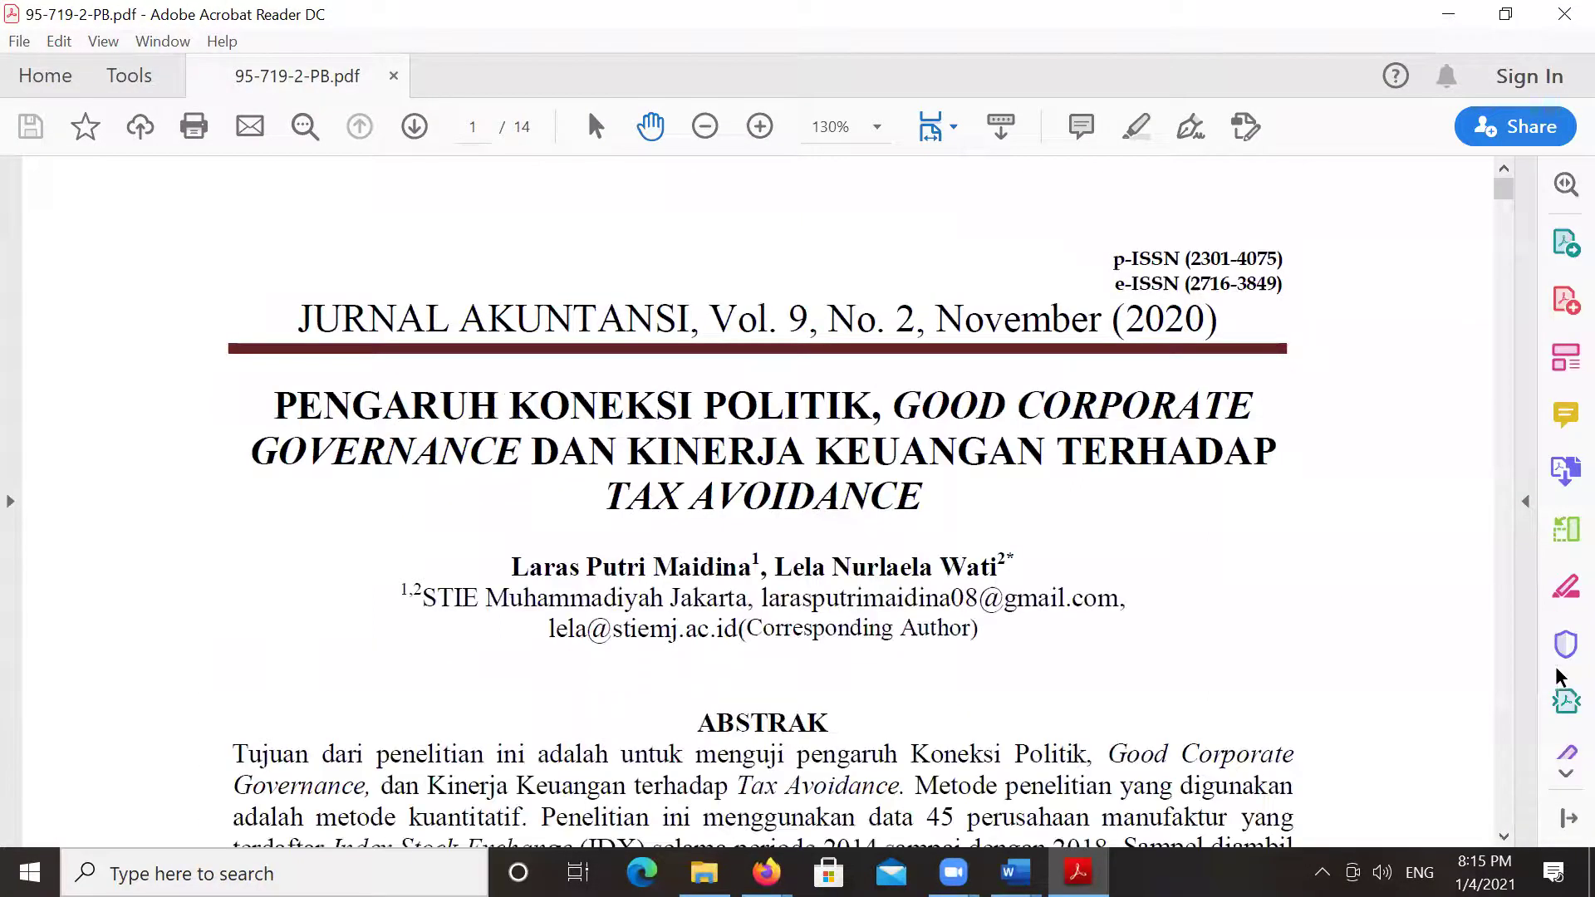
scroll(1504, 760, down, 10)
scroll(1504, 761, down, 20)
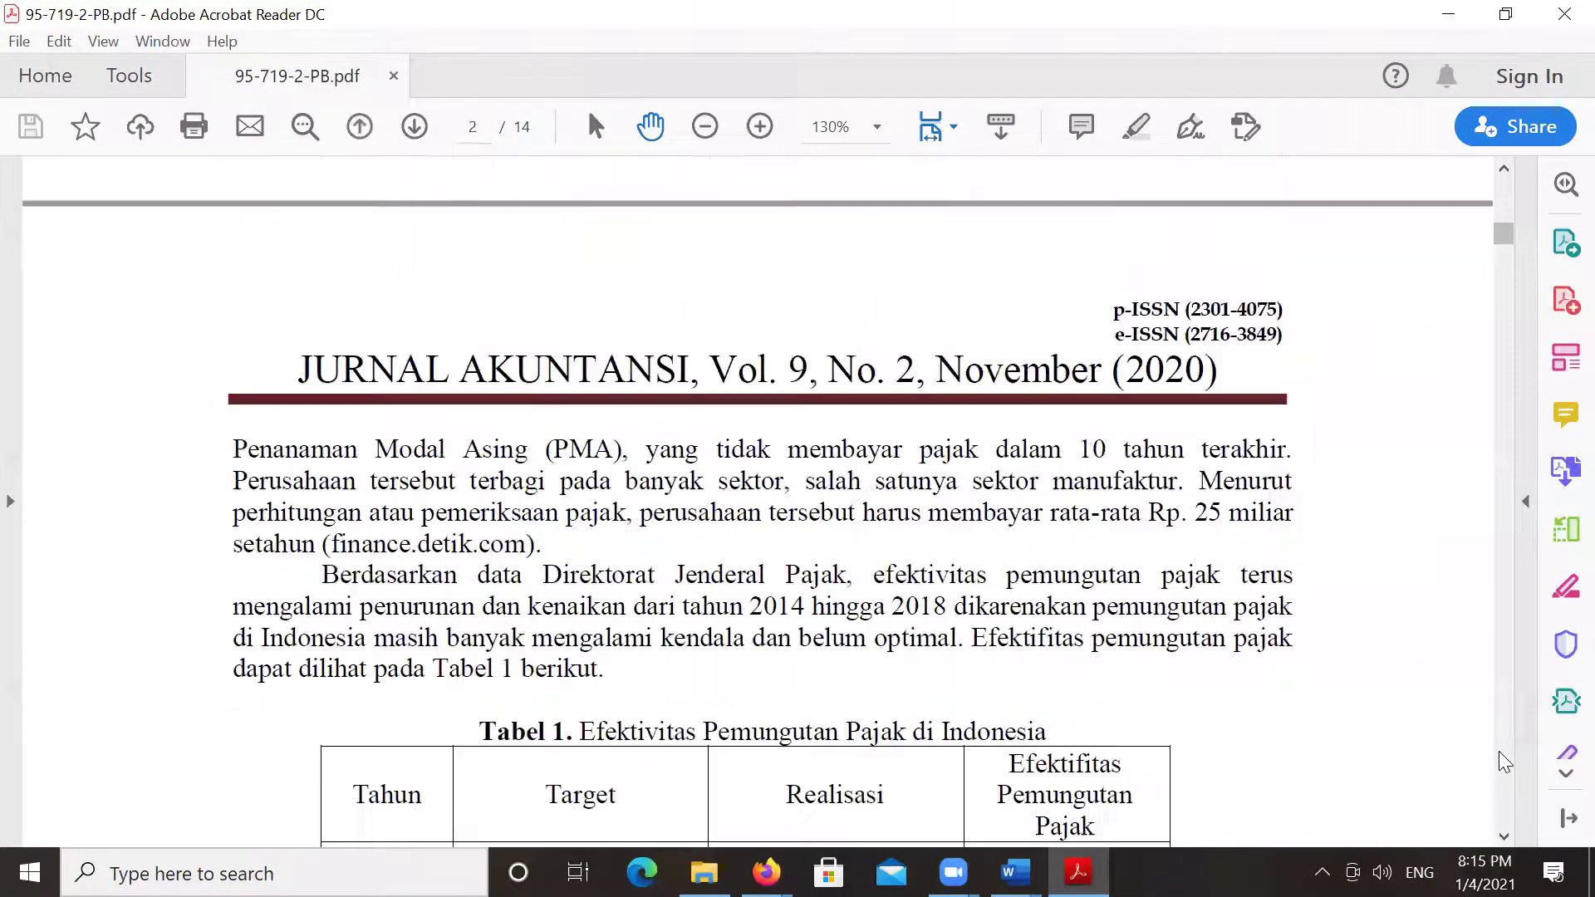
scroll(1504, 761, down, 20)
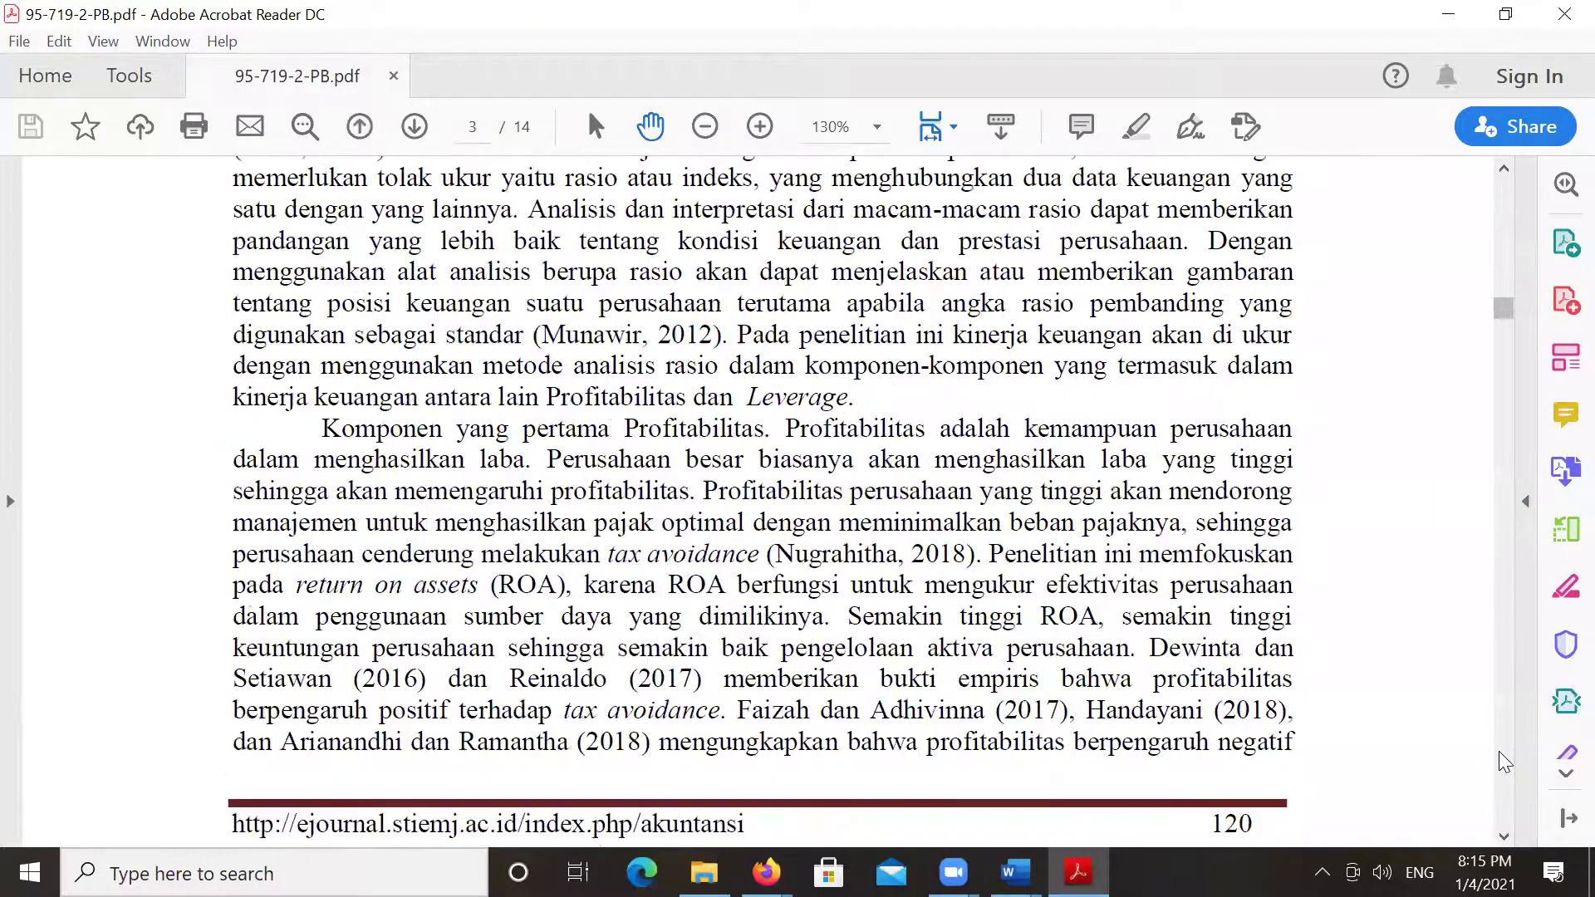
scroll(1503, 761, down, 20)
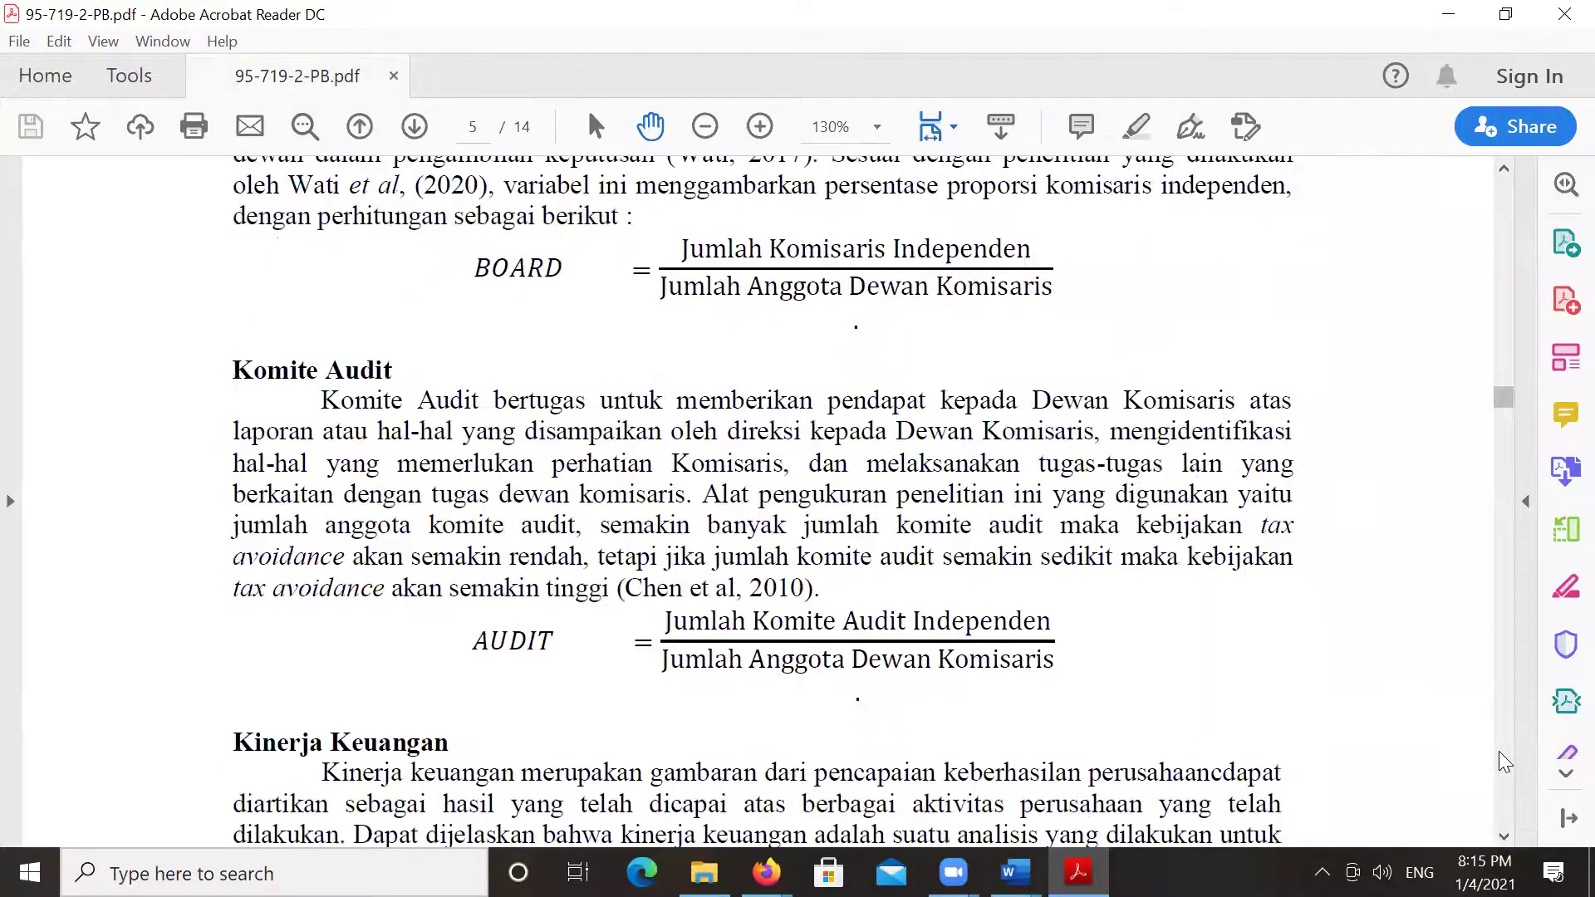
scroll(1504, 760, down, 20)
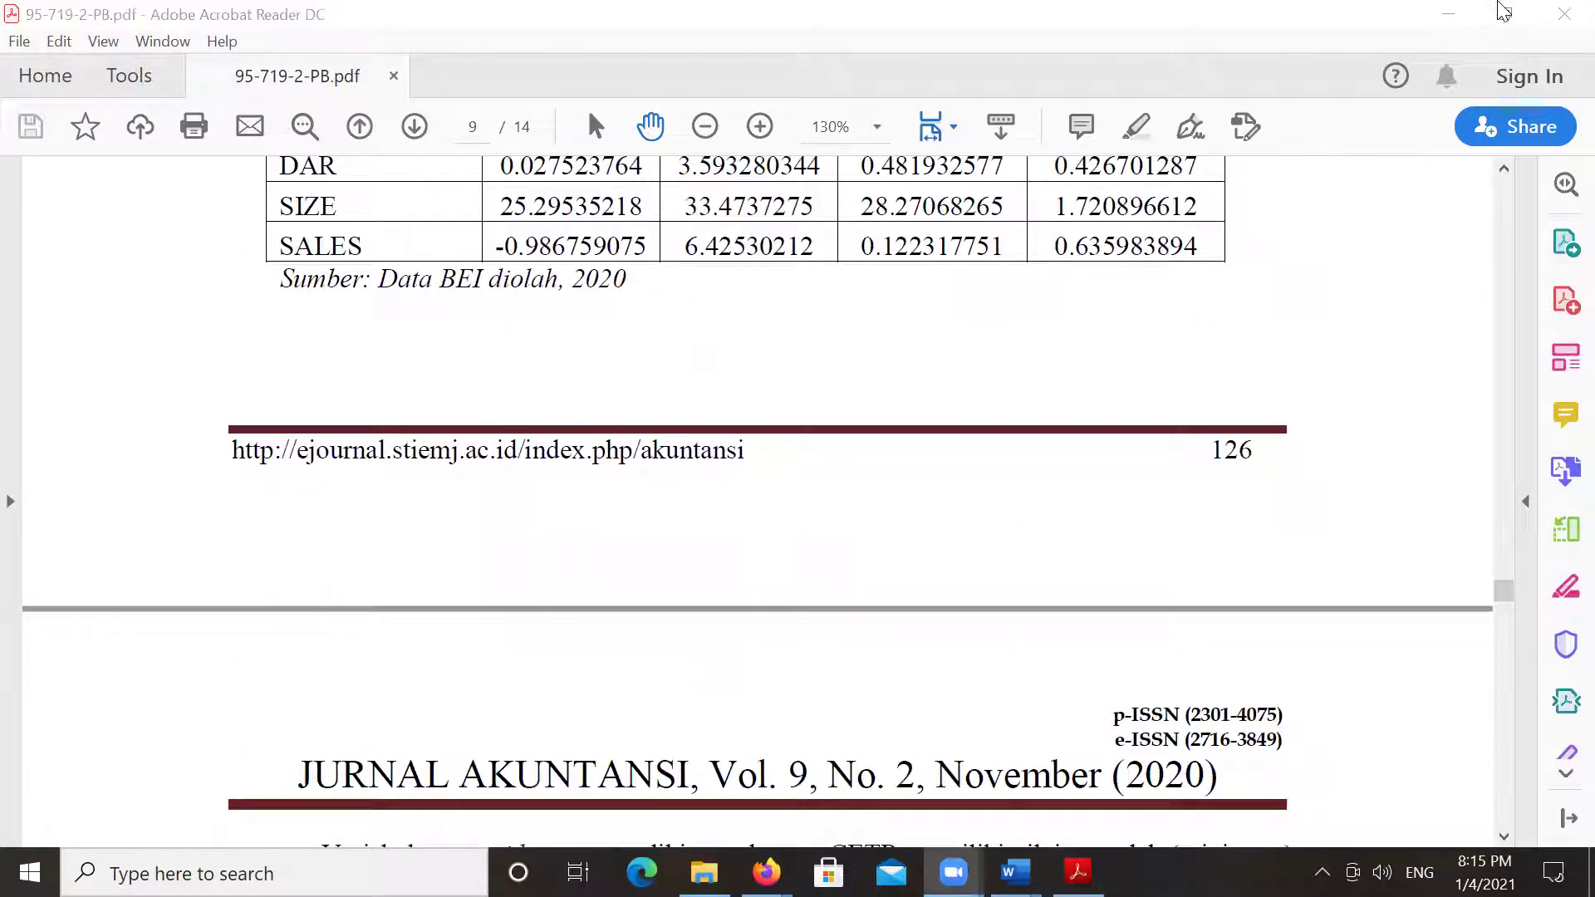
click(1448, 13)
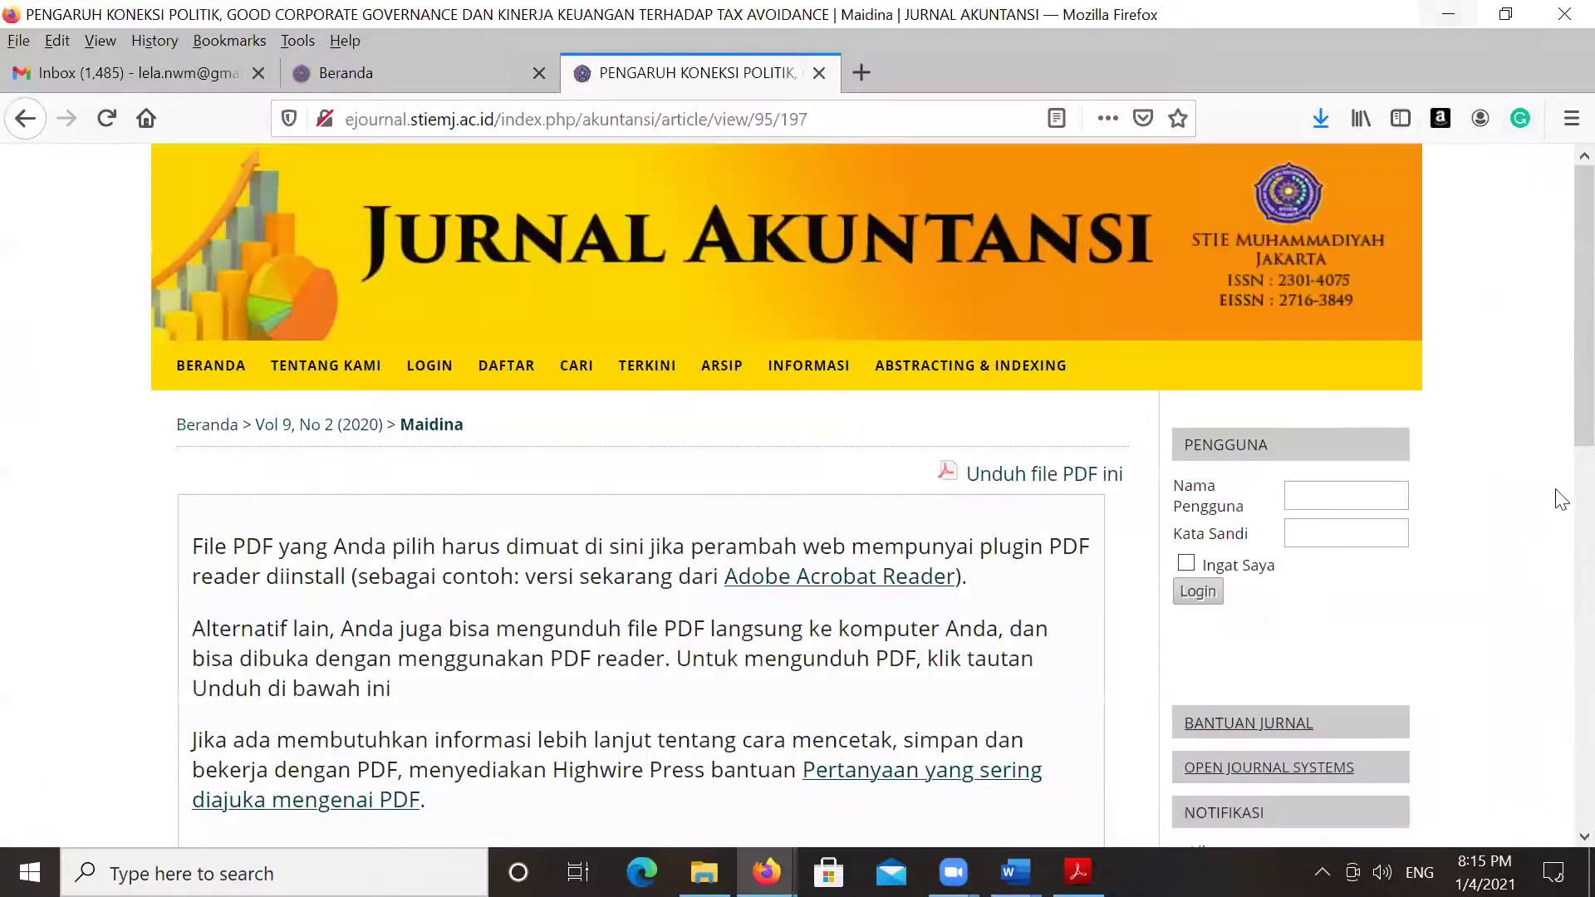
- Return to the Jurnal Akuntansi home page and open its Tentang Kami page
scroll(1561, 505, down, 8)
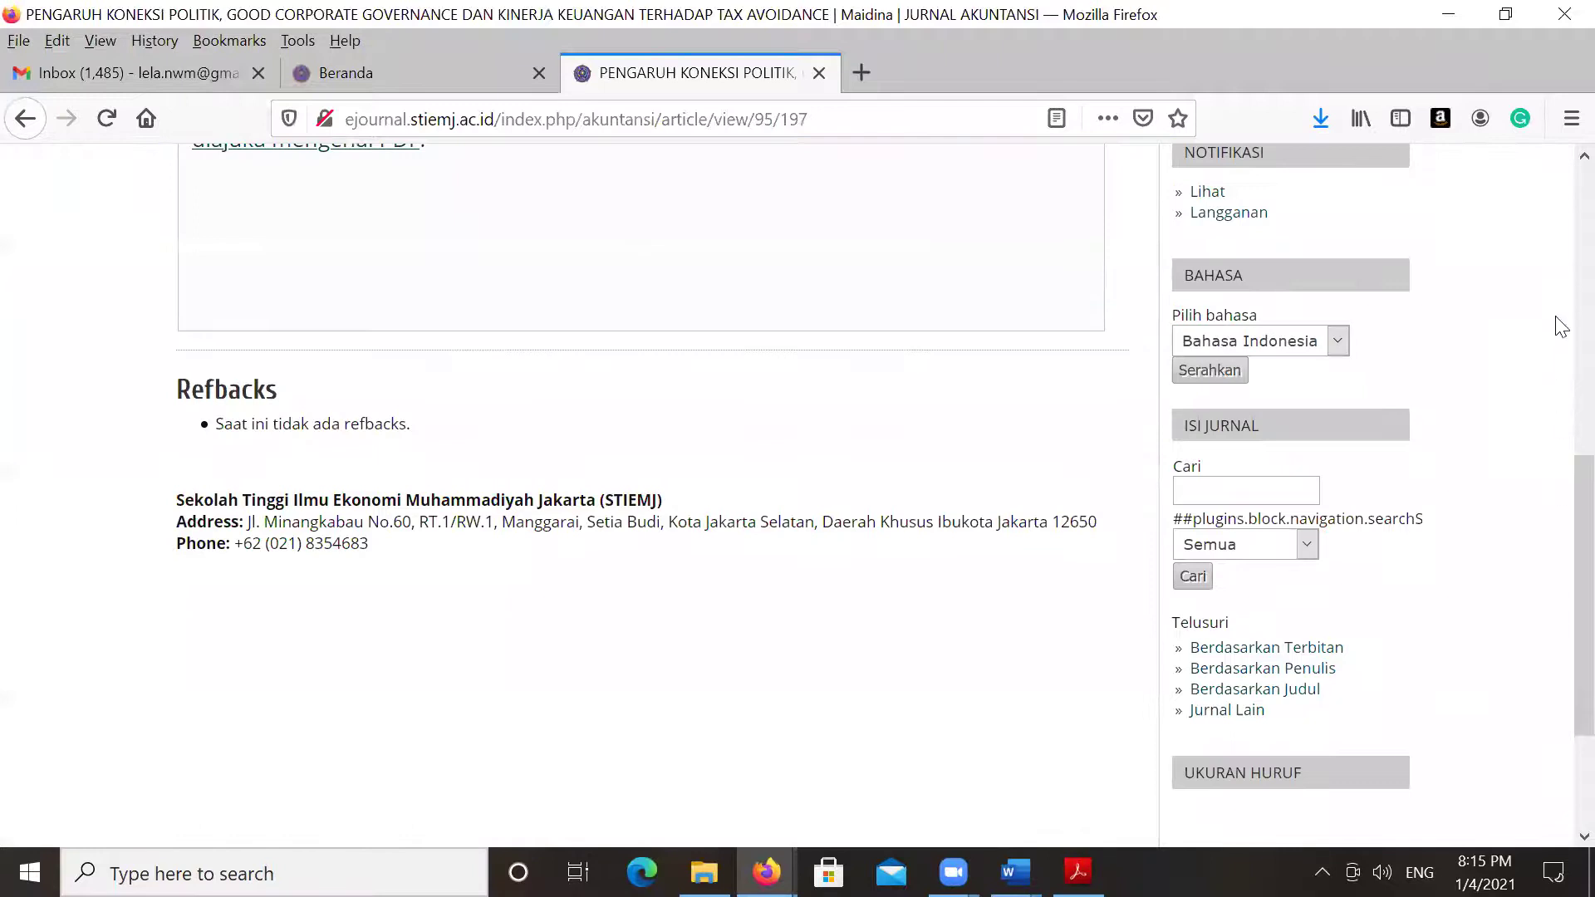
scroll(1558, 307, up, 10)
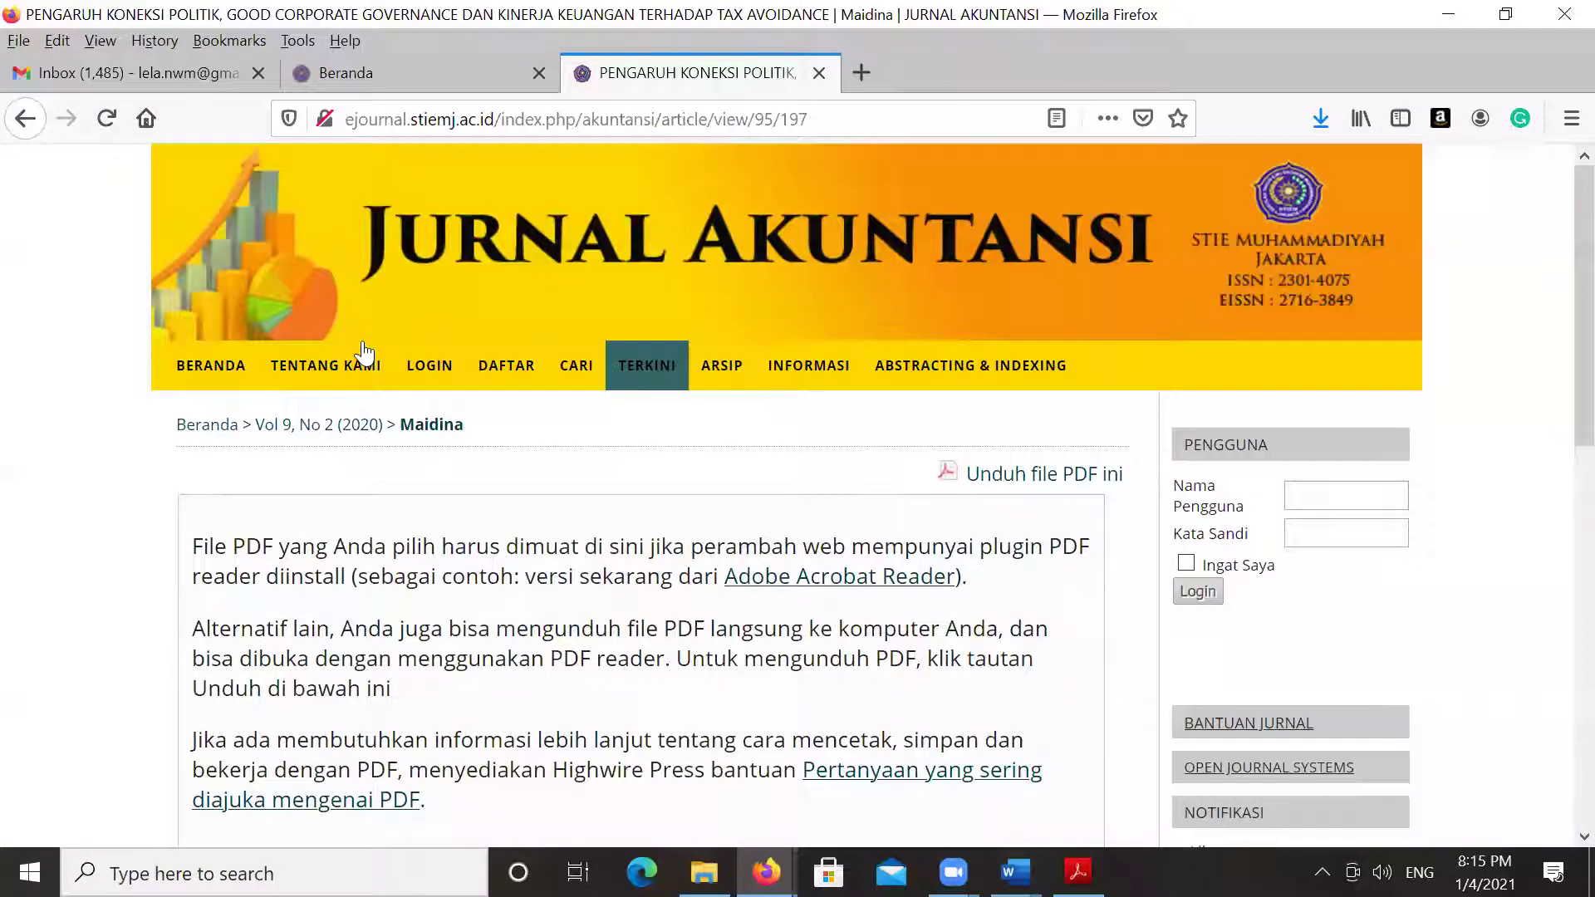
click(213, 363)
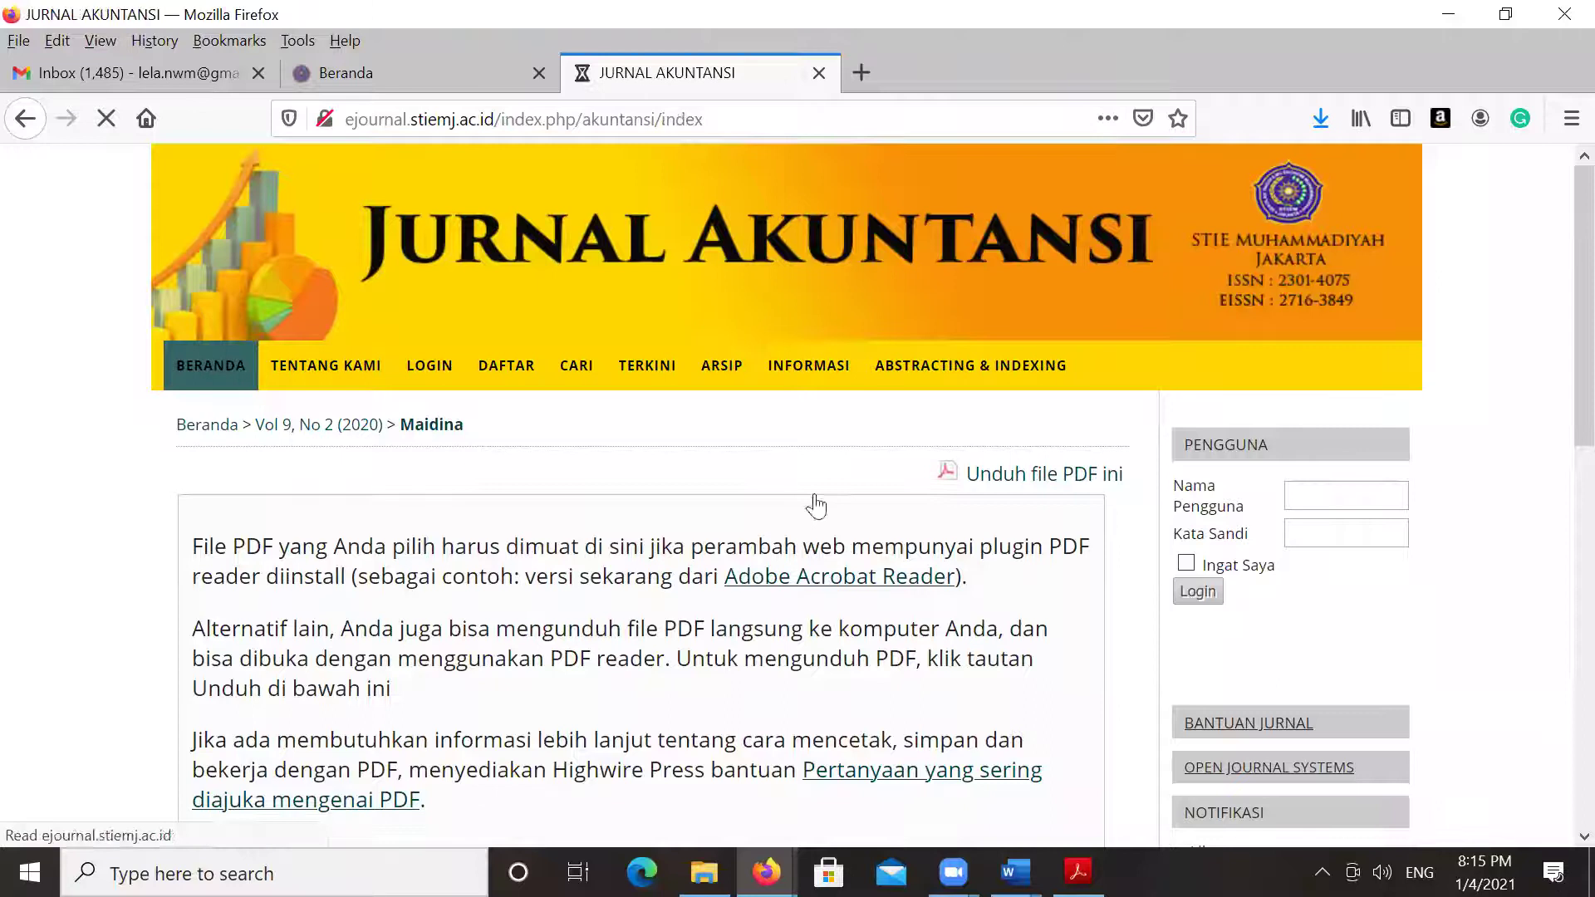
scroll(1560, 656, down, 7)
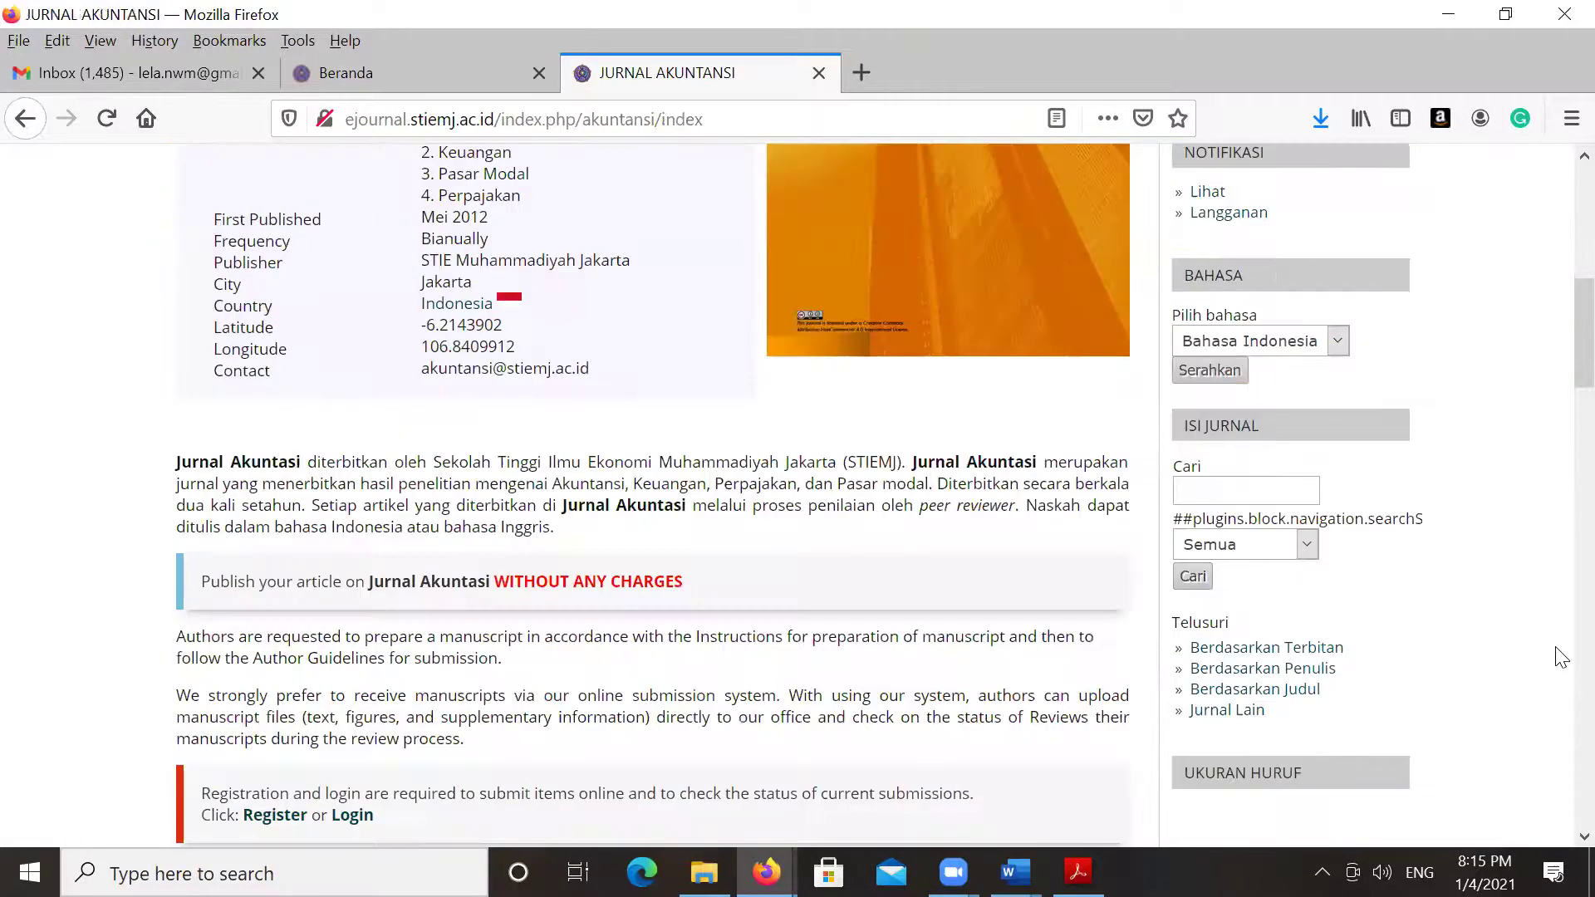
scroll(1560, 669, down, 7)
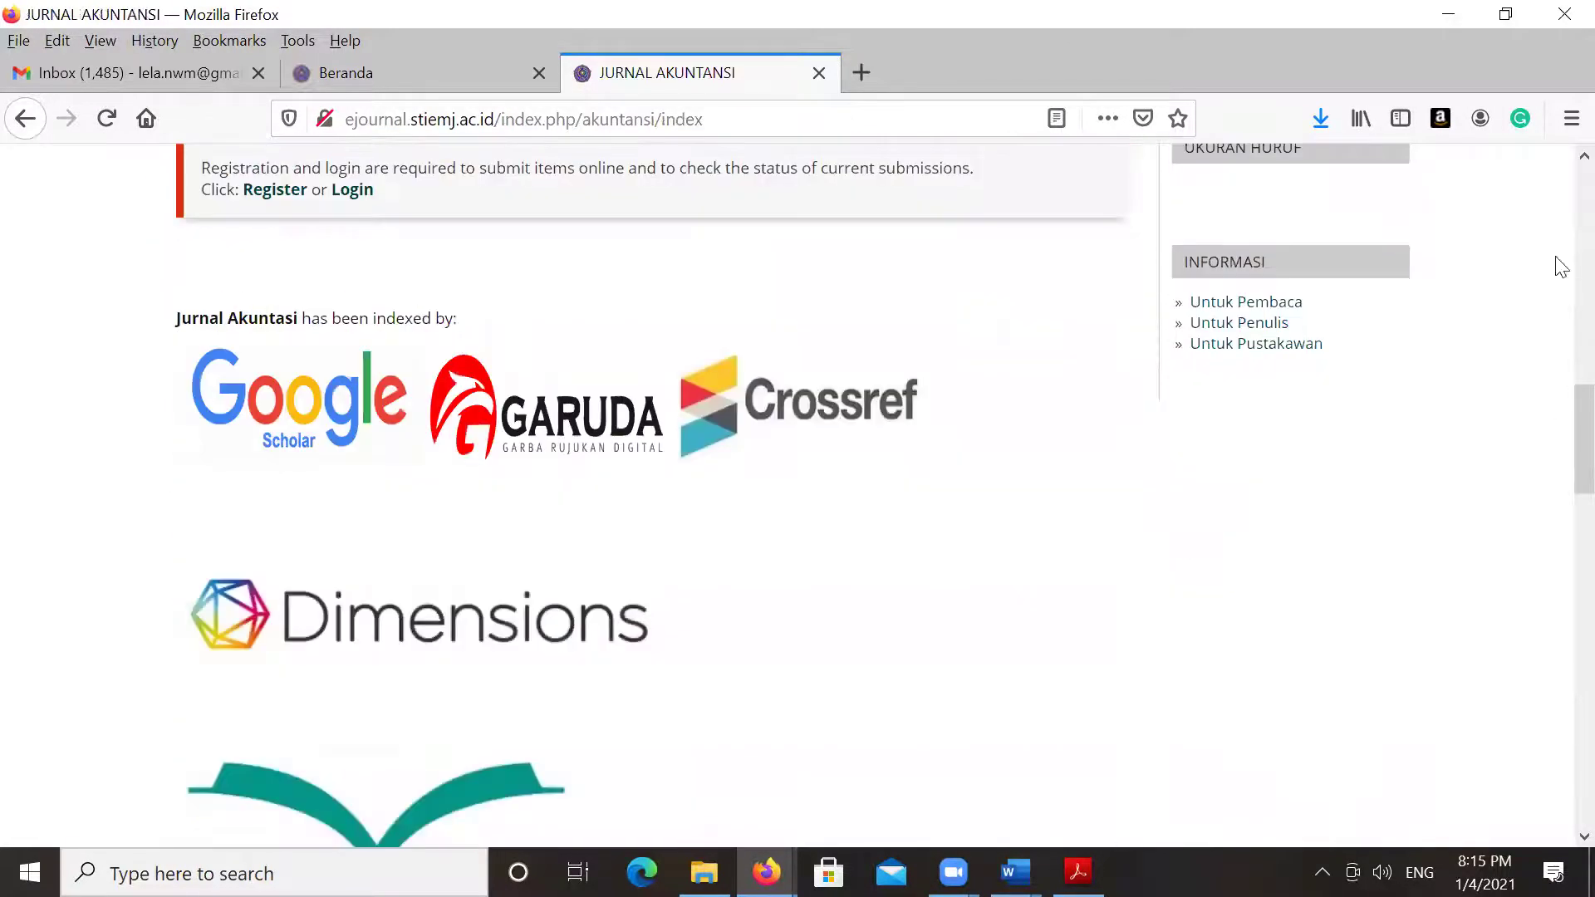
scroll(1558, 204, up, 7)
scroll(1561, 204, up, 7)
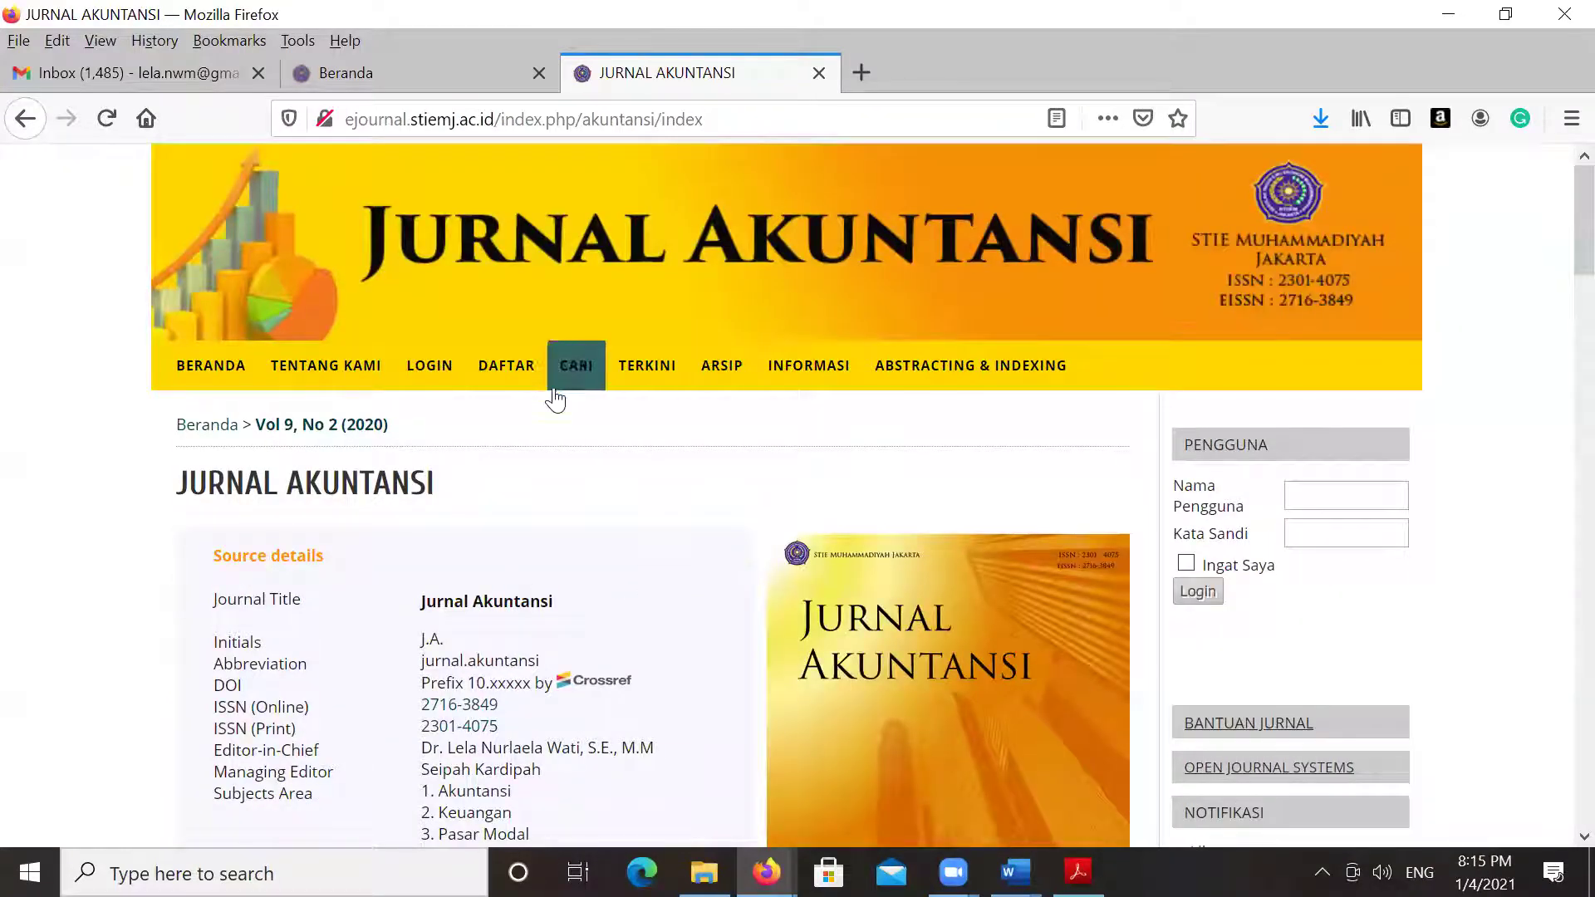
click(321, 368)
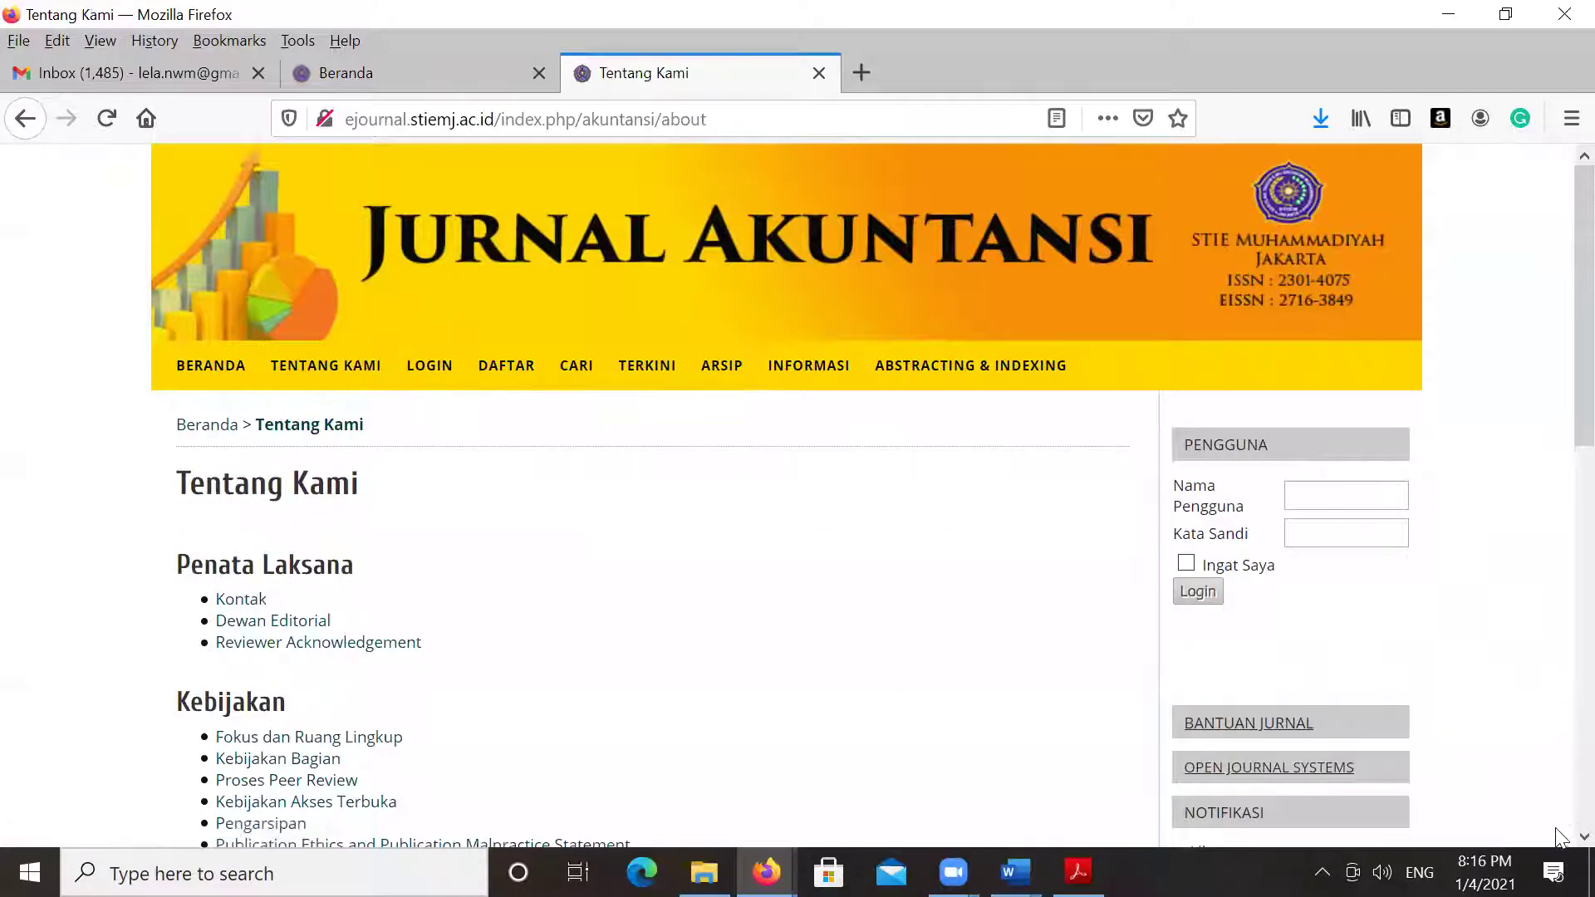
- View the Untuk Penulis author information, then go to the Daftar registration form
scroll(1557, 841, down, 5)
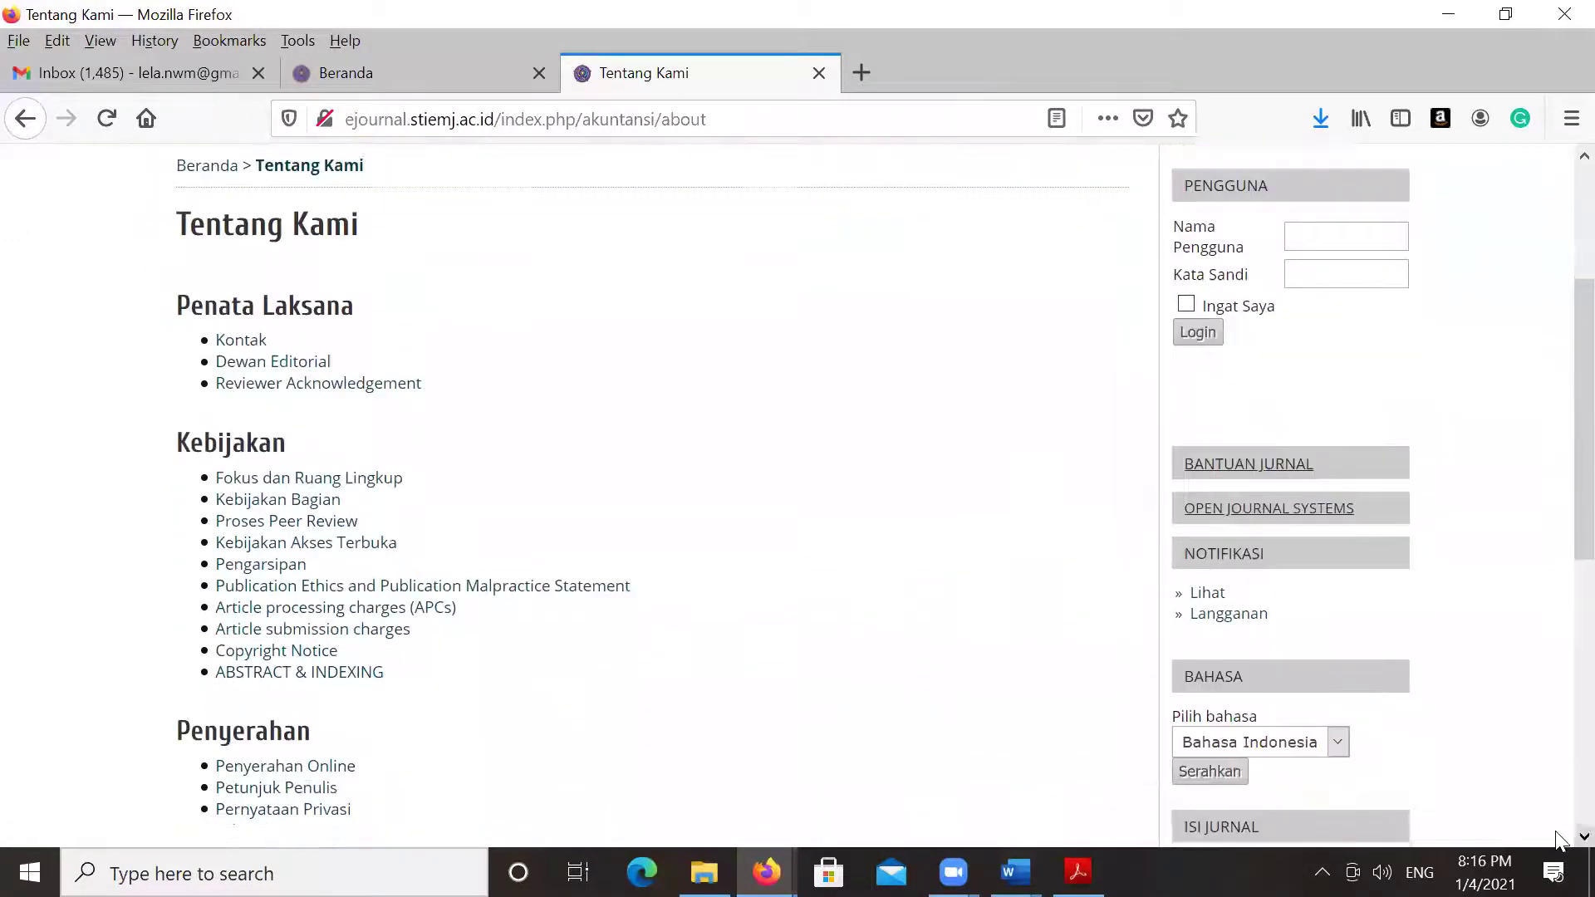
scroll(1555, 831, down, 6)
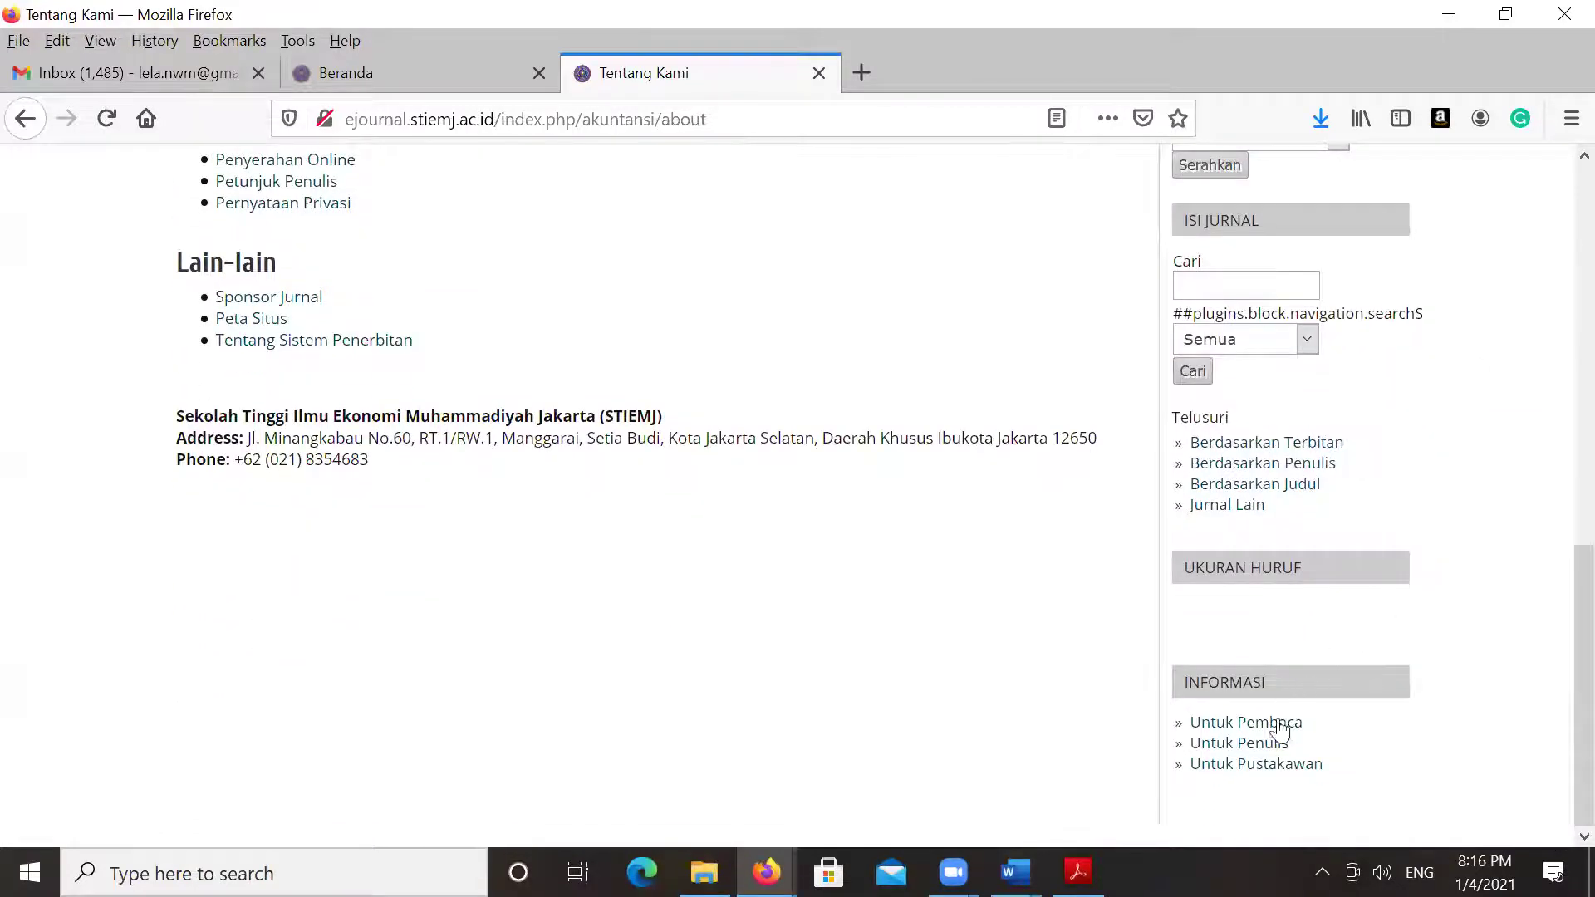
click(1276, 732)
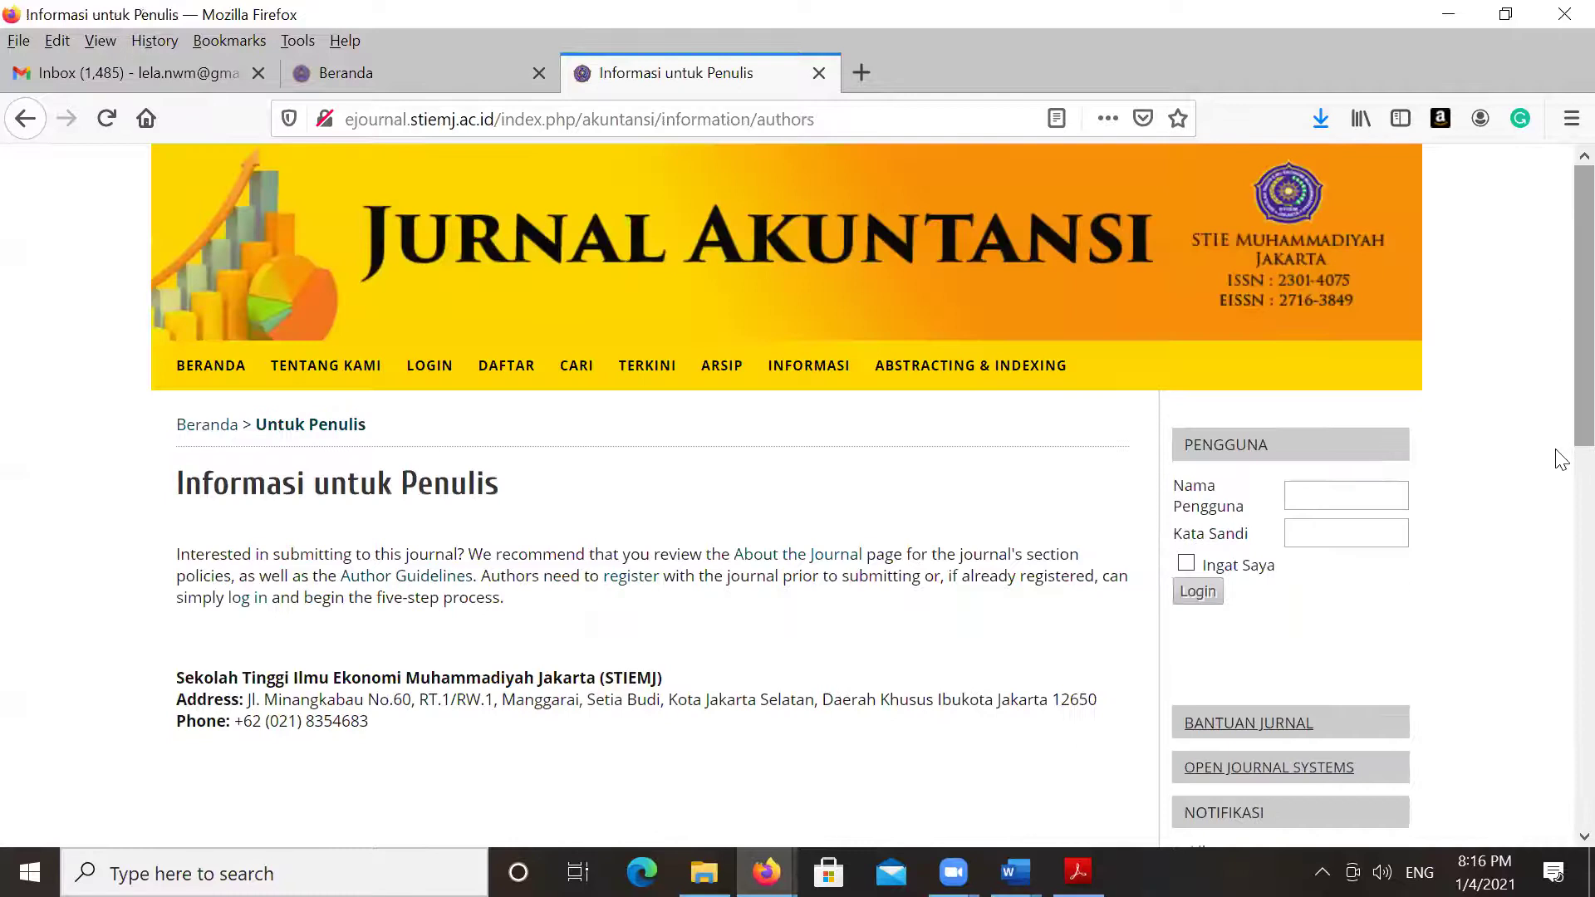
scroll(1560, 553, down, 8)
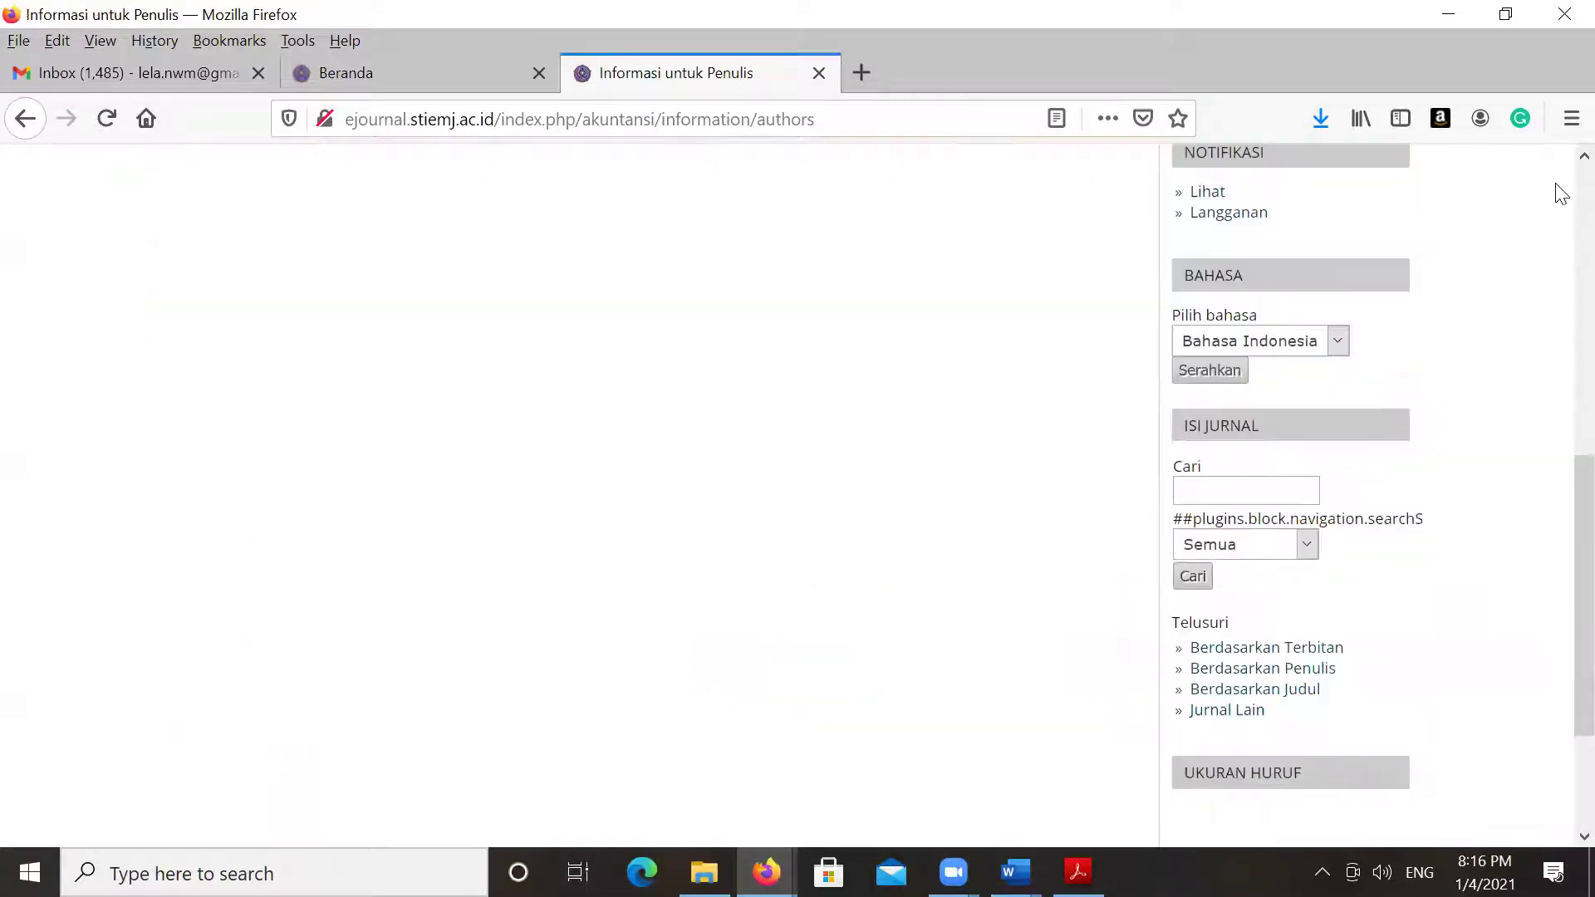
scroll(1561, 205, up, 8)
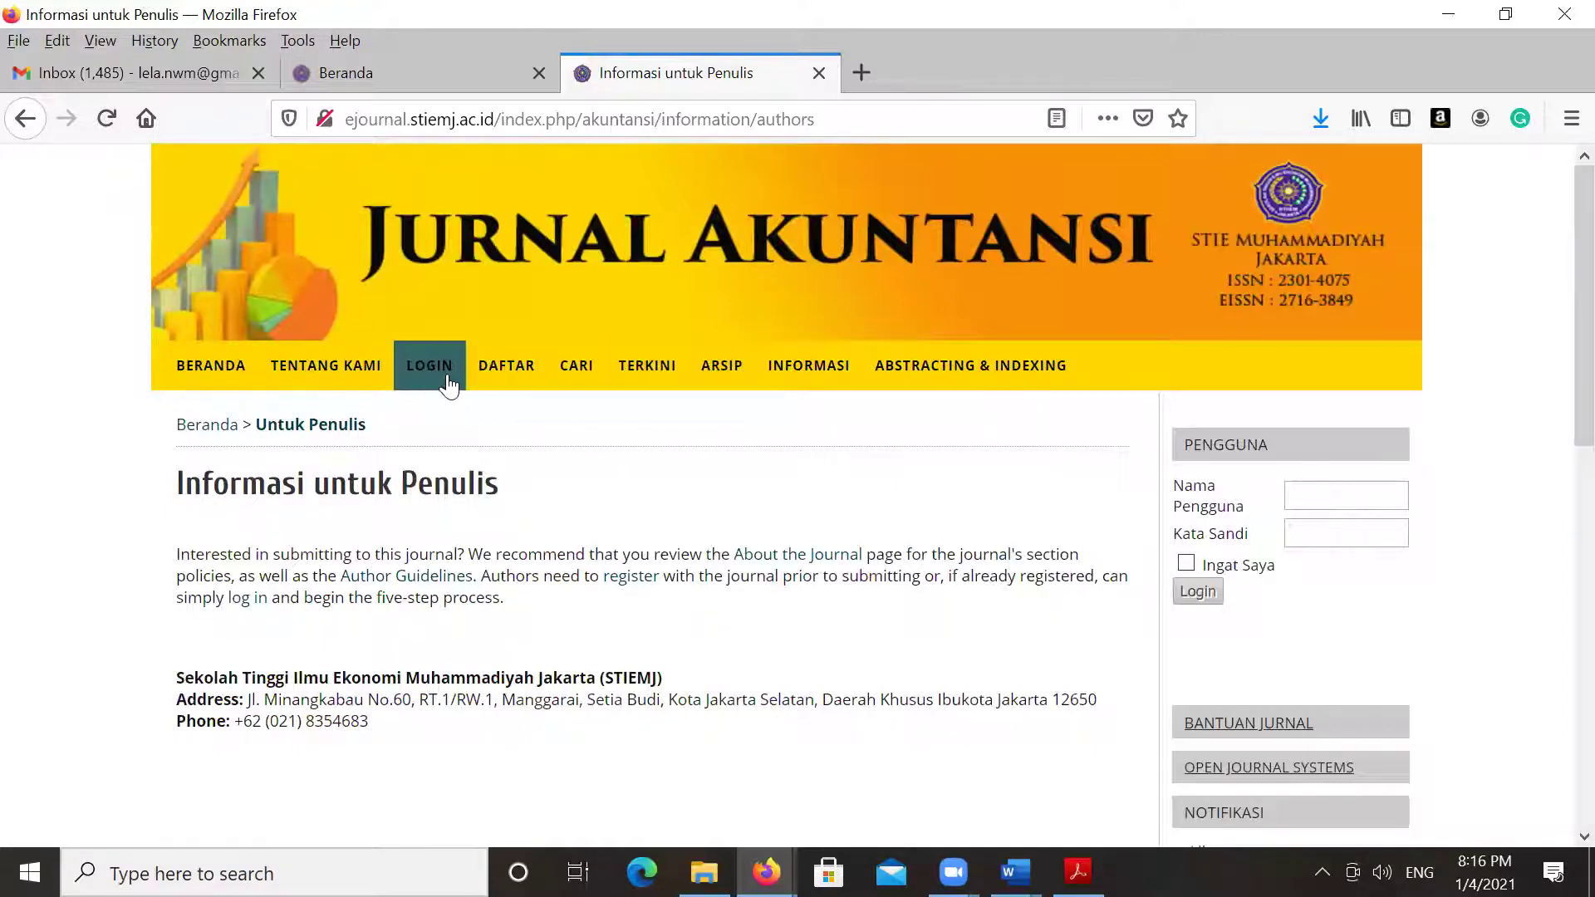
click(510, 383)
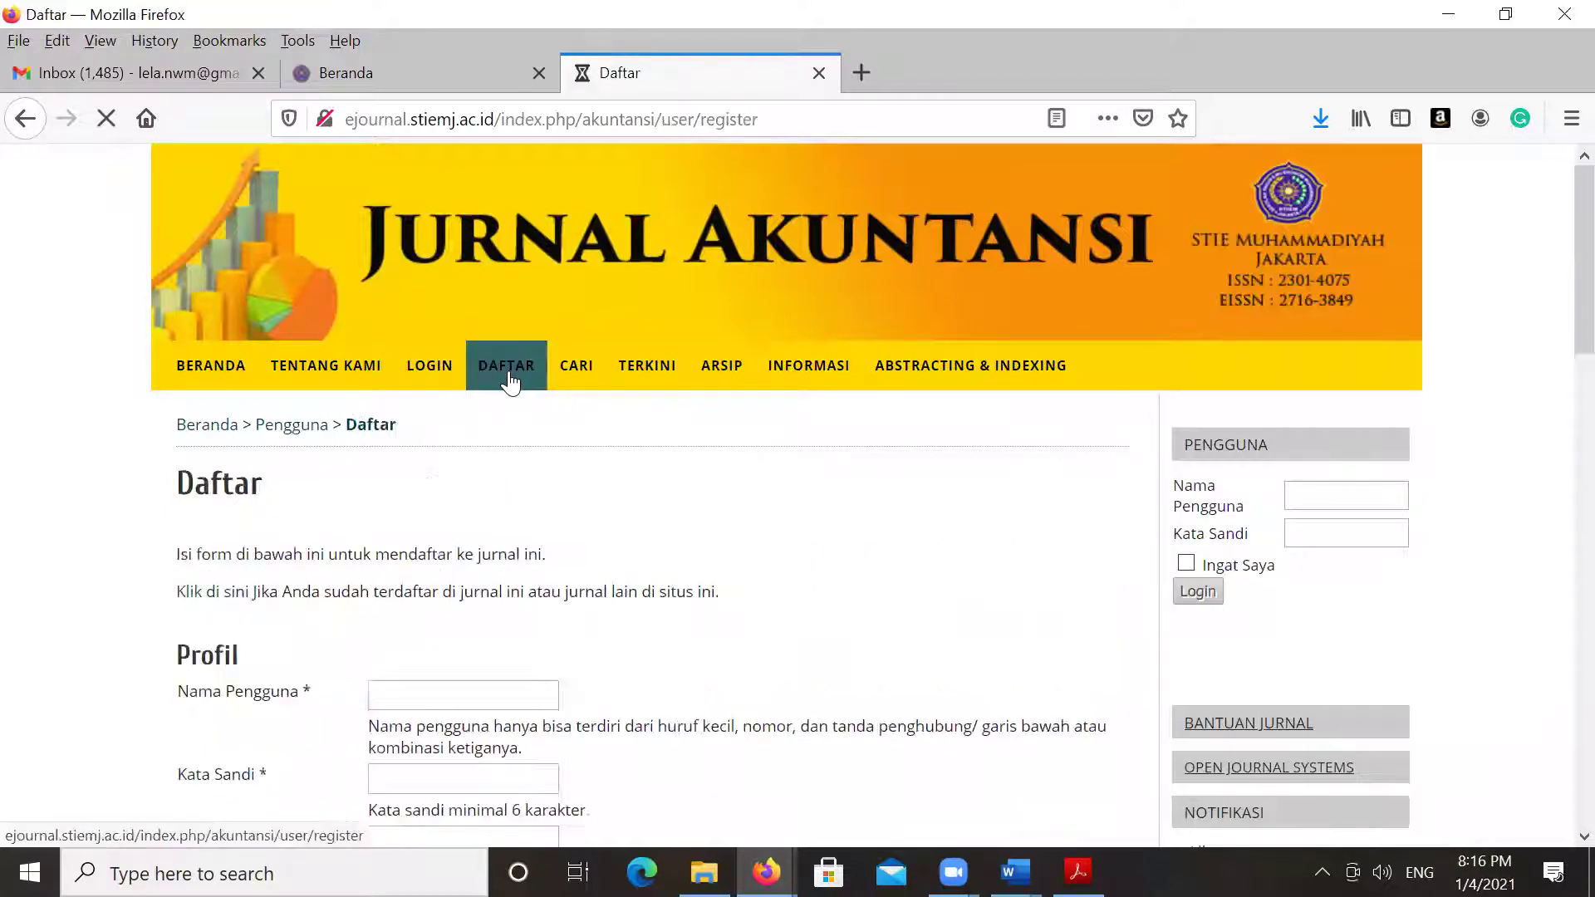
- Enter a username, password and password confirmation, dismissing the browser's login and security popups
click(454, 706)
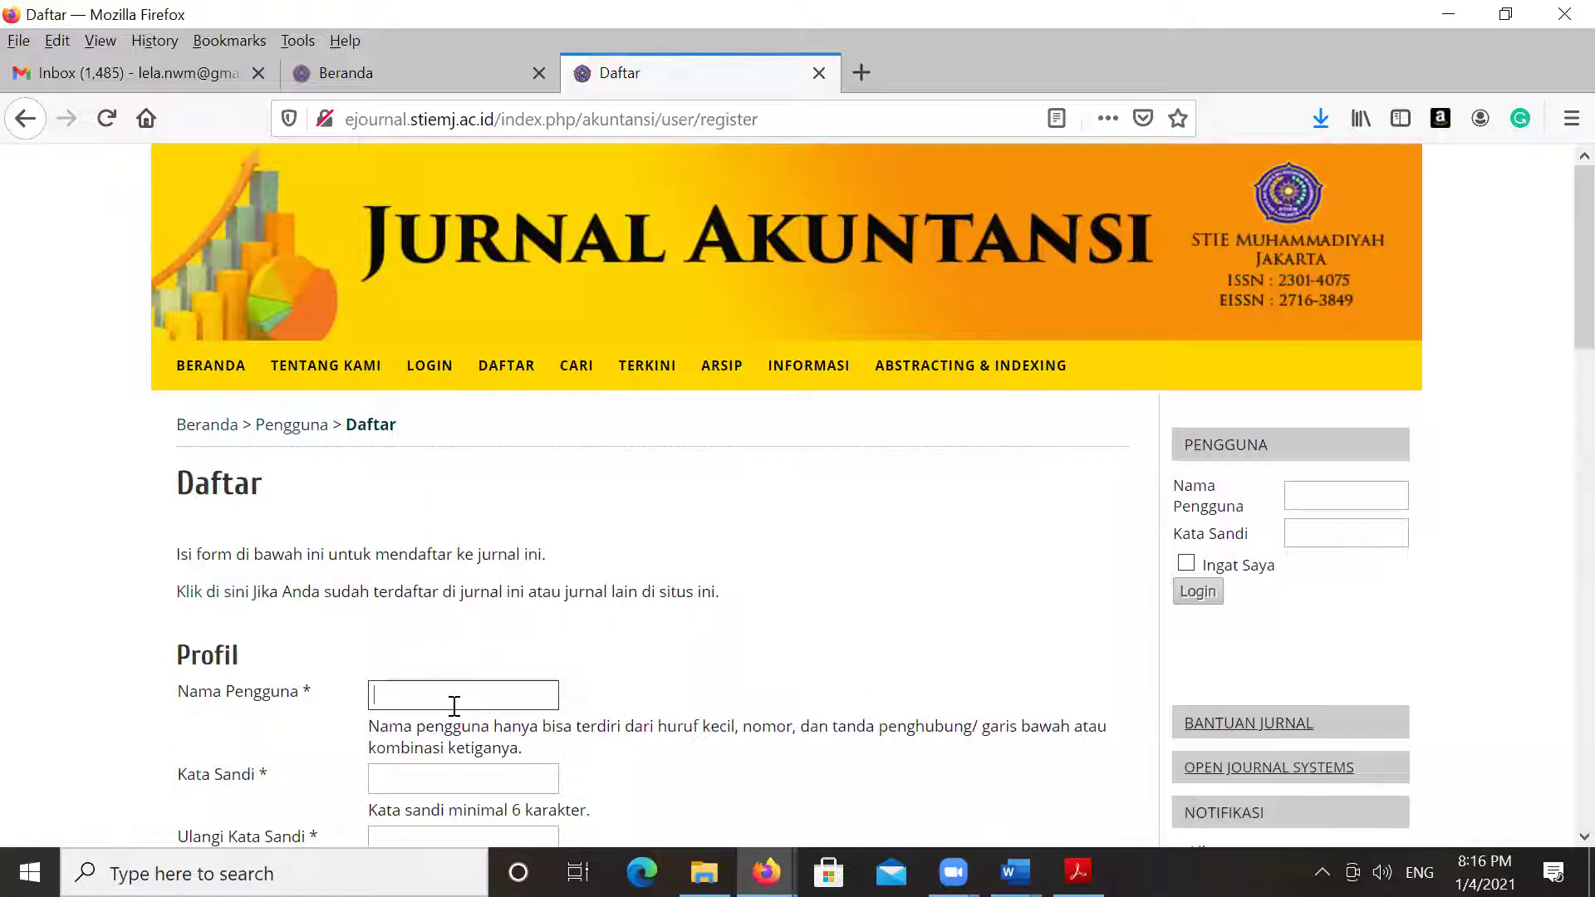
scroll(1555, 841, down, 1)
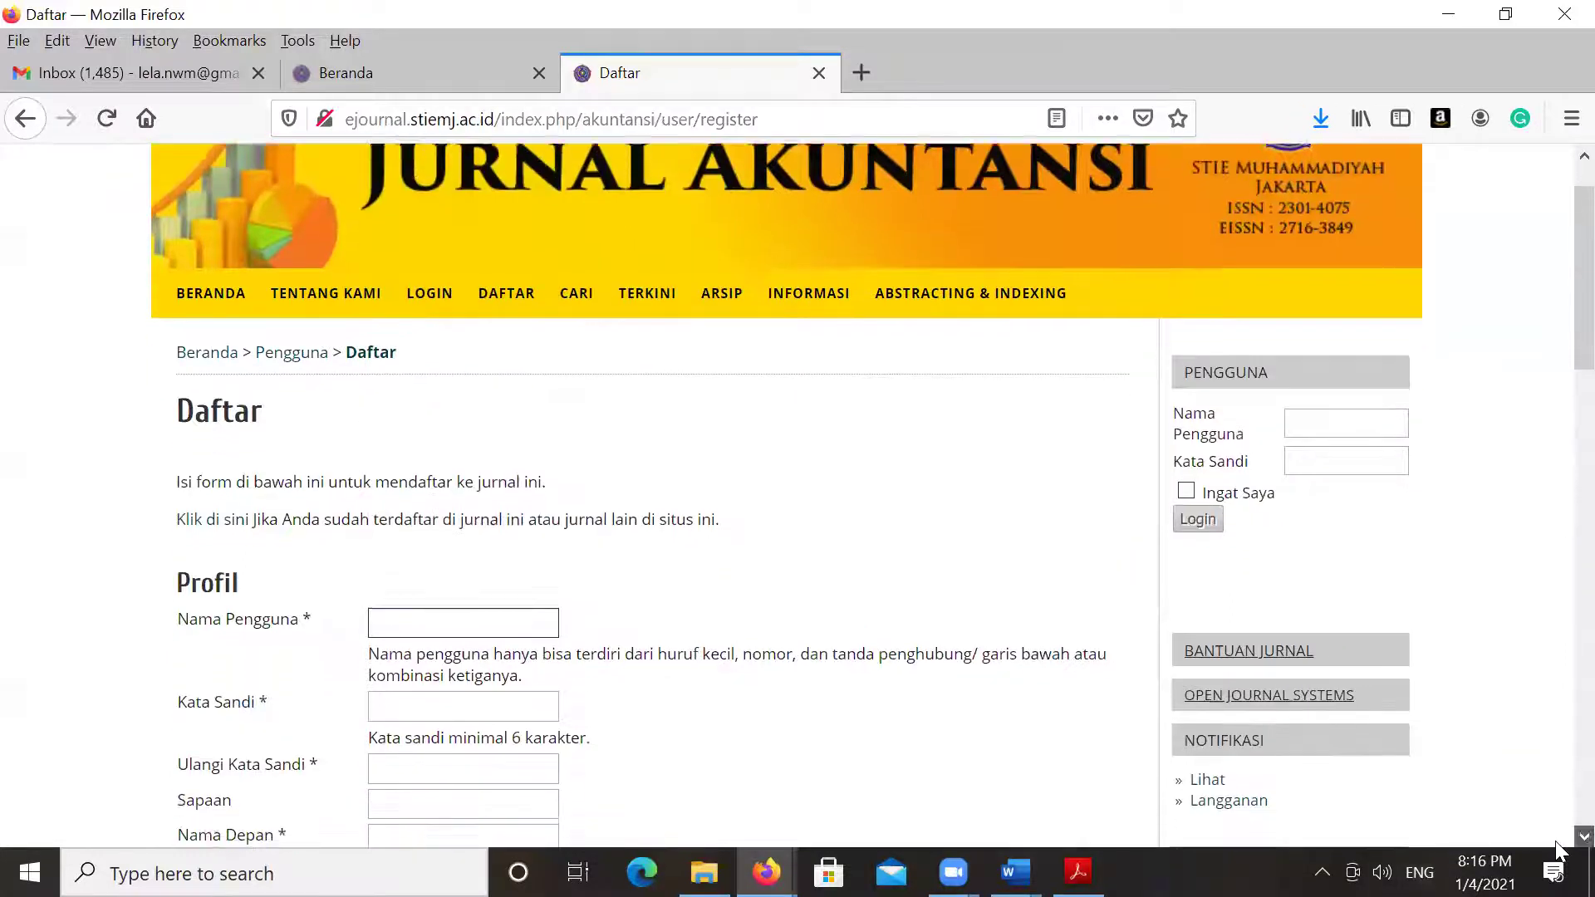
scroll(1555, 841, down, 3)
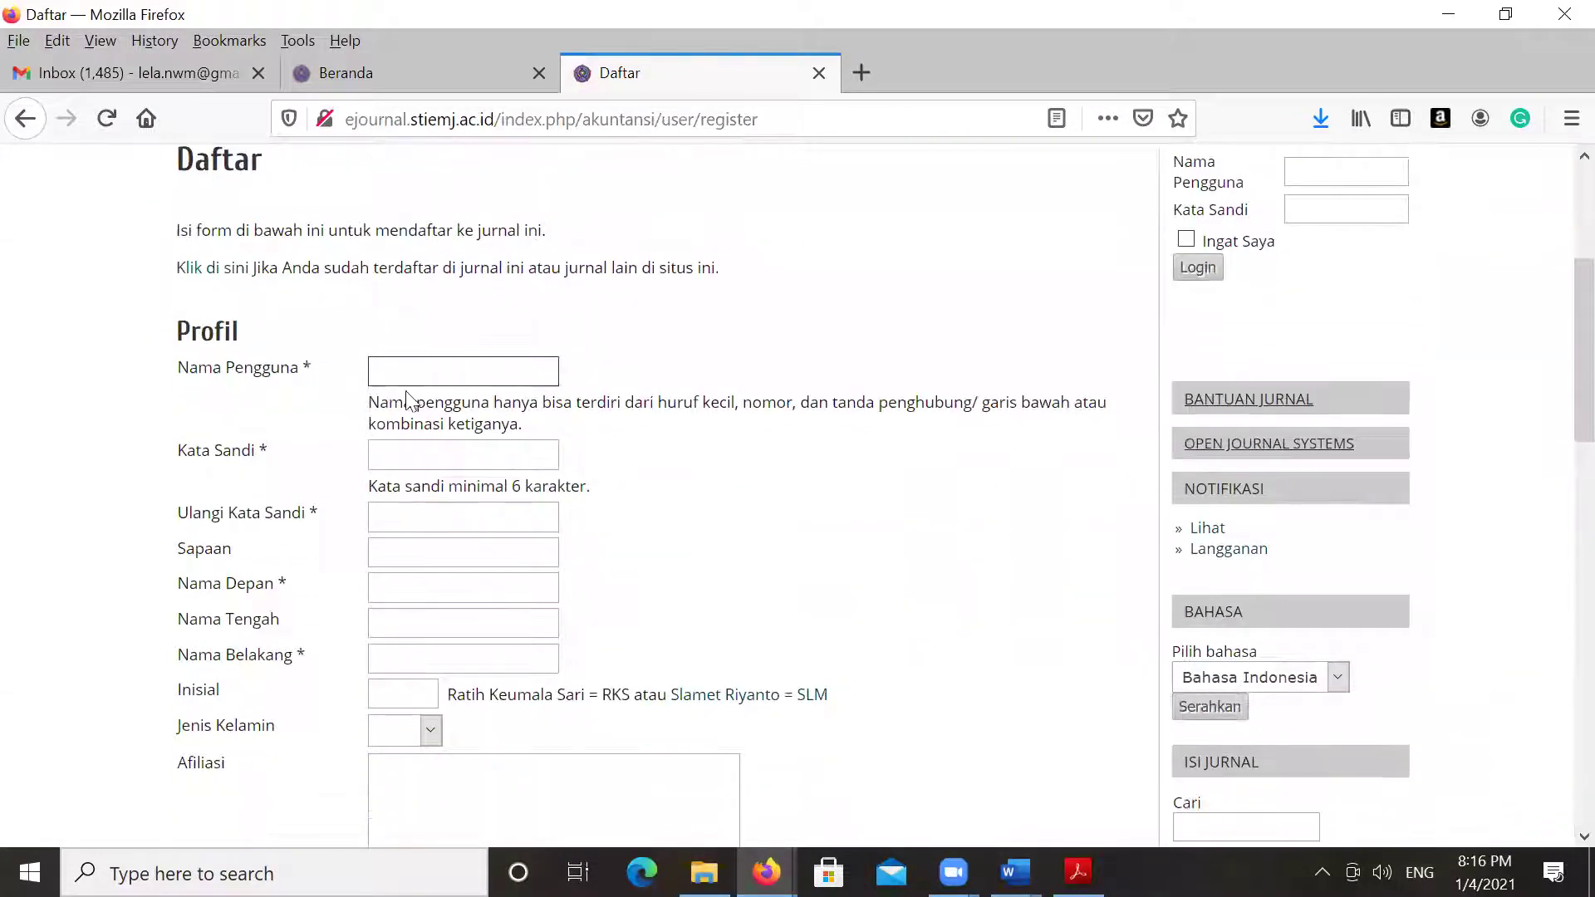
click(396, 378)
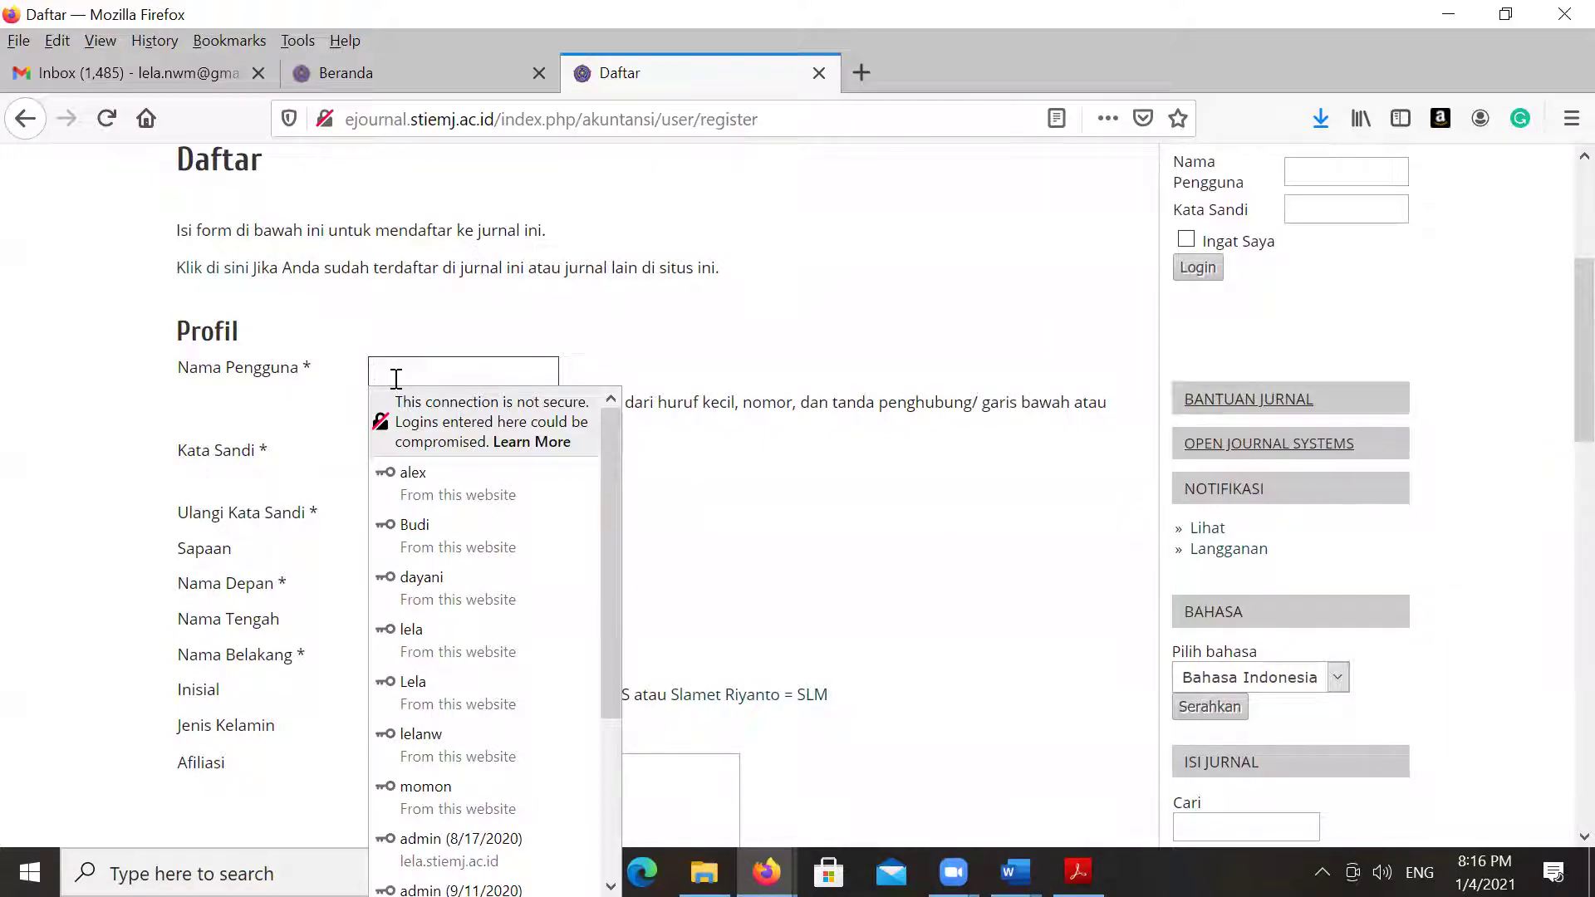
text(Panji)
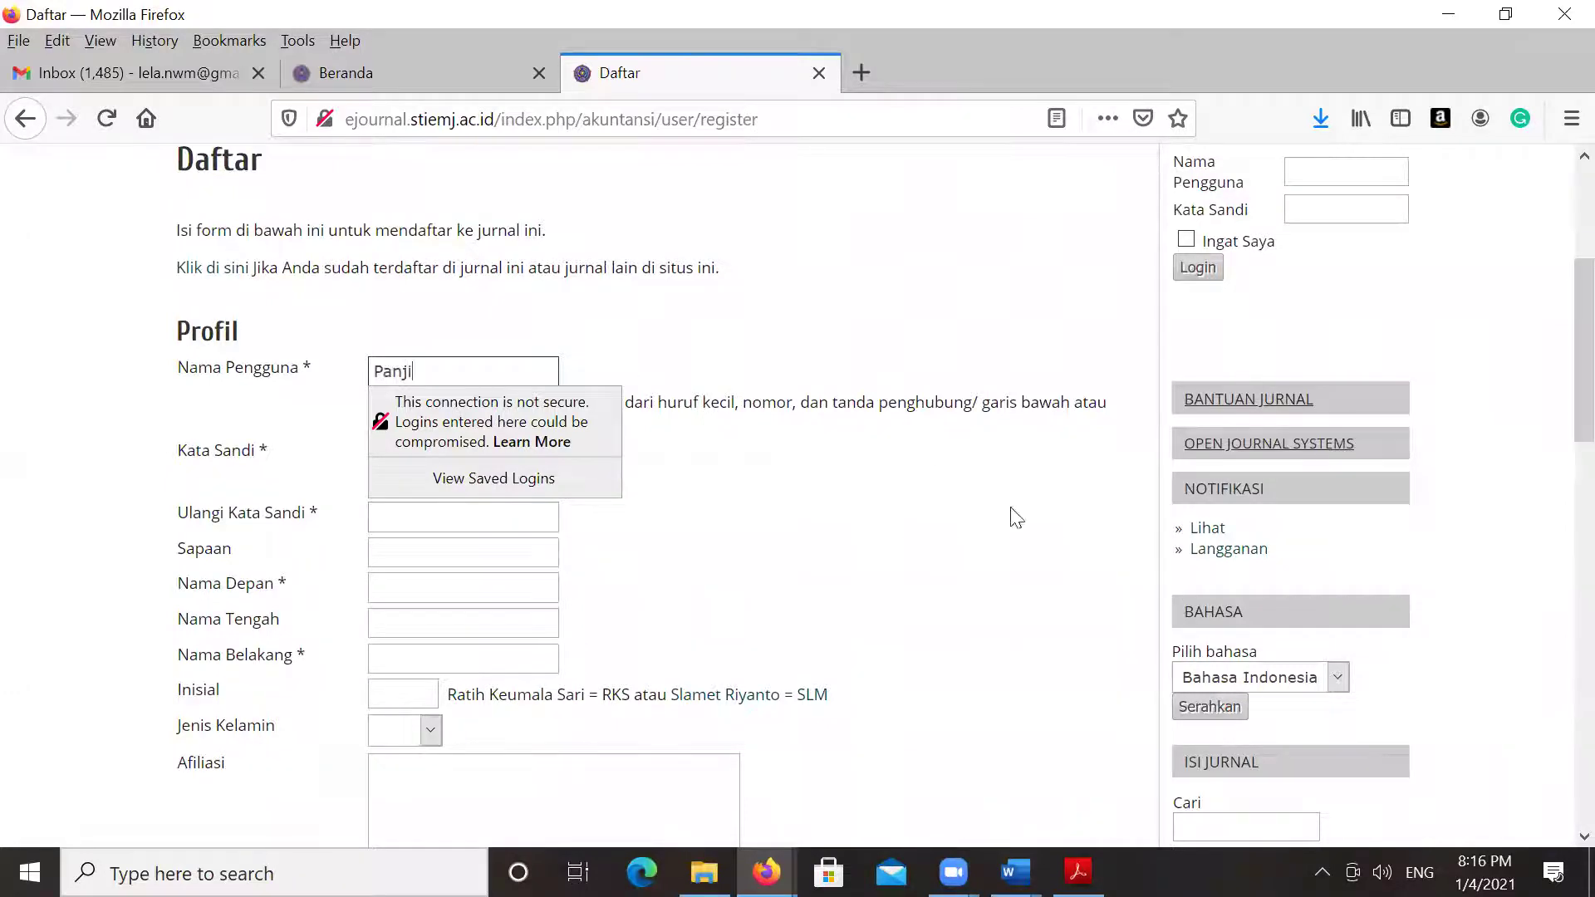
click(1027, 542)
click(463, 449)
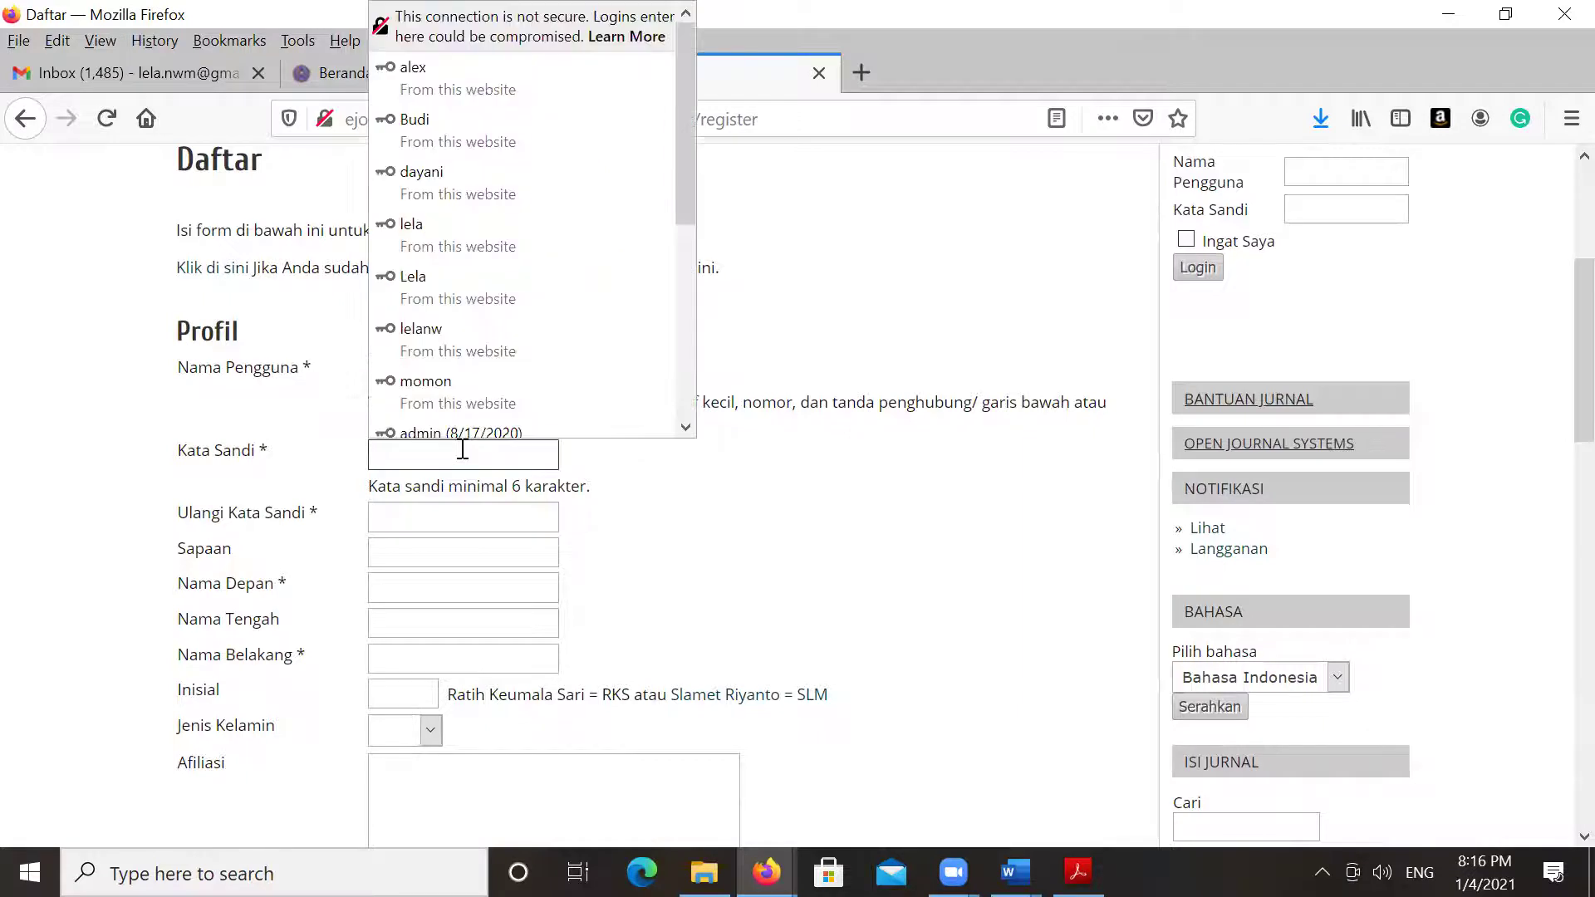
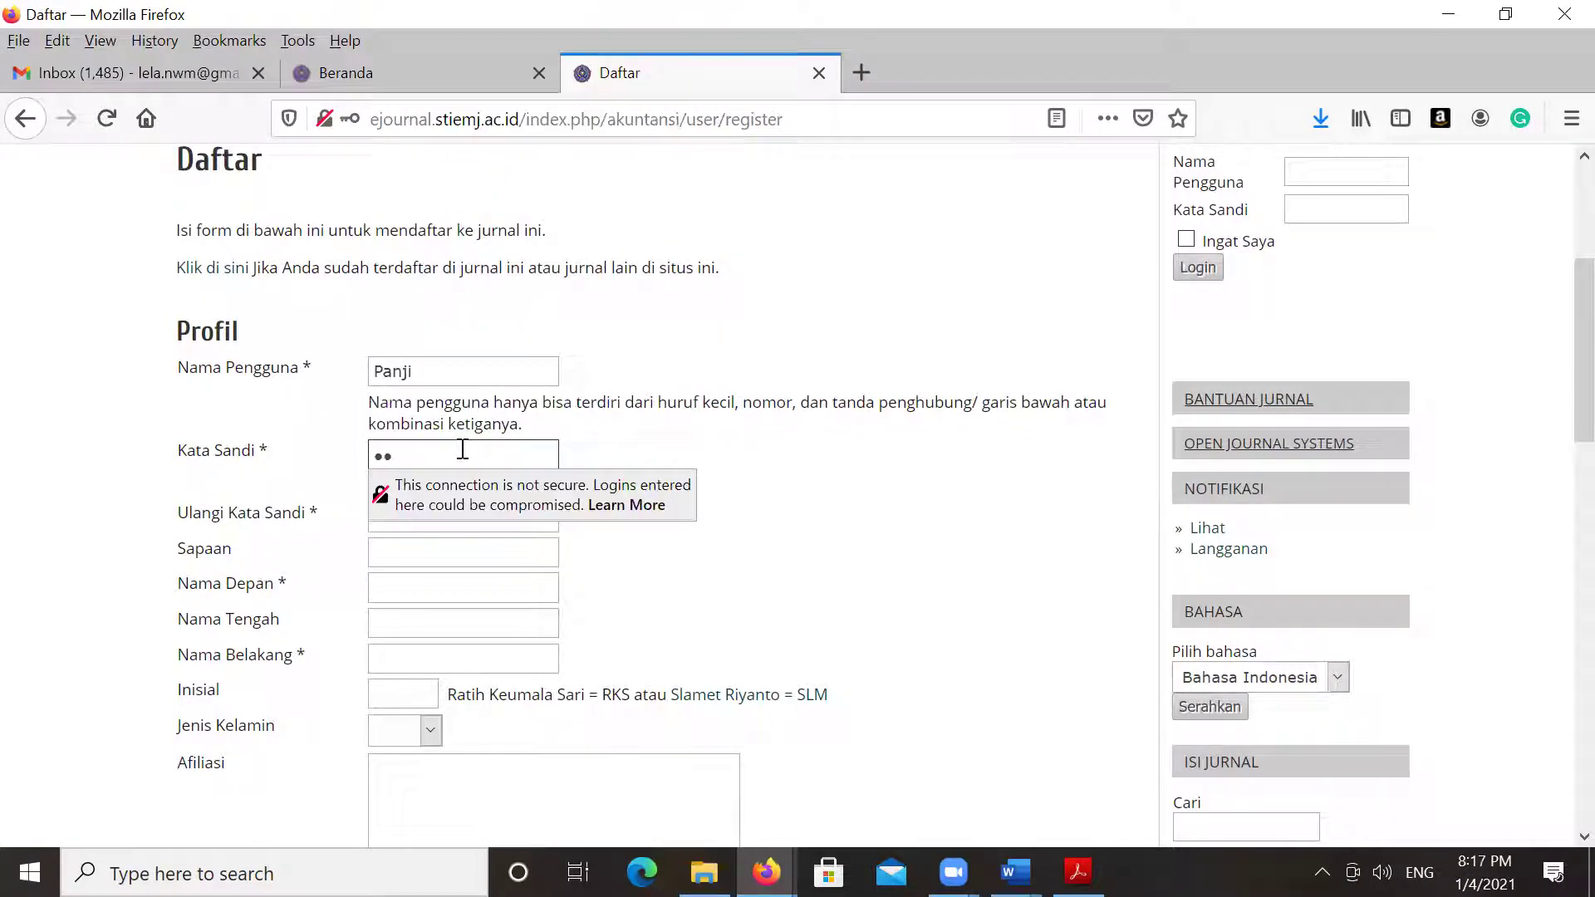
click(464, 556)
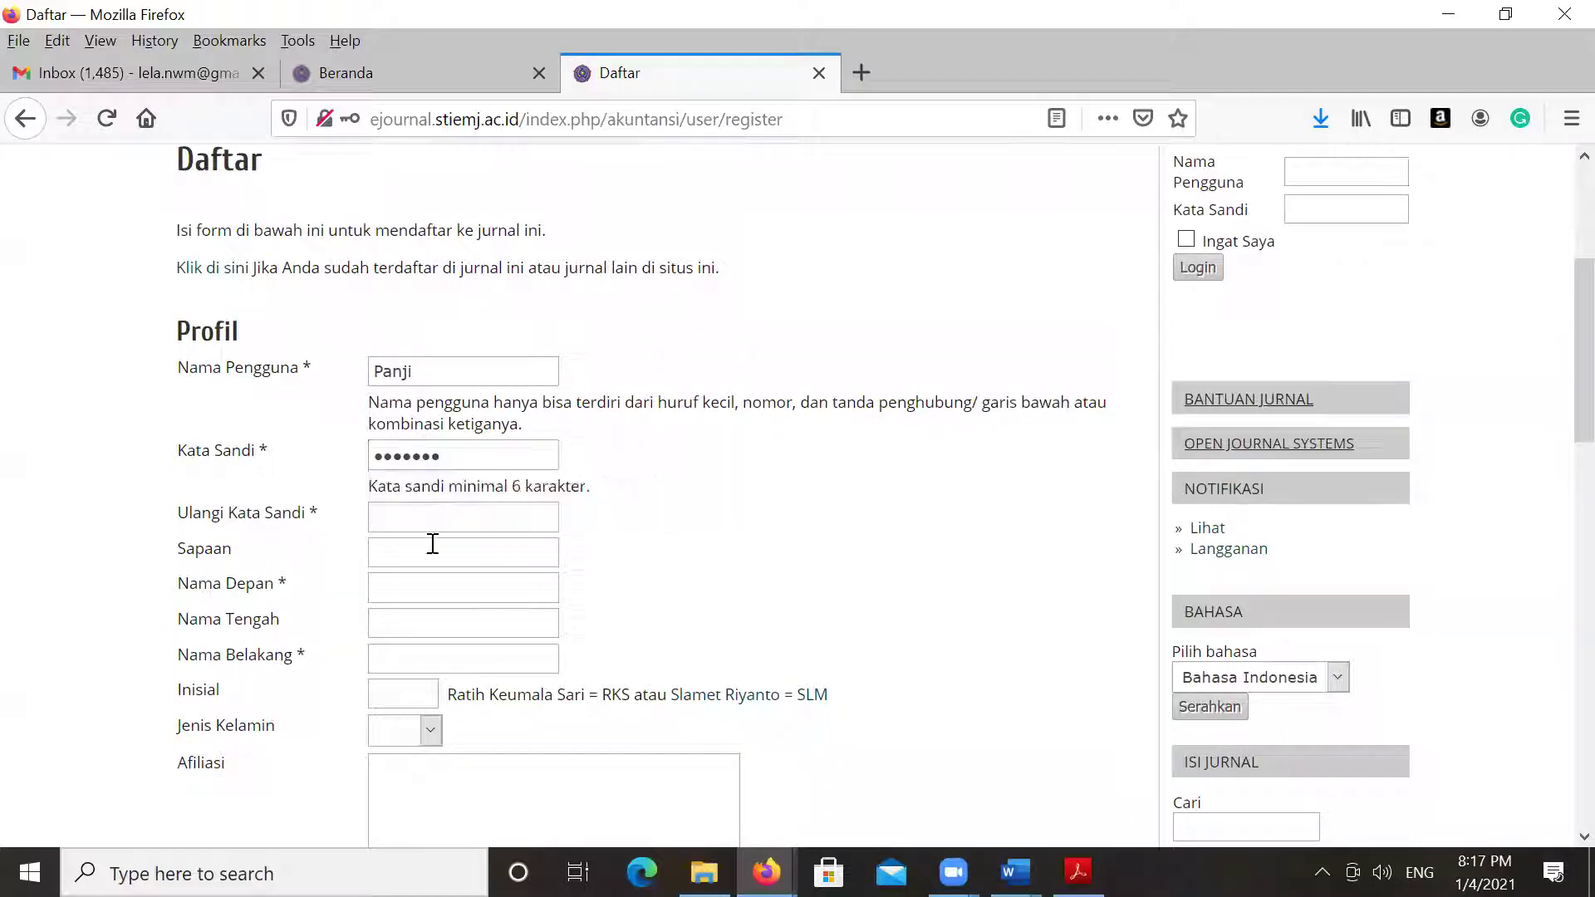
click(395, 520)
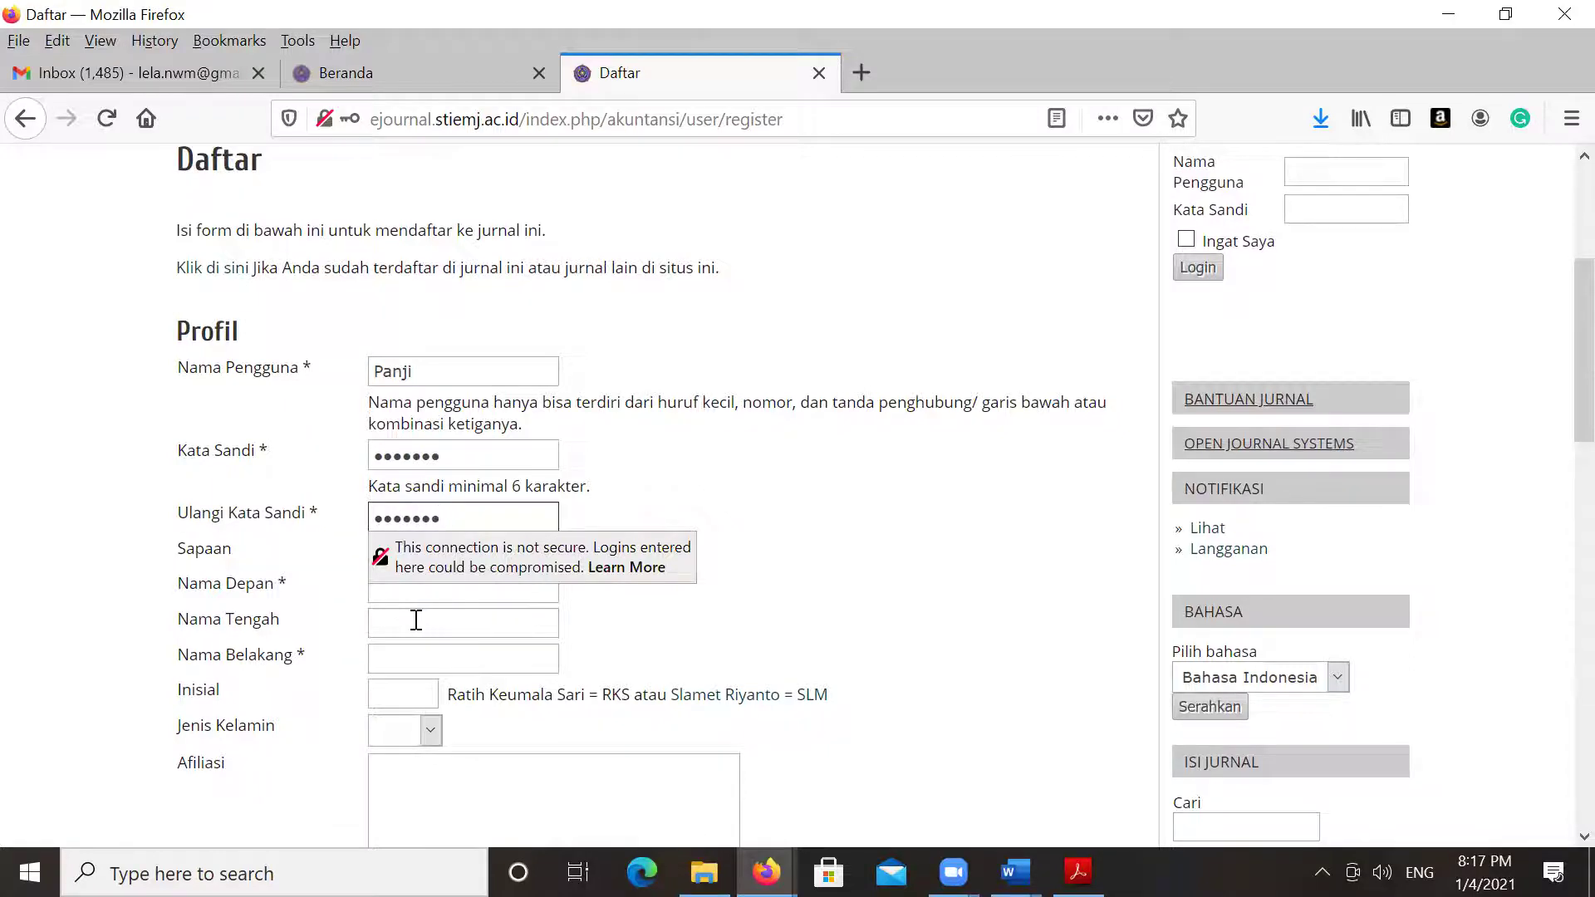
click(795, 638)
- Fill in the salutation, first name and a corrected last name
click(412, 550)
click(396, 580)
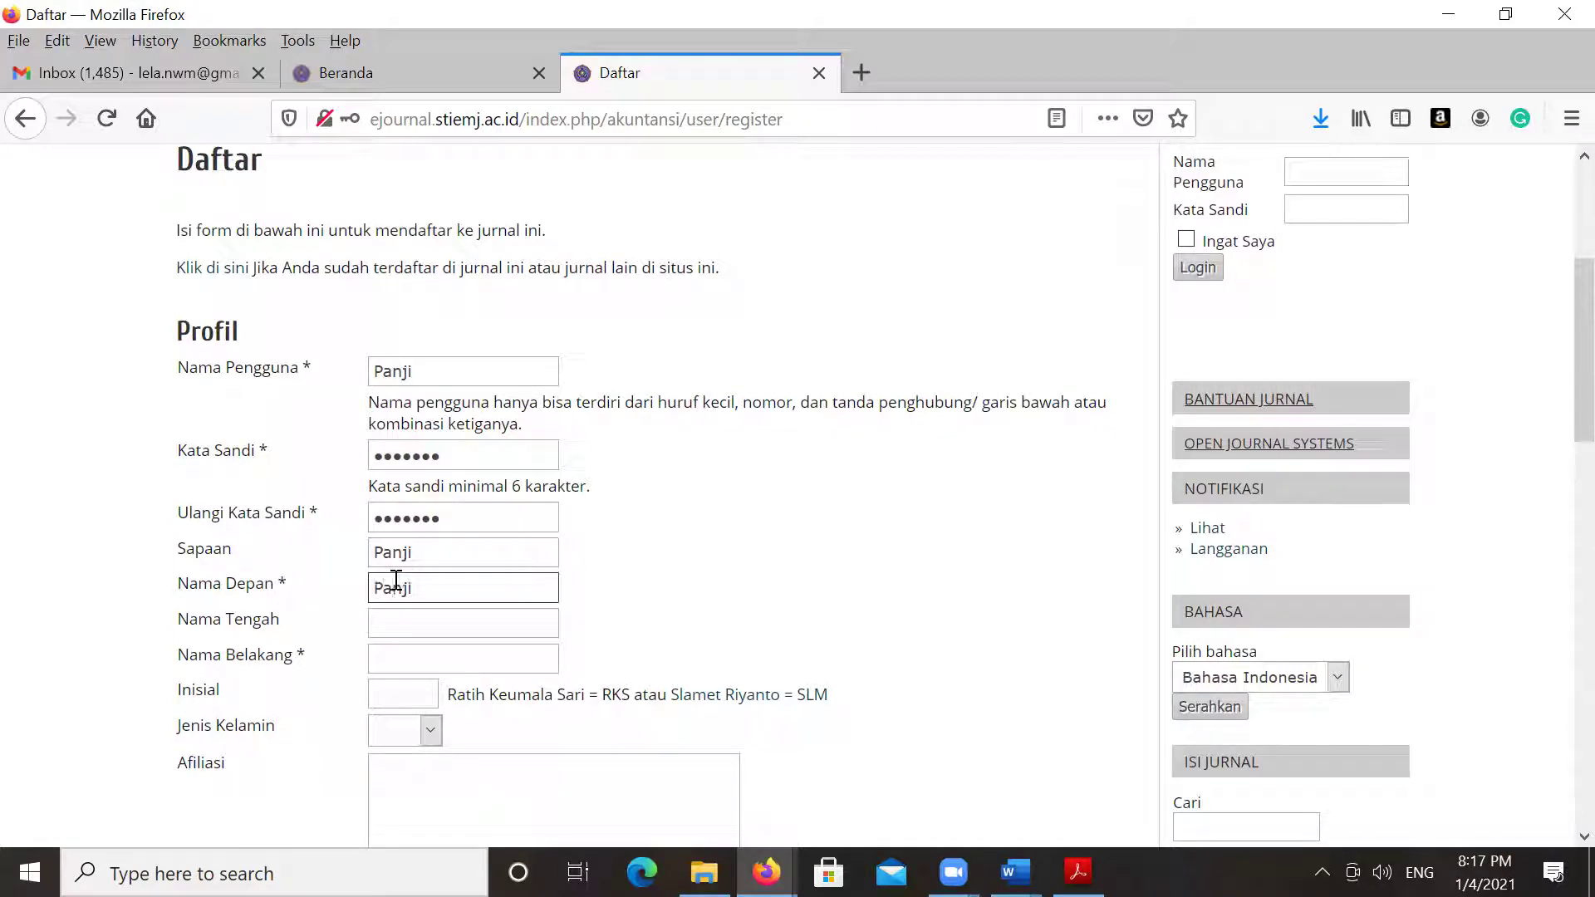
click(389, 619)
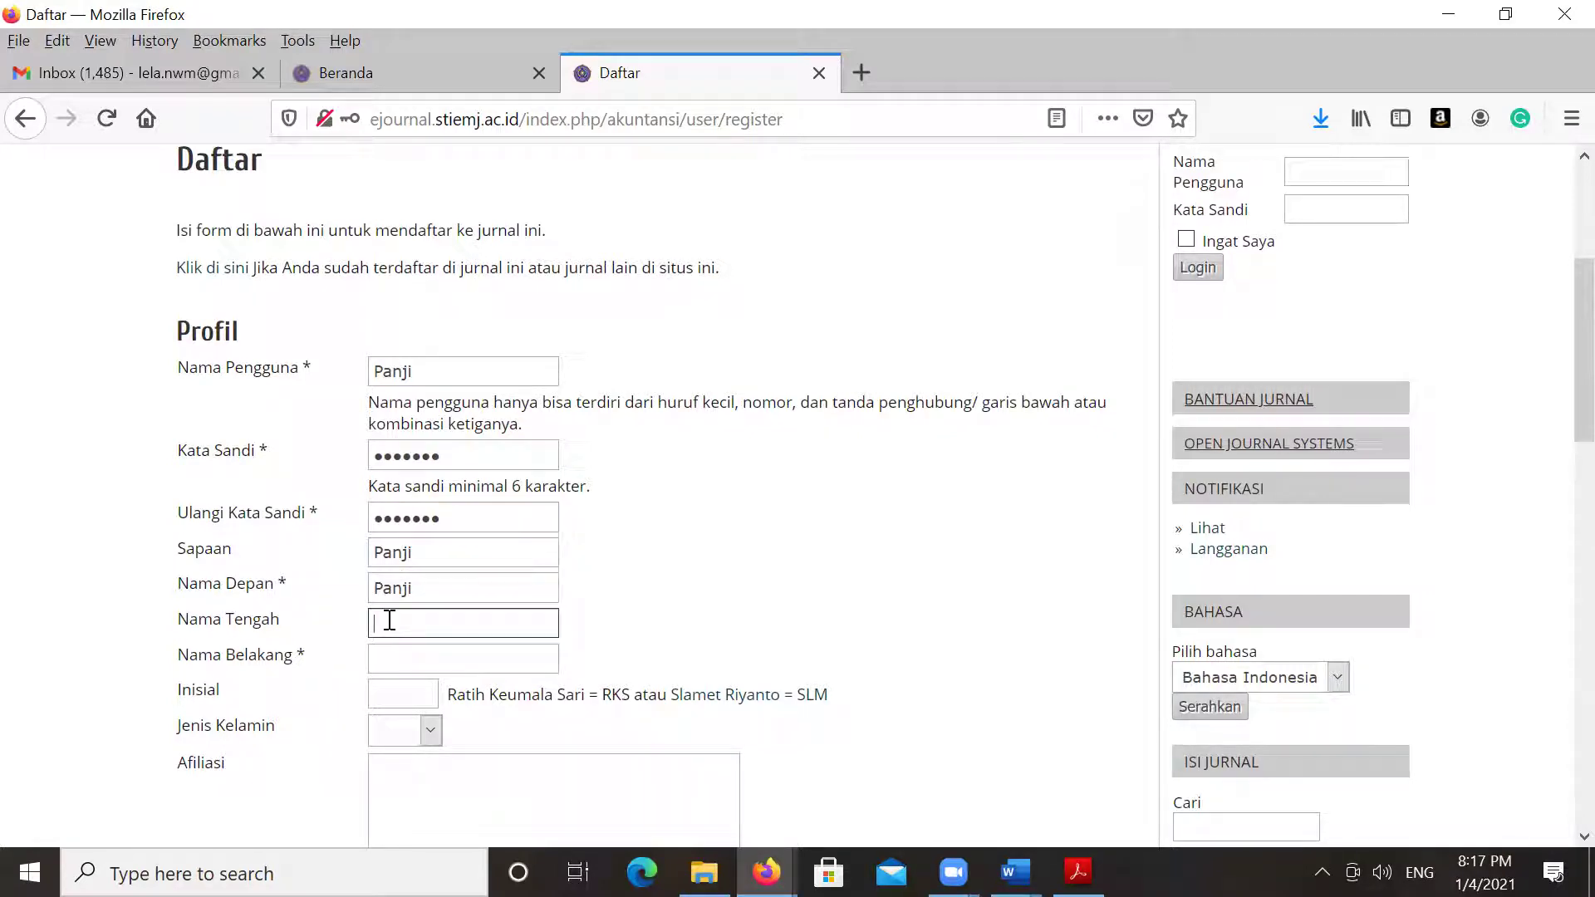
click(409, 658)
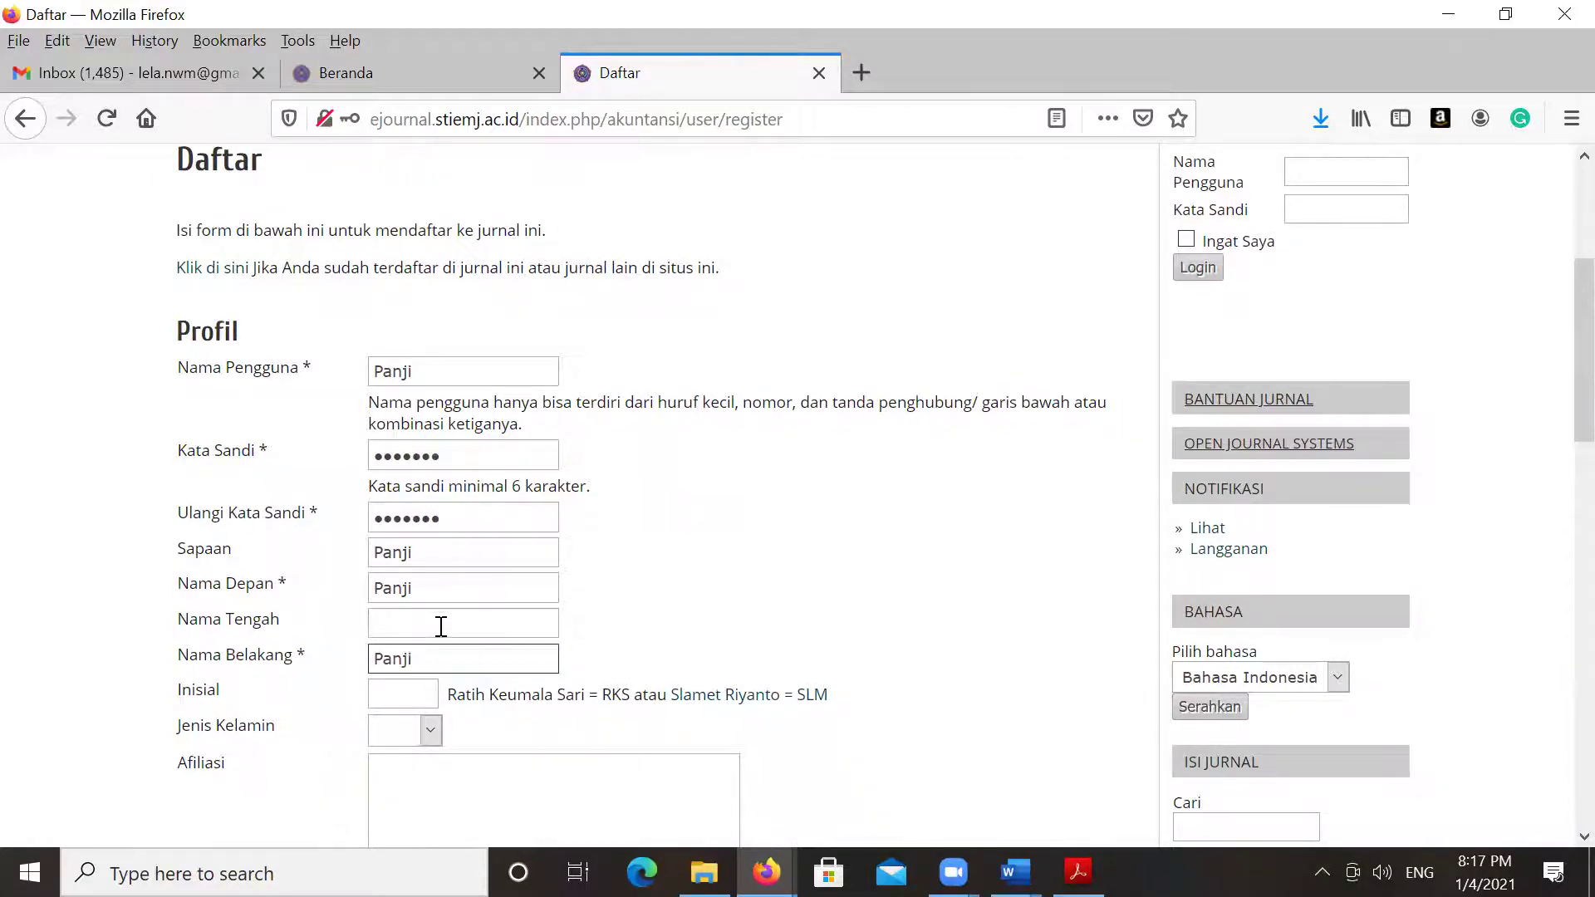
double_click(394, 656)
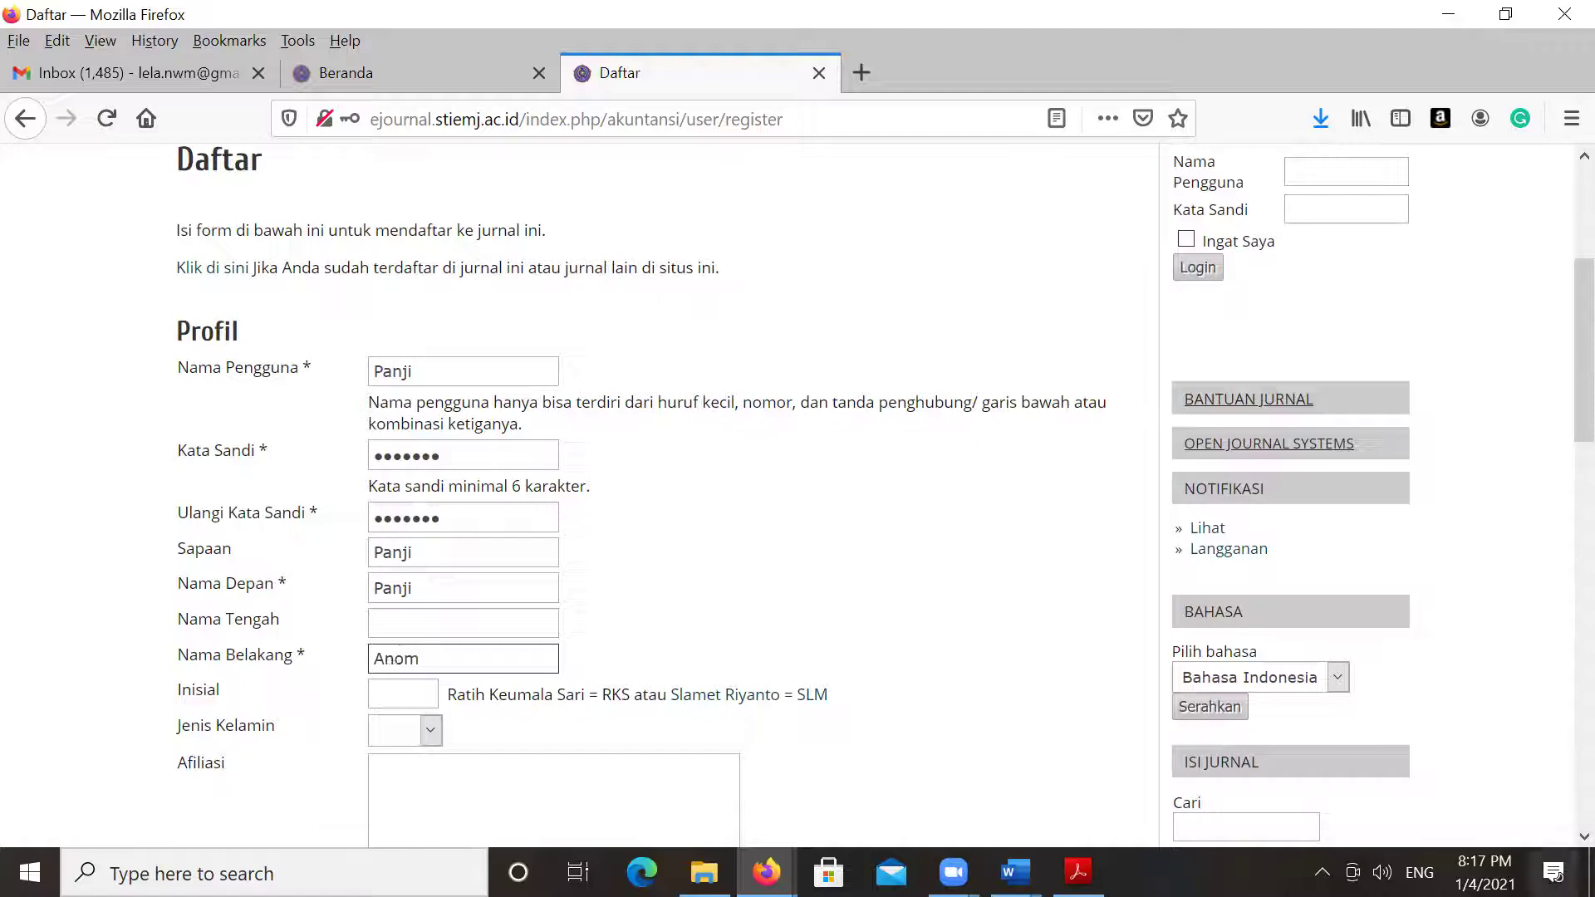
scroll(1557, 839, down, 2)
- Enter the initials, set gender to L and affiliation to STIE Muhammadiyah Jakarta
scroll(1557, 846, down, 3)
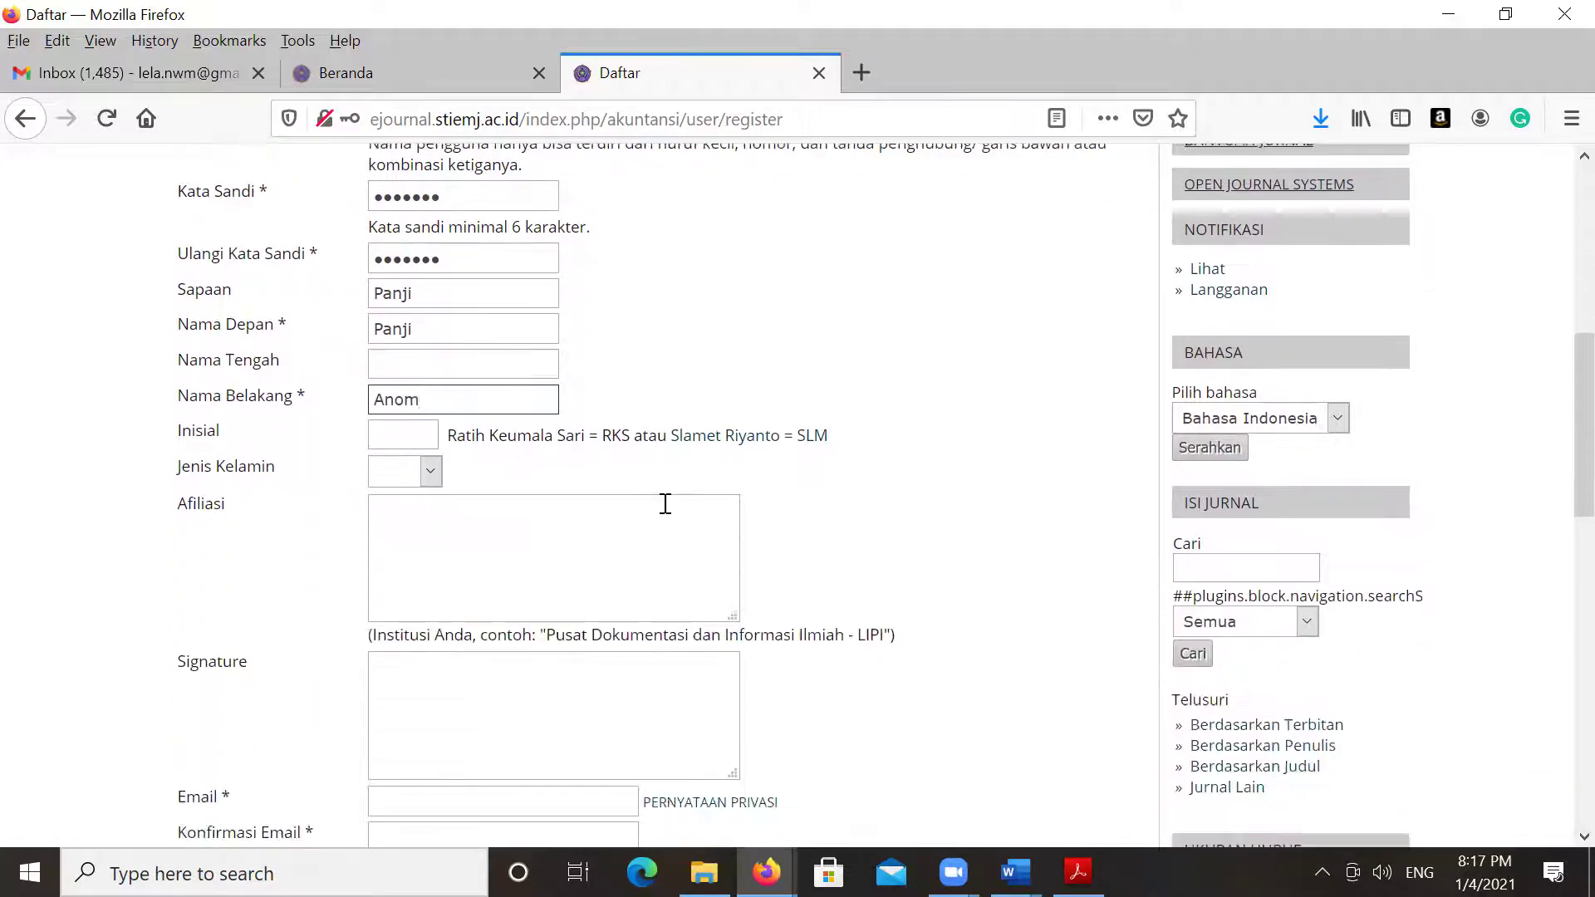
click(410, 440)
text(PA)
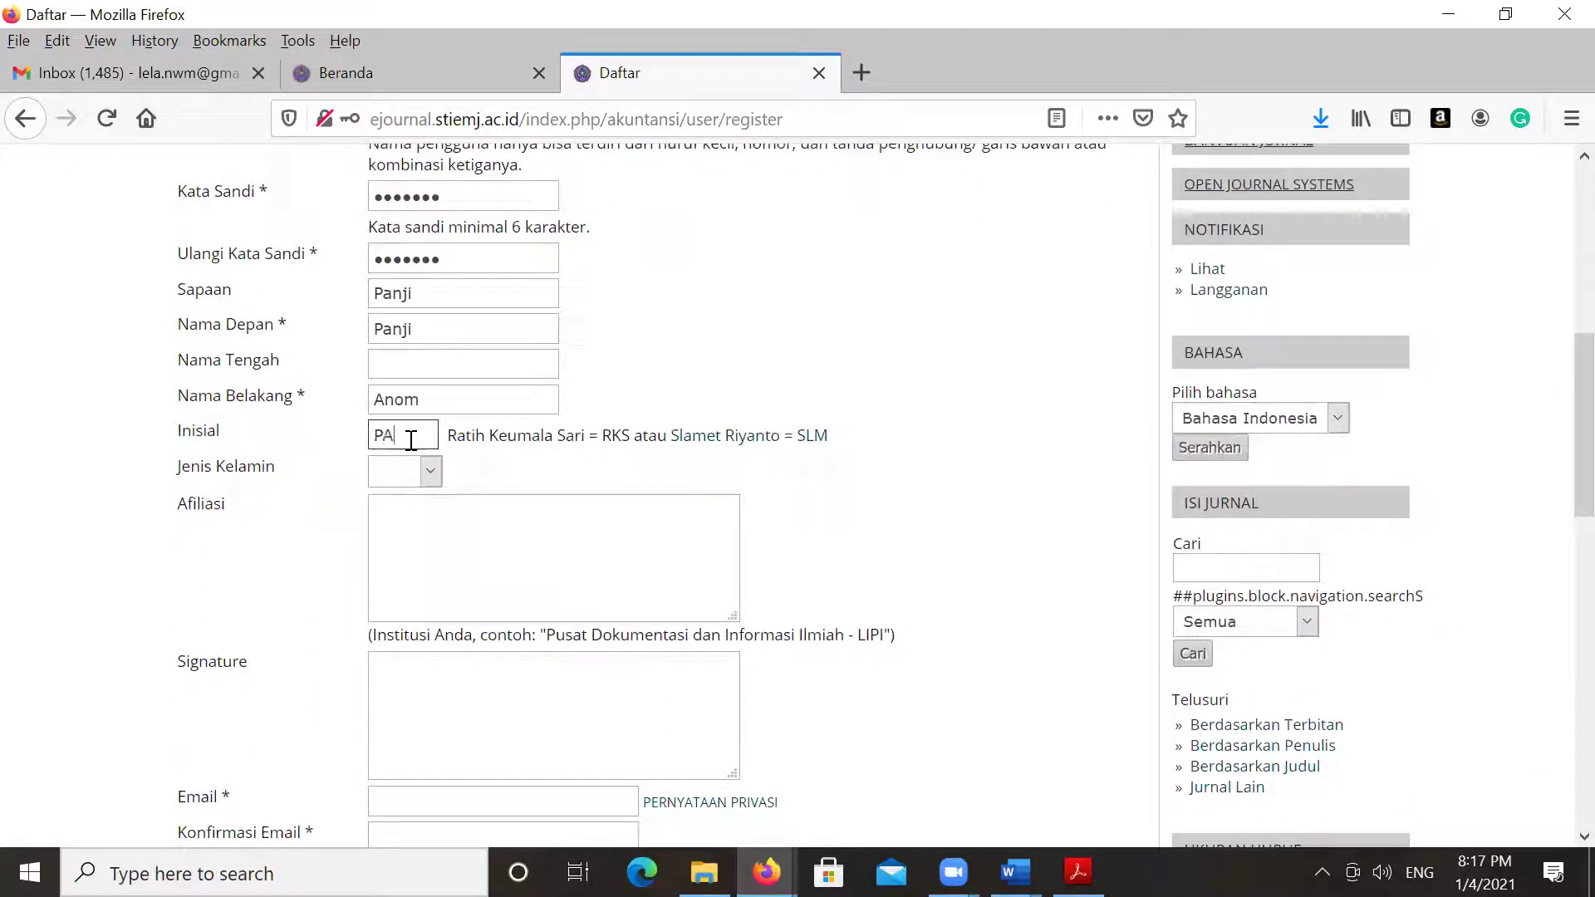
click(429, 458)
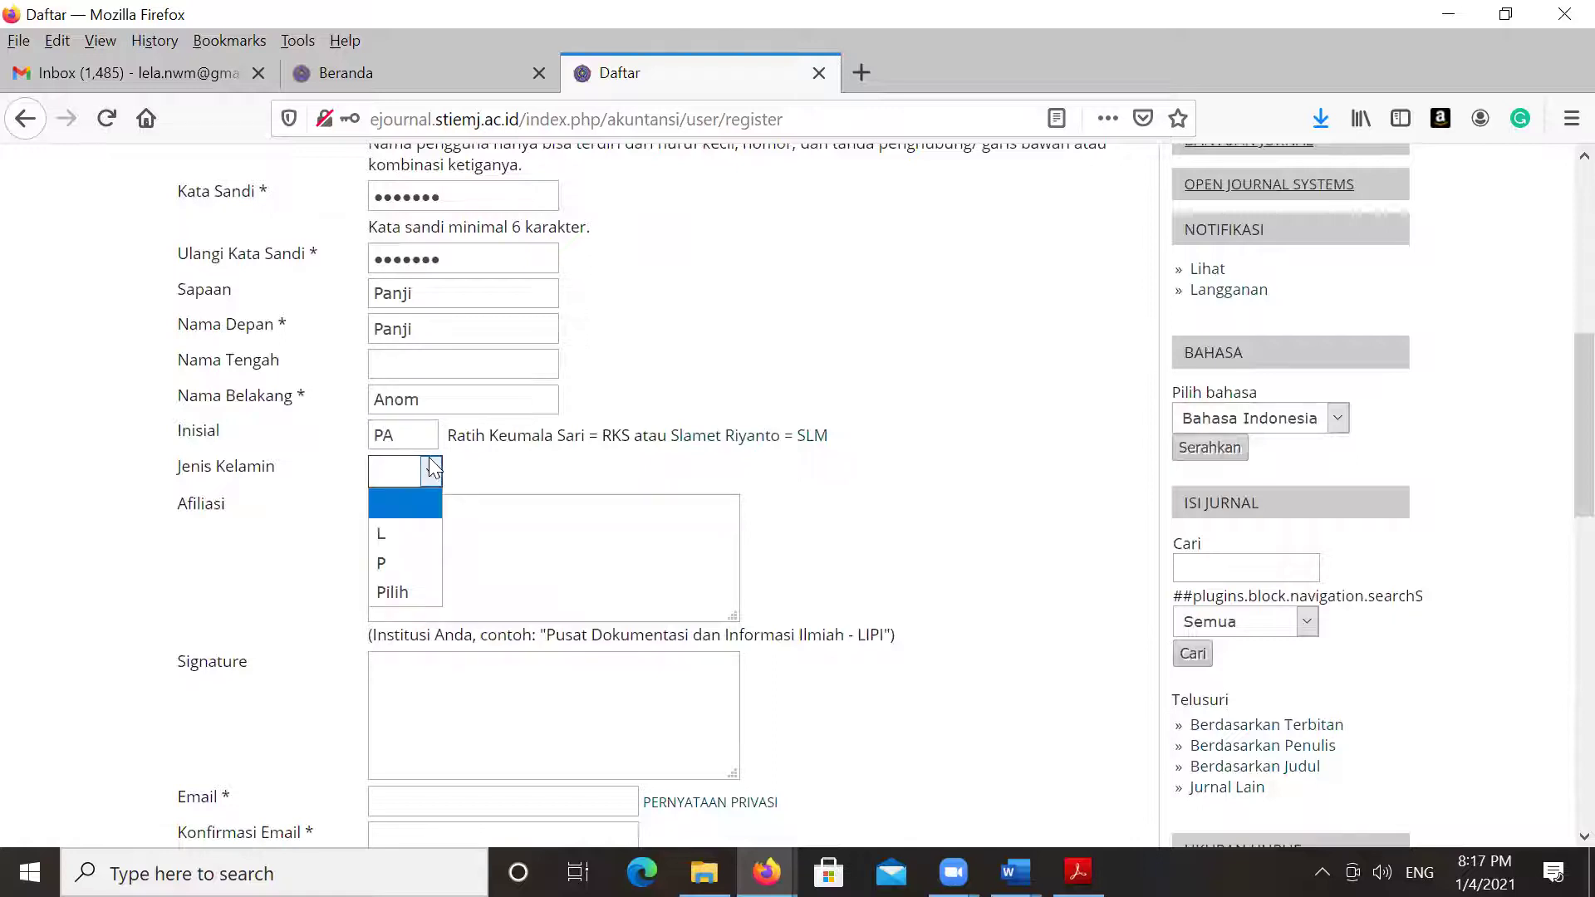
click(396, 533)
click(484, 522)
text(STIE Muhammadiyah Jakarta)
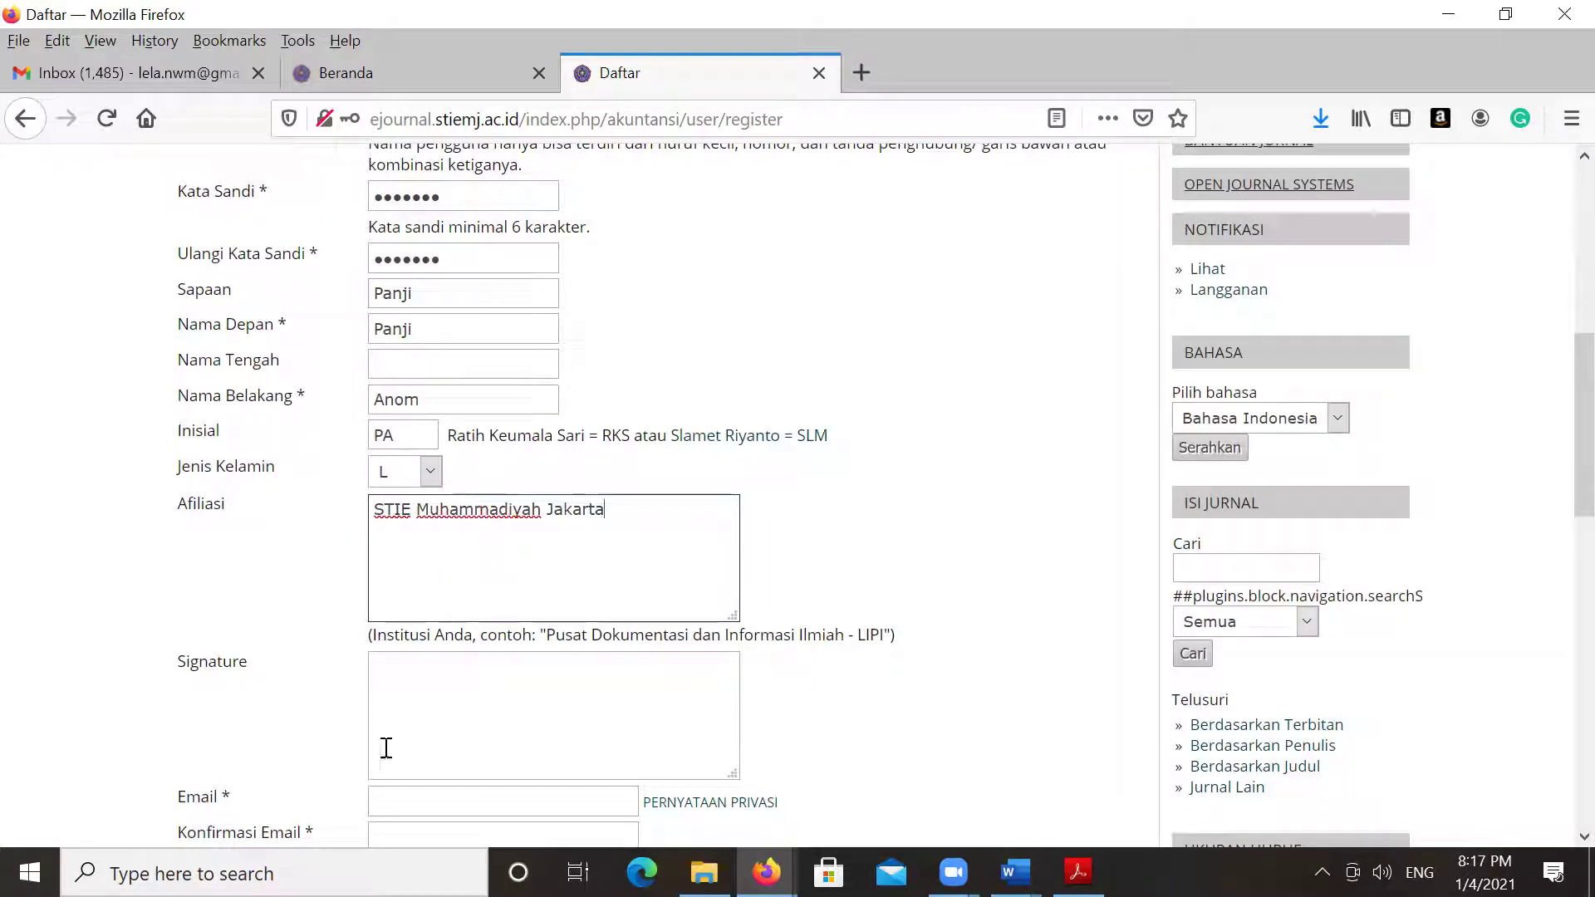
- Type the e-mail address and begin typing it again in Konfirmasi Email
click(423, 802)
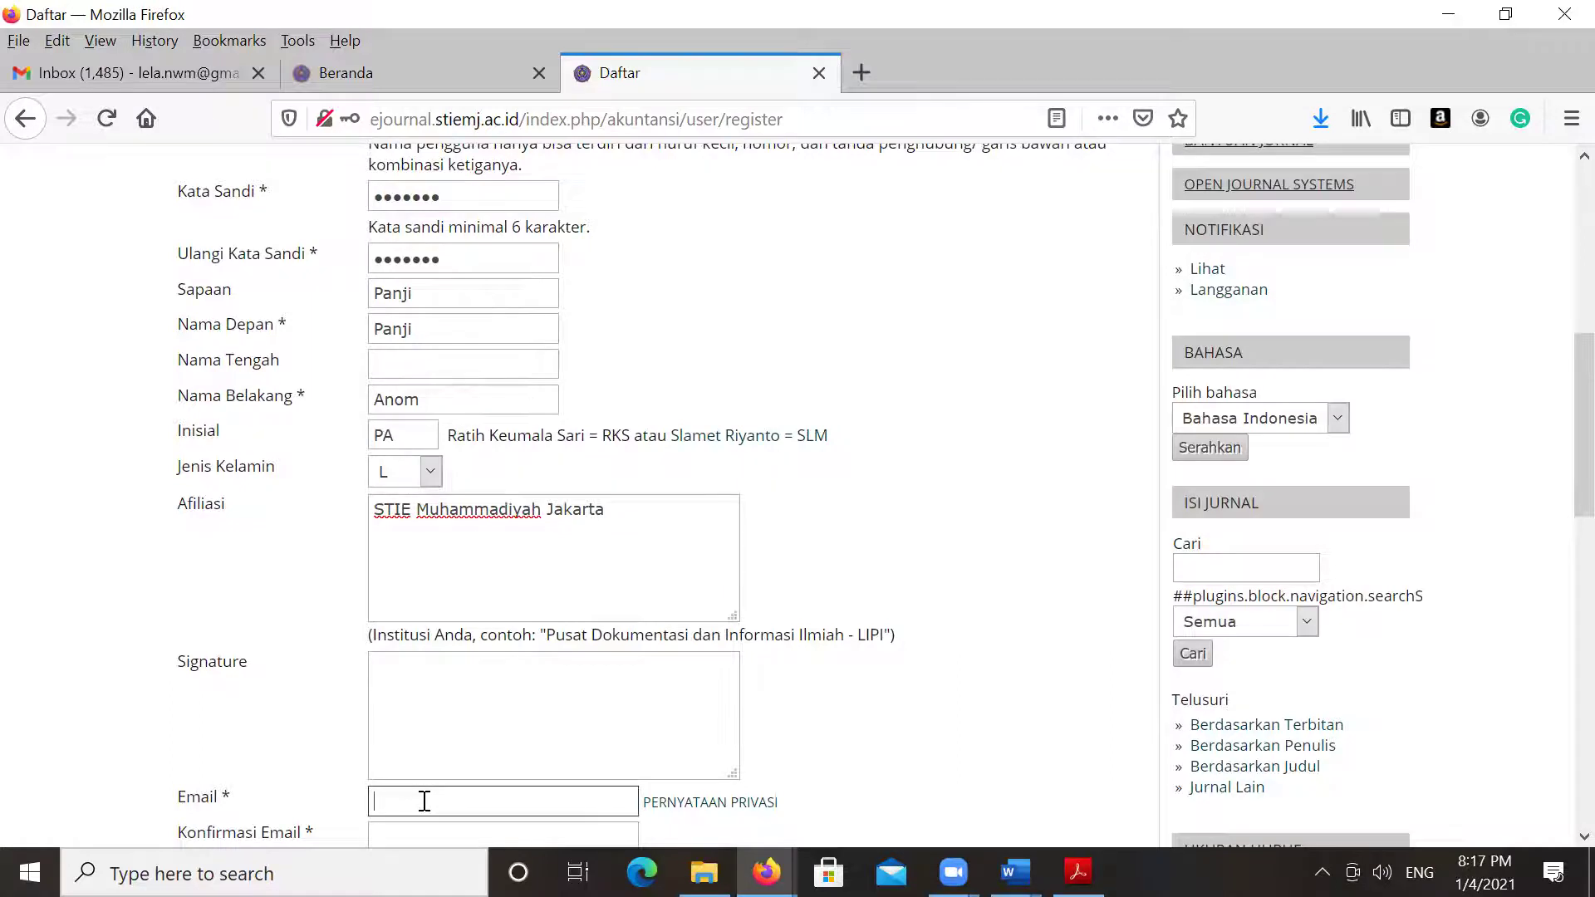
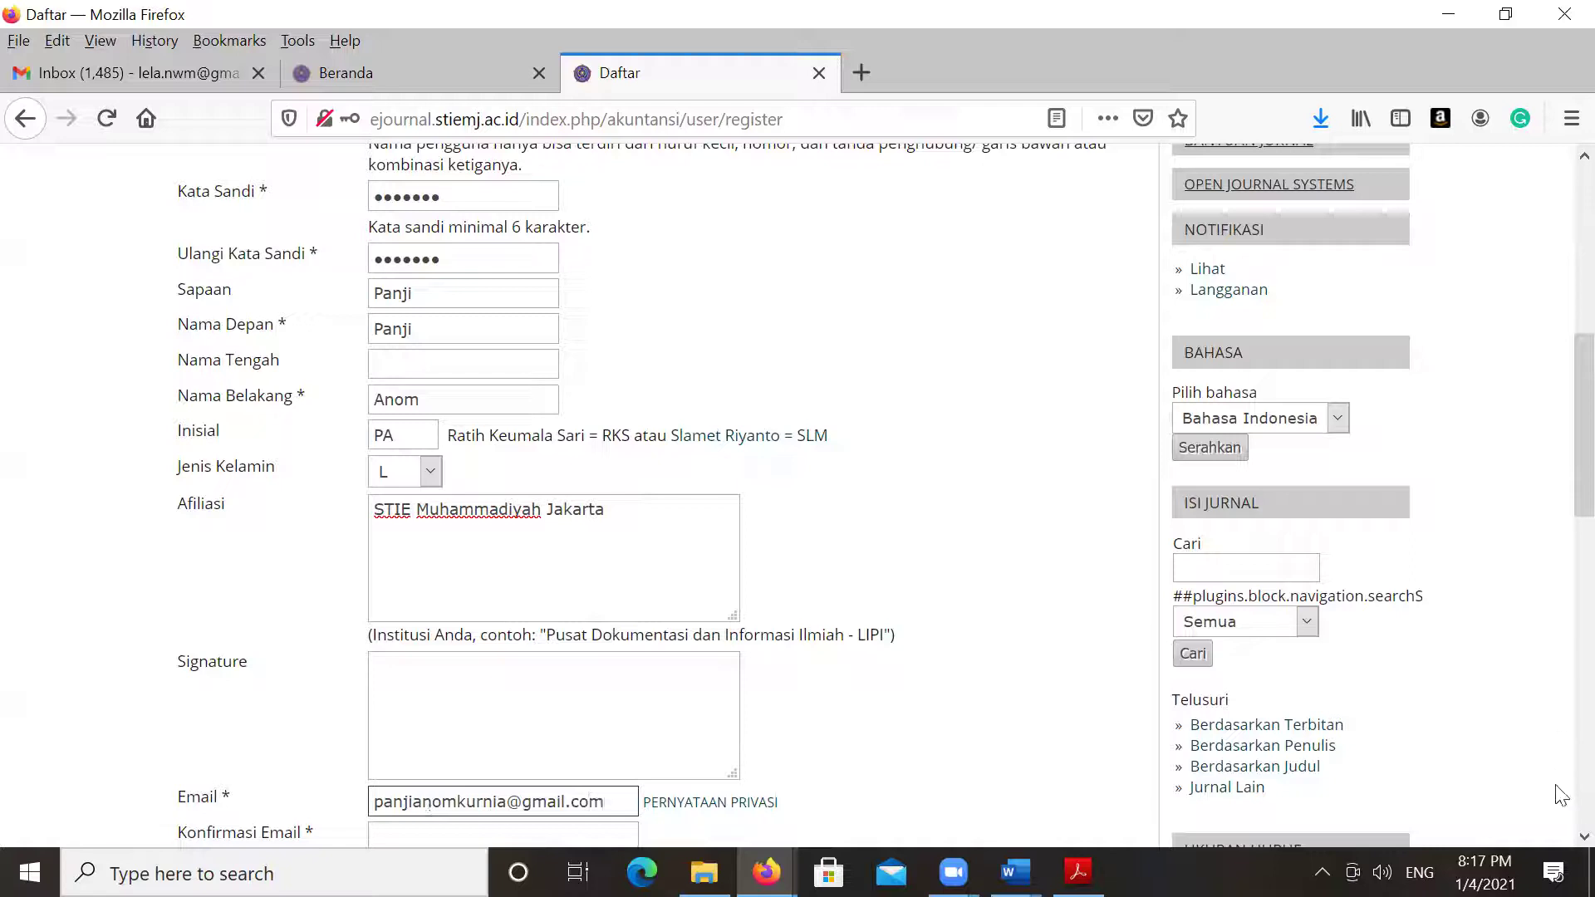
scroll(1561, 839, down, 3)
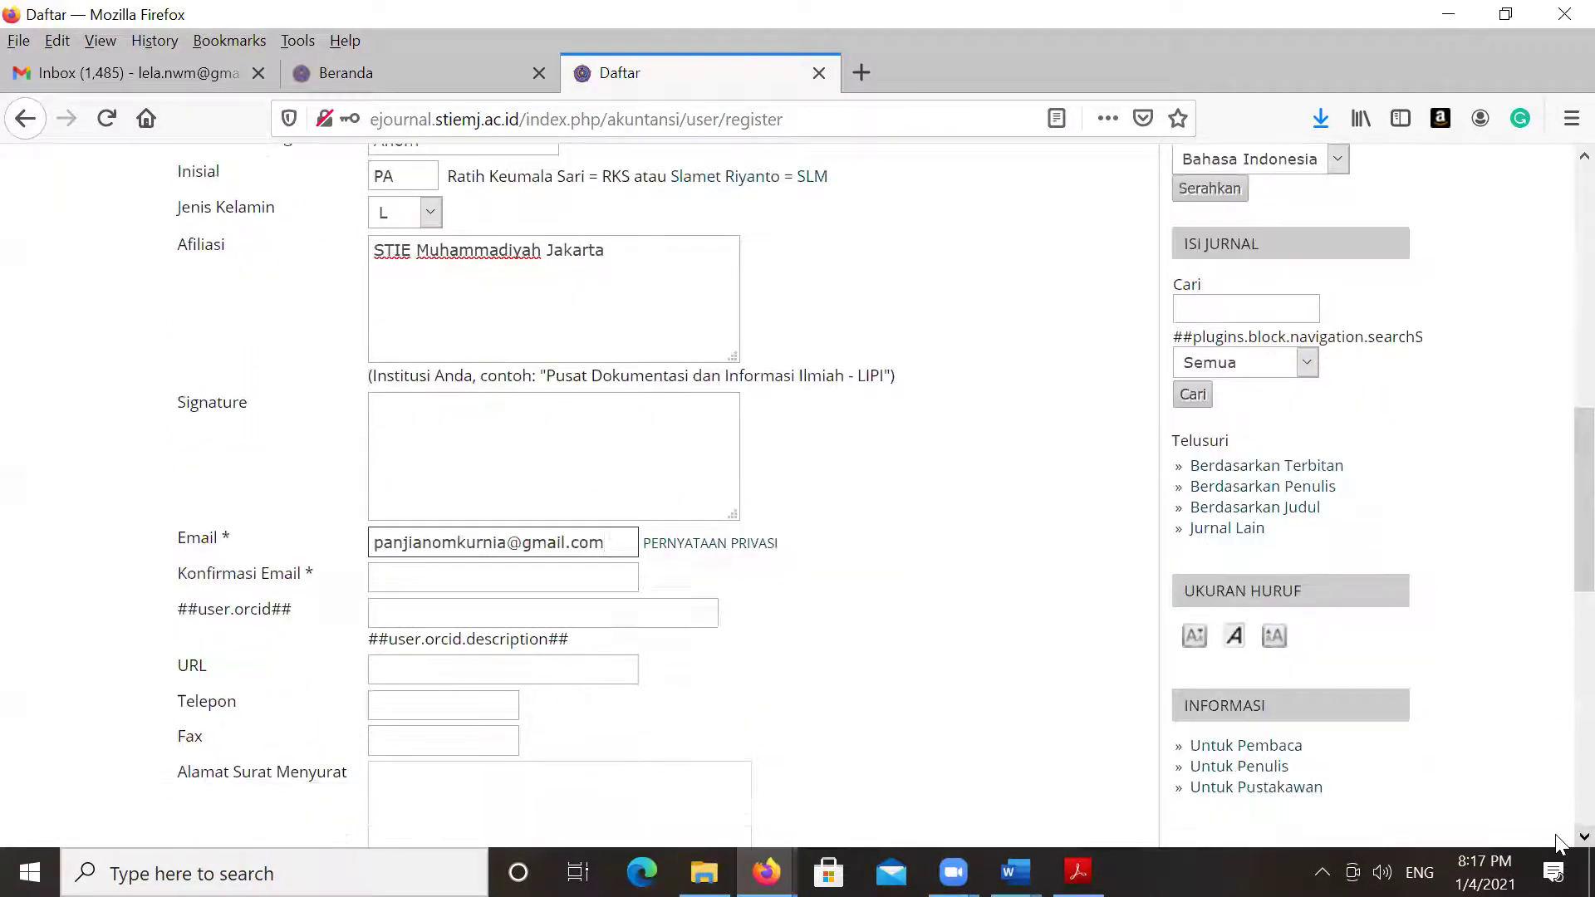
scroll(1560, 839, down, 1)
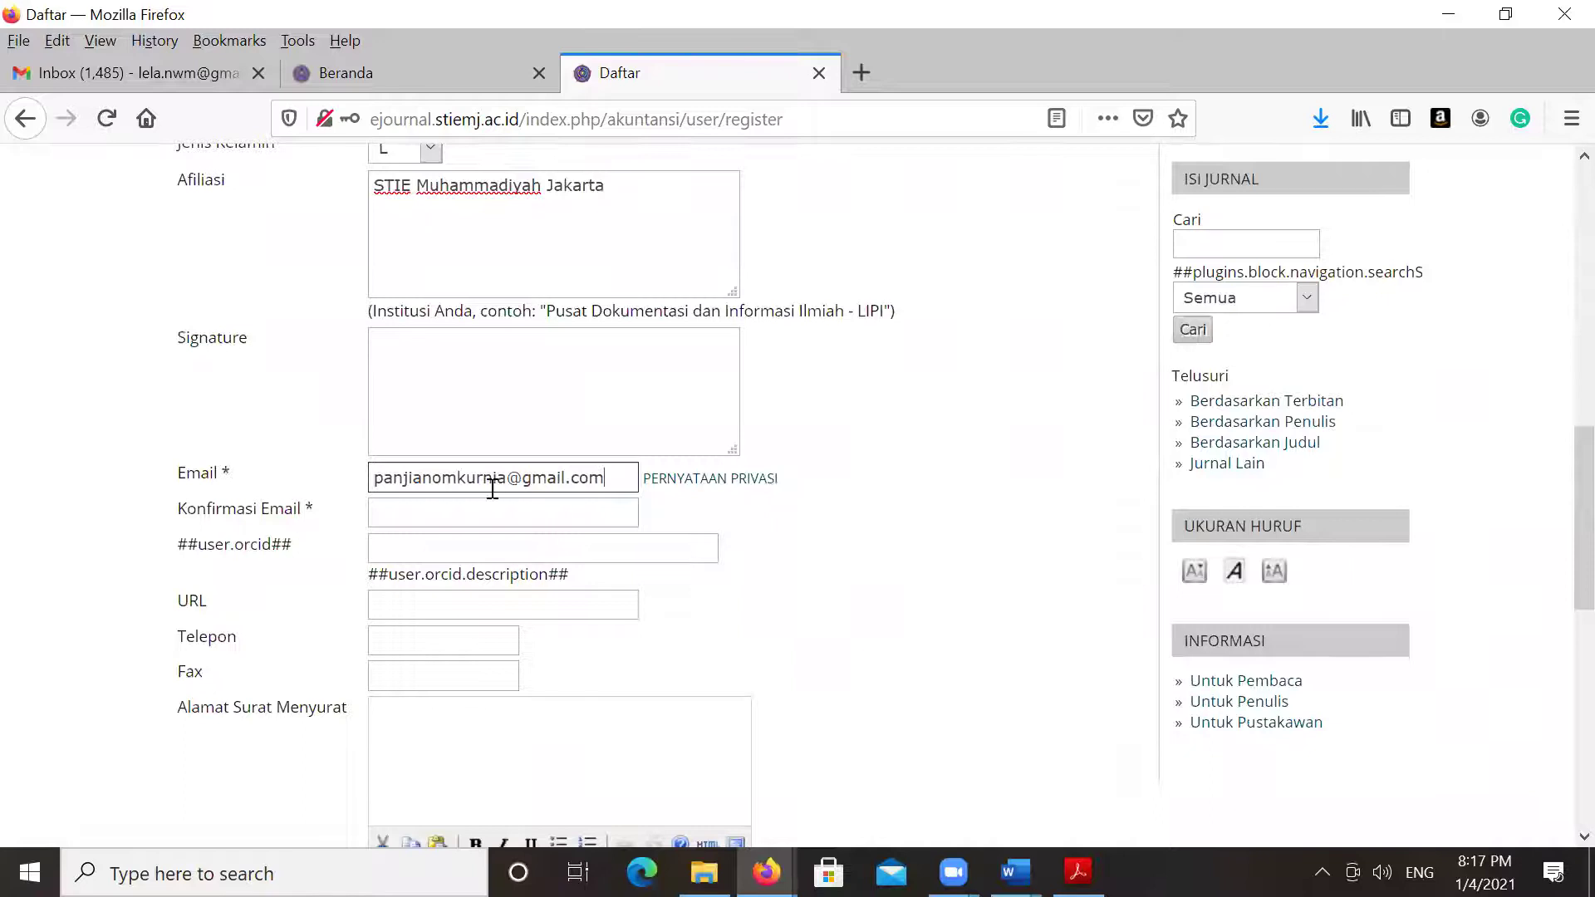
click(421, 524)
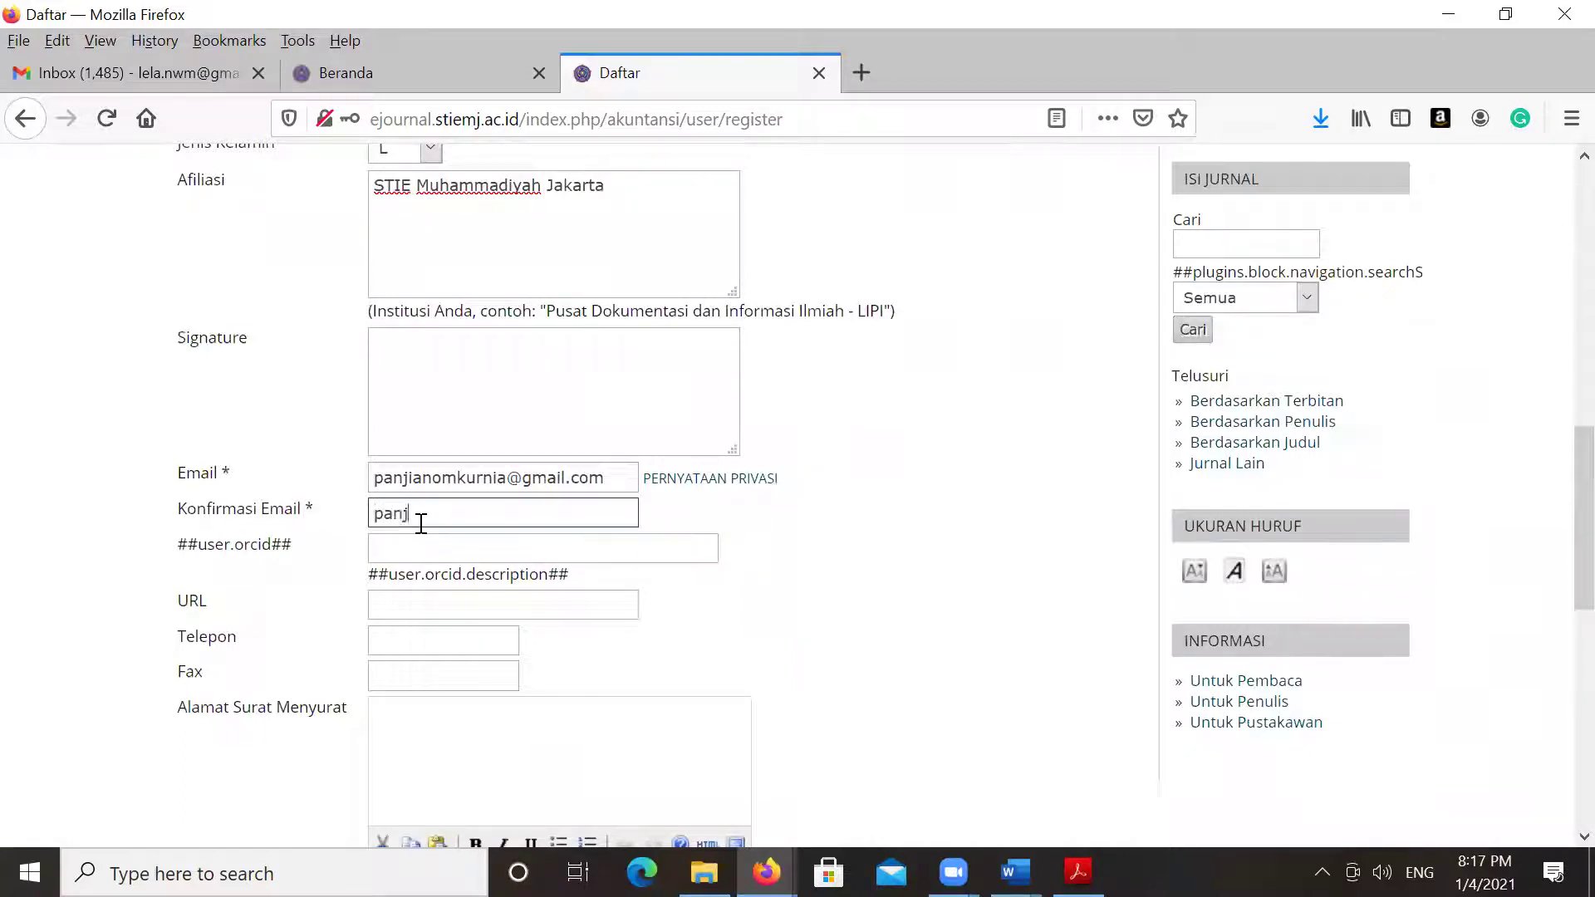
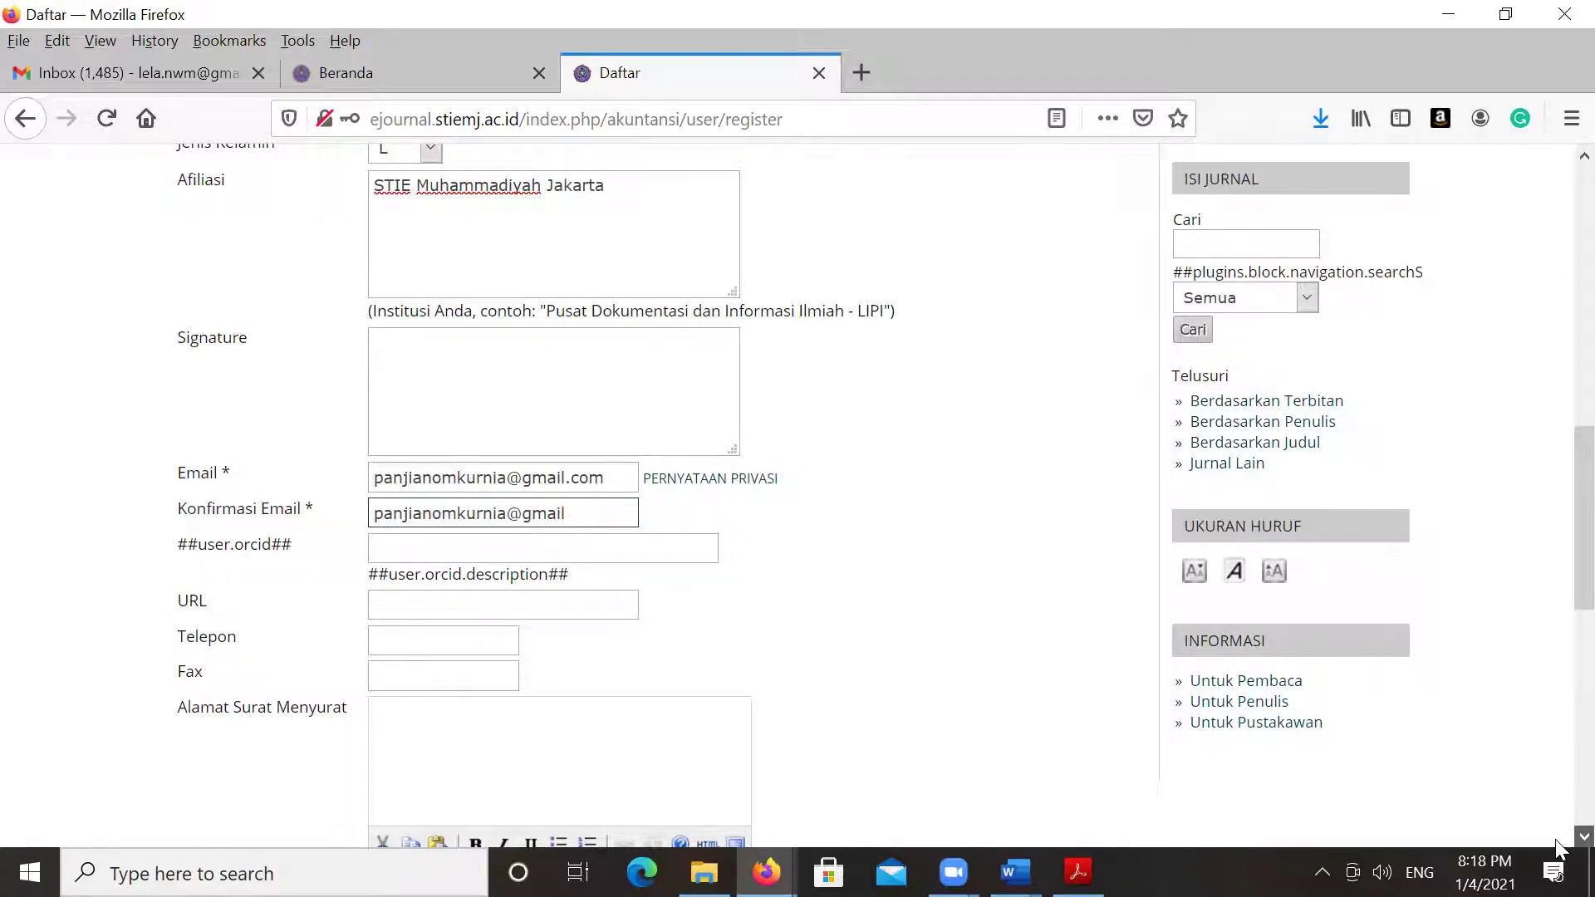
scroll(1556, 839, down, 2)
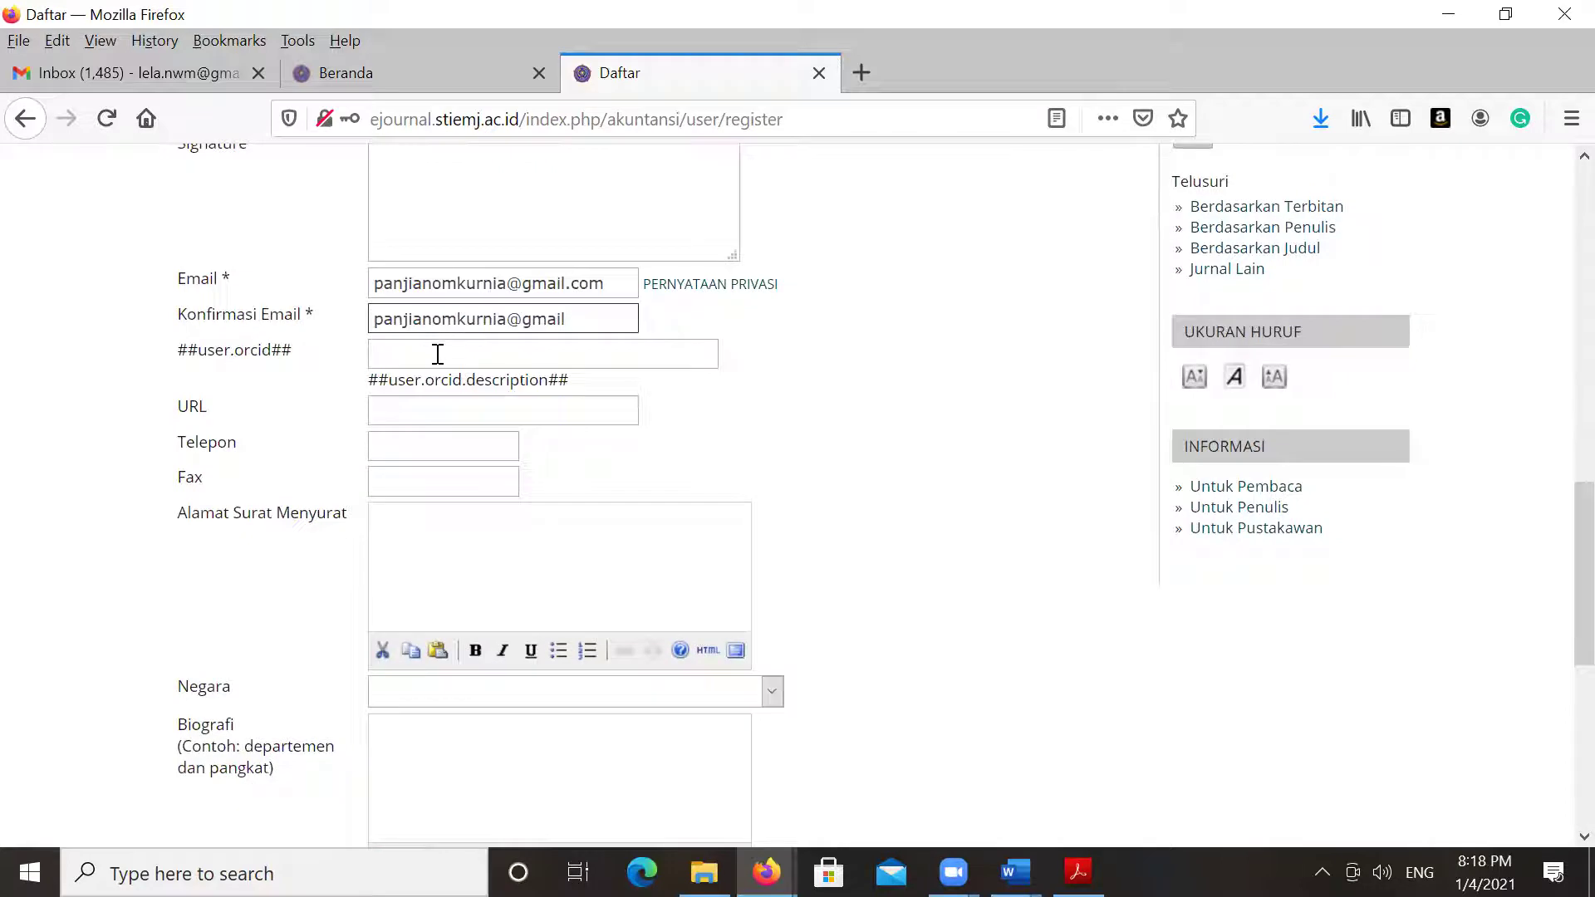
- Enter the phone number and the full mailing address
click(400, 449)
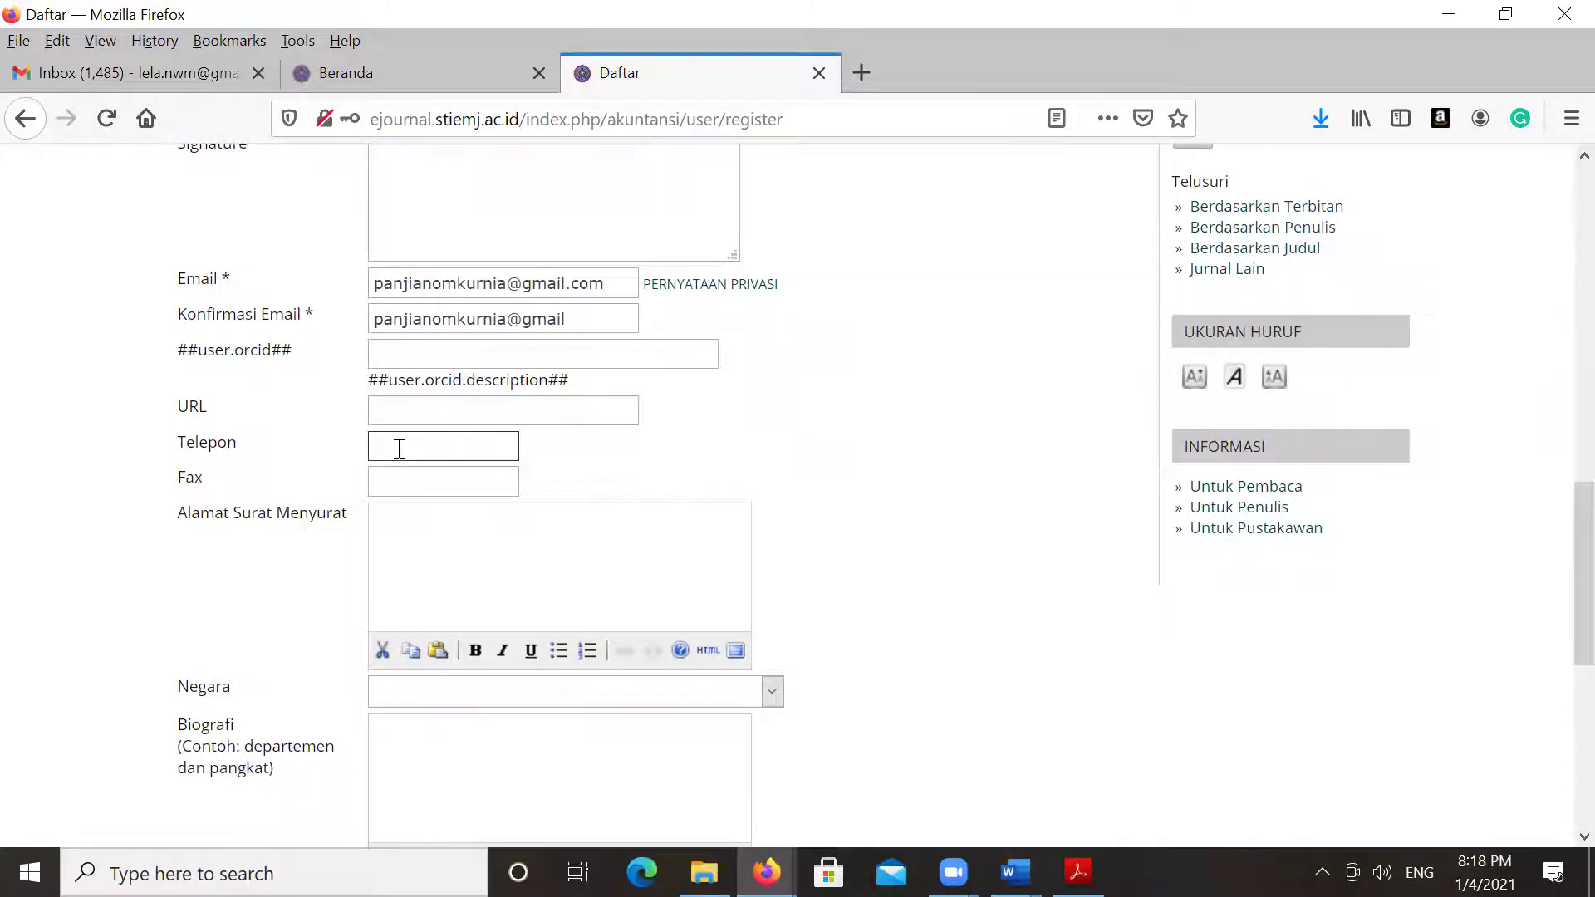
click(454, 546)
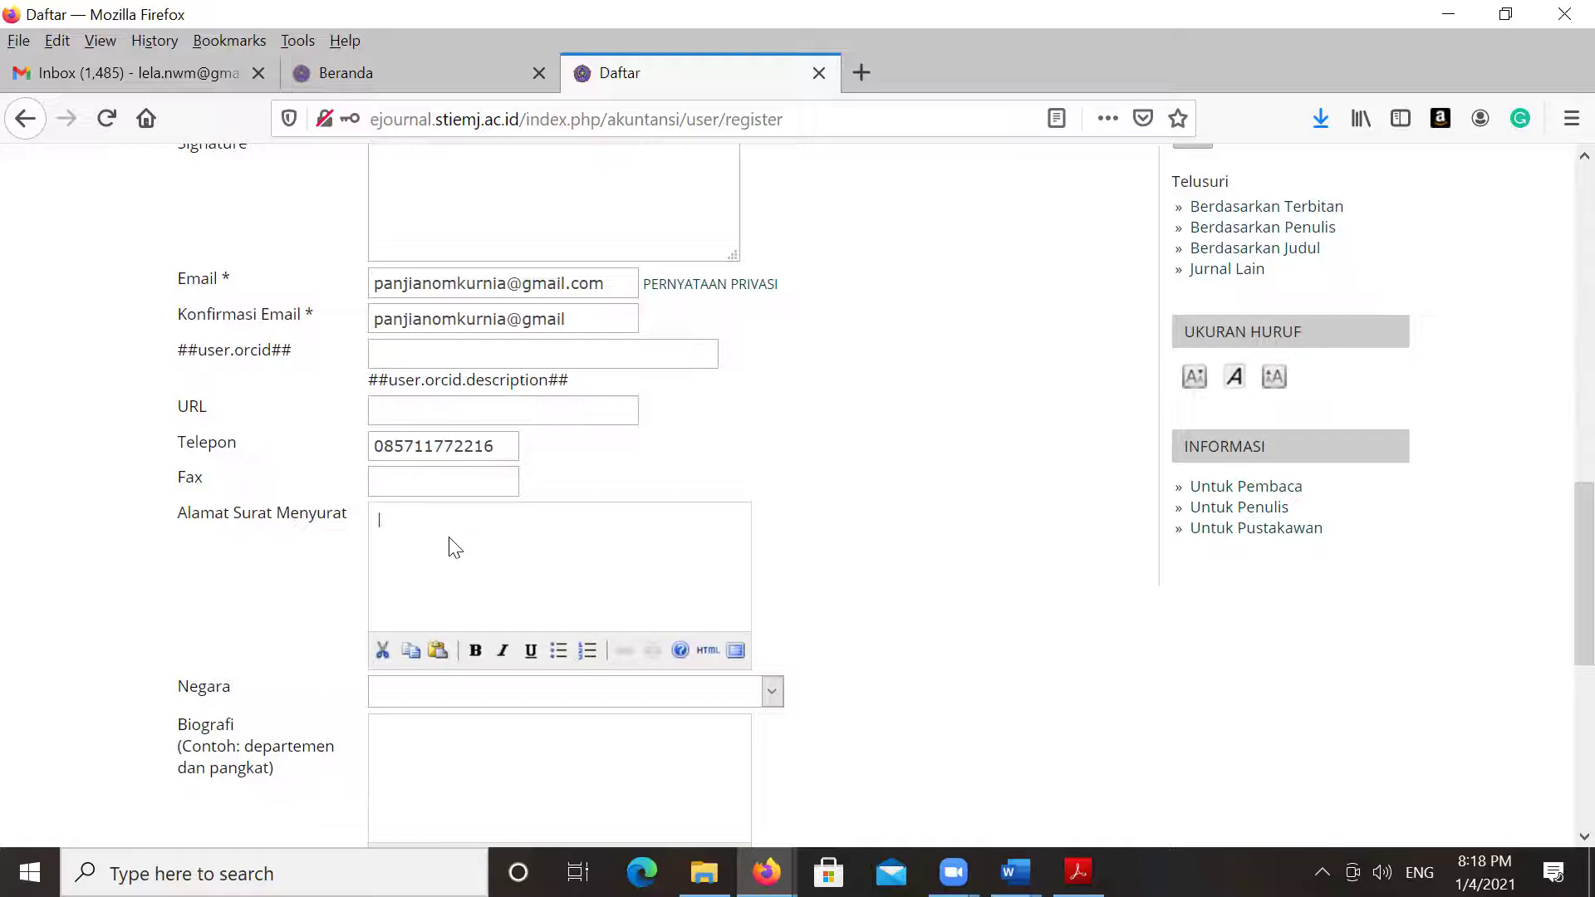
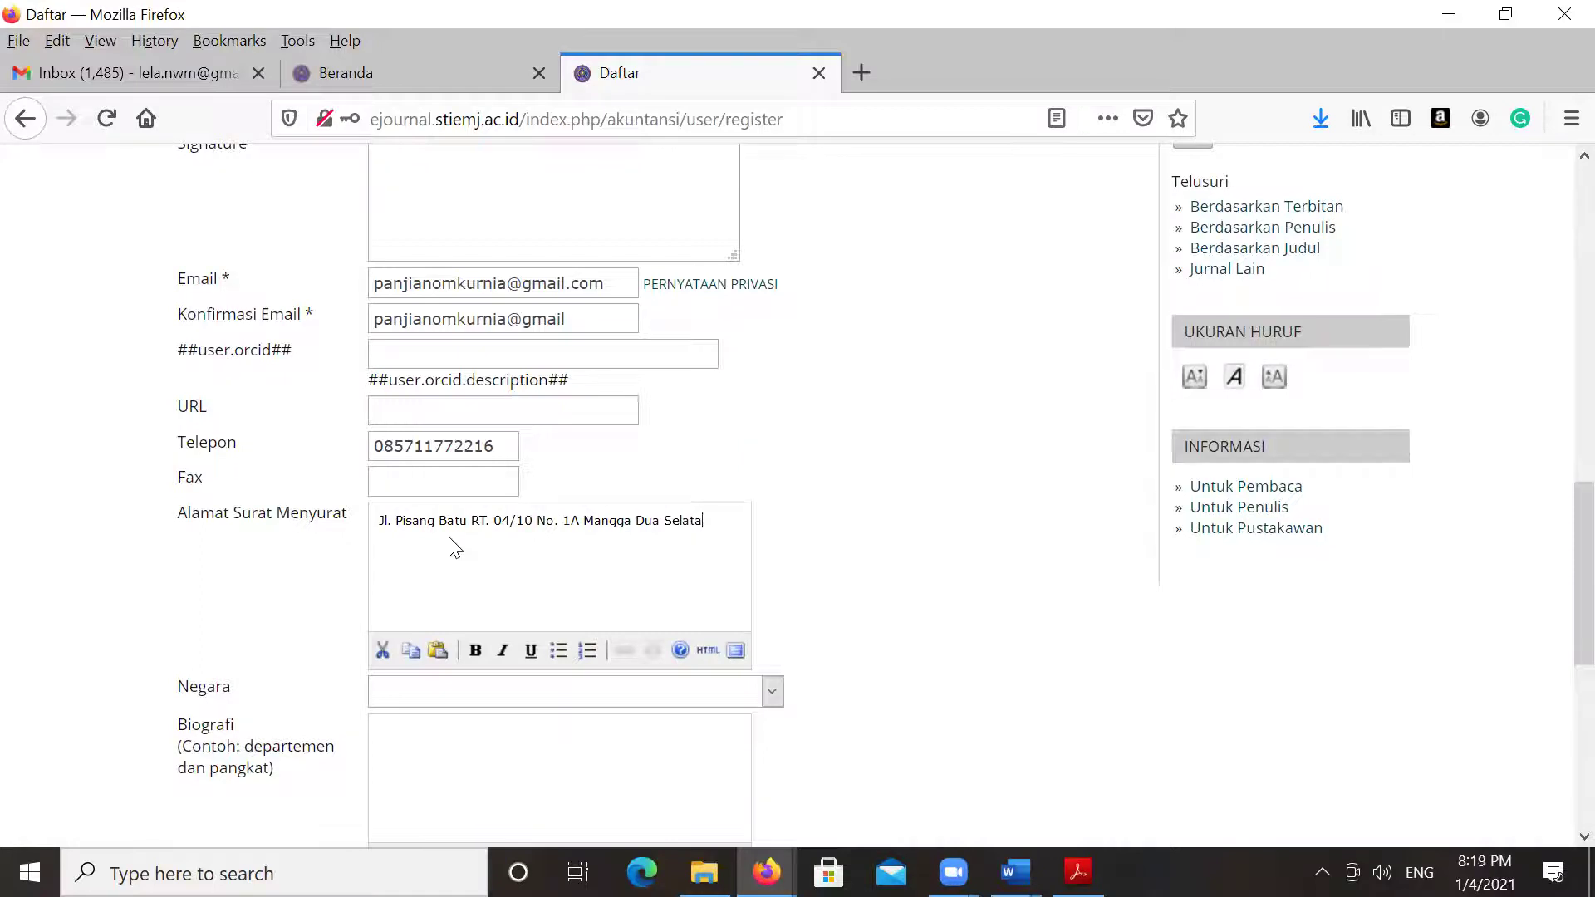
- Set the Negara field to Indonesia
click(403, 708)
key(i)
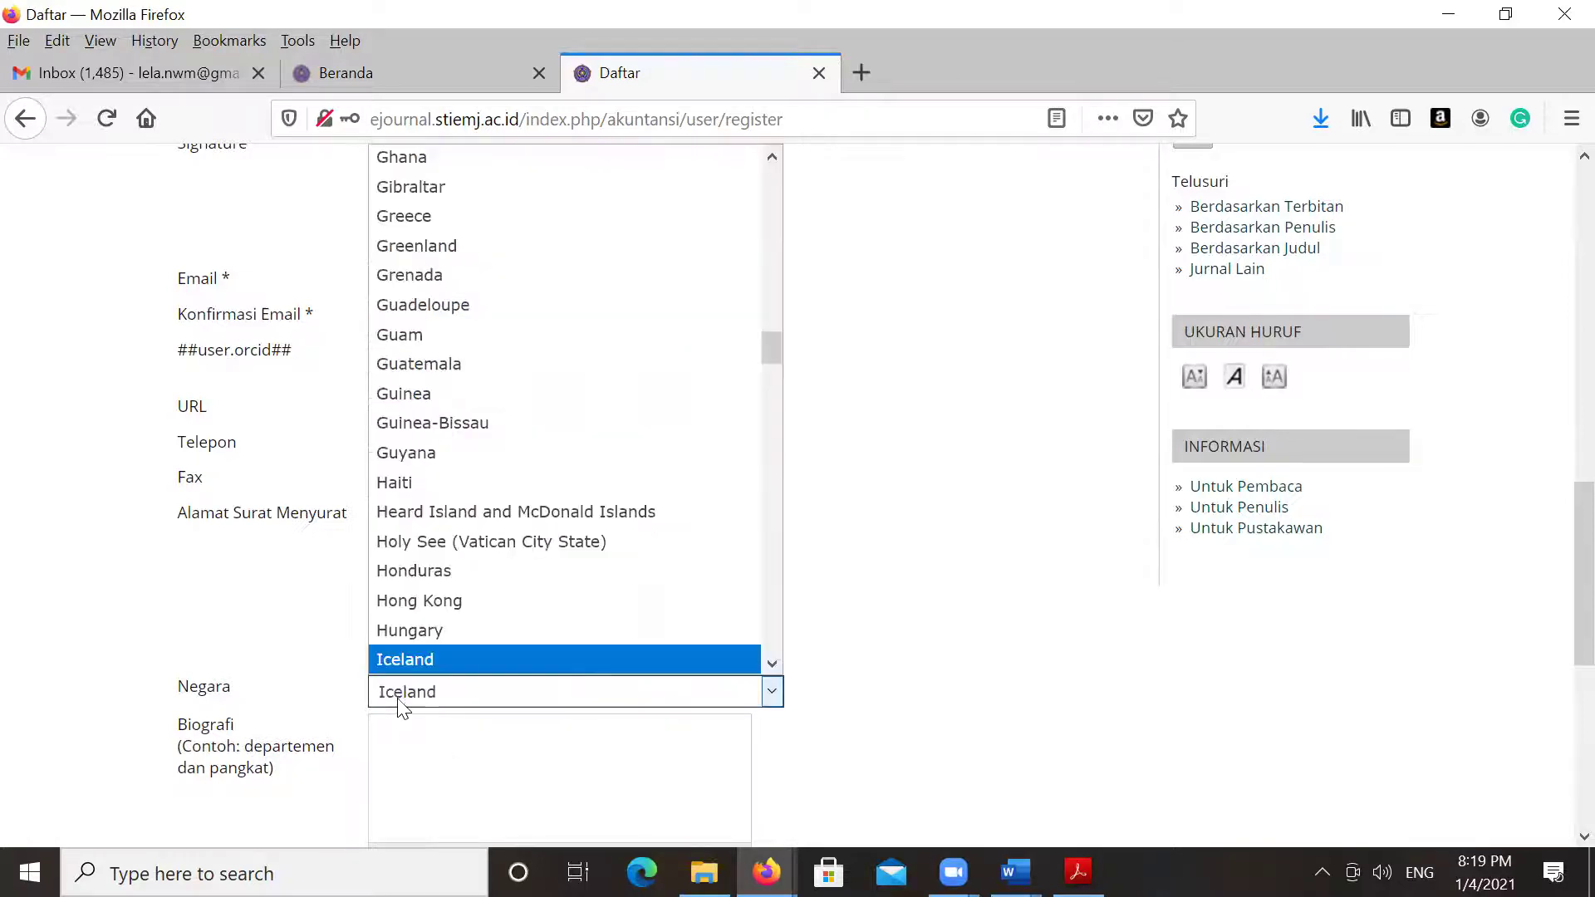
click(775, 661)
click(774, 661)
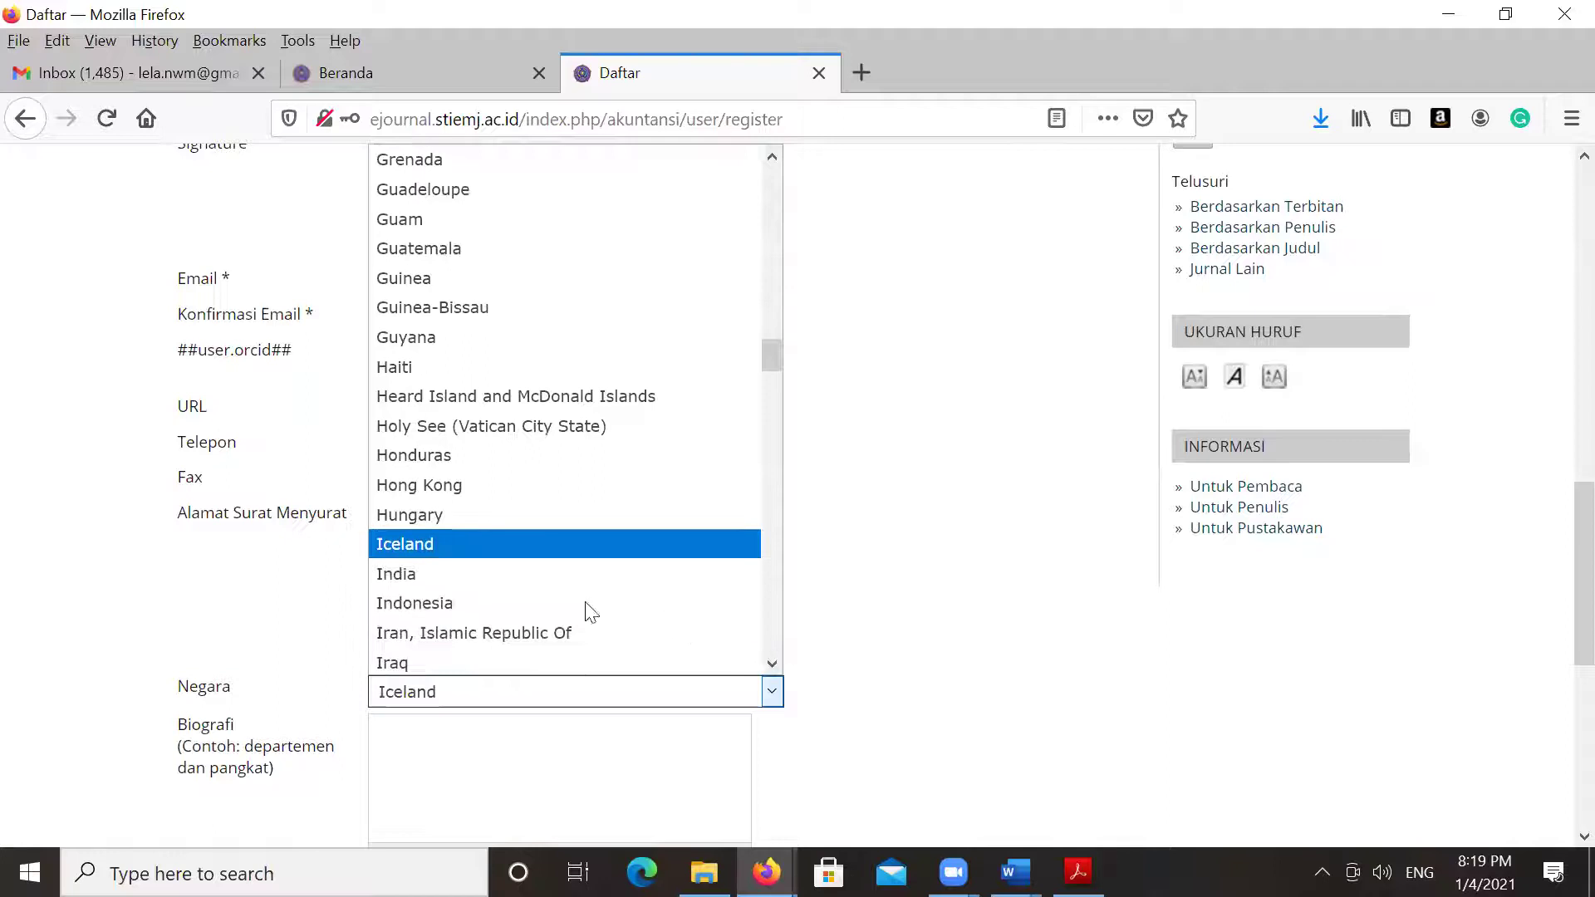
click(564, 605)
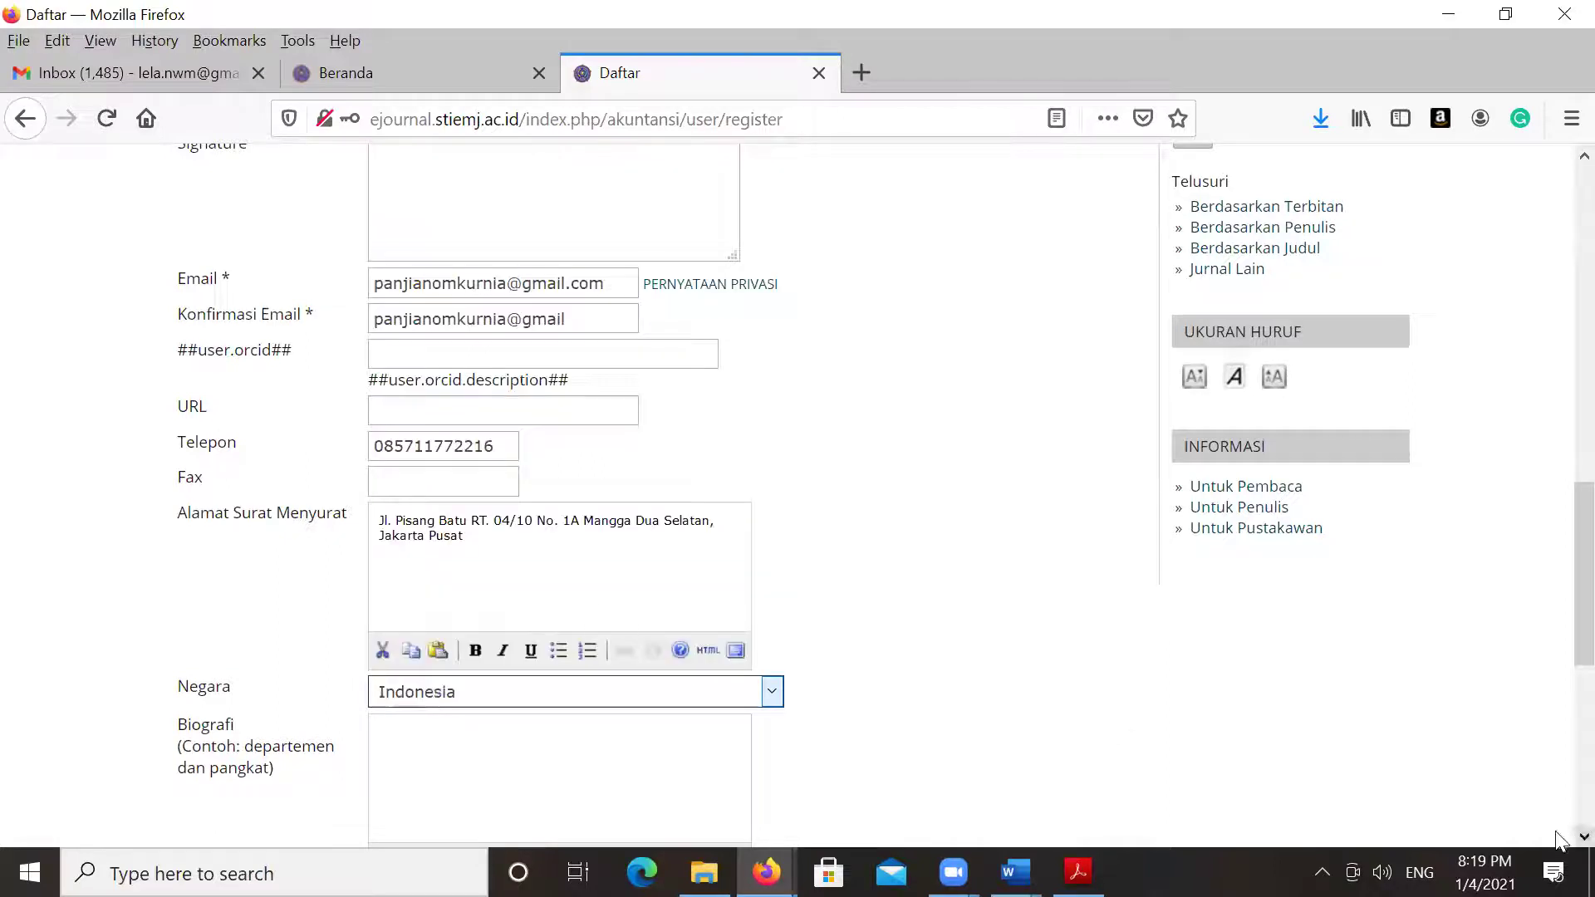
scroll(1558, 840, down, 5)
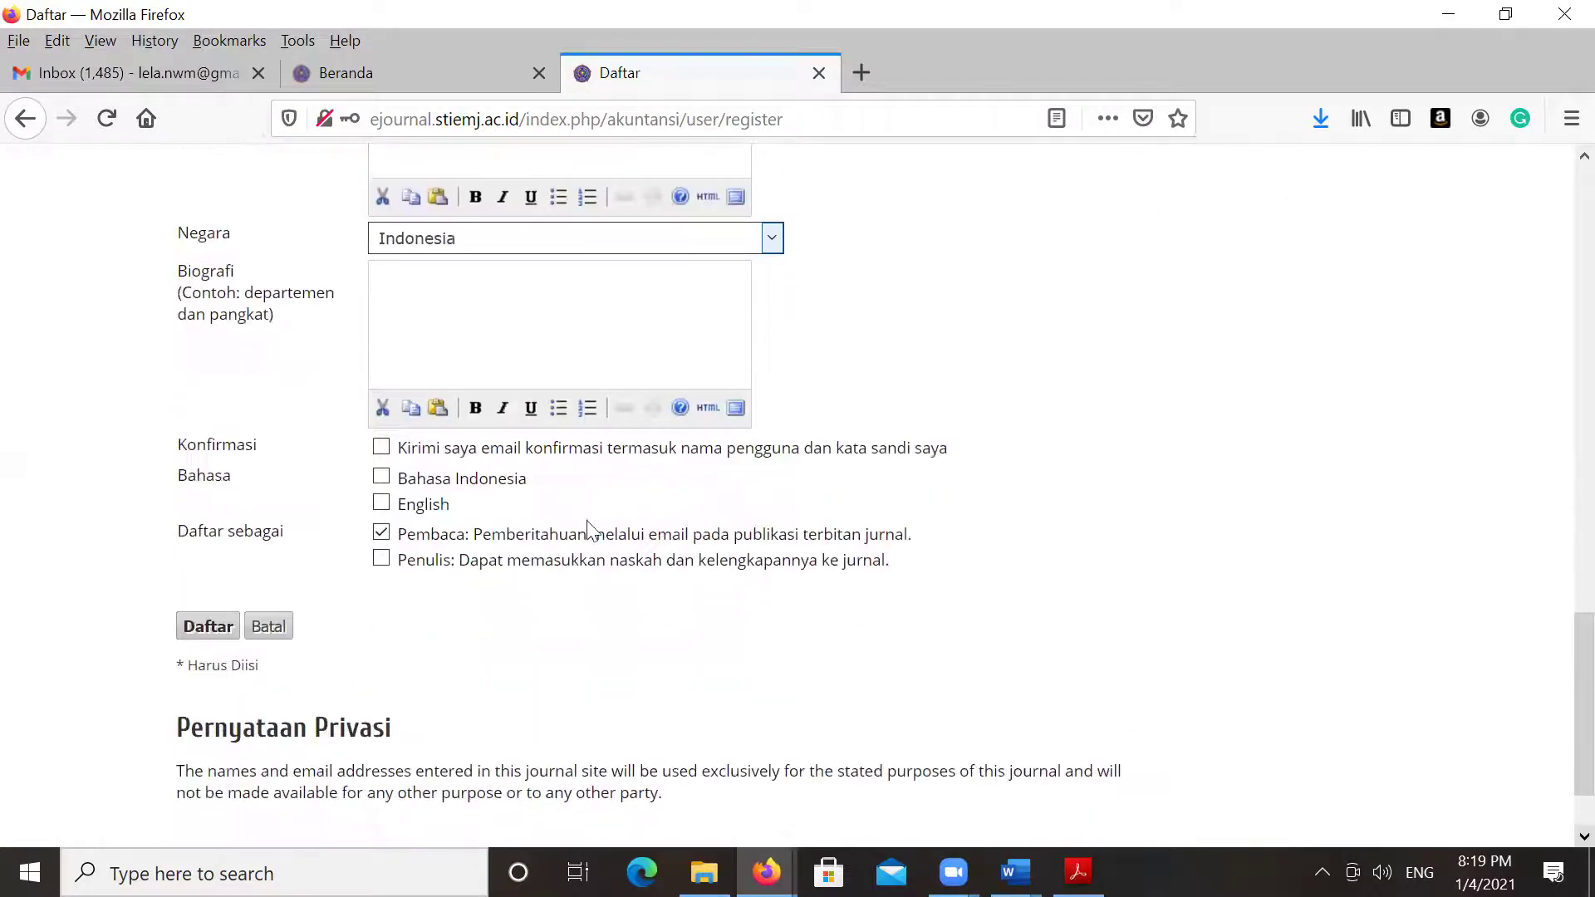
- Tick Penulis and Bahasa Indonesia, submit the registration, and decline Firefox's save-login offer
click(382, 559)
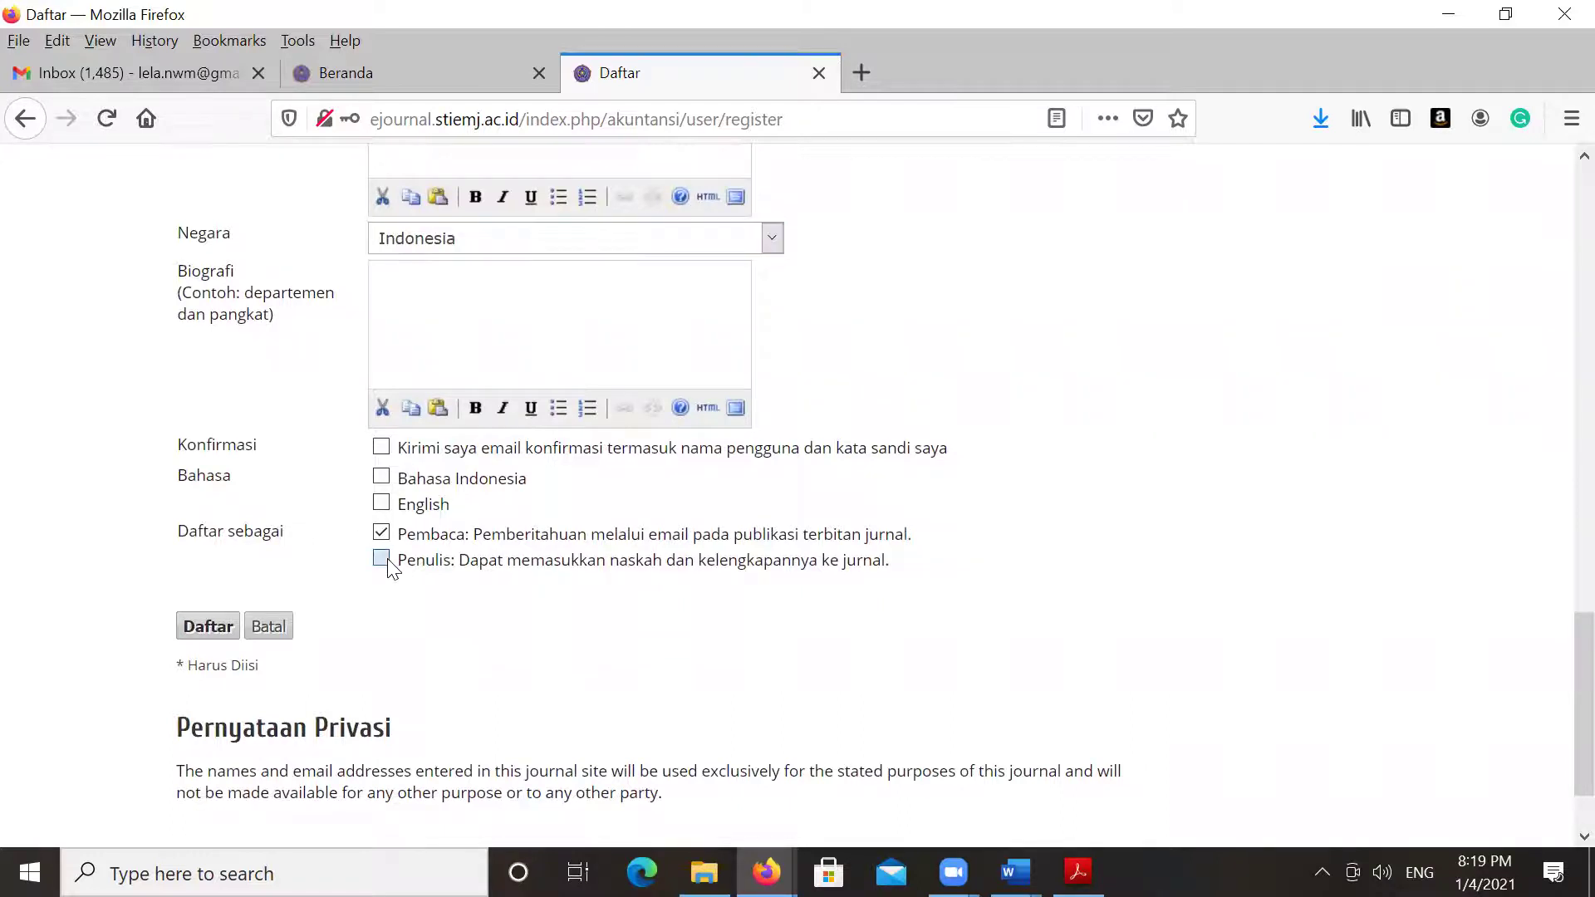
click(381, 479)
click(202, 639)
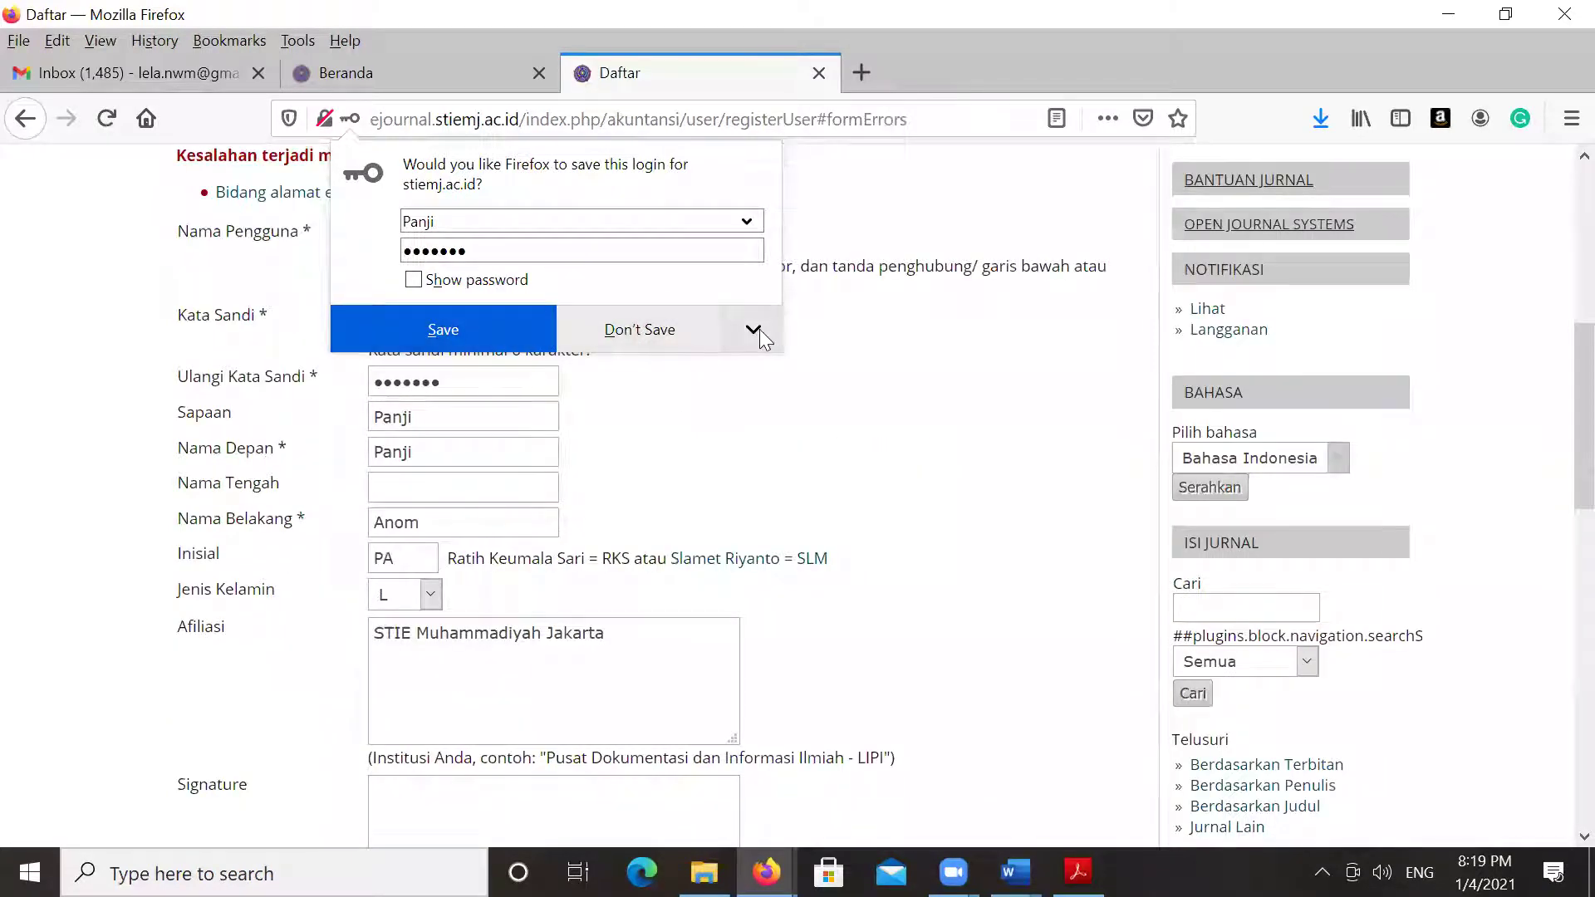
click(760, 329)
click(673, 334)
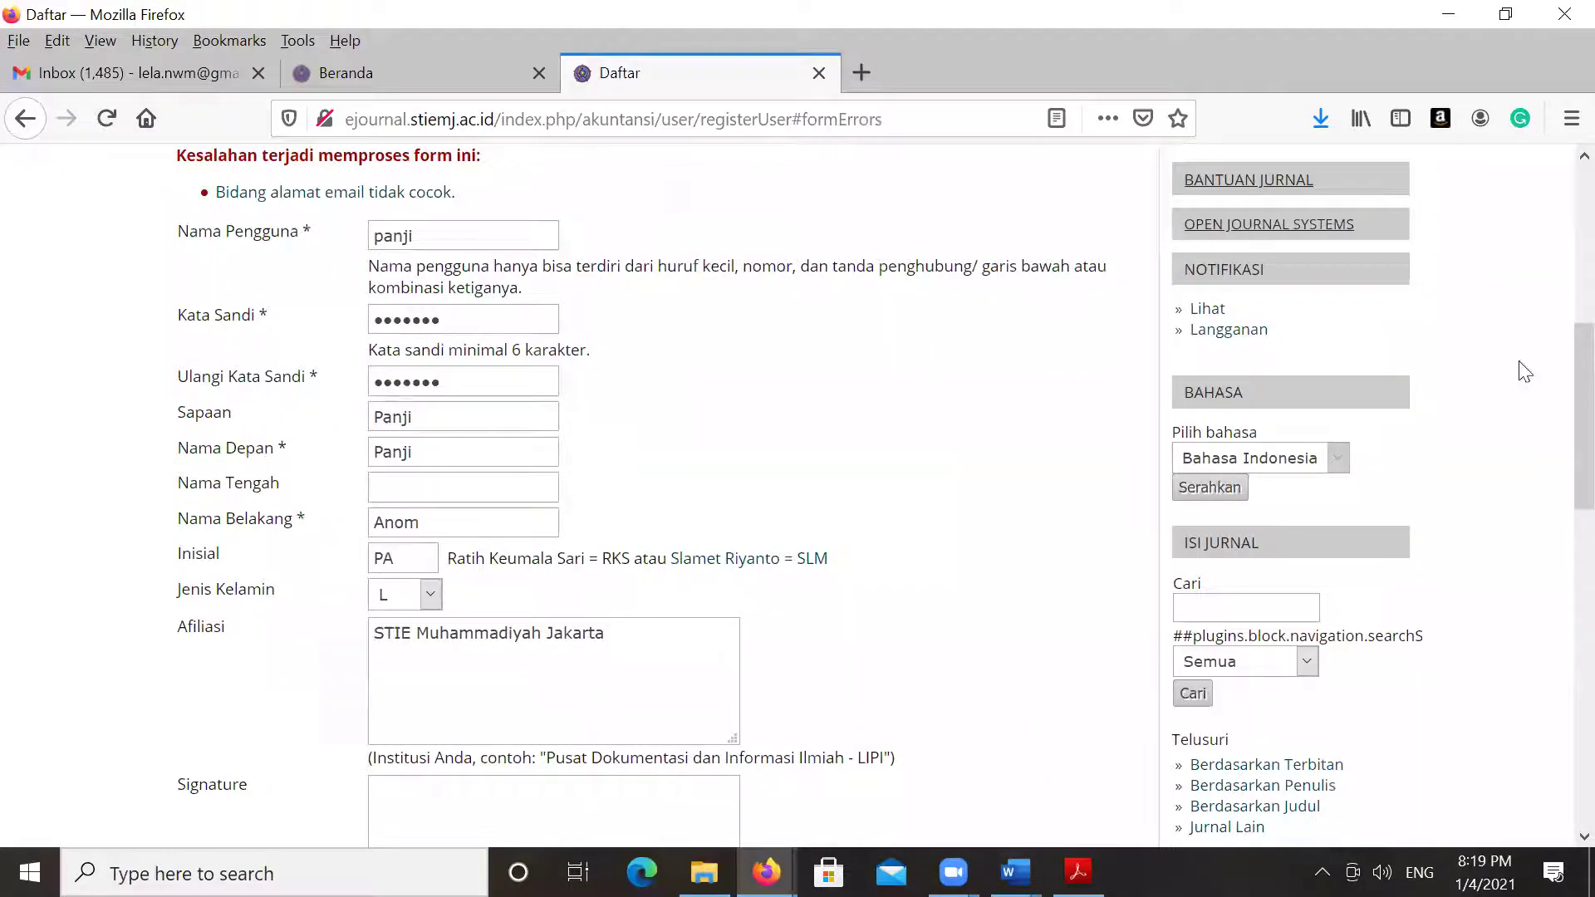
- Append '.com' to the confirmation e-mail so it matches, and resubmit the registration form
scroll(1562, 209, up, 1)
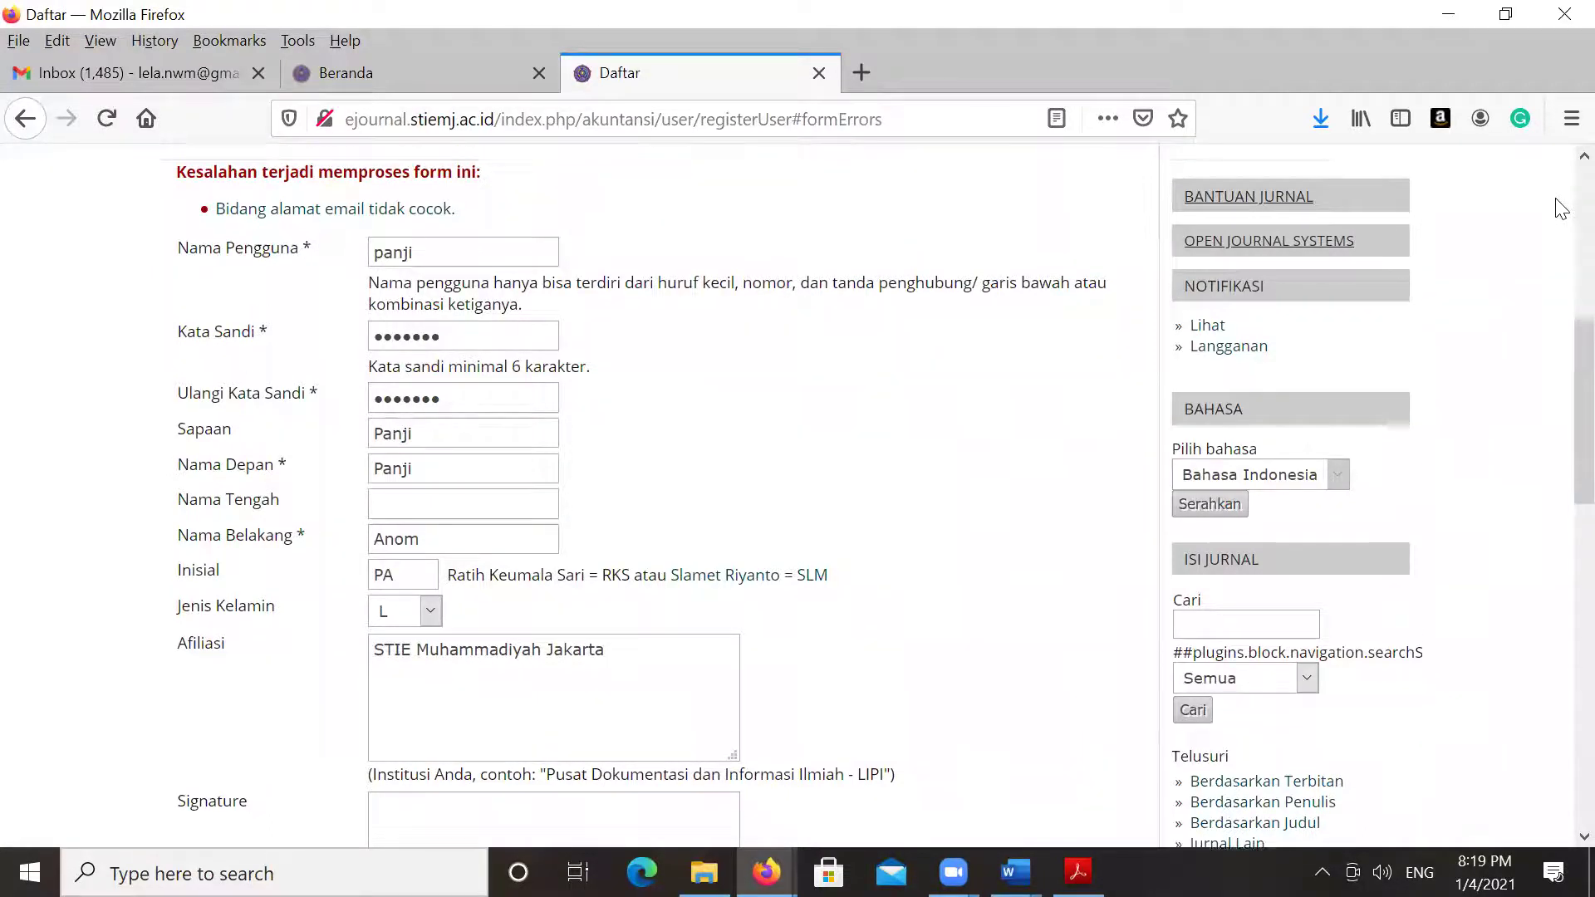
scroll(1562, 208, up, 6)
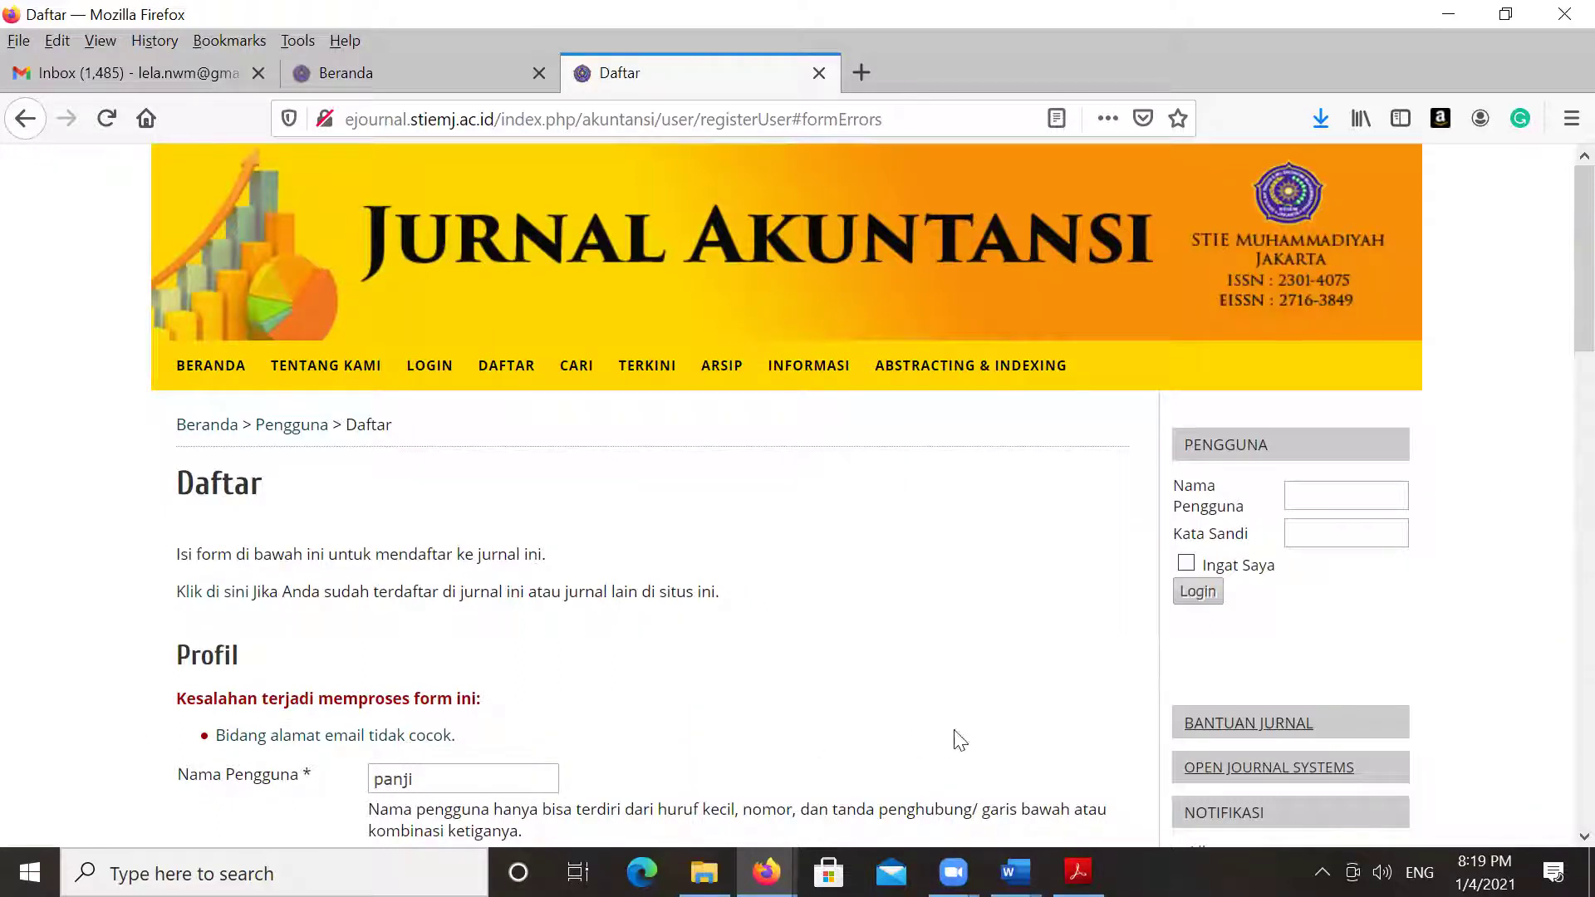
scroll(1561, 760, down, 7)
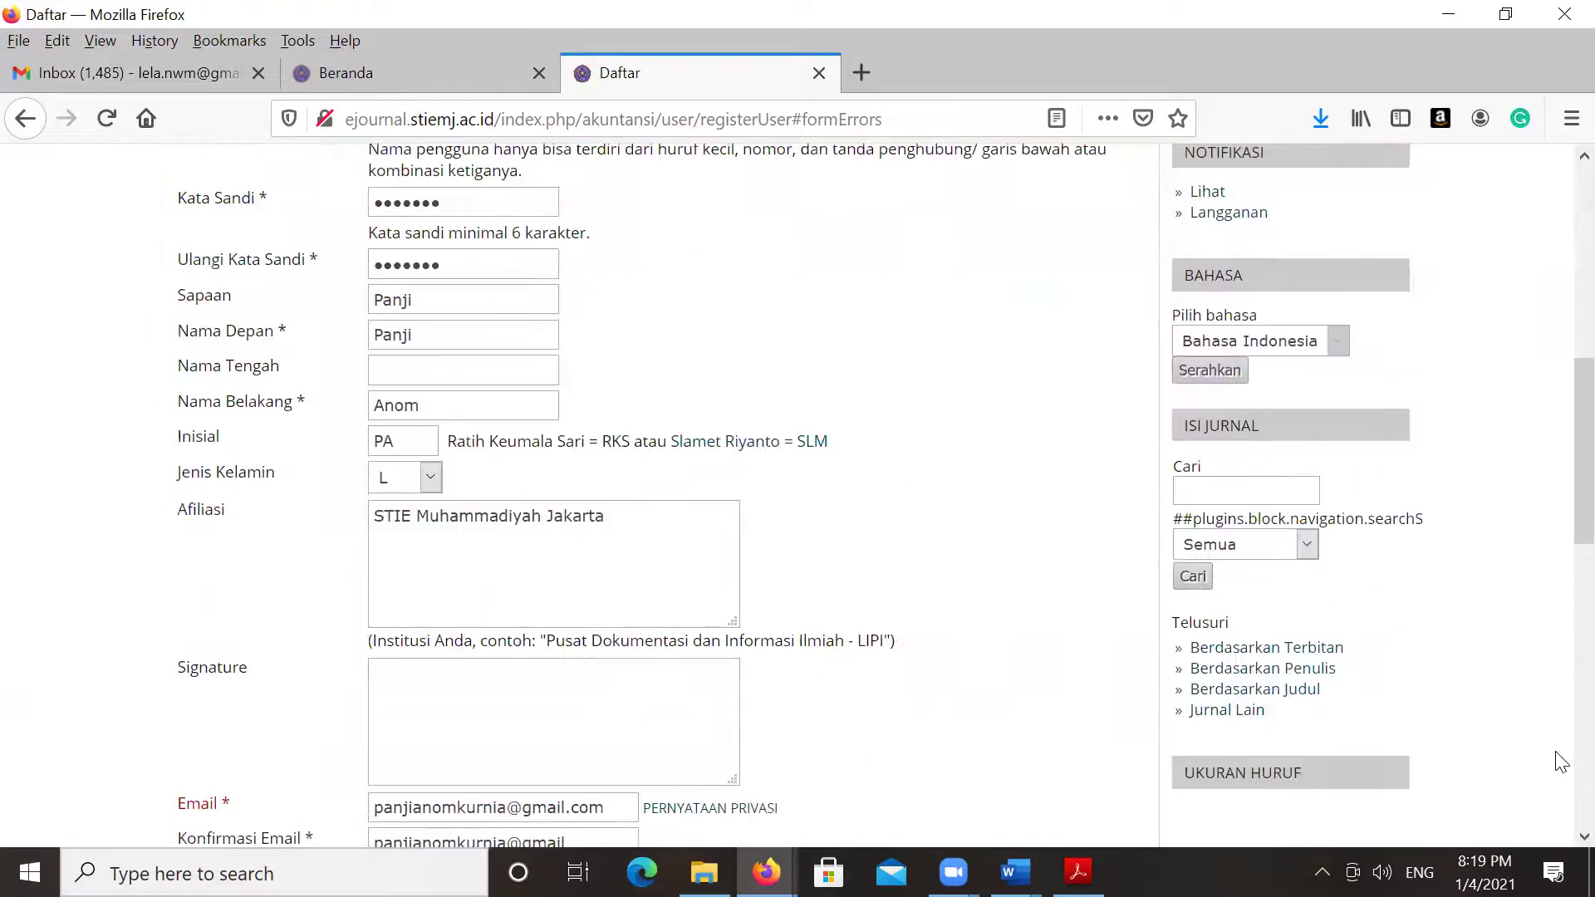
scroll(1560, 760, down, 7)
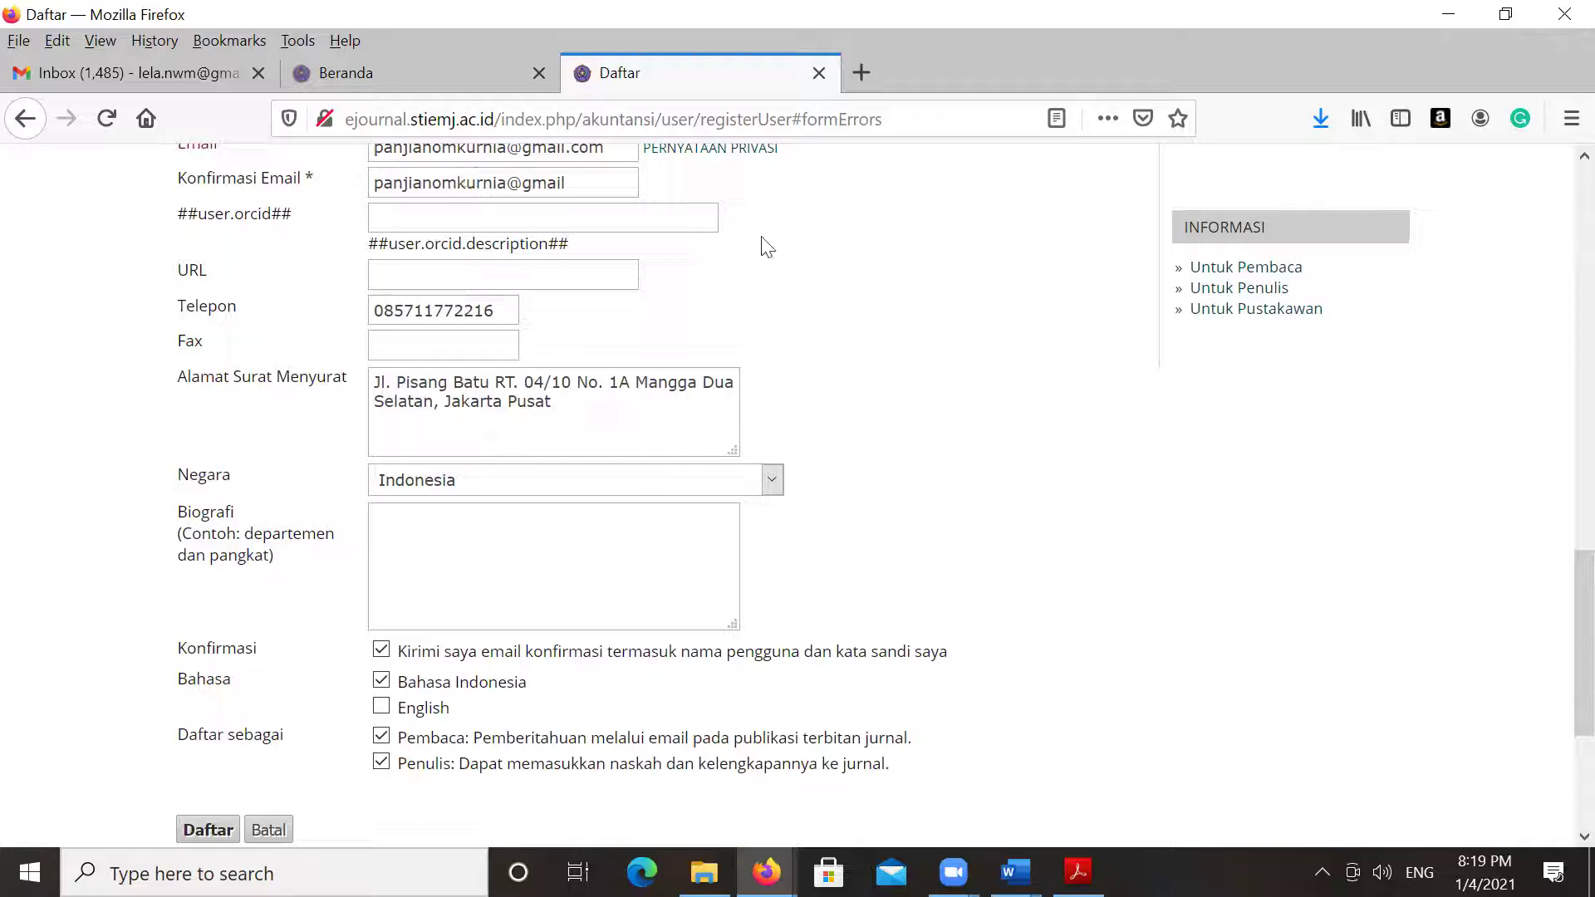
click(578, 189)
text(.com)
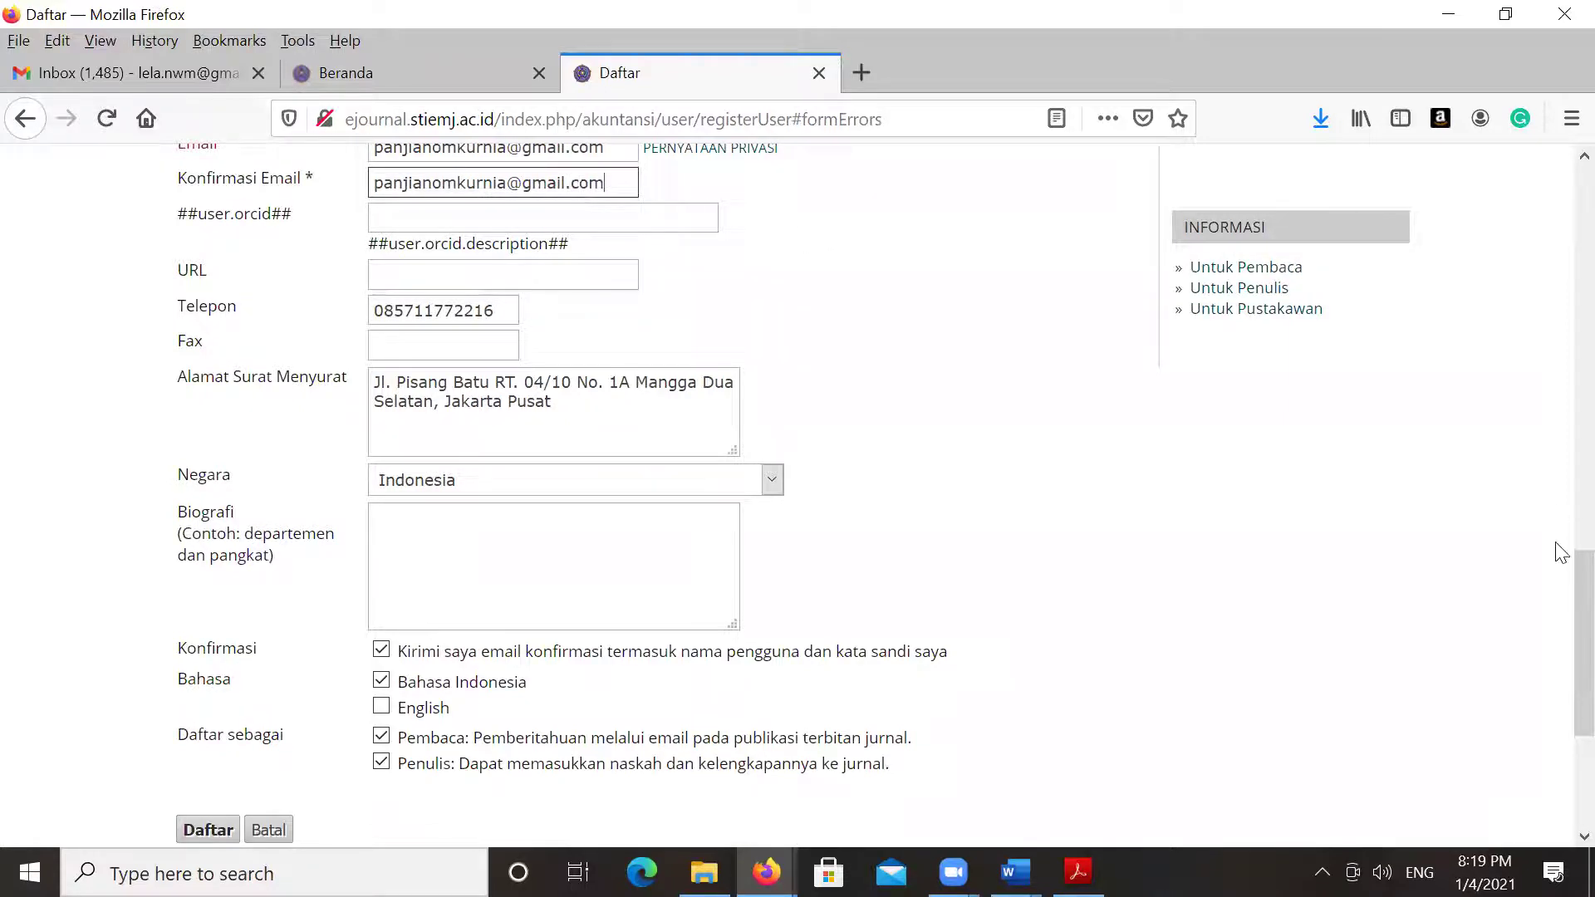
scroll(1329, 731, down, 3)
click(209, 522)
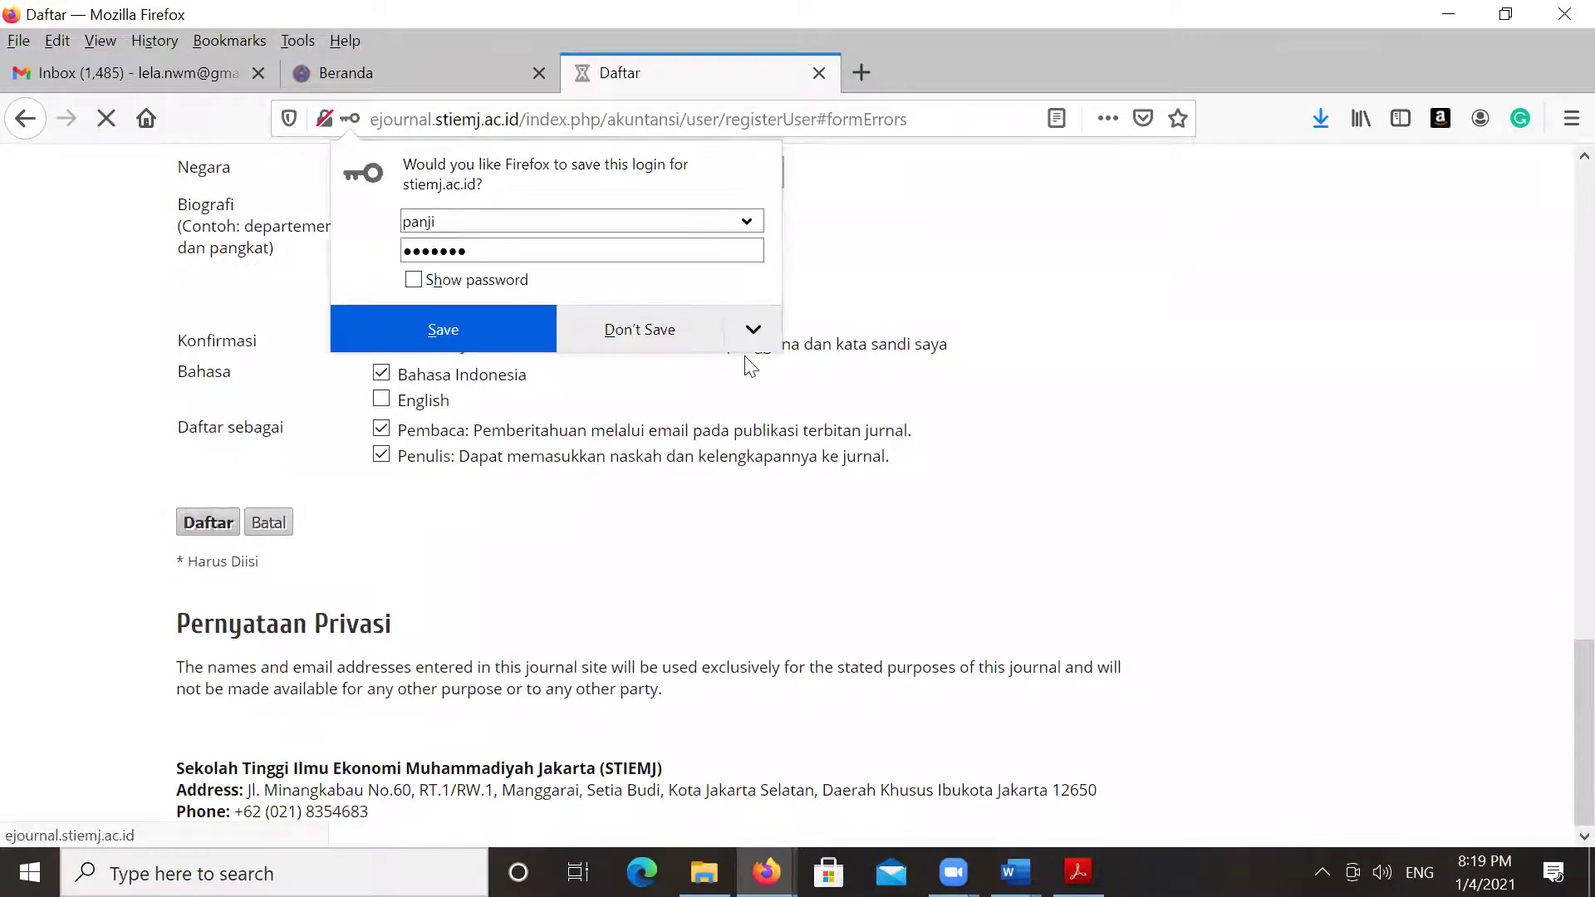
- Decline Firefox's save-login prompt and start a new manuscript submission from the user home
click(643, 328)
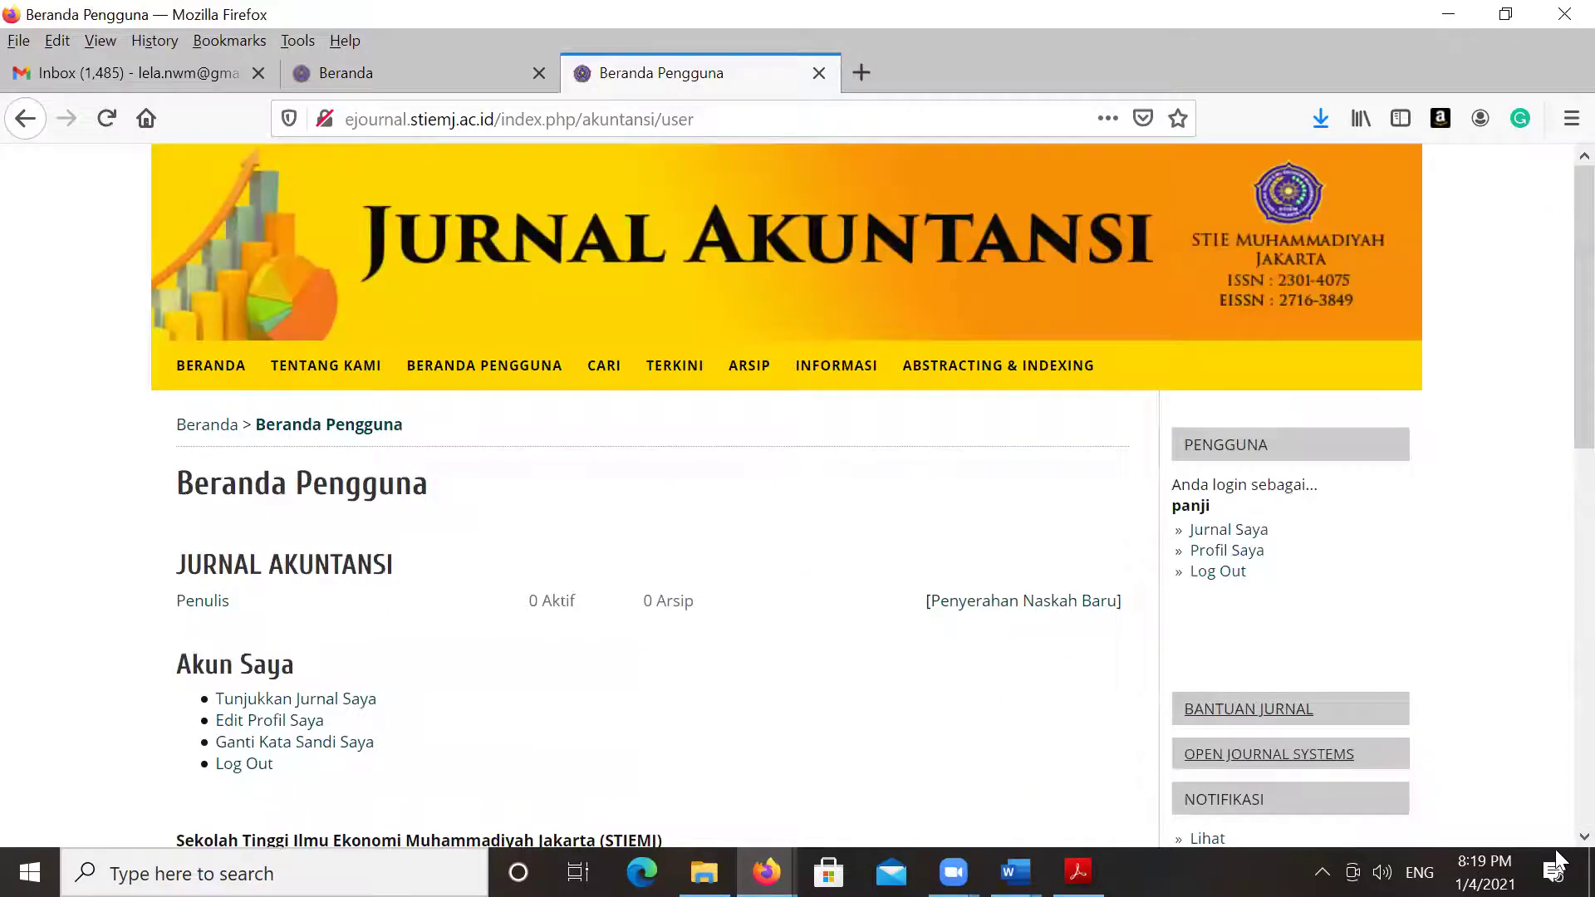
scroll(1436, 752, down, 3)
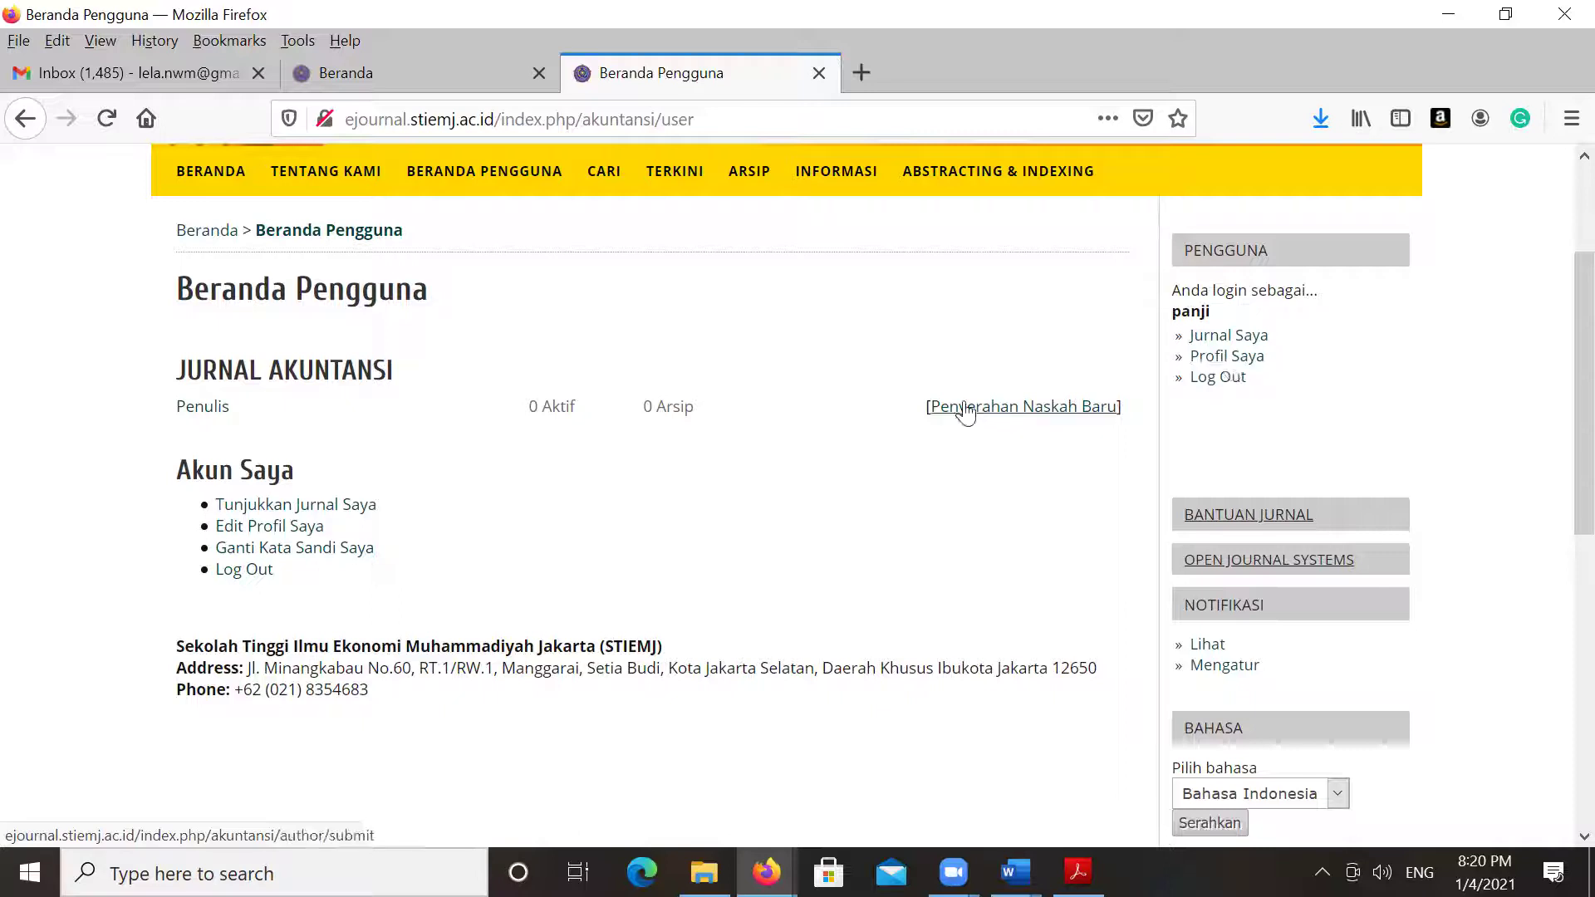
click(1032, 407)
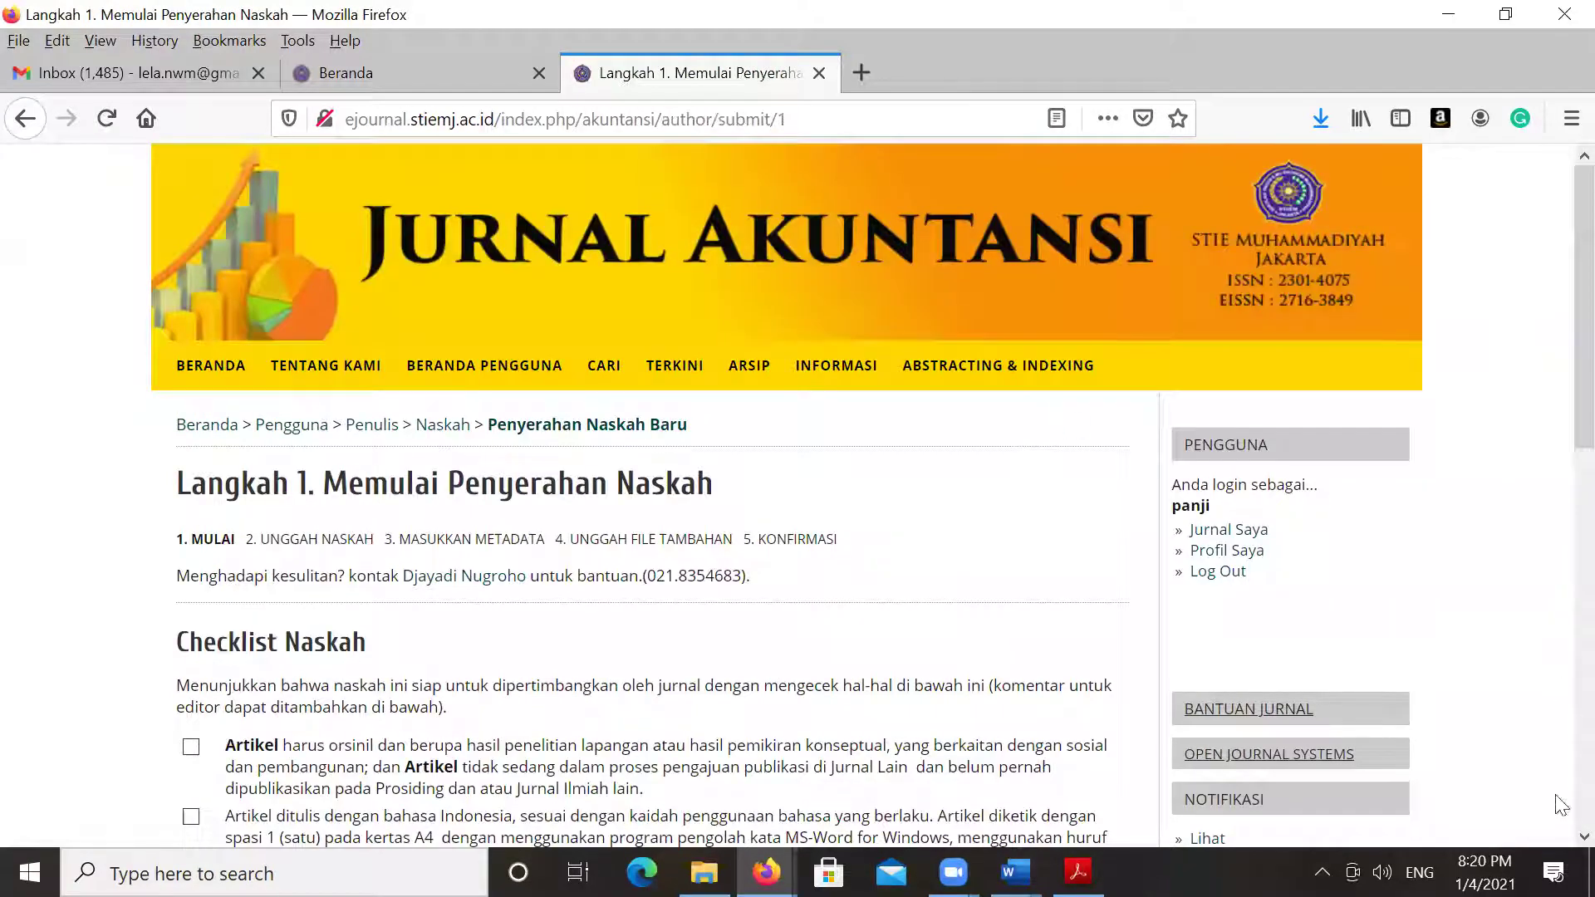
- Tick all three Checklist Naskah items, comment 'Mohon diterima' to the editor, and continue
scroll(1558, 839, down, 2)
scroll(1558, 839, down, 5)
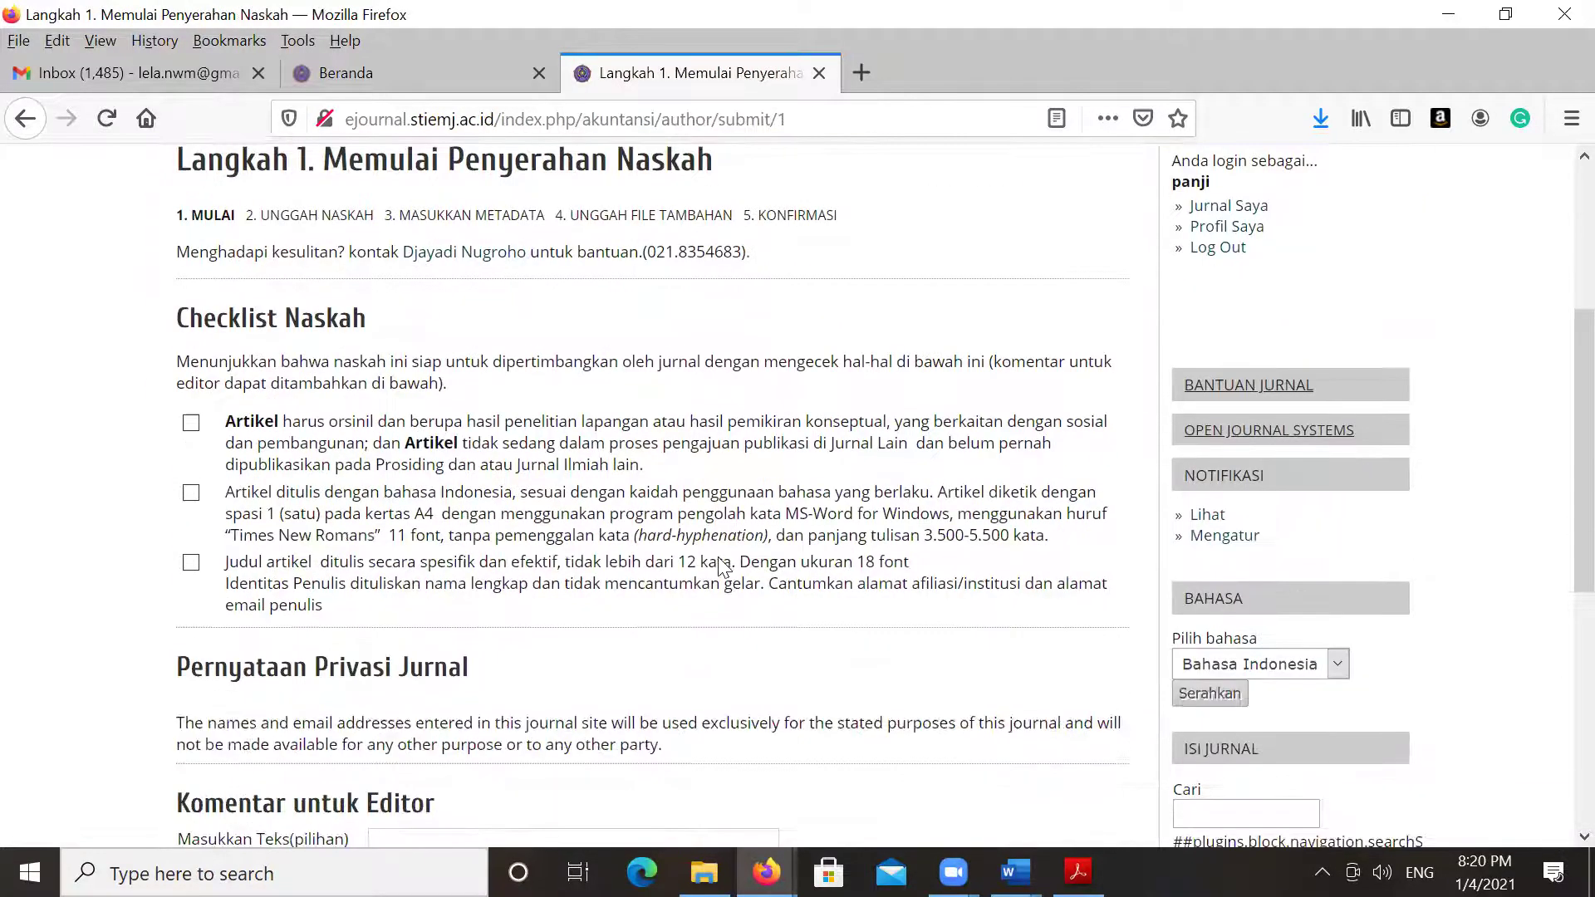
click(191, 425)
click(190, 495)
click(191, 563)
scroll(1552, 651, down, 6)
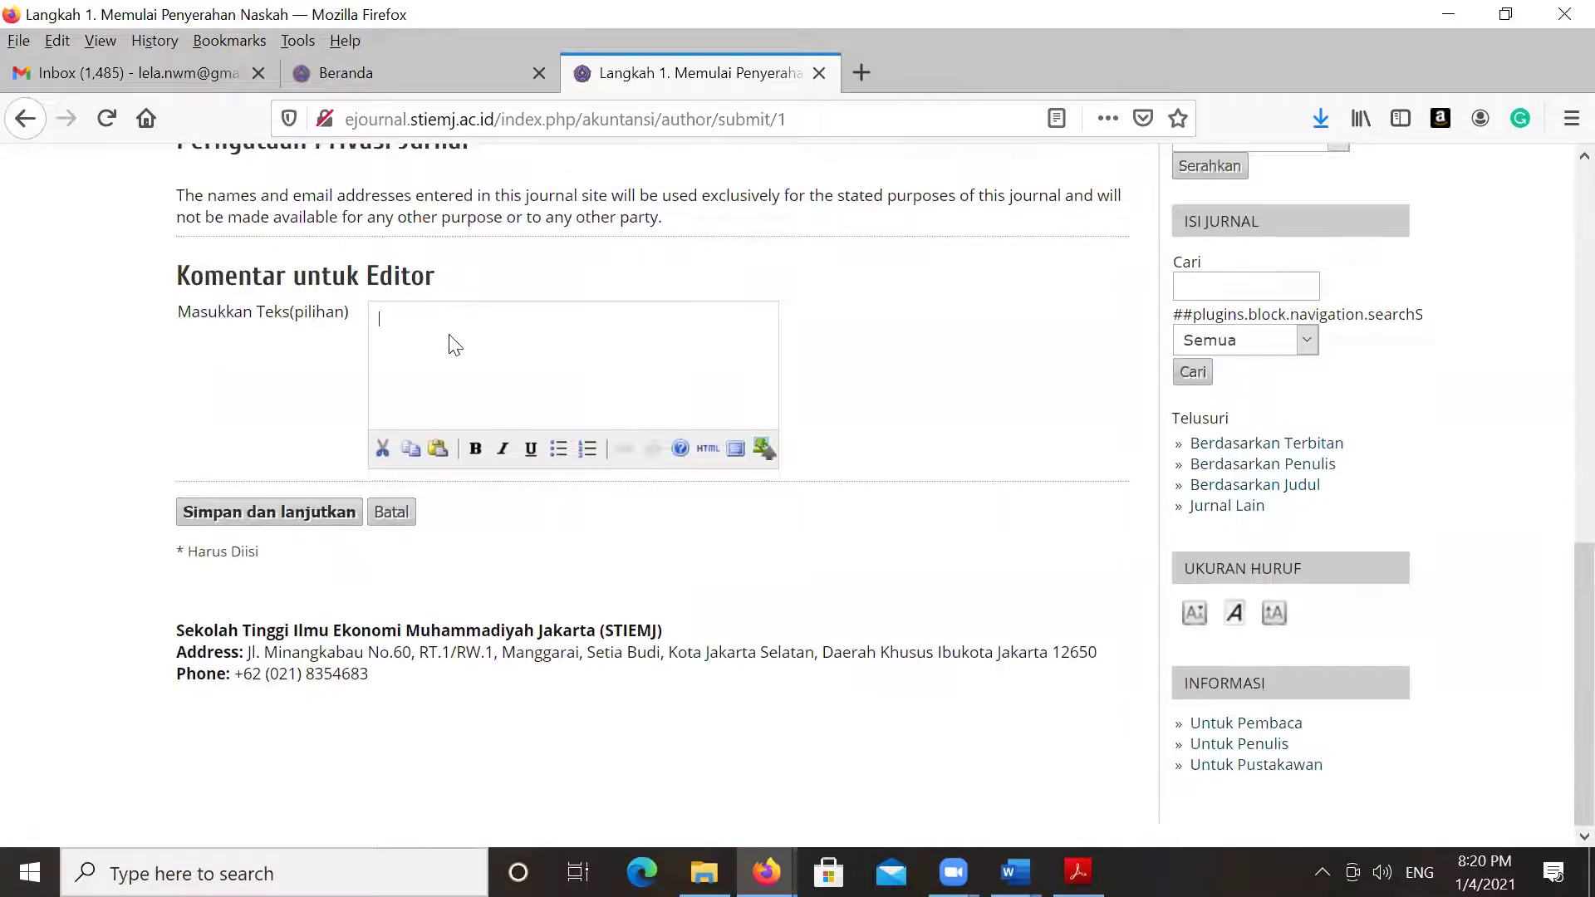
text(Mohon diterima)
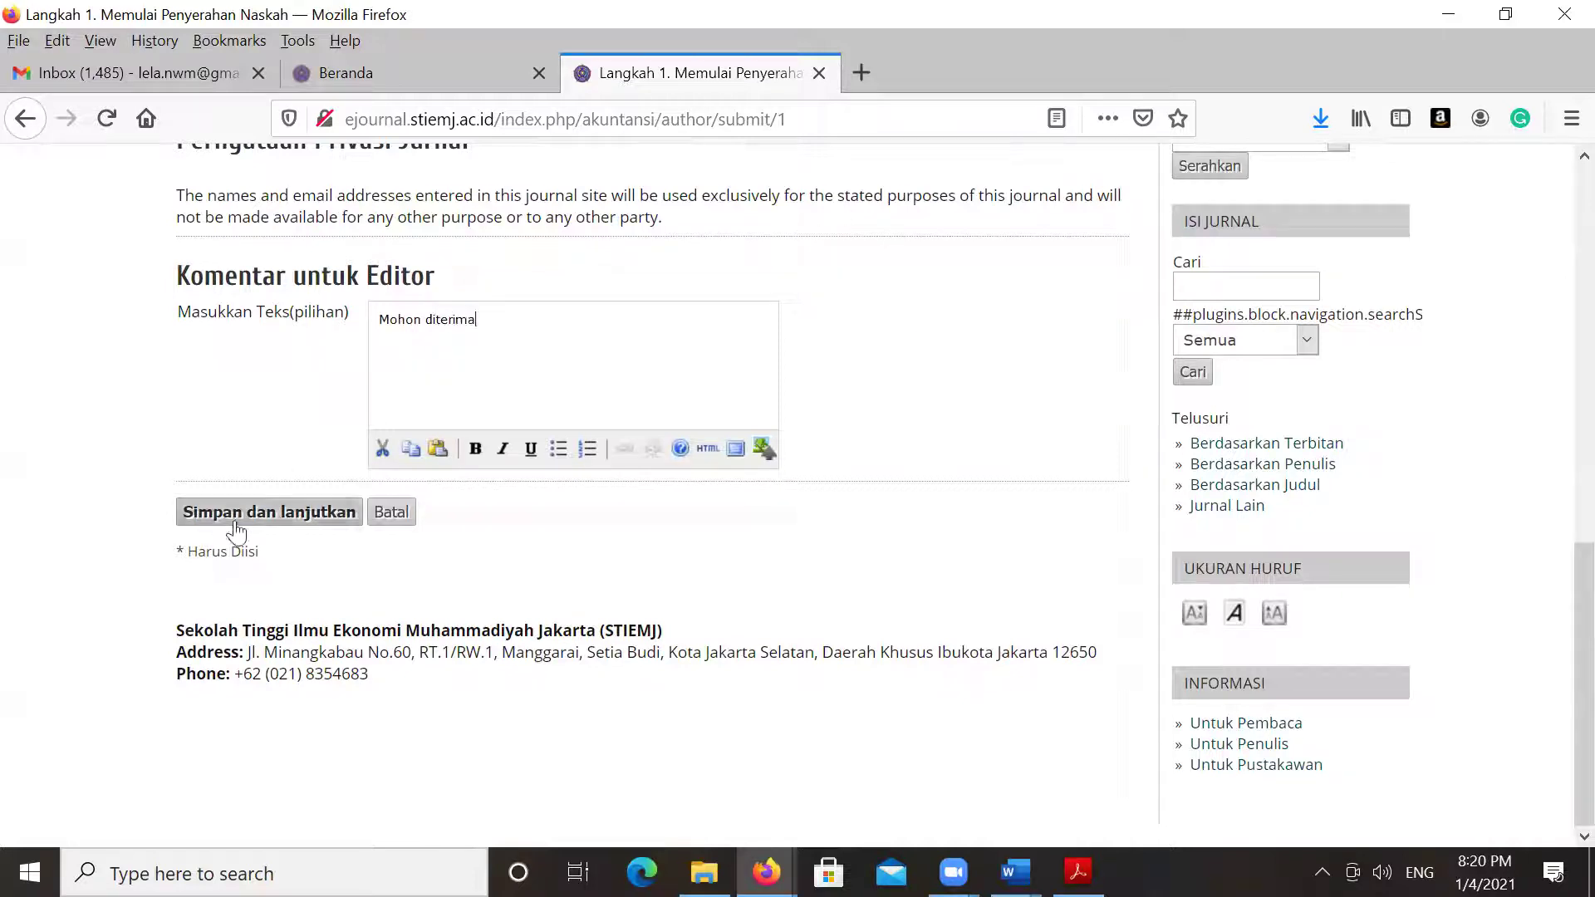
click(240, 532)
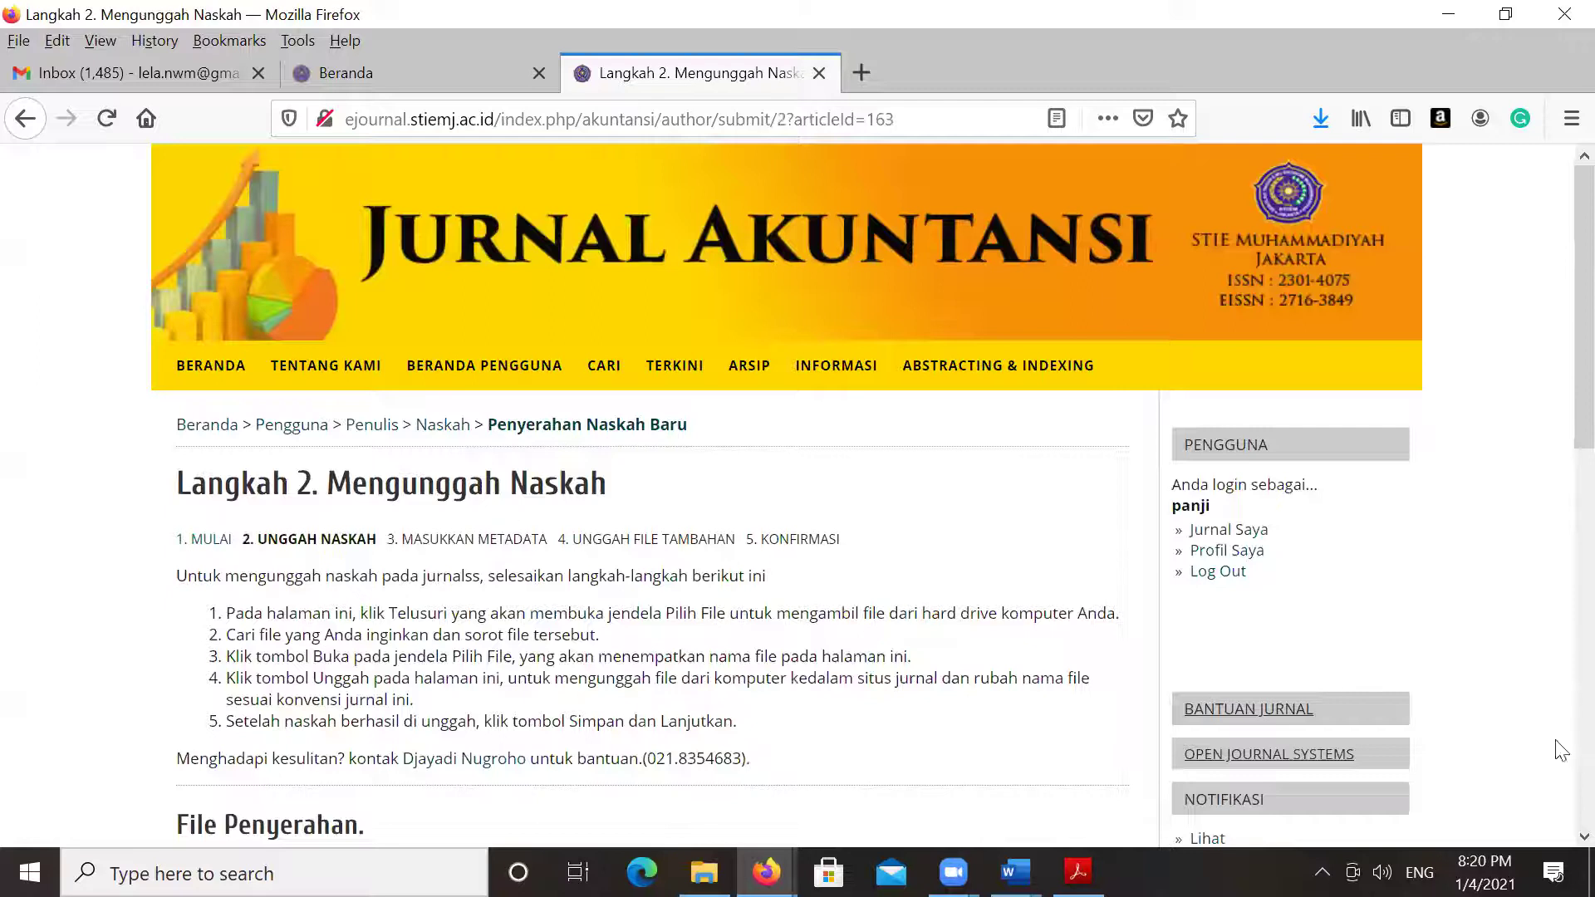
- Upload jurnal mislia from D:\JURNAL-STIEMJ\AKUNTANSI-0220\April-2020 as the manuscript and continue to metadata
scroll(1562, 764, down, 8)
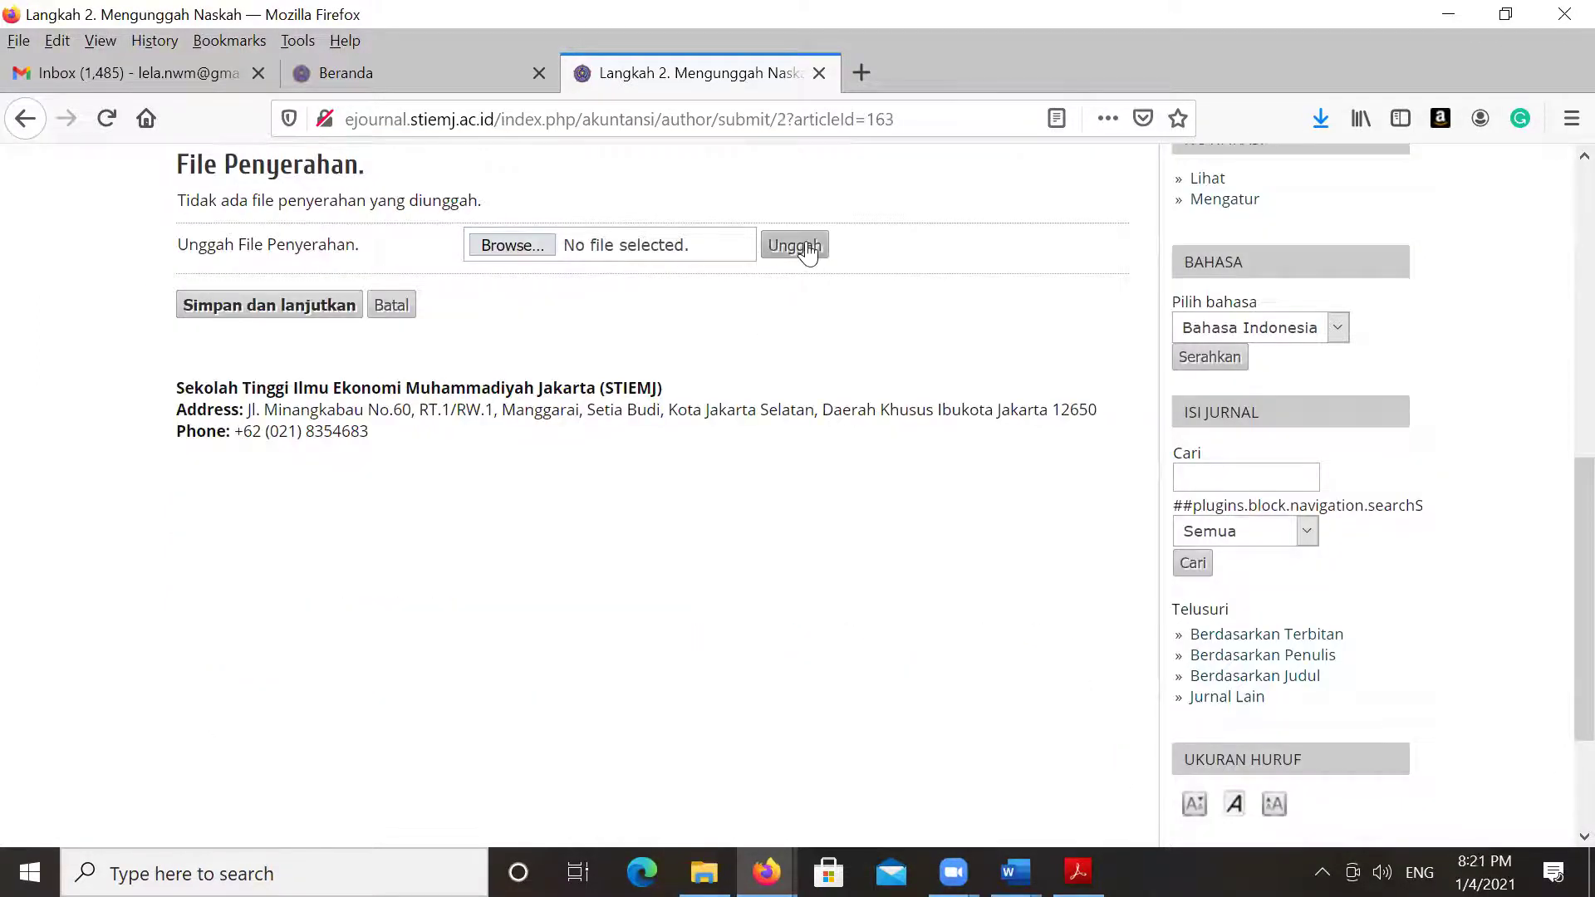
click(476, 249)
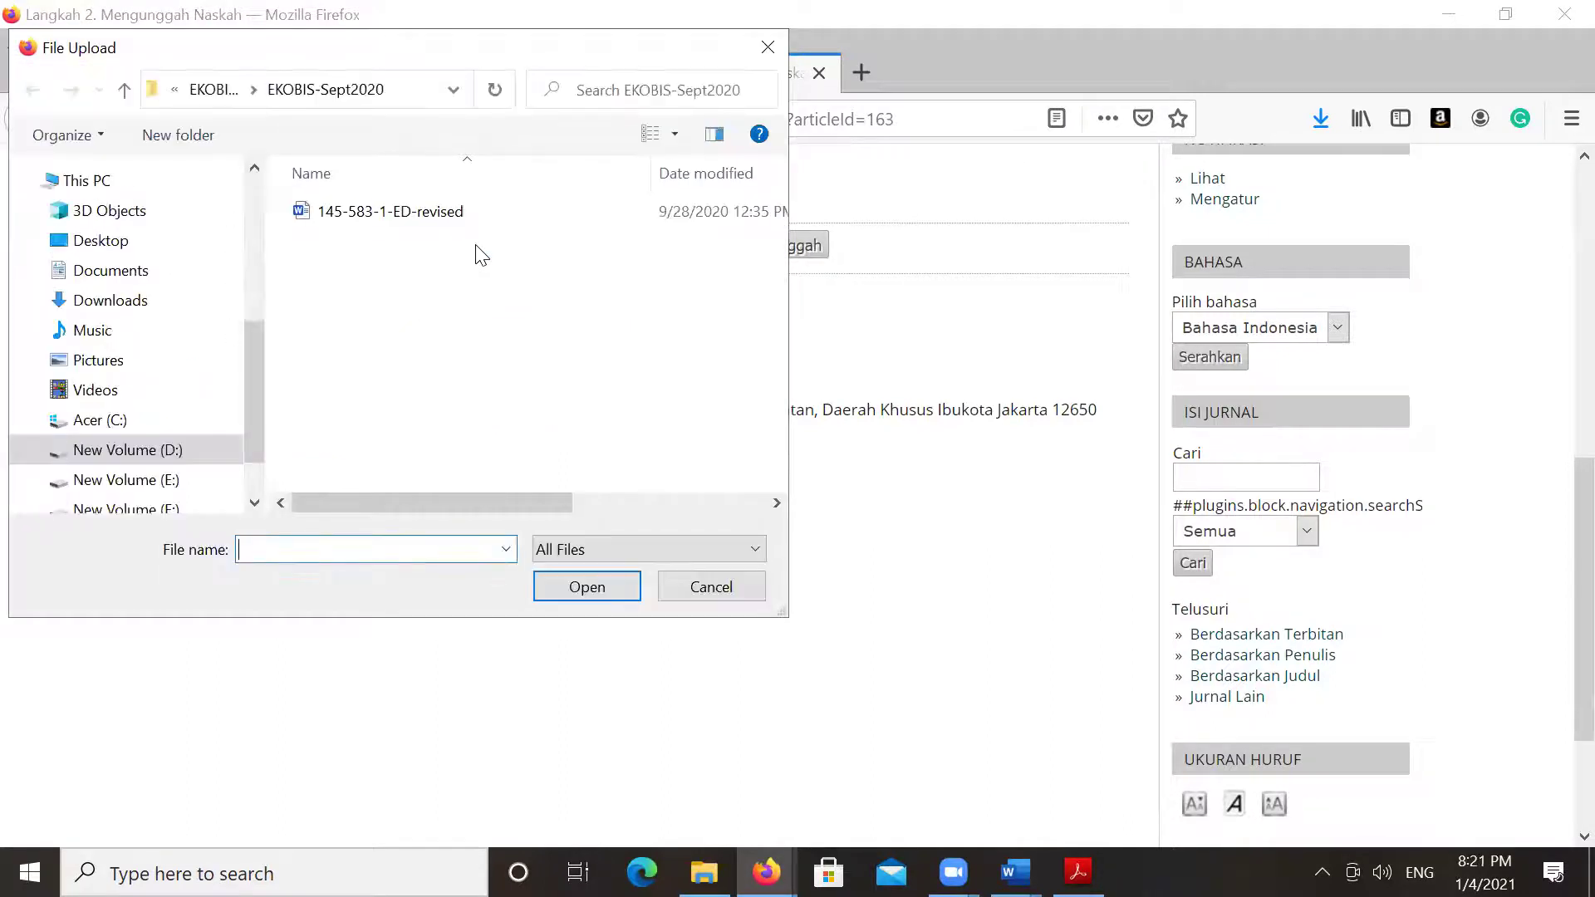
click(189, 450)
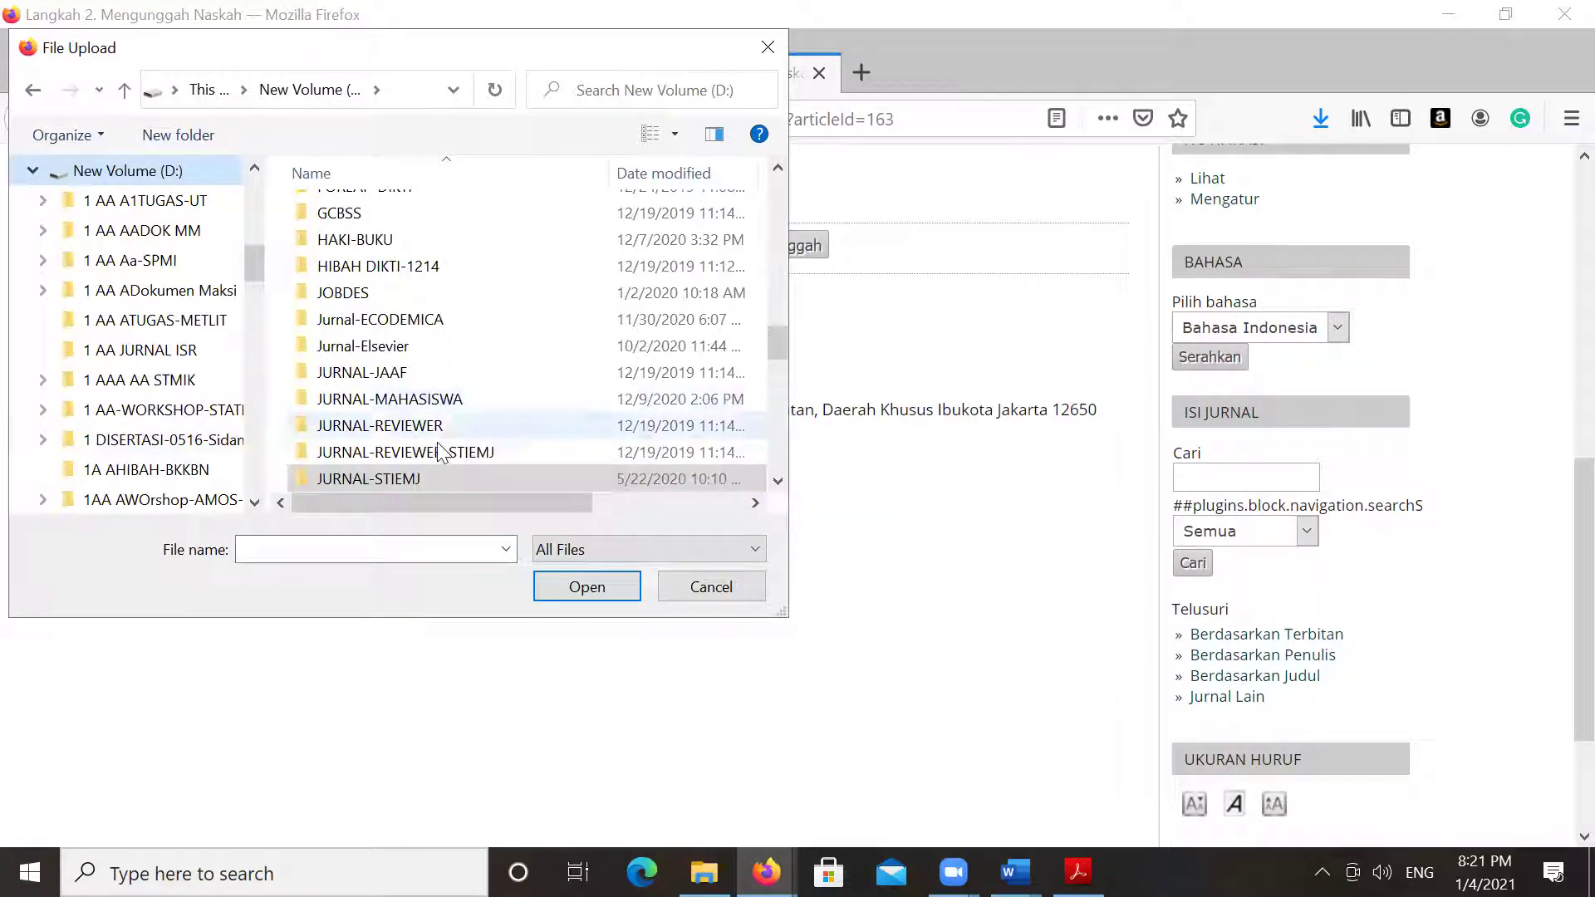
click(424, 476)
double_click(421, 469)
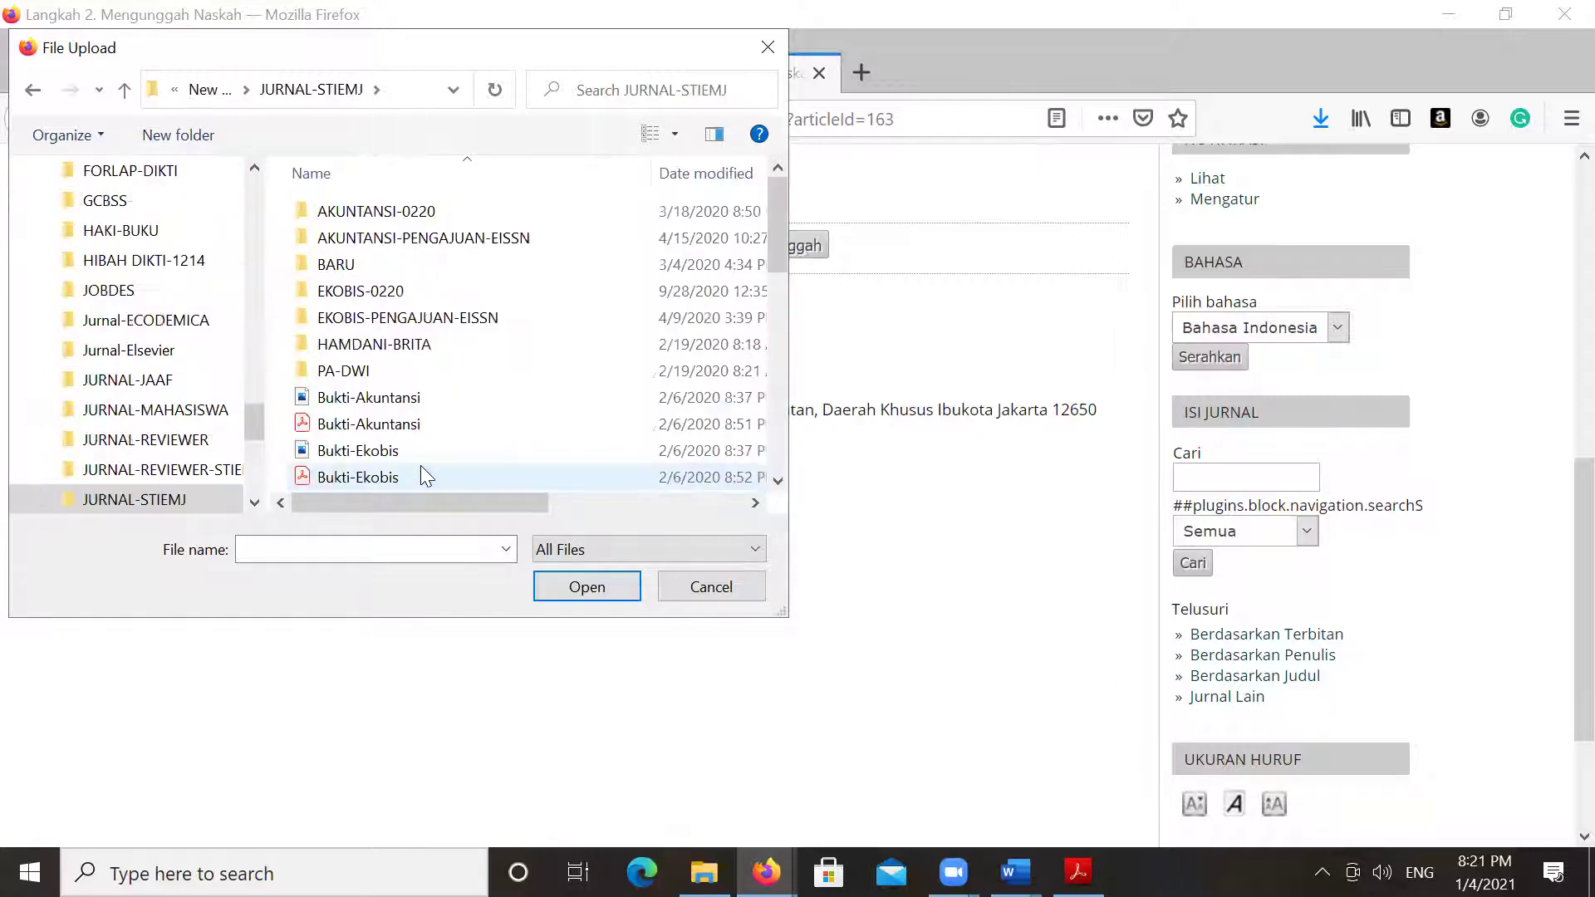
double_click(409, 220)
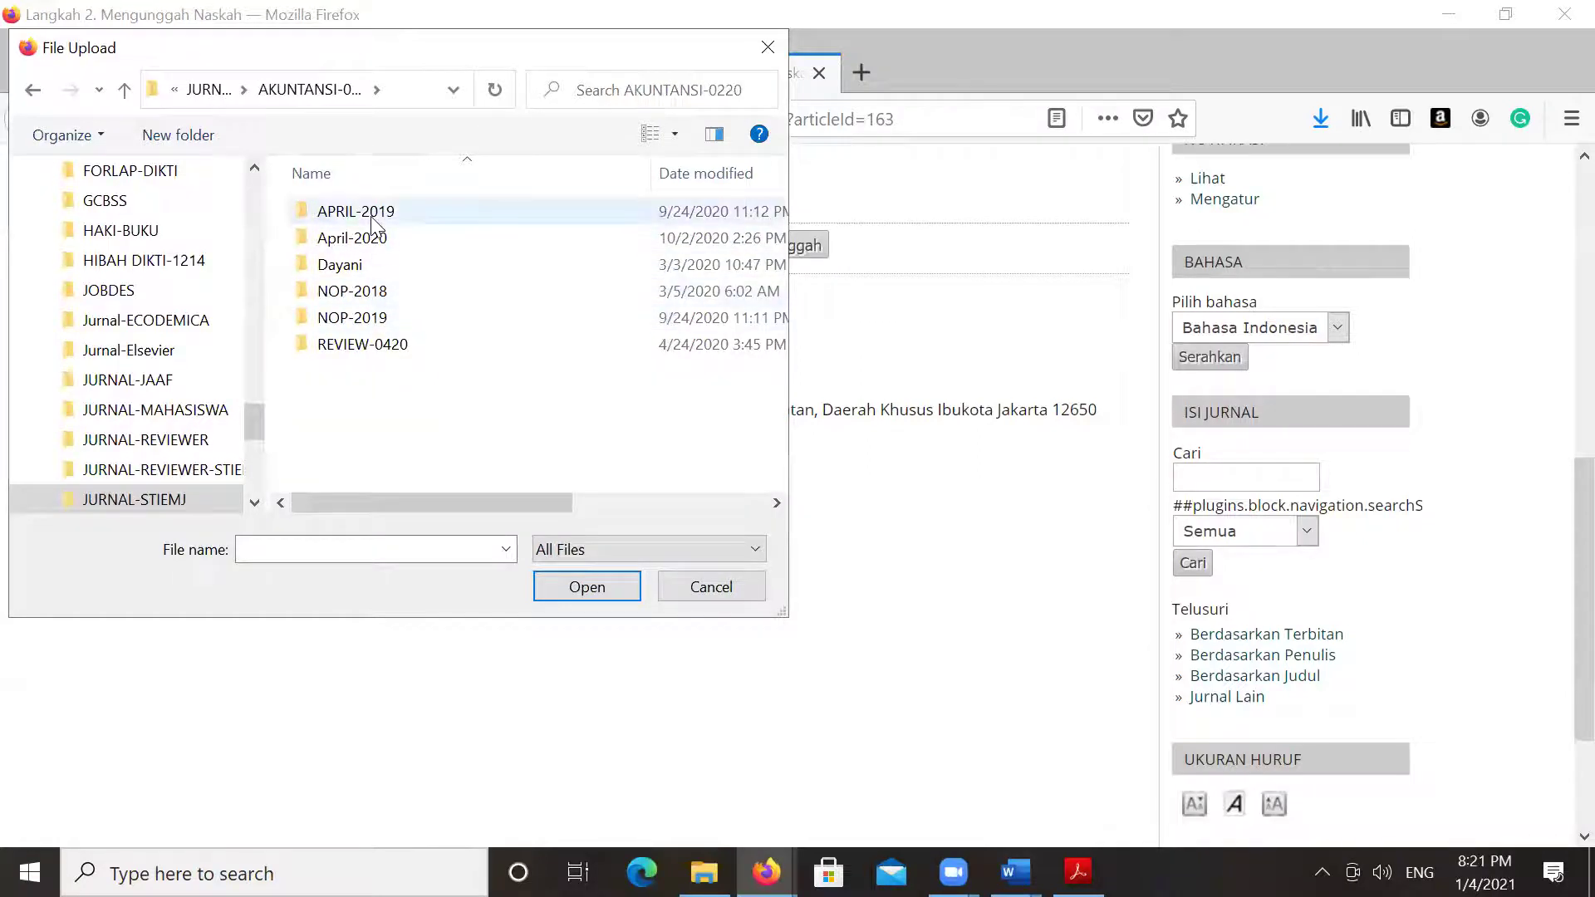
double_click(366, 235)
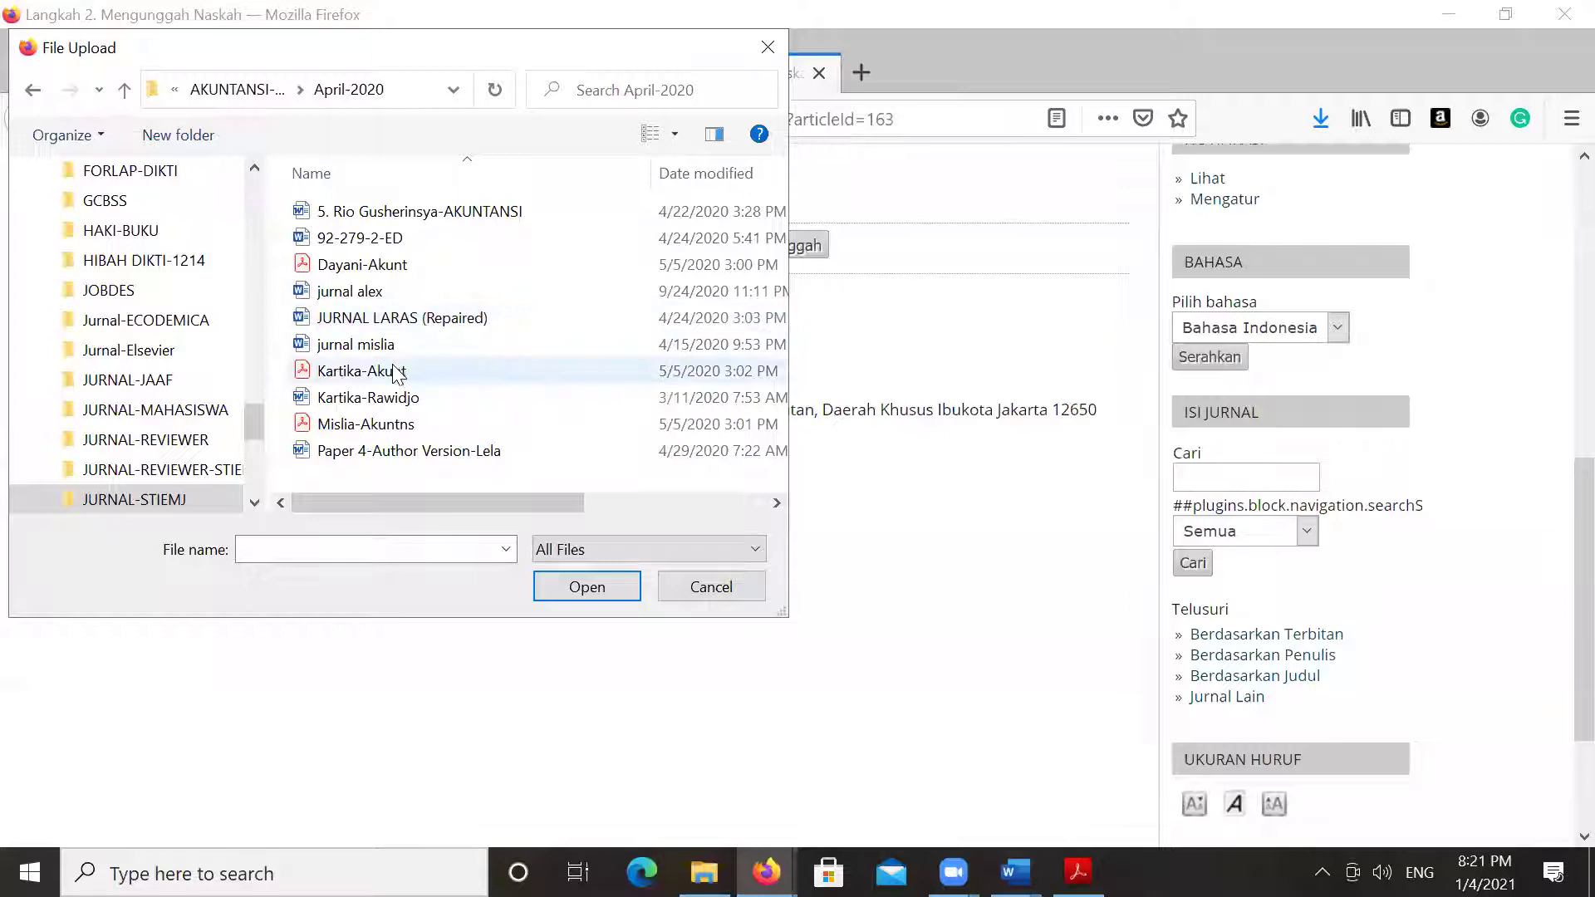
double_click(369, 346)
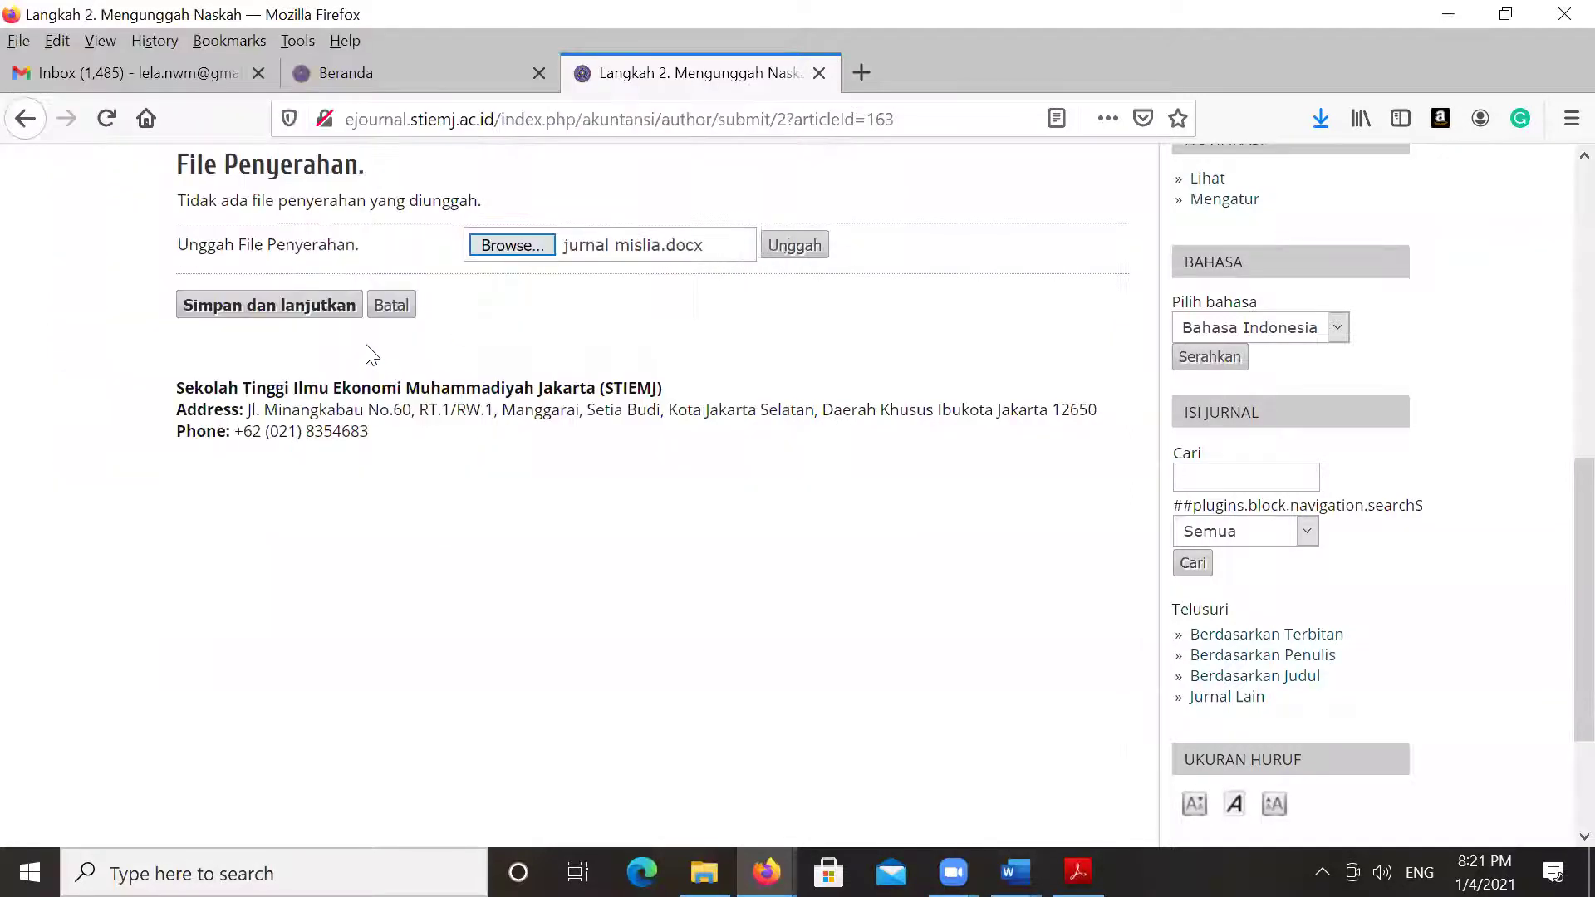
click(821, 248)
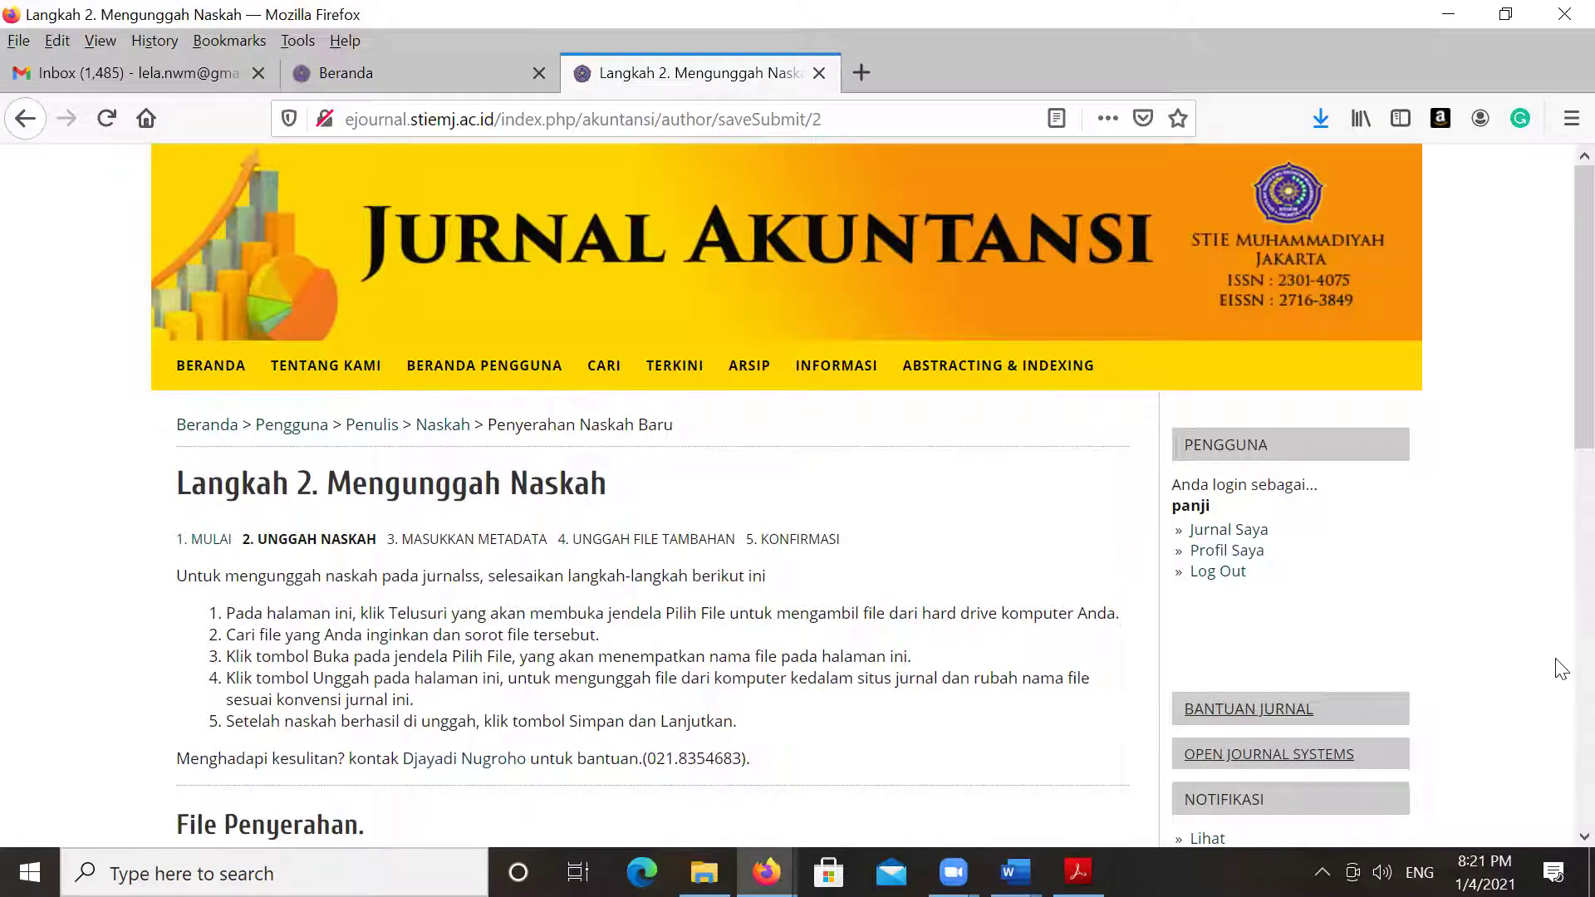
scroll(1560, 668, down, 8)
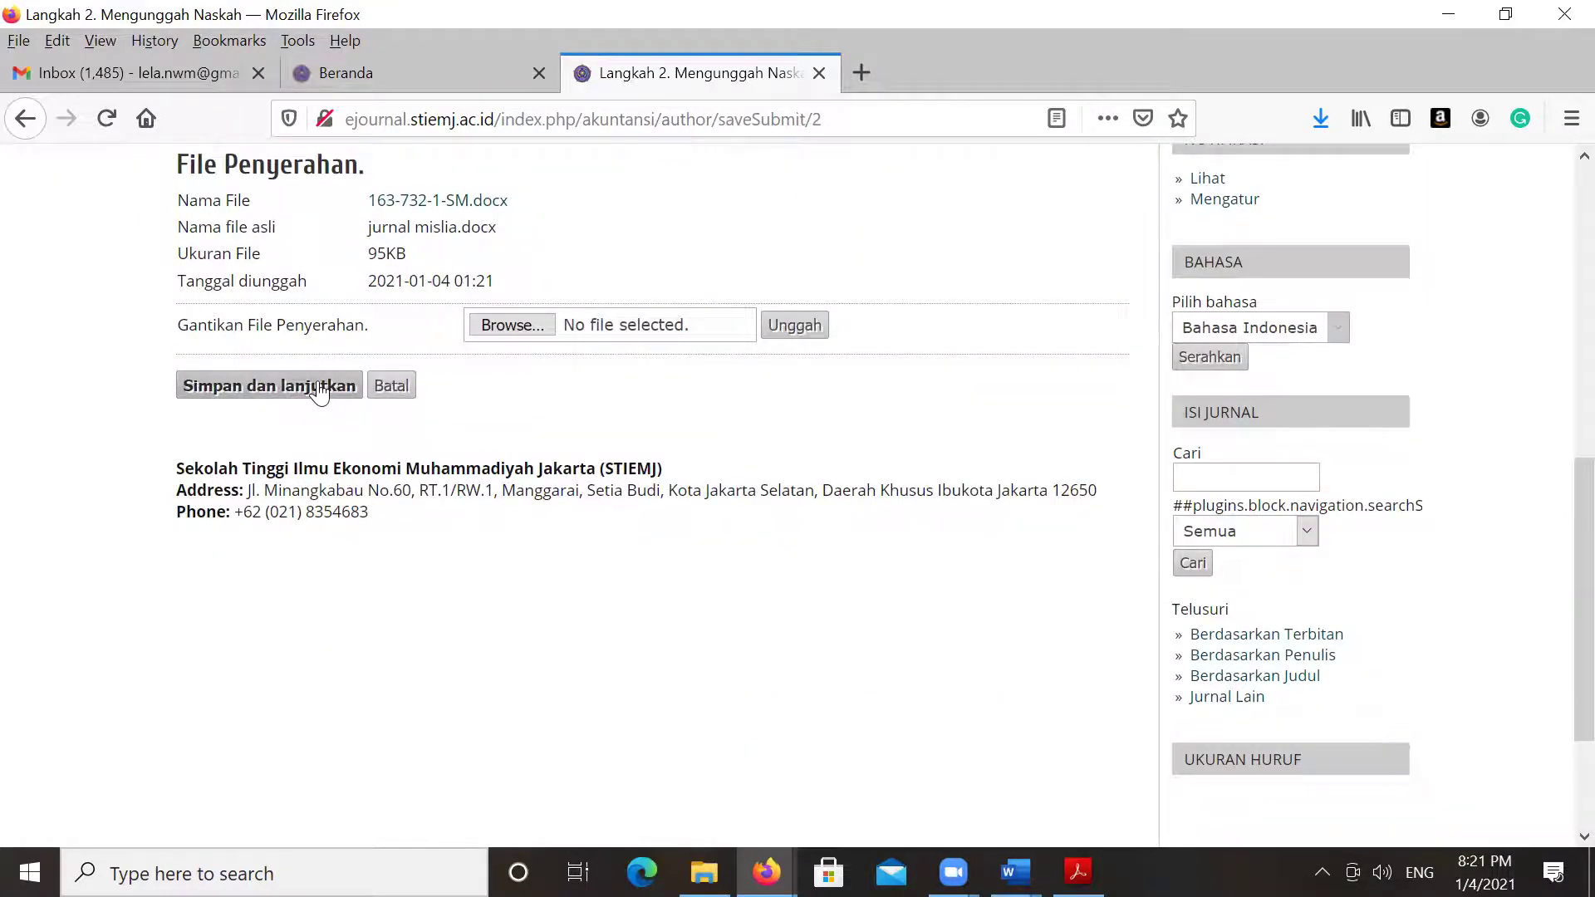
click(276, 398)
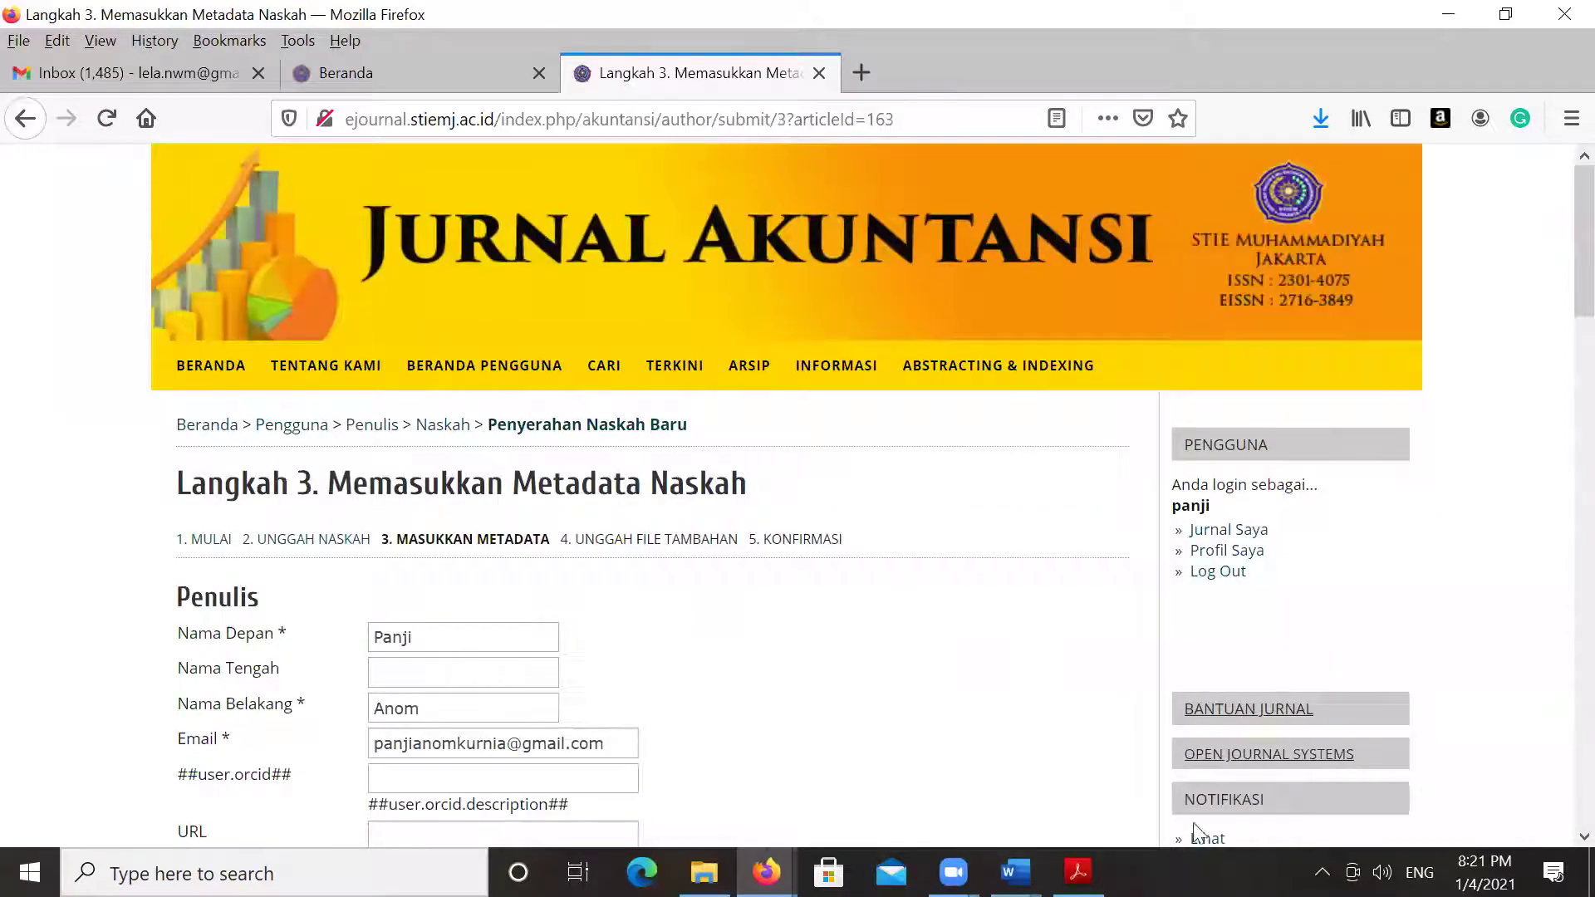
- Add a second author block below the first author in the Penulis section
scroll(1561, 792, down, 7)
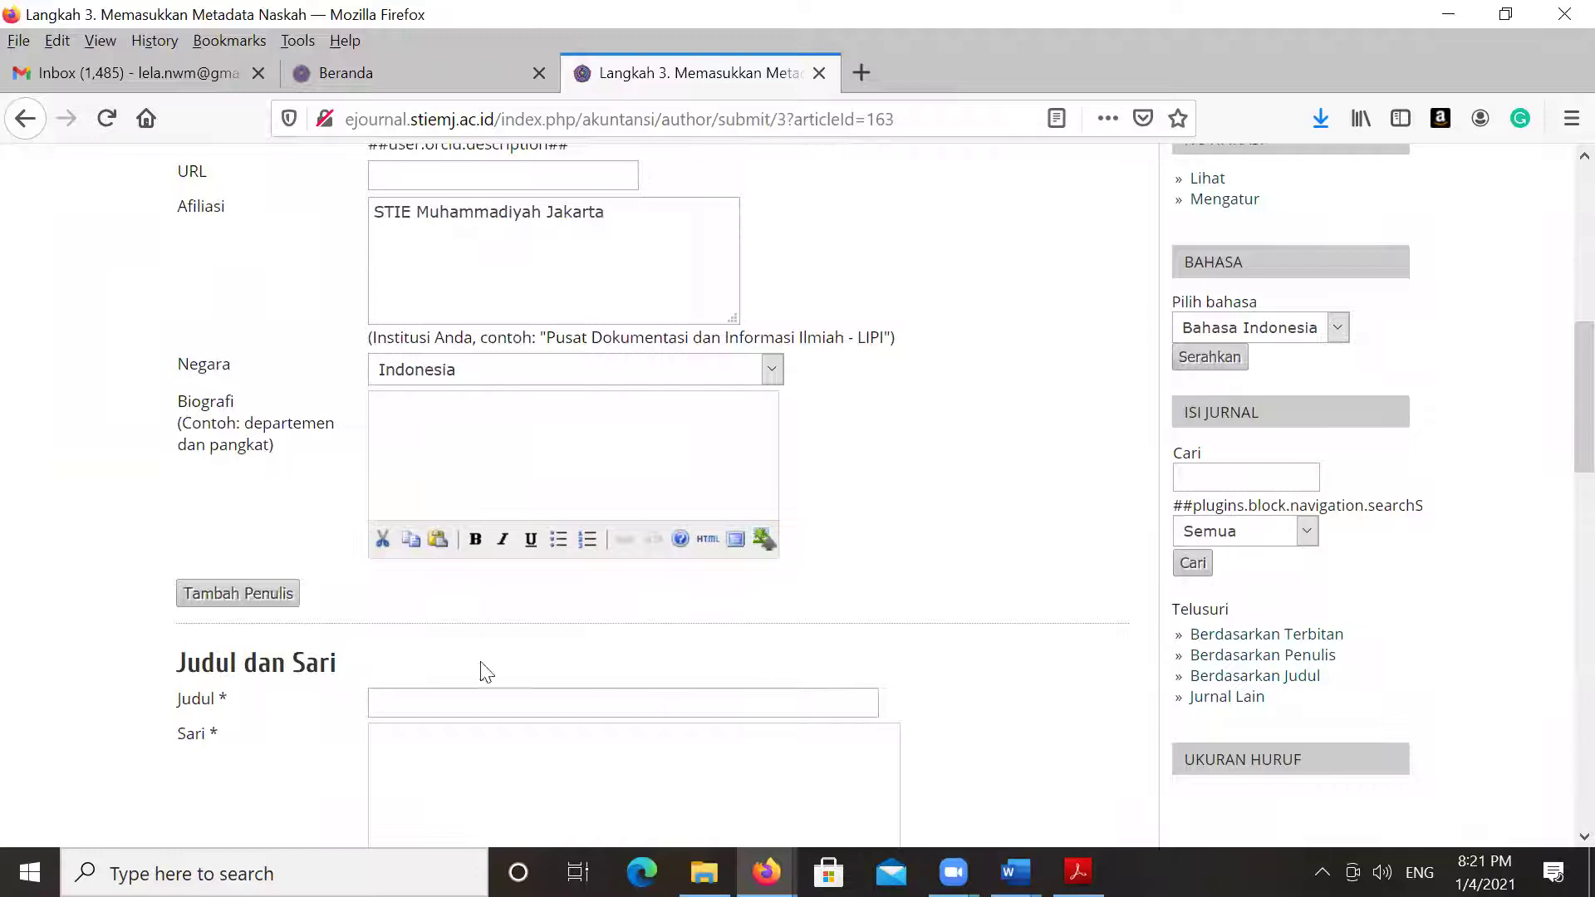
scroll(1561, 205, up, 7)
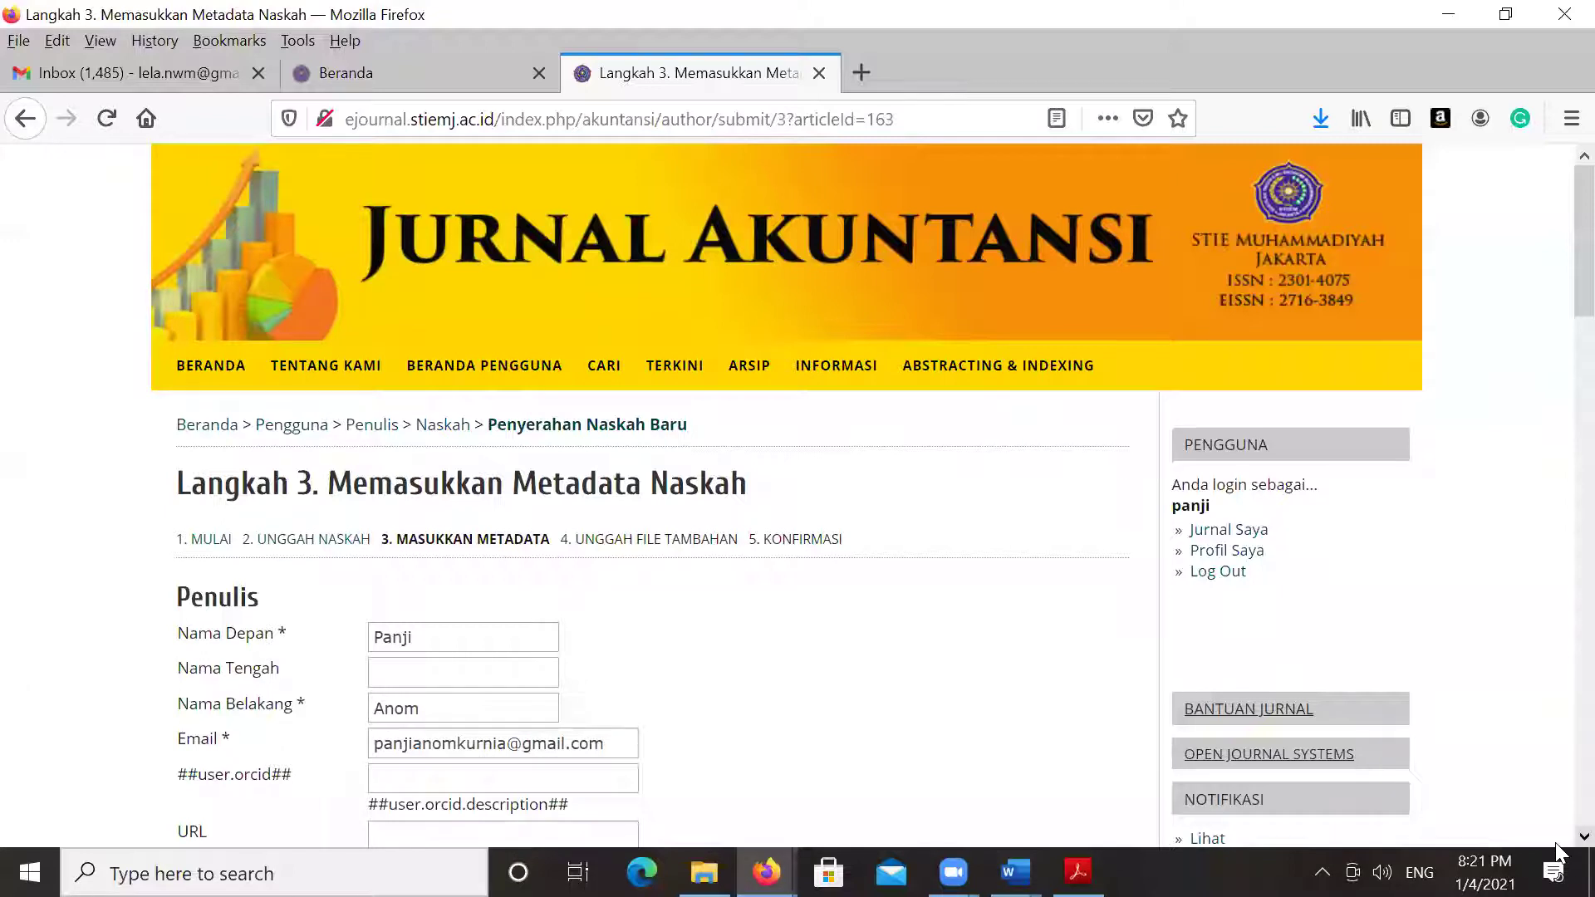
scroll(1557, 845, down, 6)
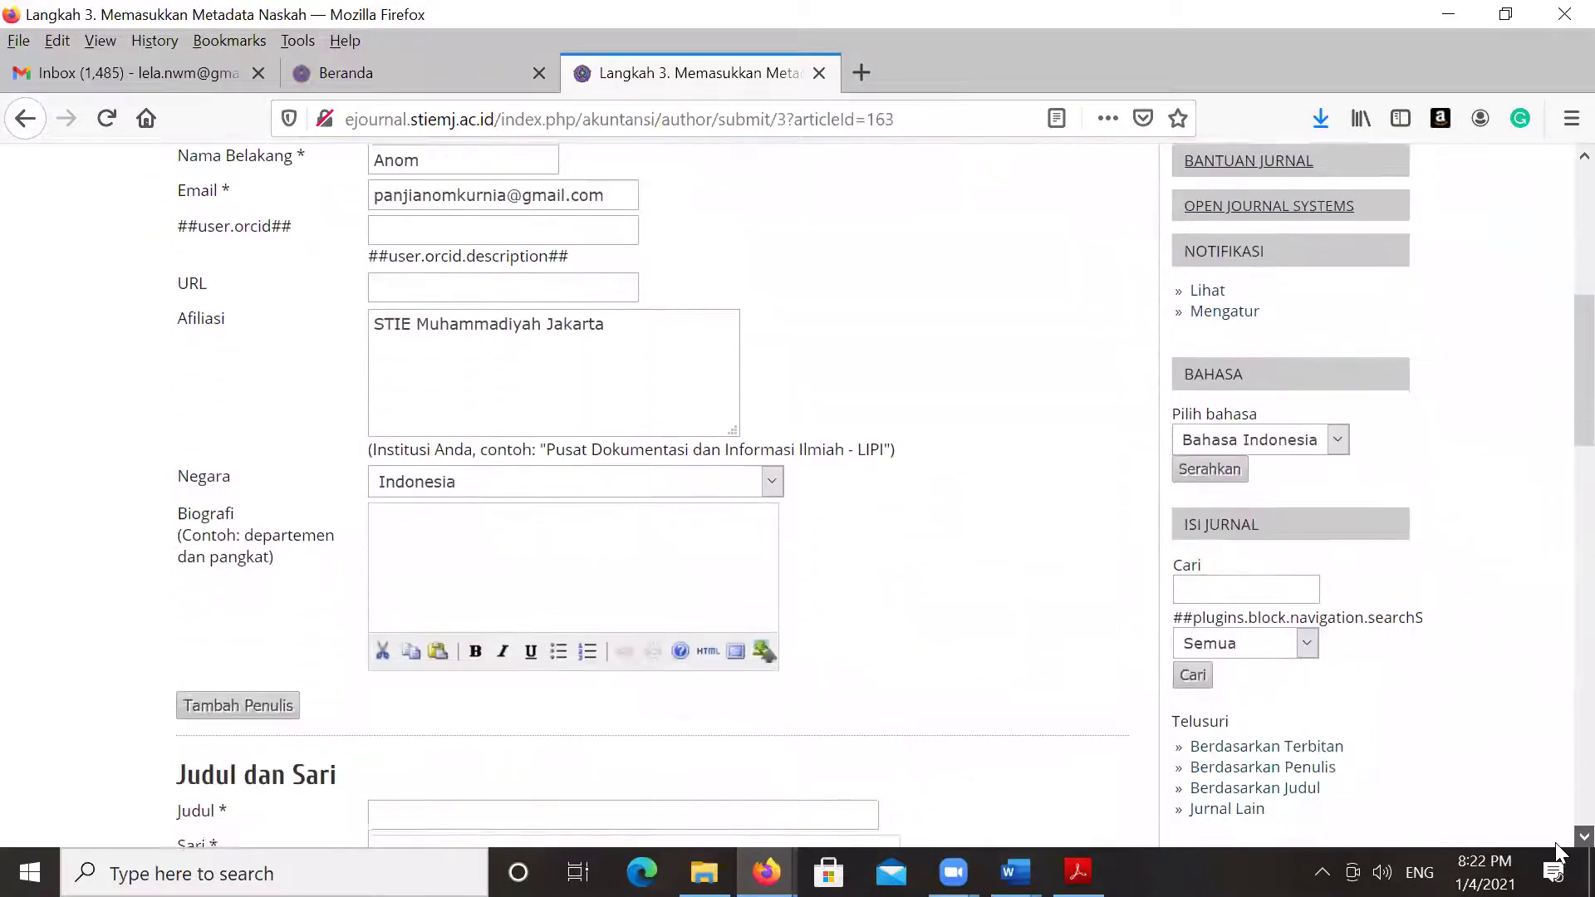
scroll(1557, 846, down, 1)
click(254, 608)
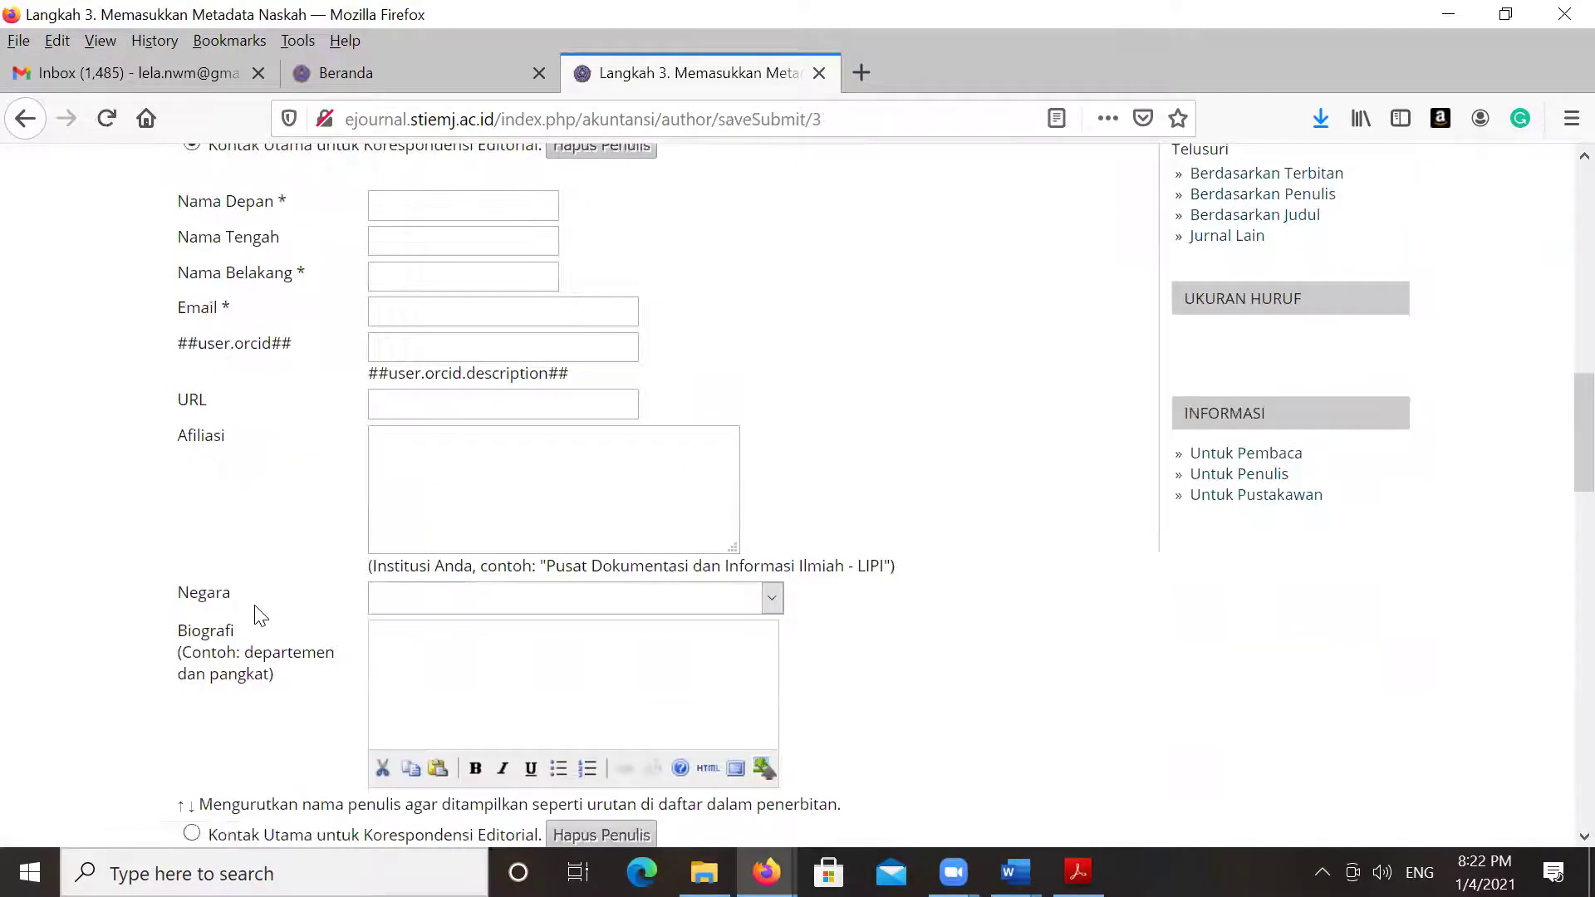
- Enter the second author's first, middle and last names and e-mail address
click(418, 216)
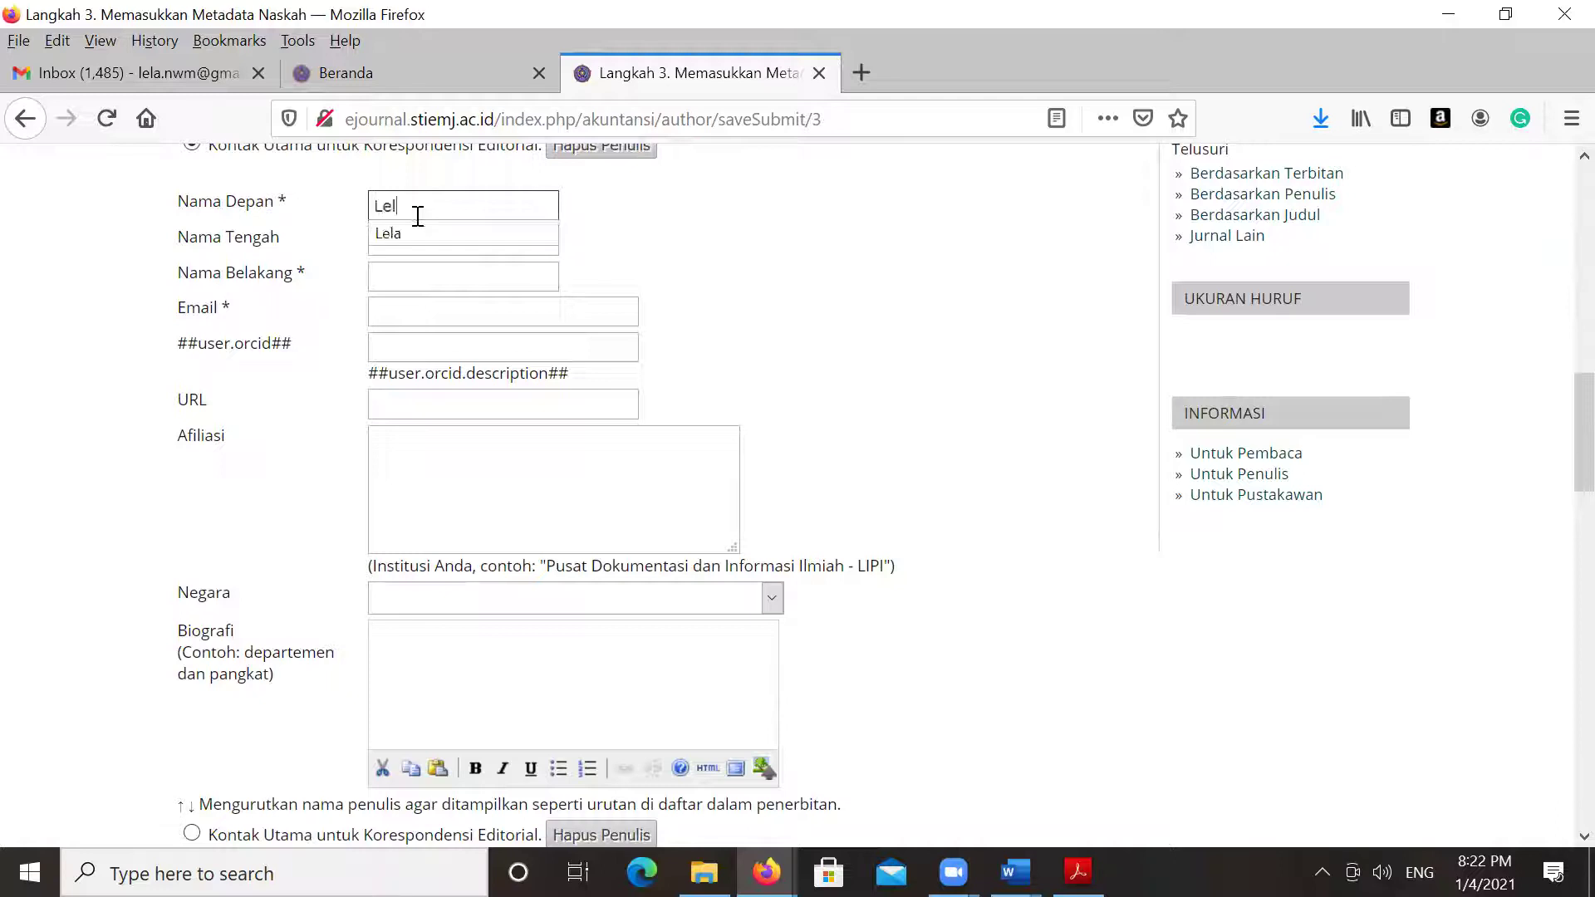
click(432, 243)
click(406, 238)
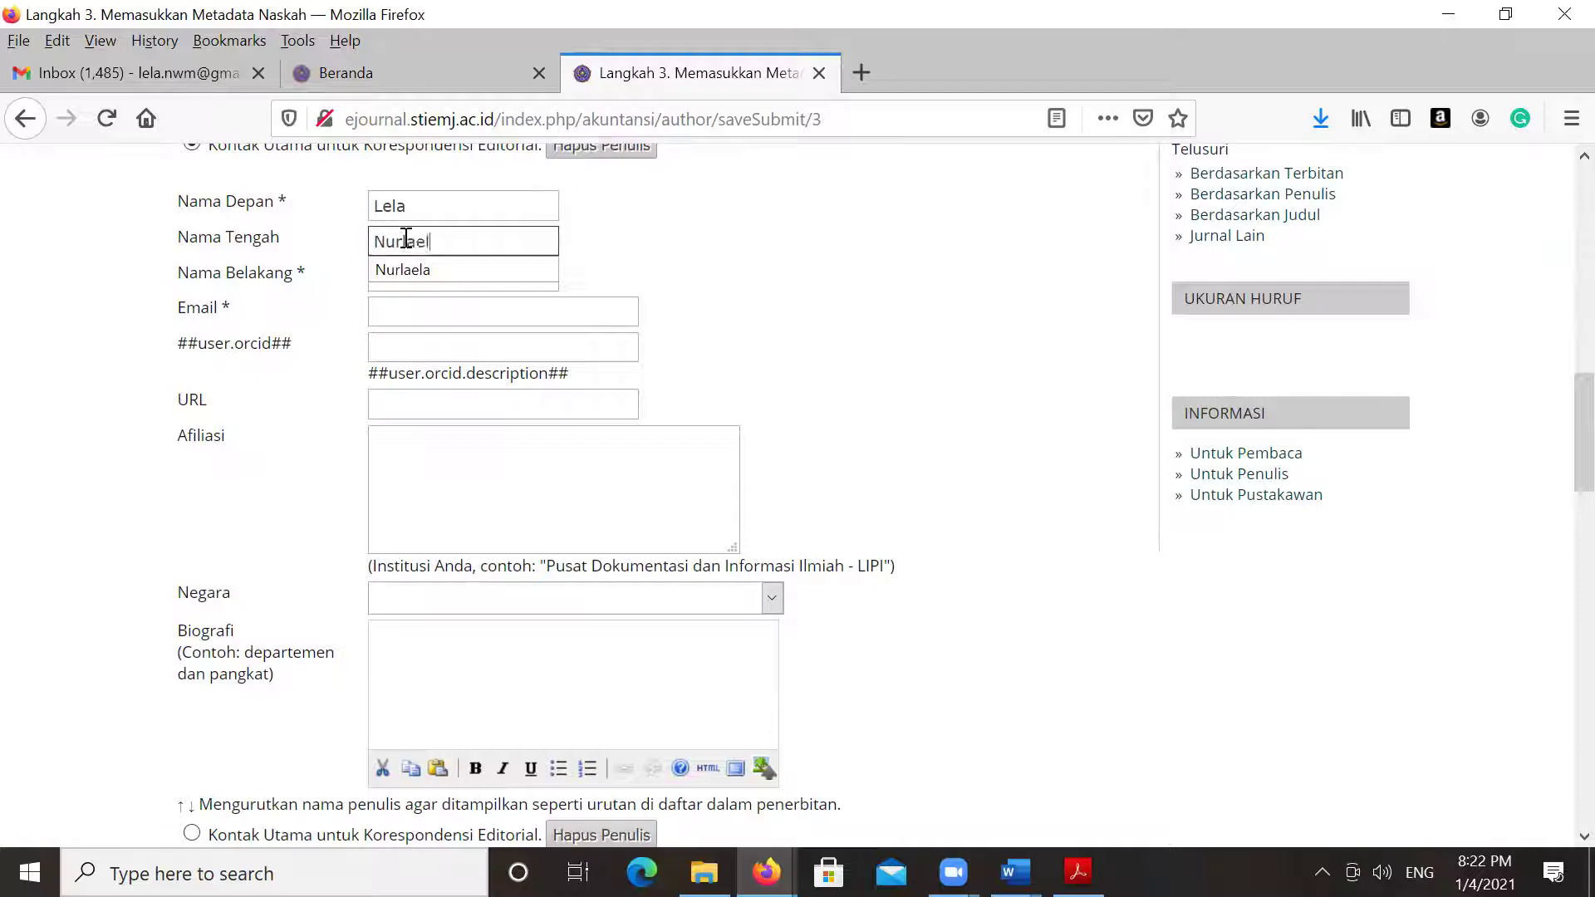
click(392, 270)
click(392, 272)
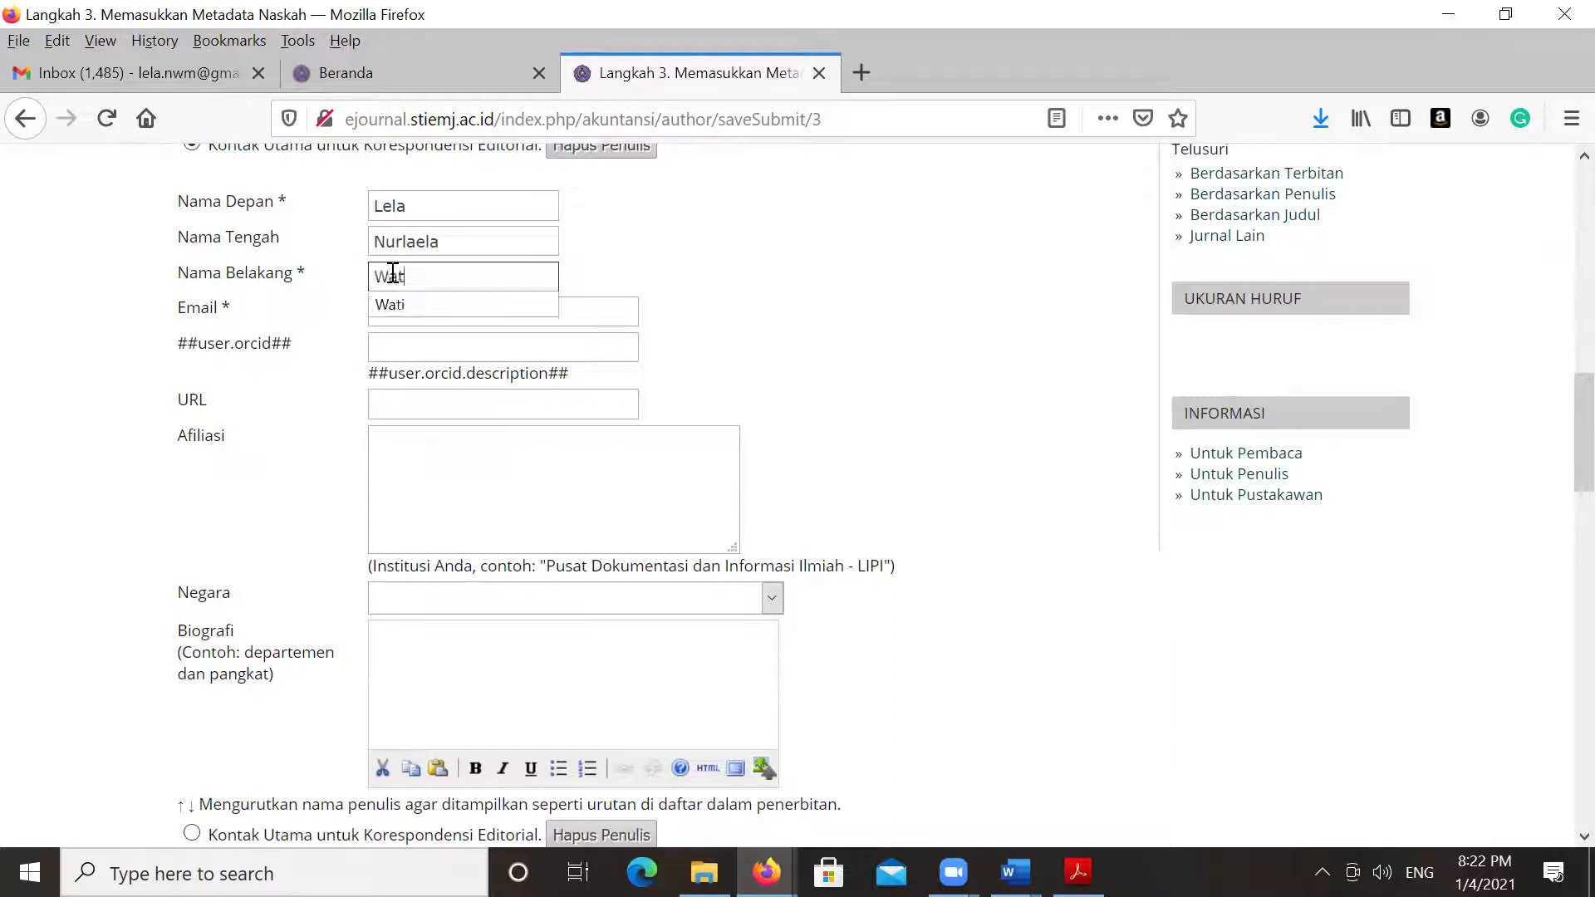
click(395, 305)
click(439, 316)
text(lela)
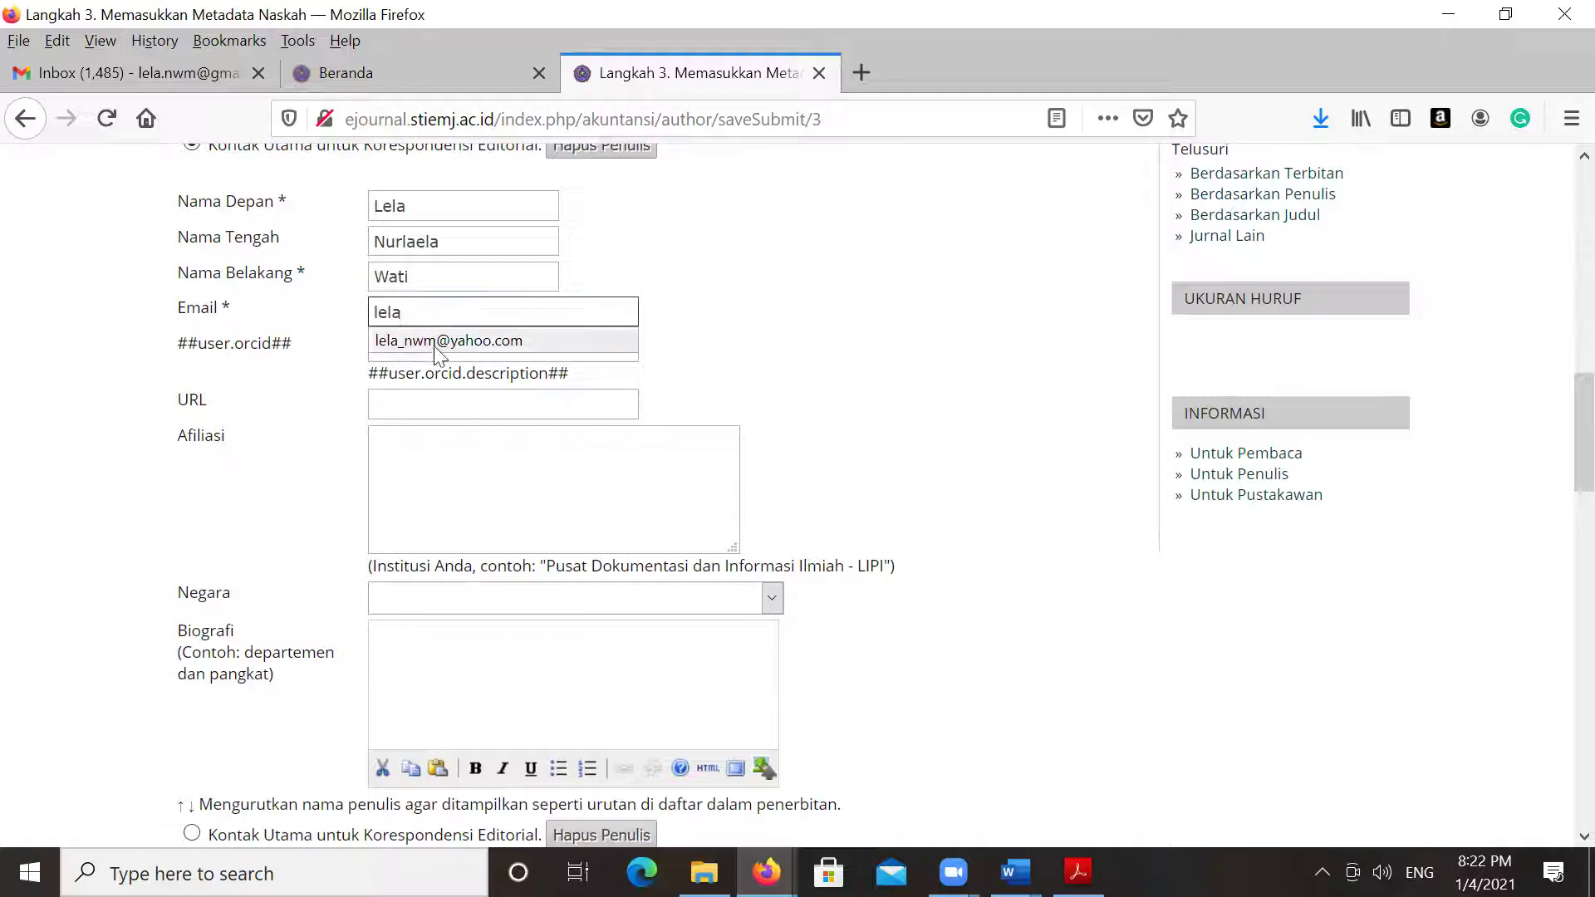
click(435, 341)
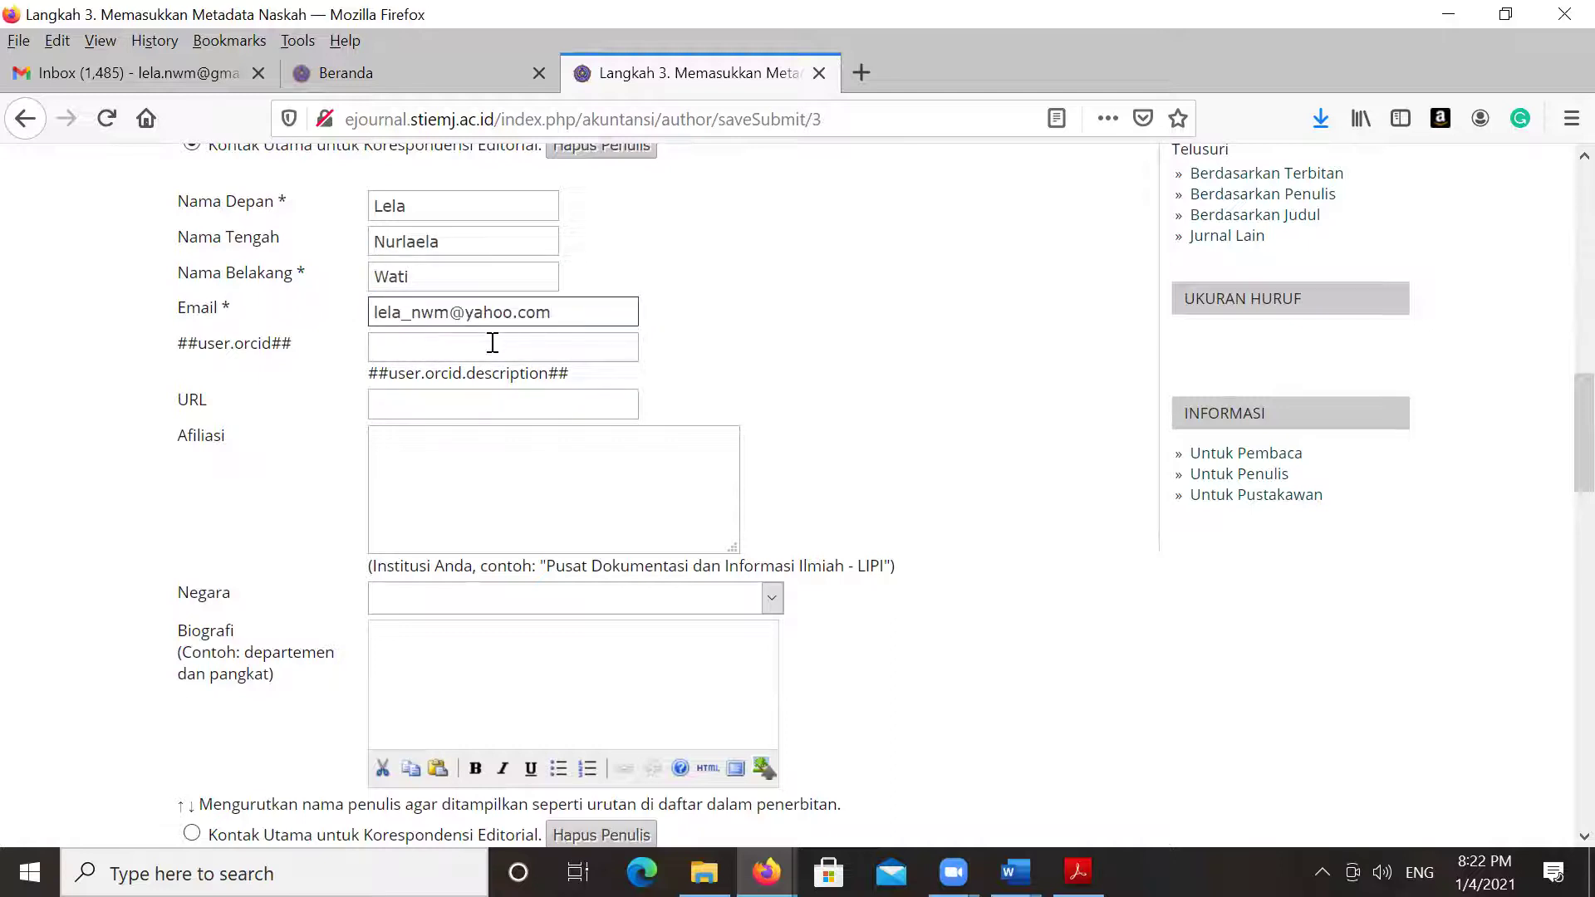
- Set affiliation STIE Muhammadiyah Jakarta, country Indonesia, biography Manajemen, and mark as main contact
click(483, 488)
text(STIE Muhammadiyah Jakarta)
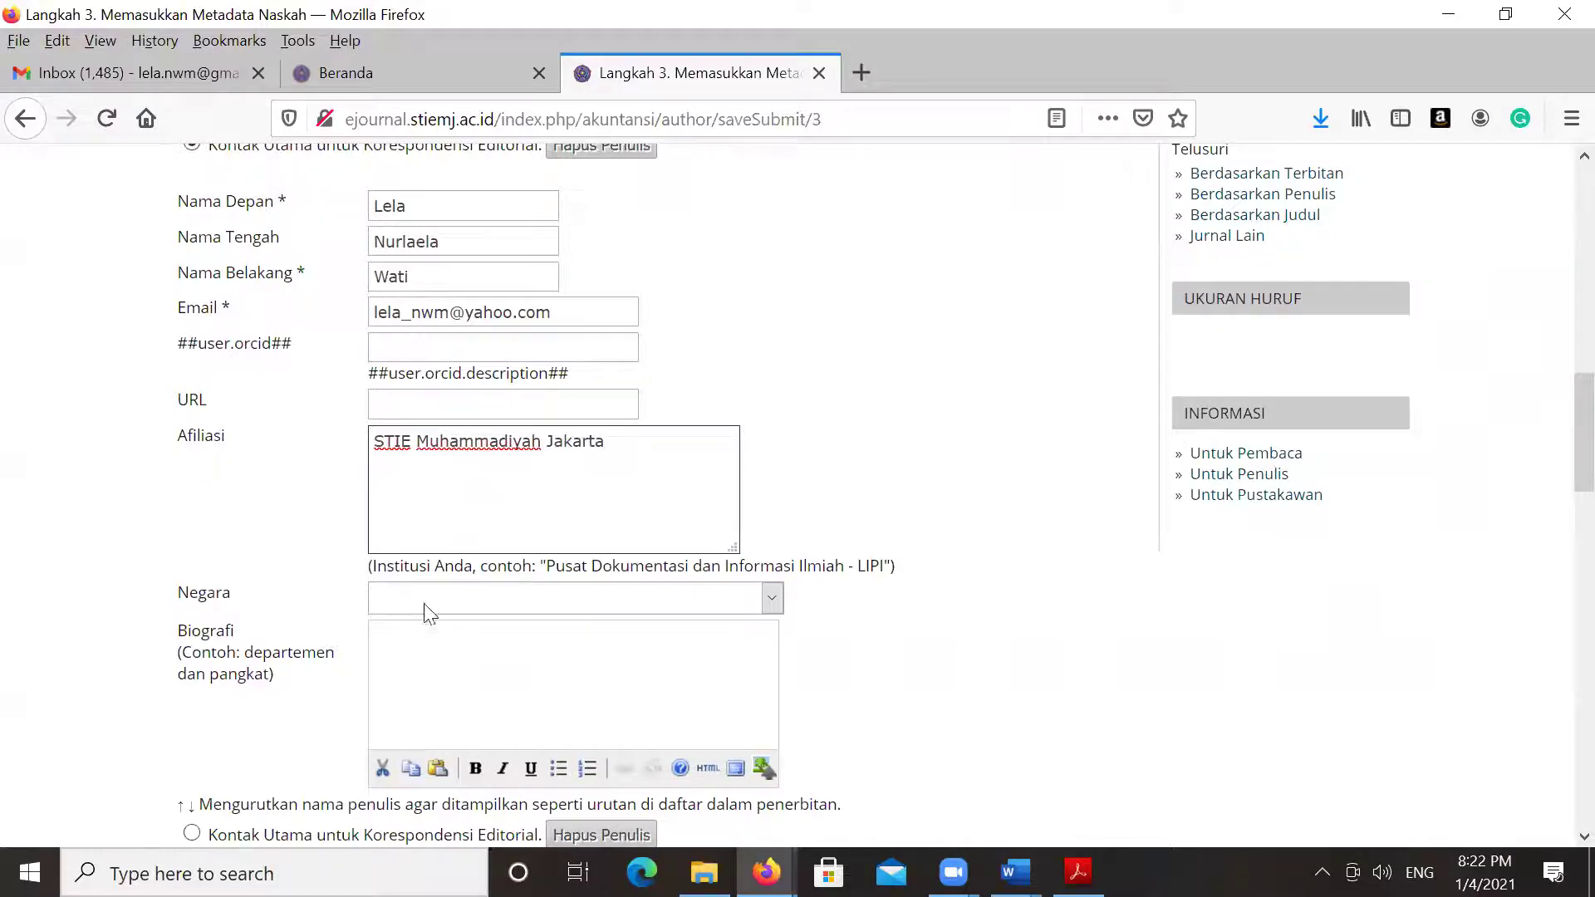
click(425, 612)
key(i)
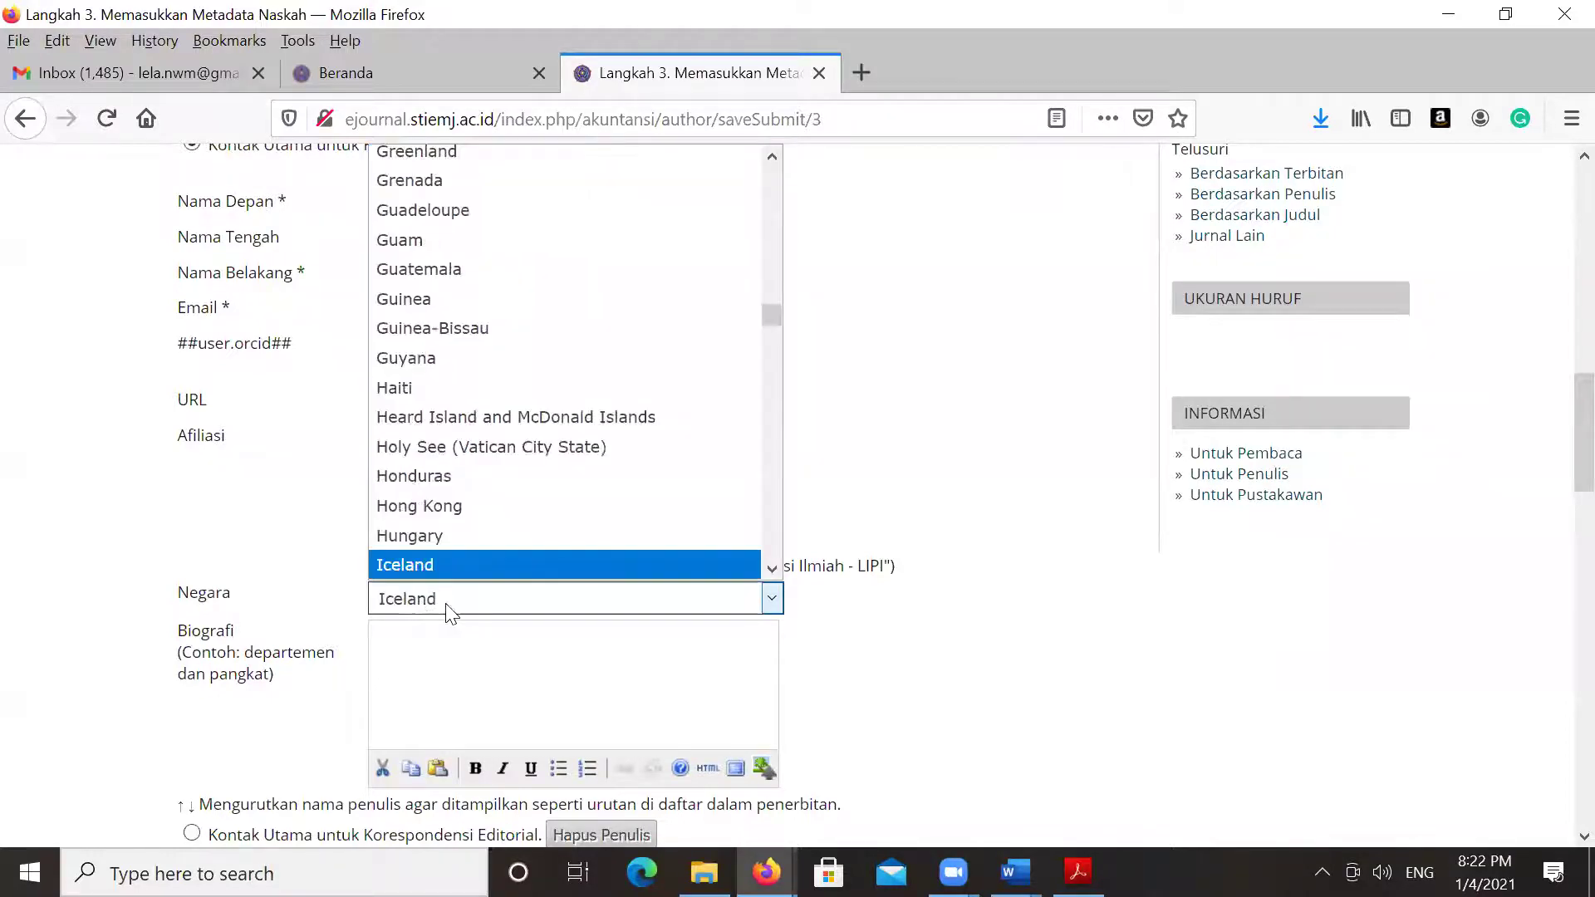
scroll(771, 572, down, 2)
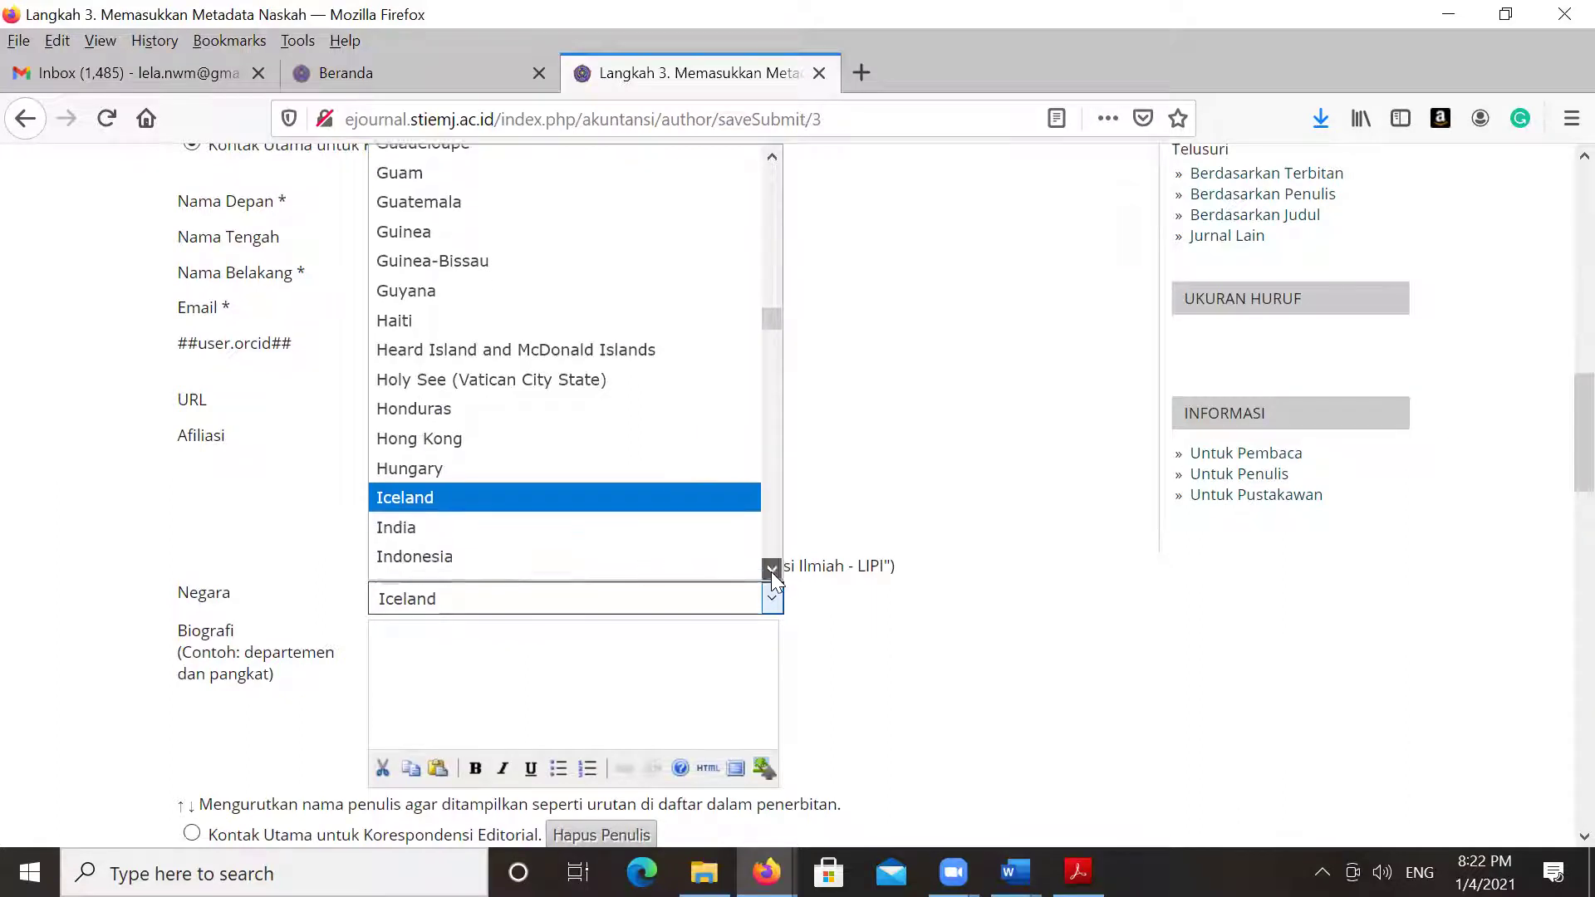
click(558, 502)
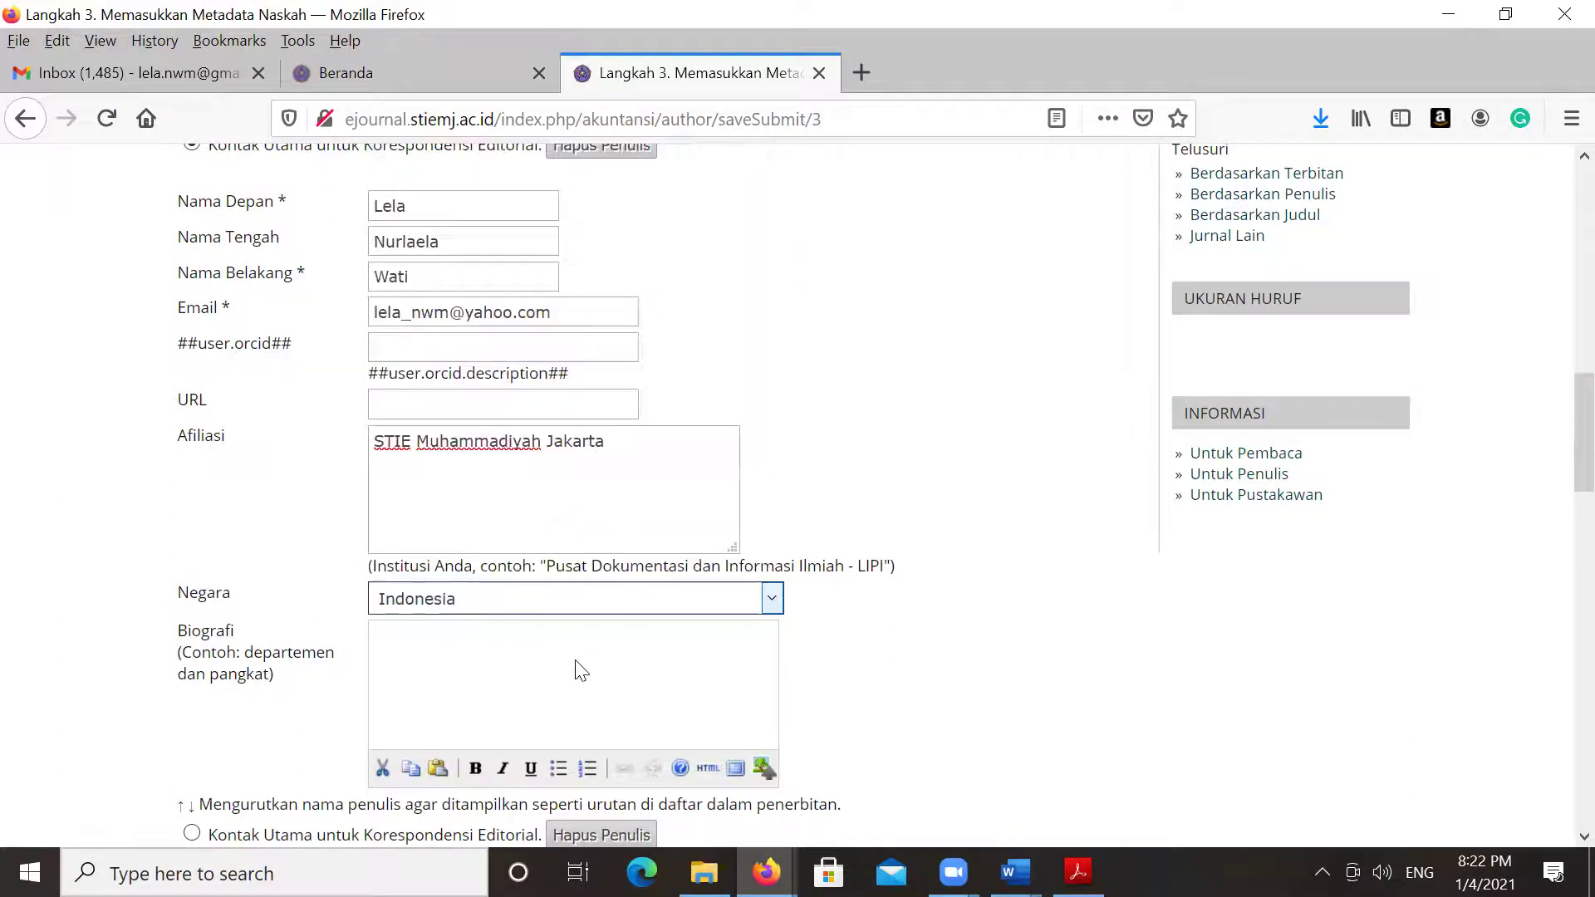
click(600, 674)
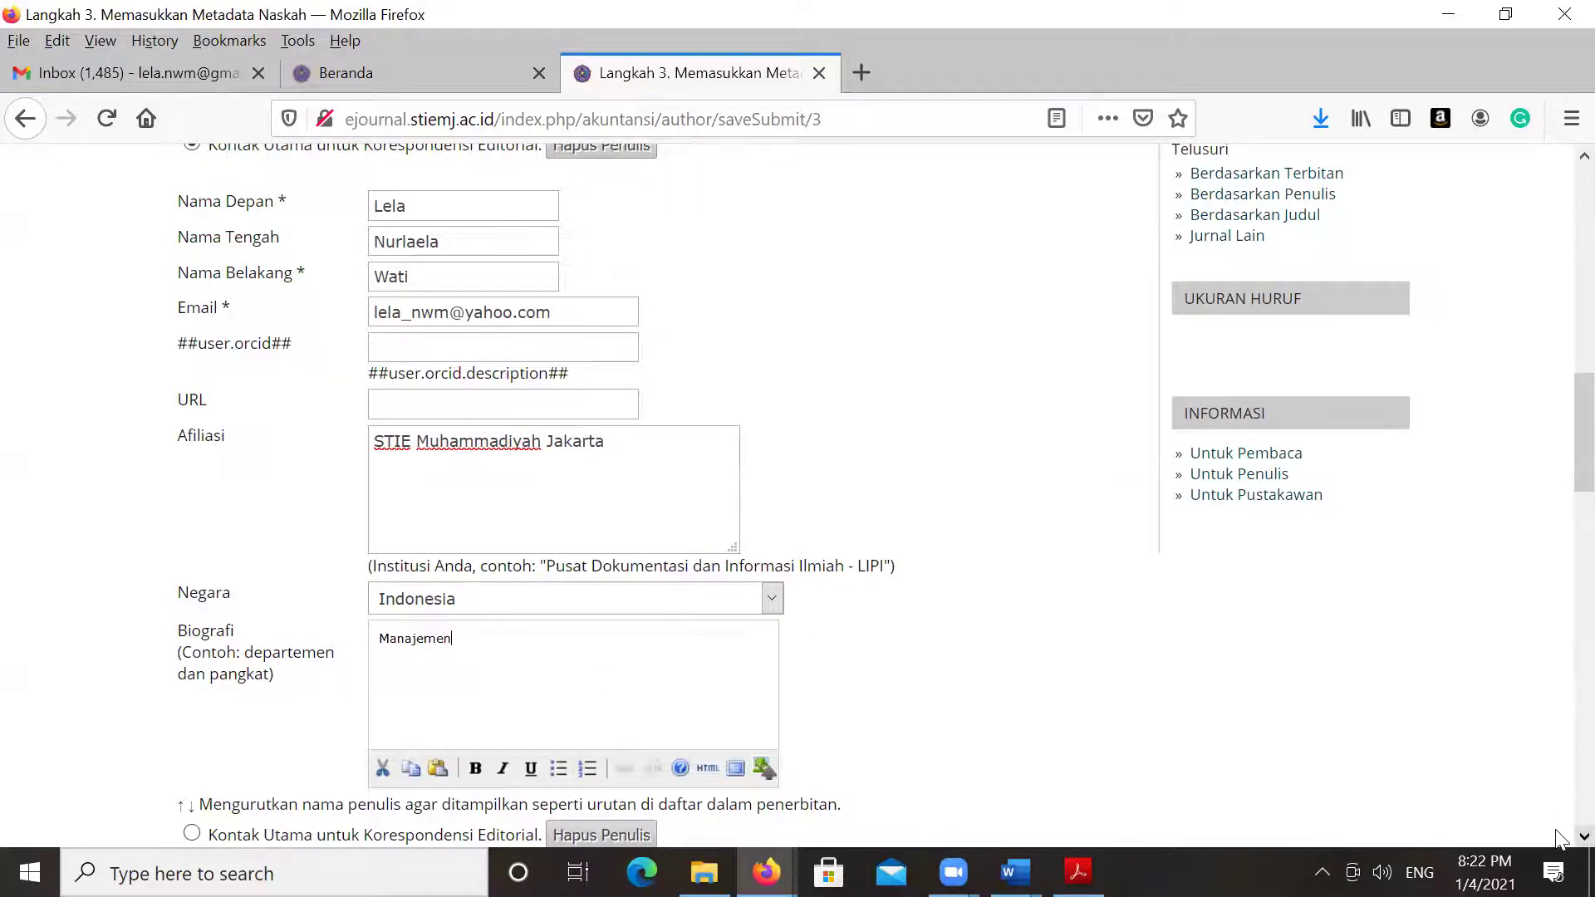
scroll(1560, 839, down, 5)
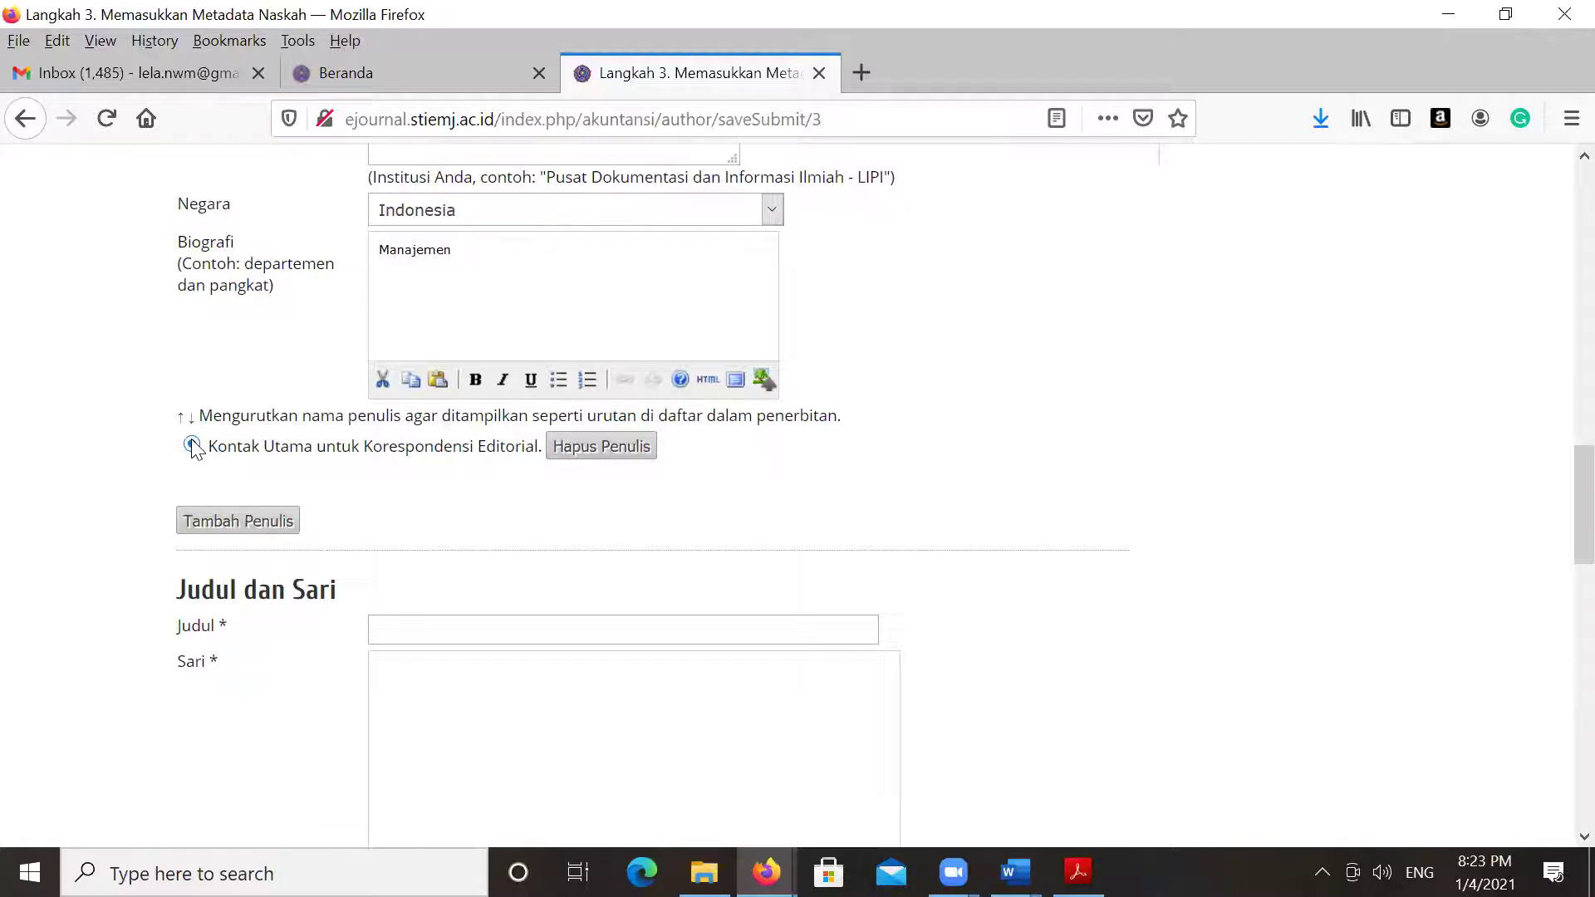
click(192, 445)
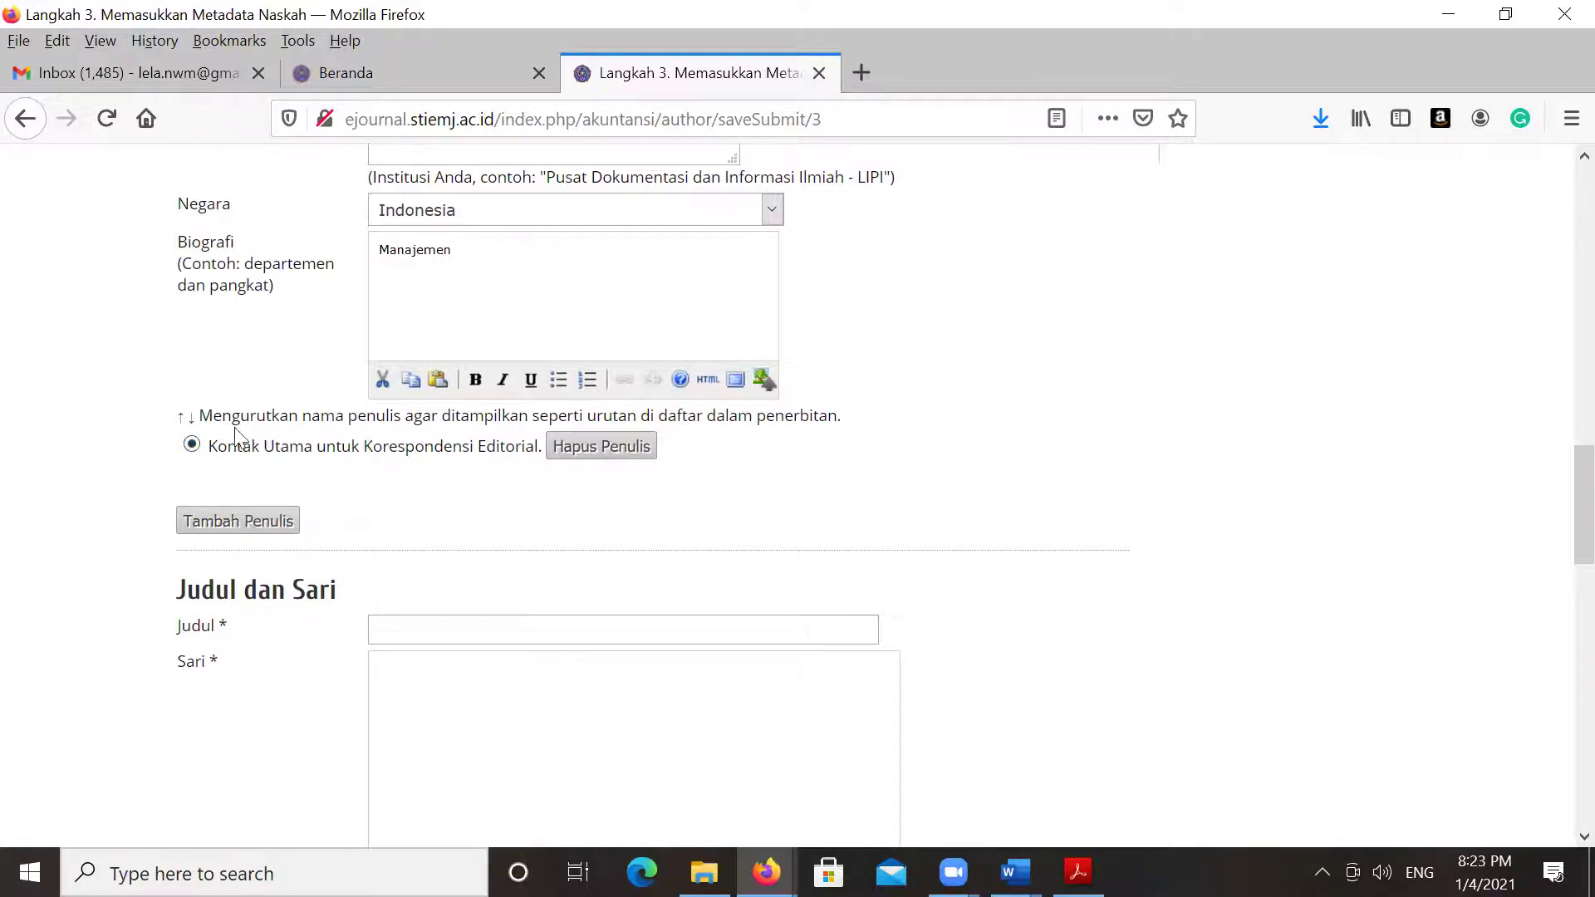
- Move the new author above the original submitting author in the author list
click(184, 421)
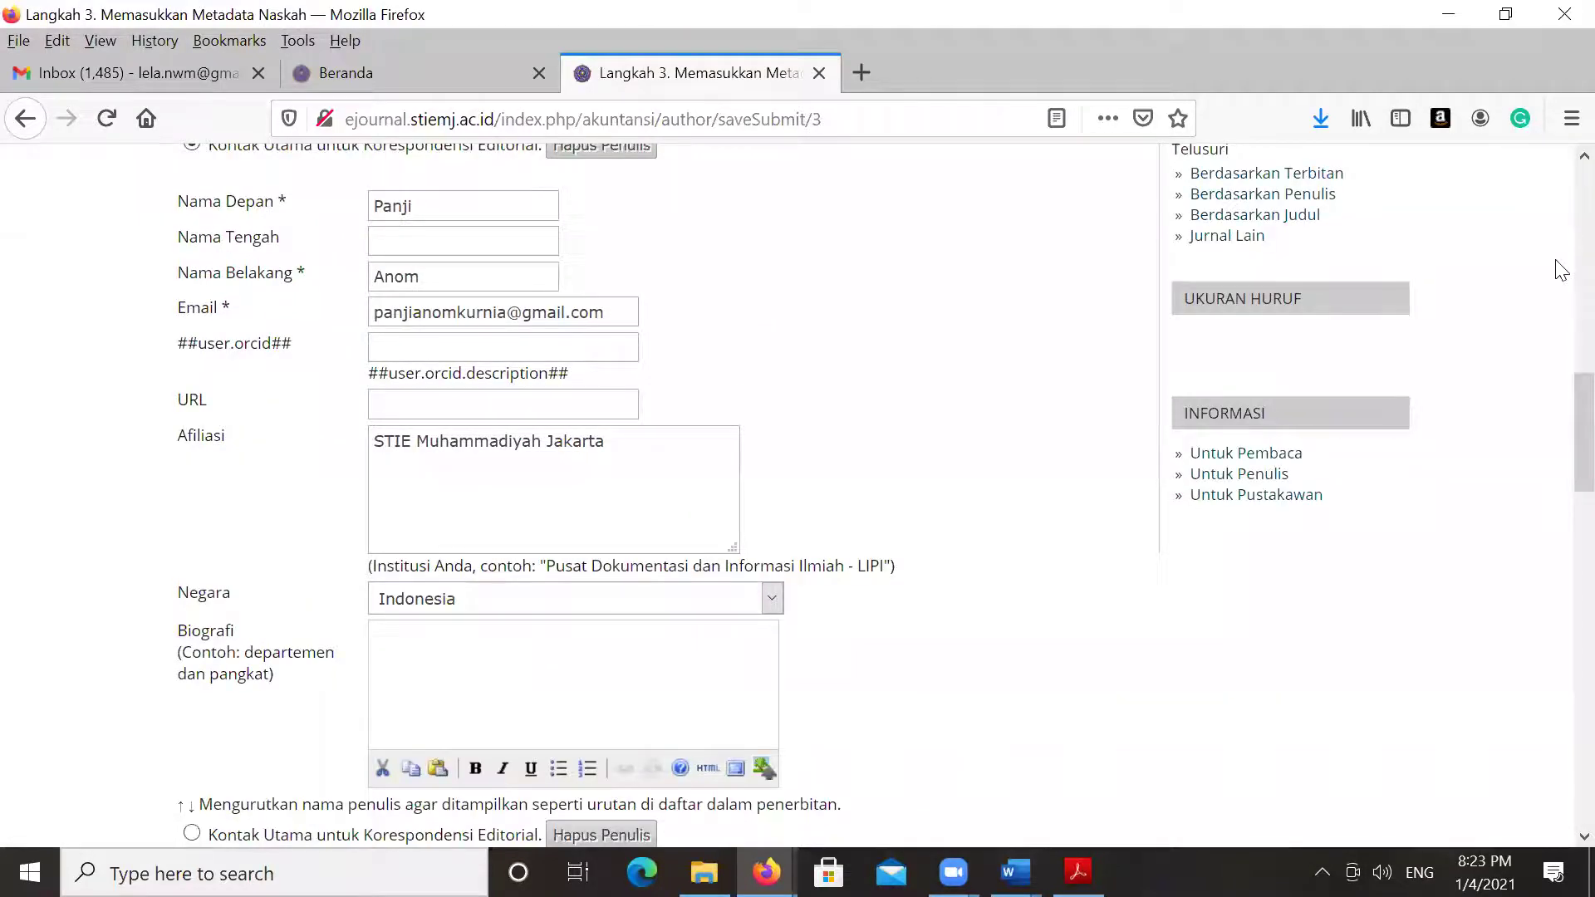
scroll(1562, 270, up, 7)
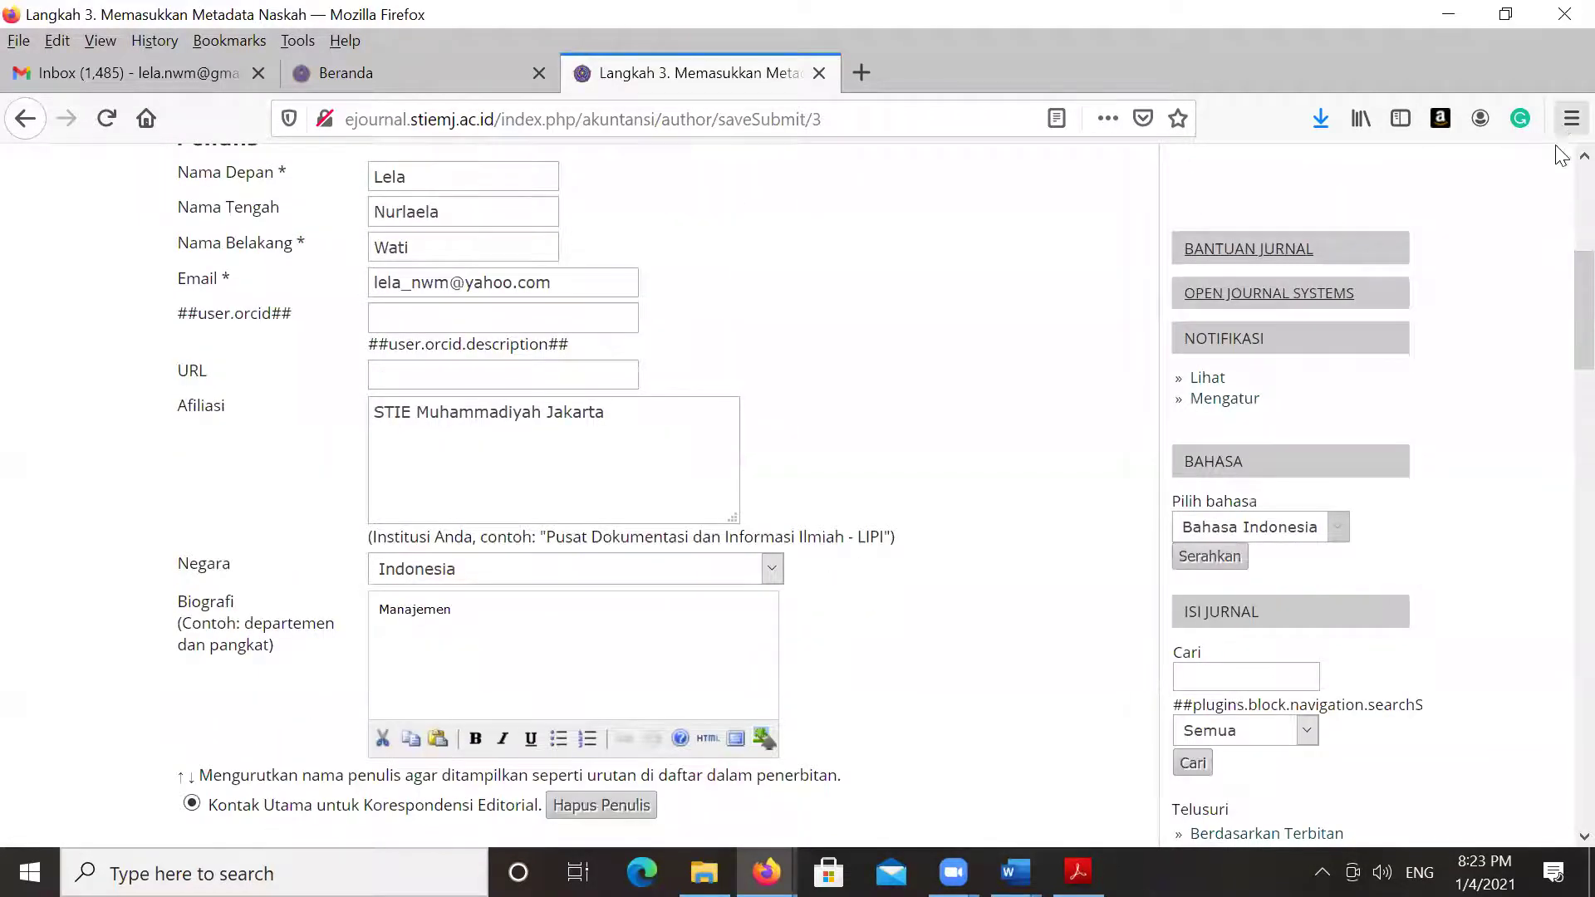
scroll(616, 421, up, 5)
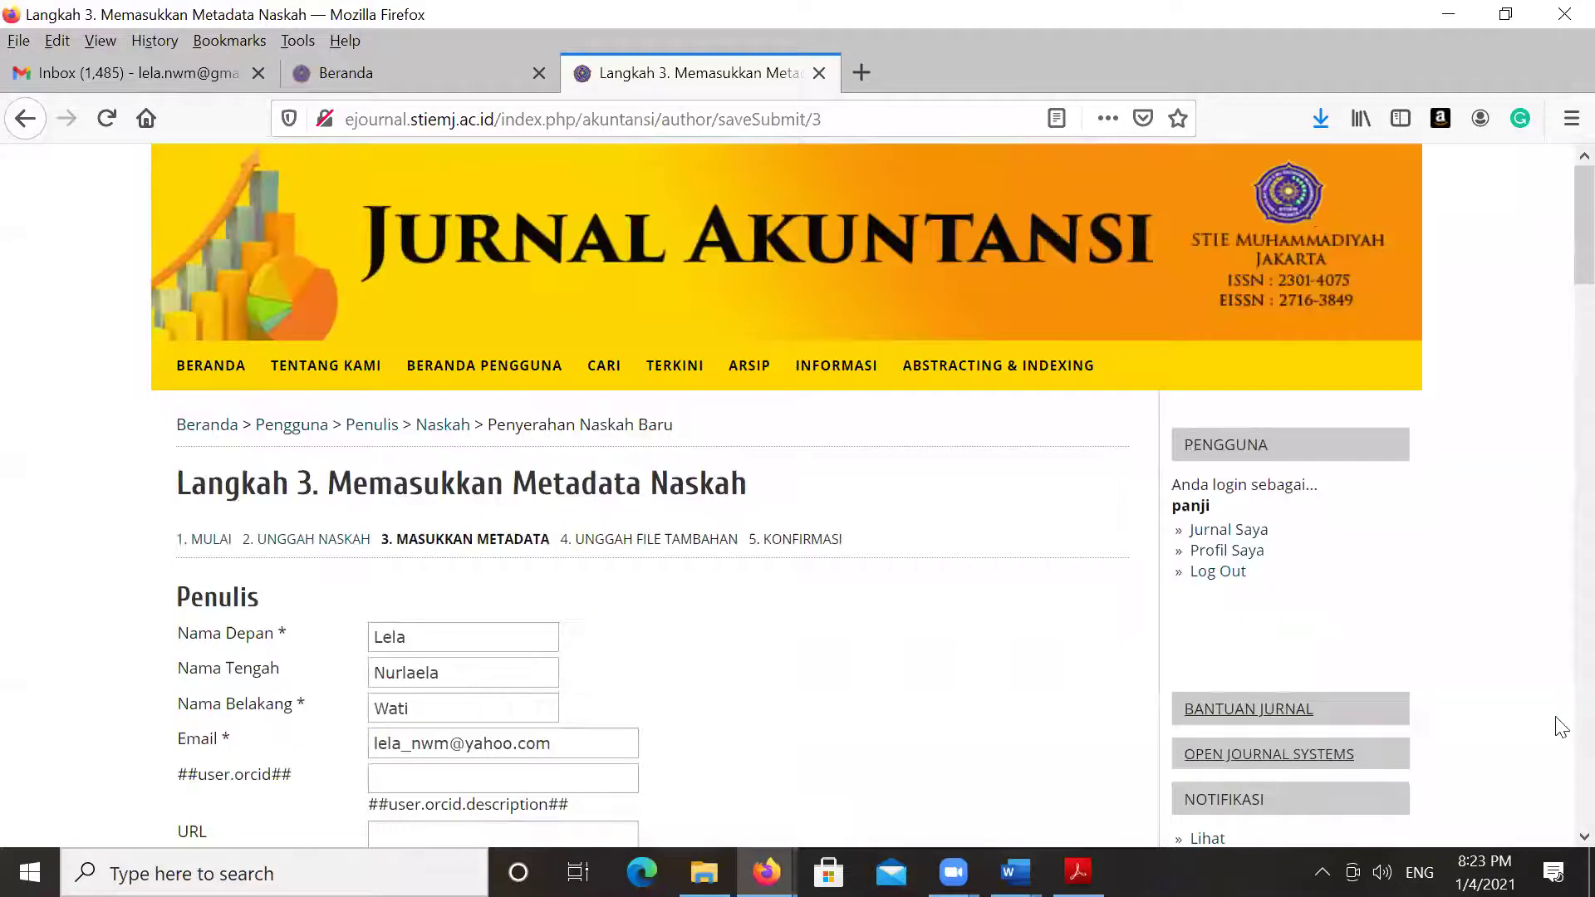
scroll(1560, 748, down, 7)
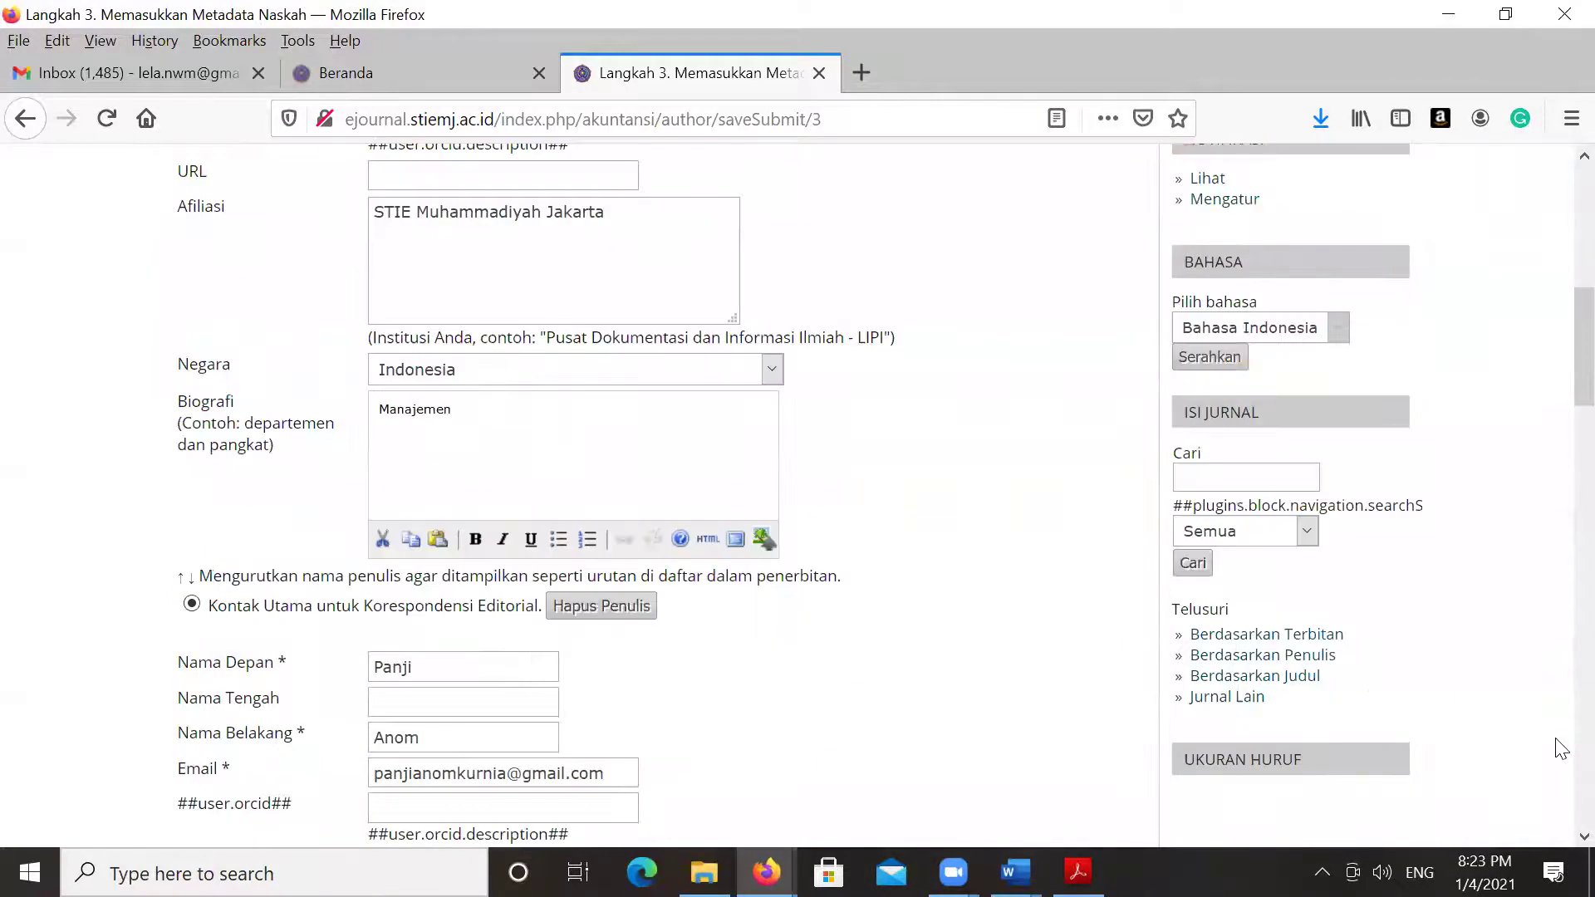
click(182, 584)
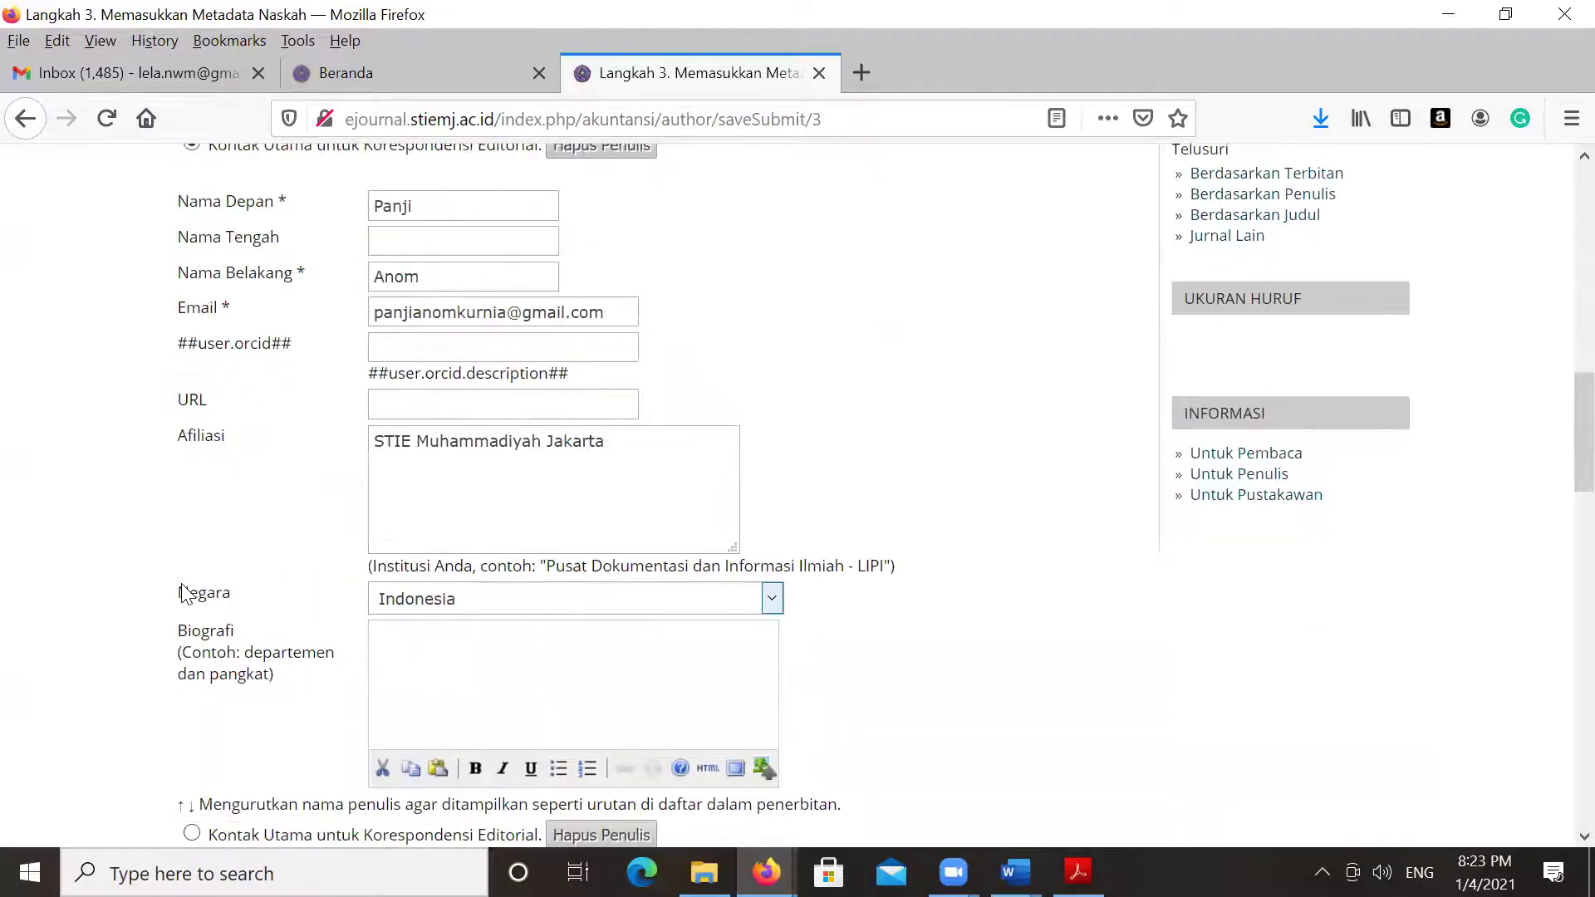
scroll(1560, 720, down, 7)
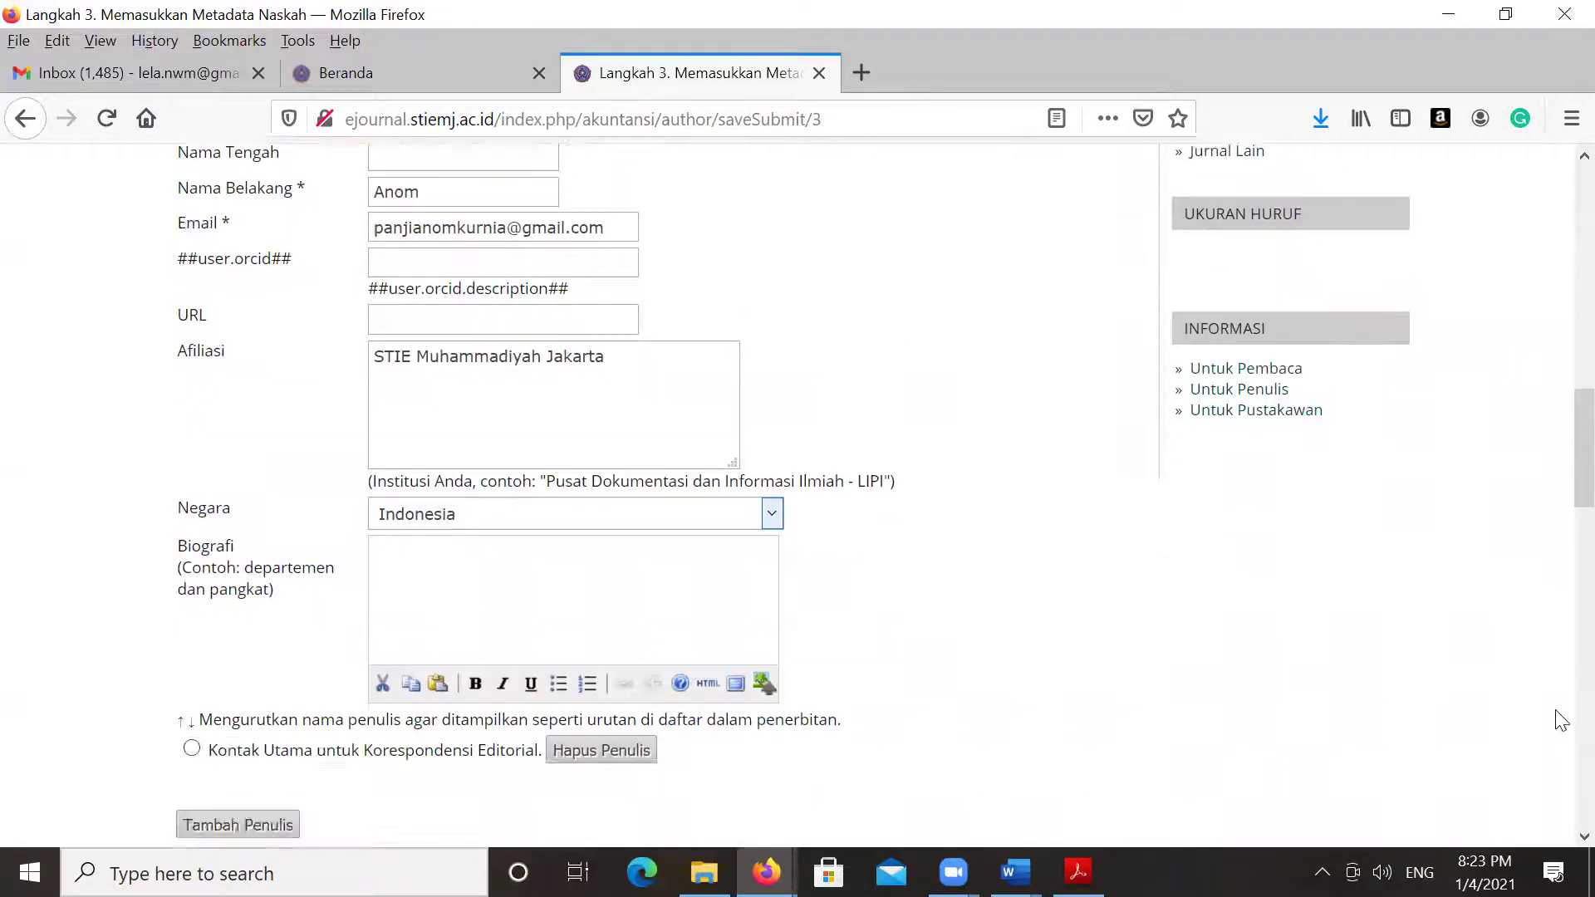
click(632, 362)
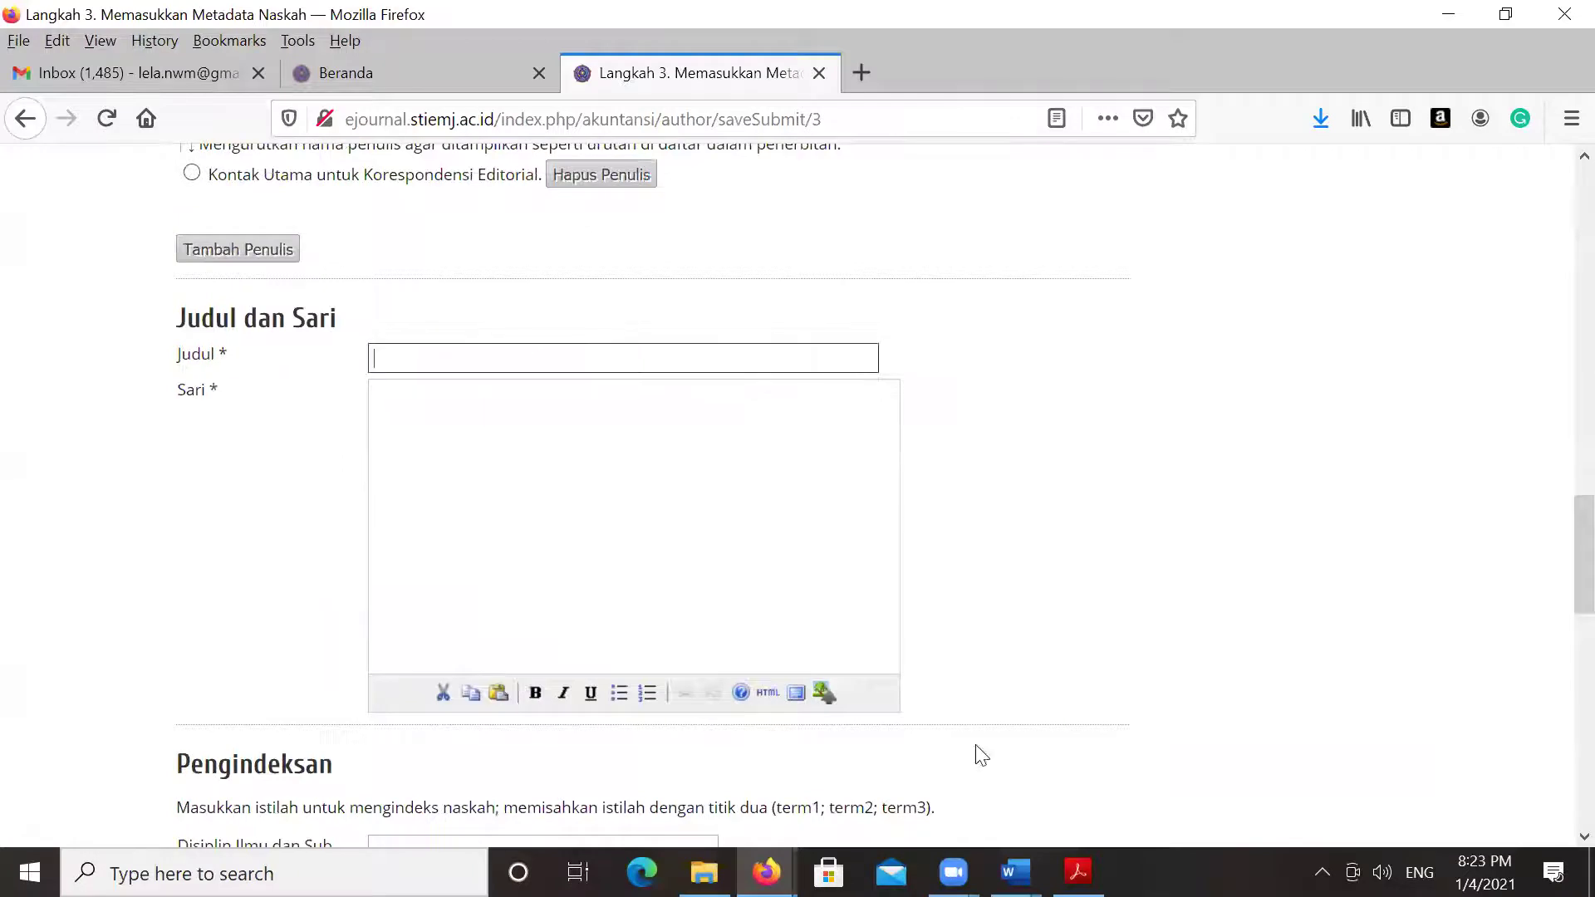
click(705, 873)
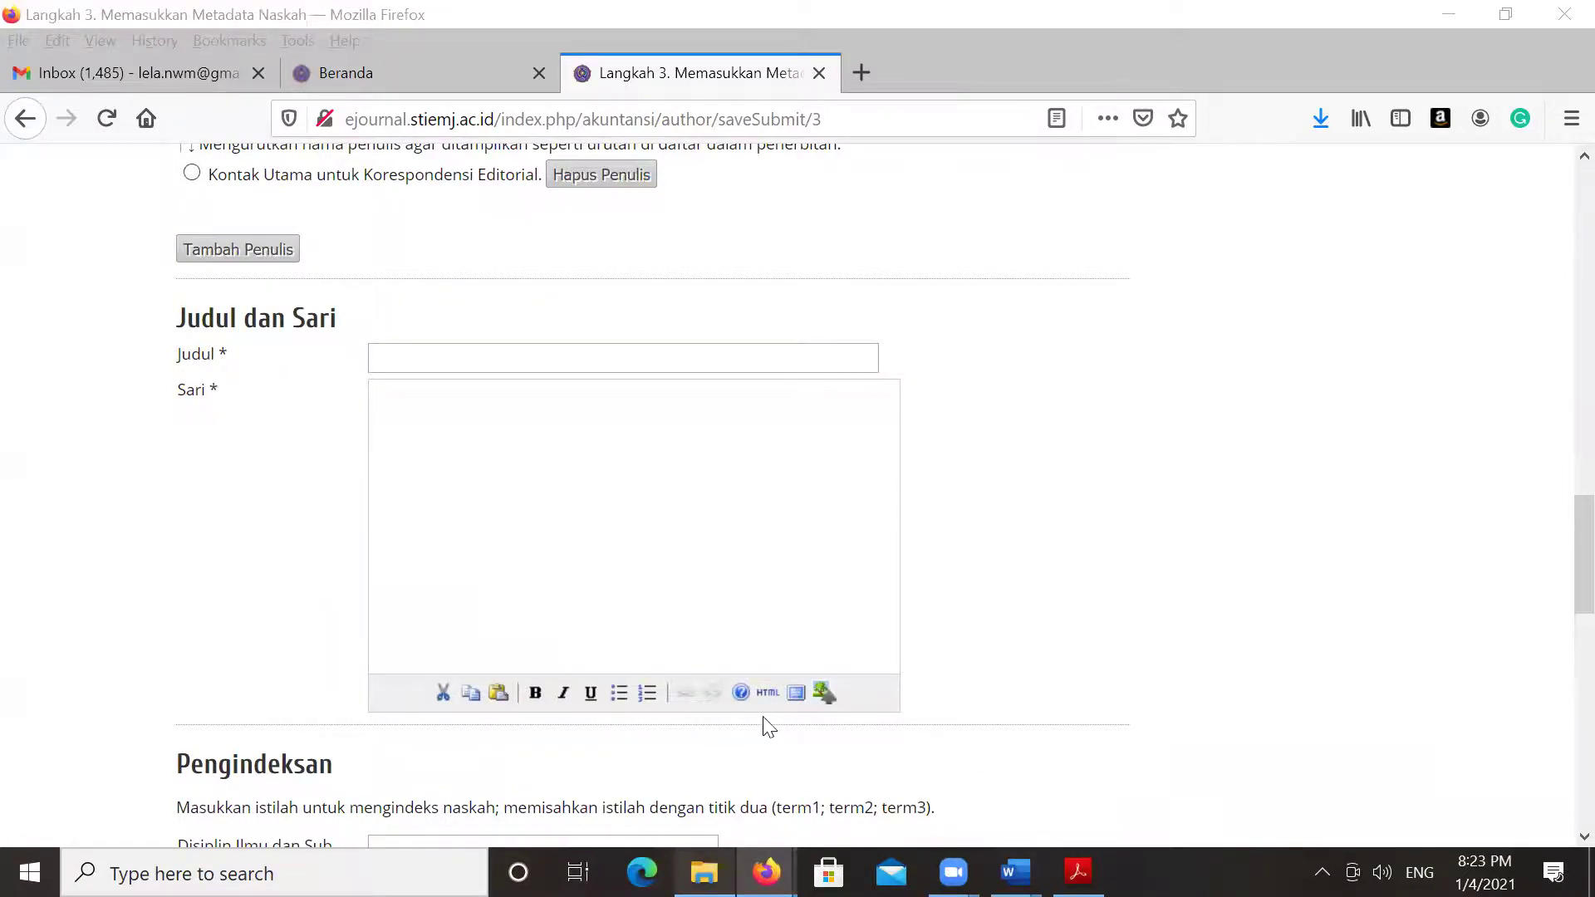
- Open the jurnal mislia manuscript from D:\JURNAL-STIEMJ\AKUNTANSI-0220\April-2020 in Word
click(174, 659)
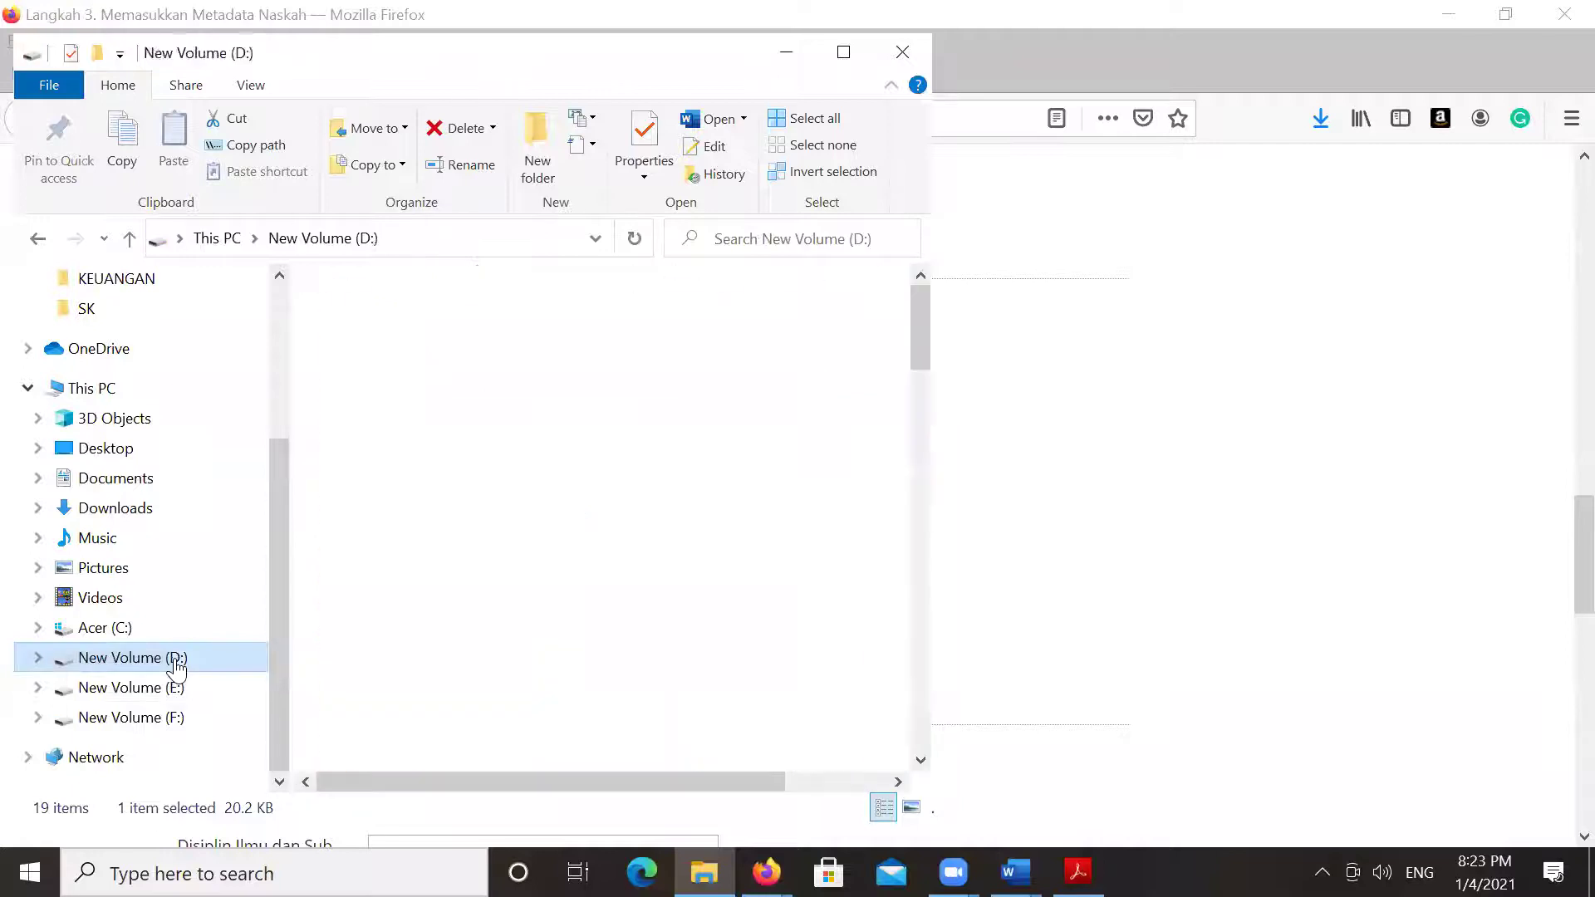
click(923, 721)
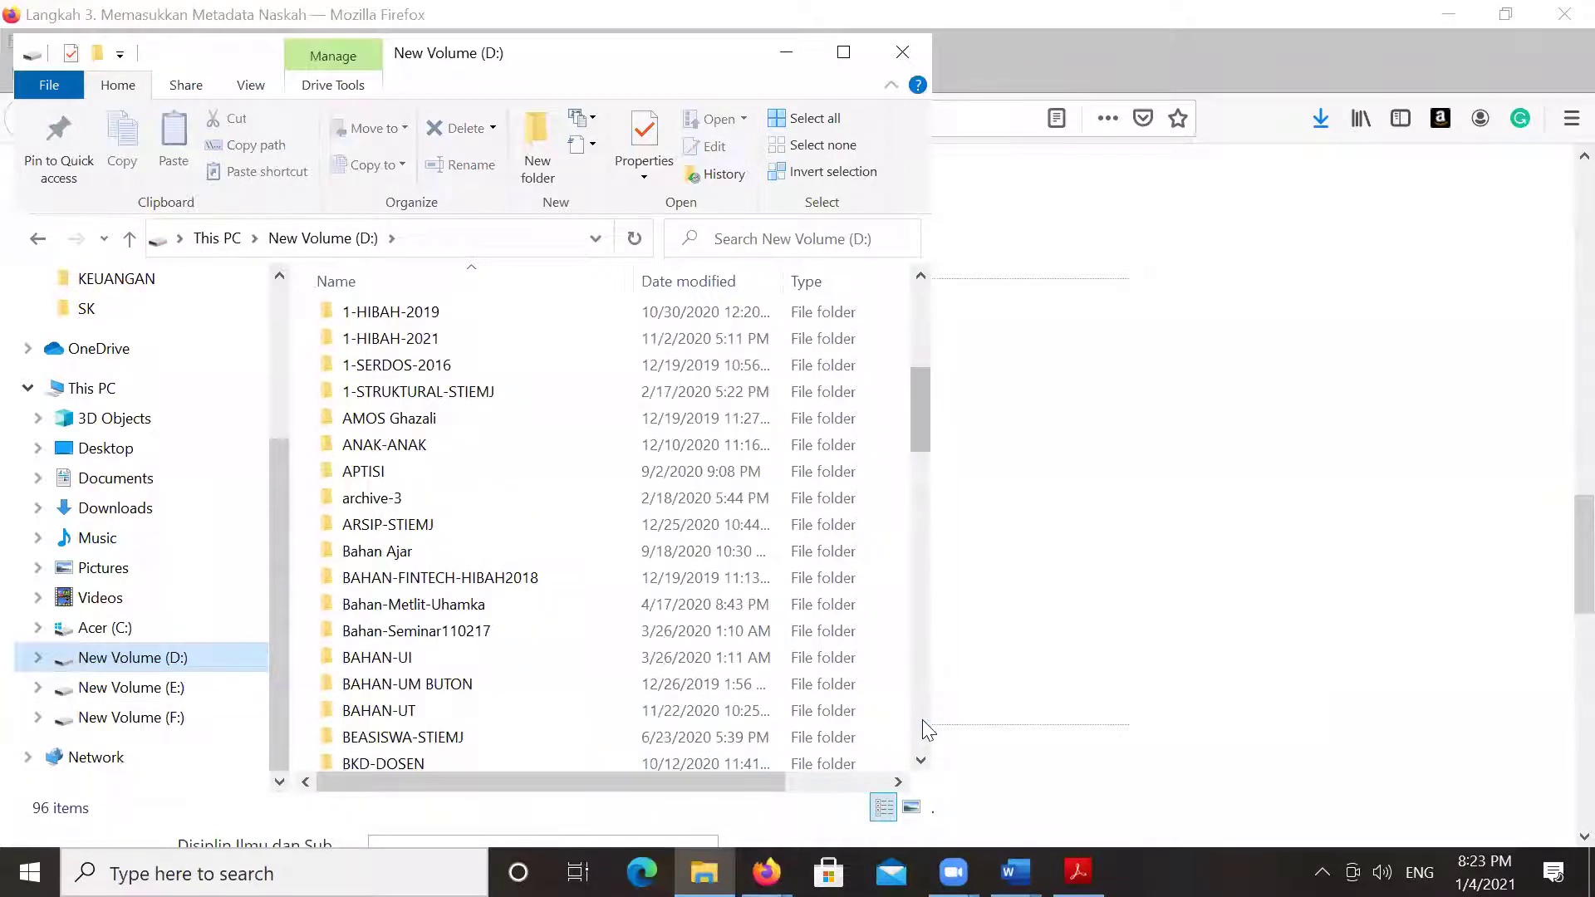
click(922, 720)
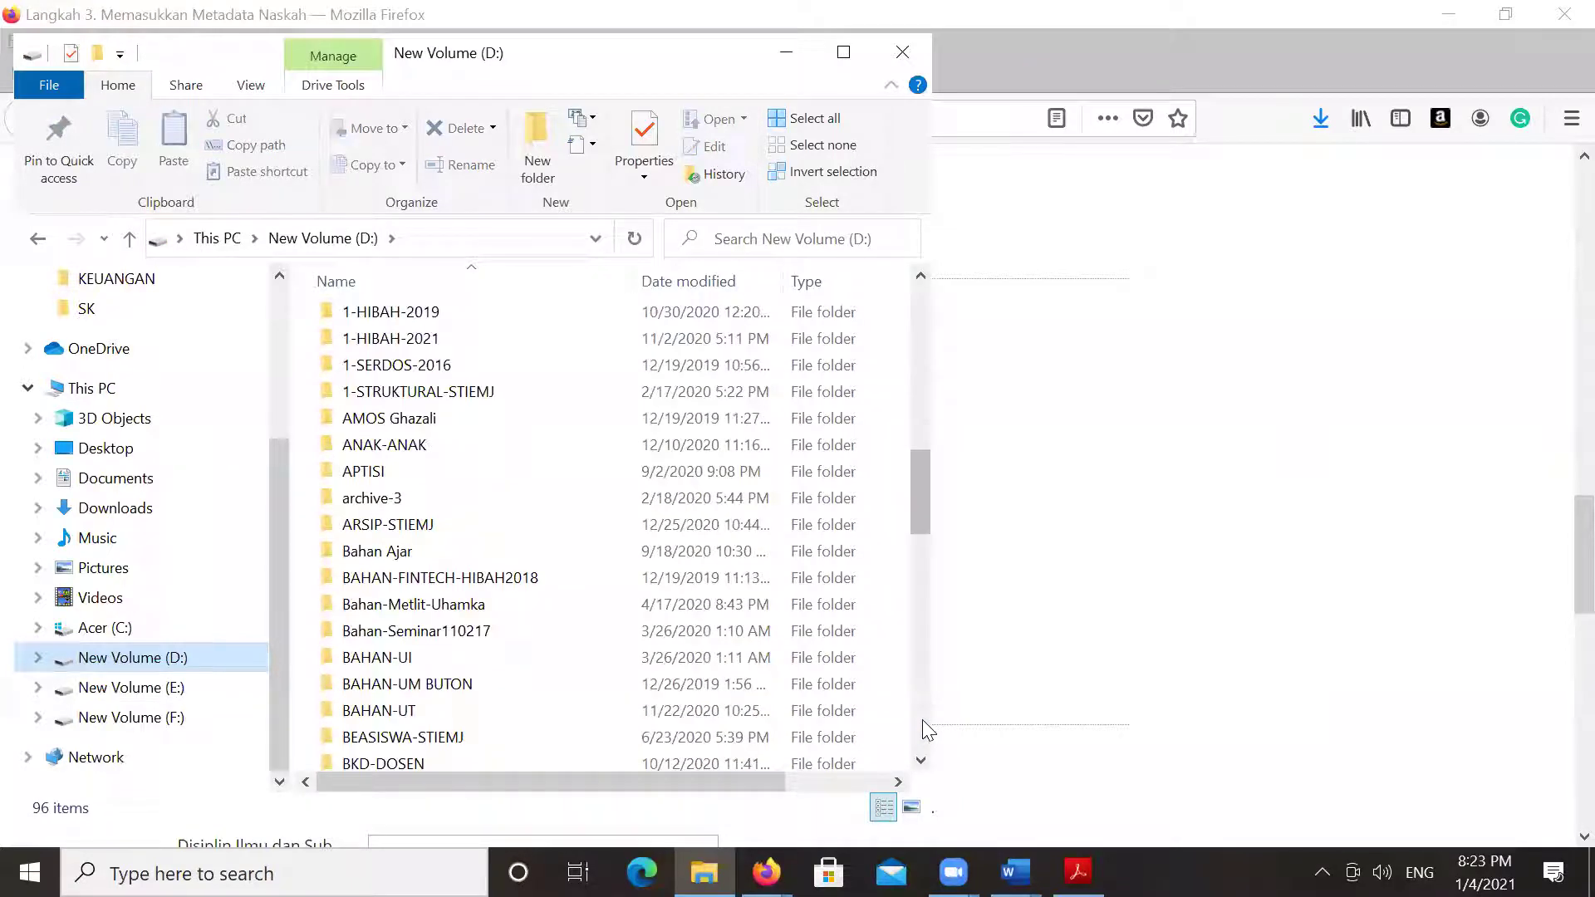
click(927, 728)
click(428, 526)
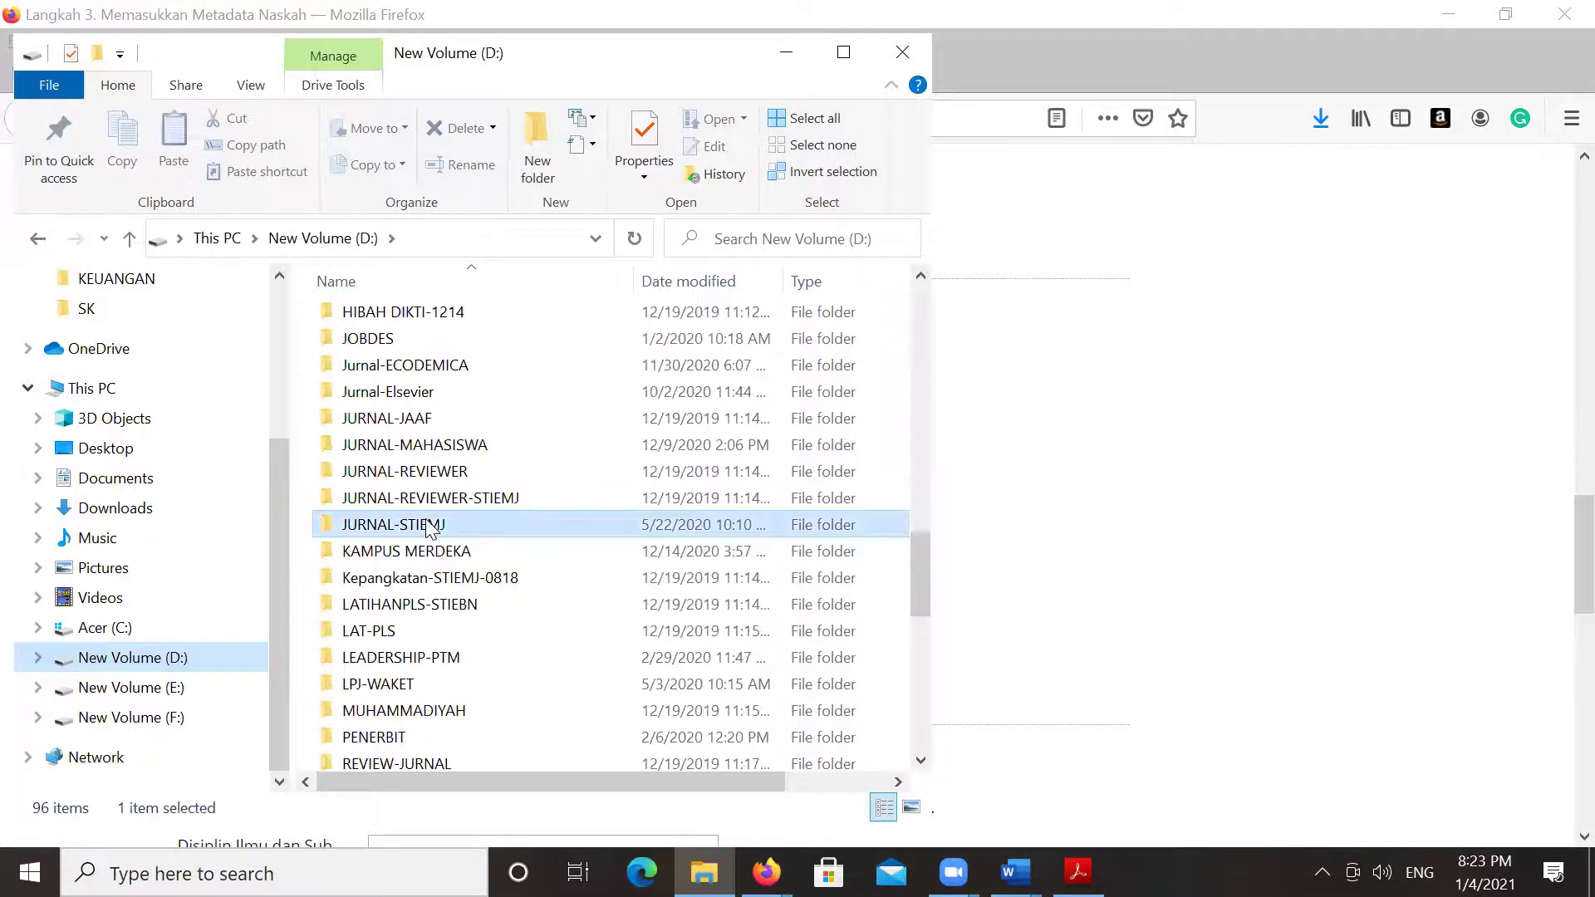
double_click(429, 526)
click(402, 321)
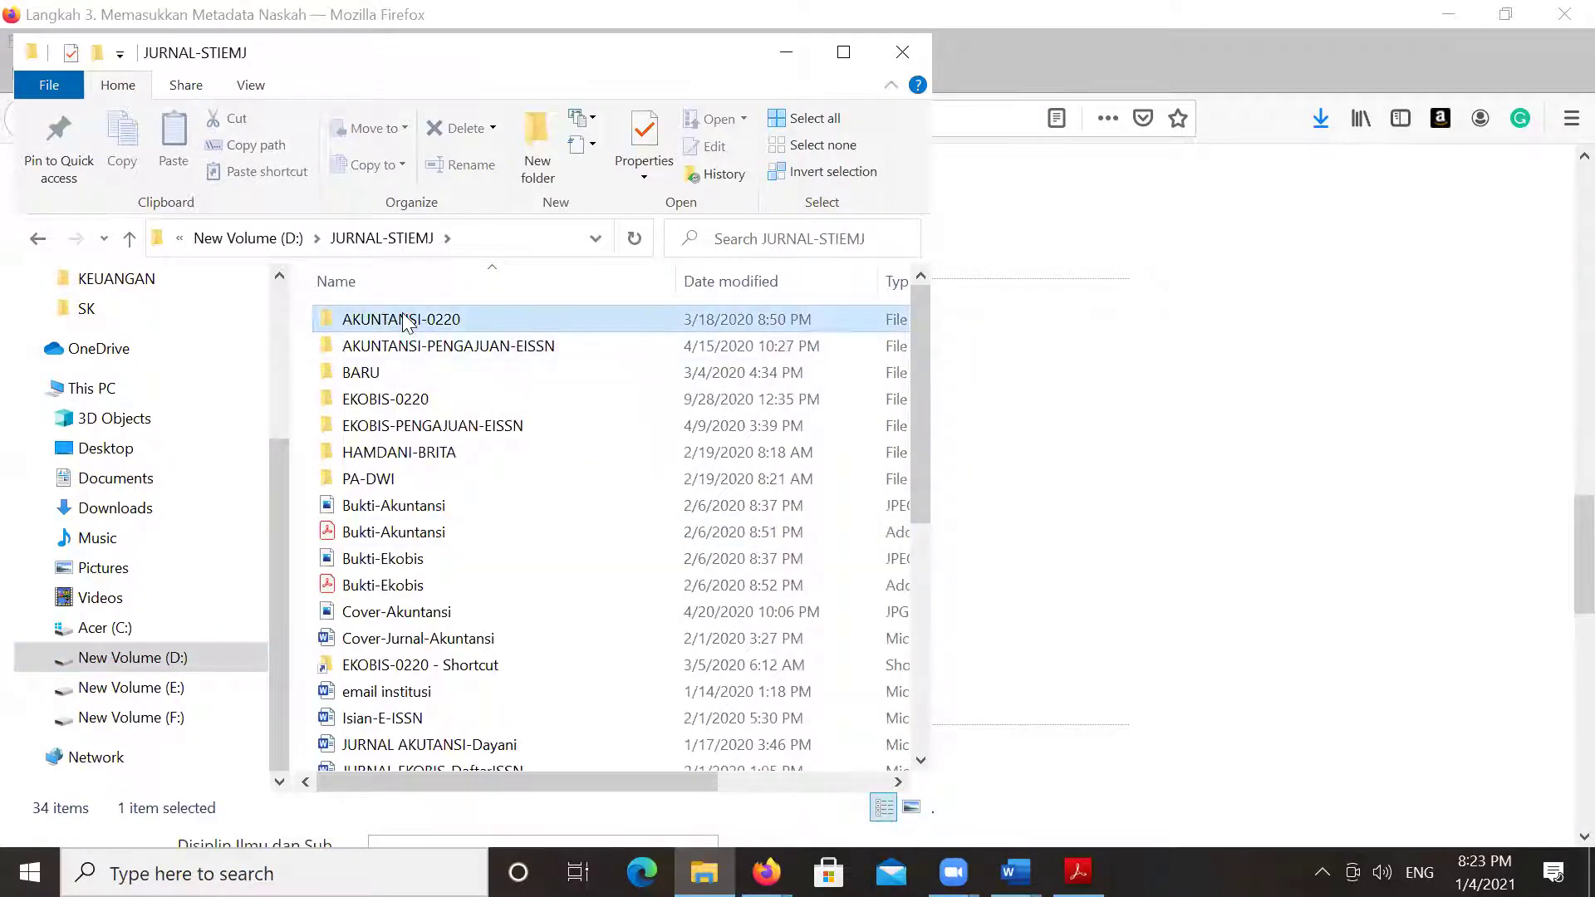
double_click(402, 321)
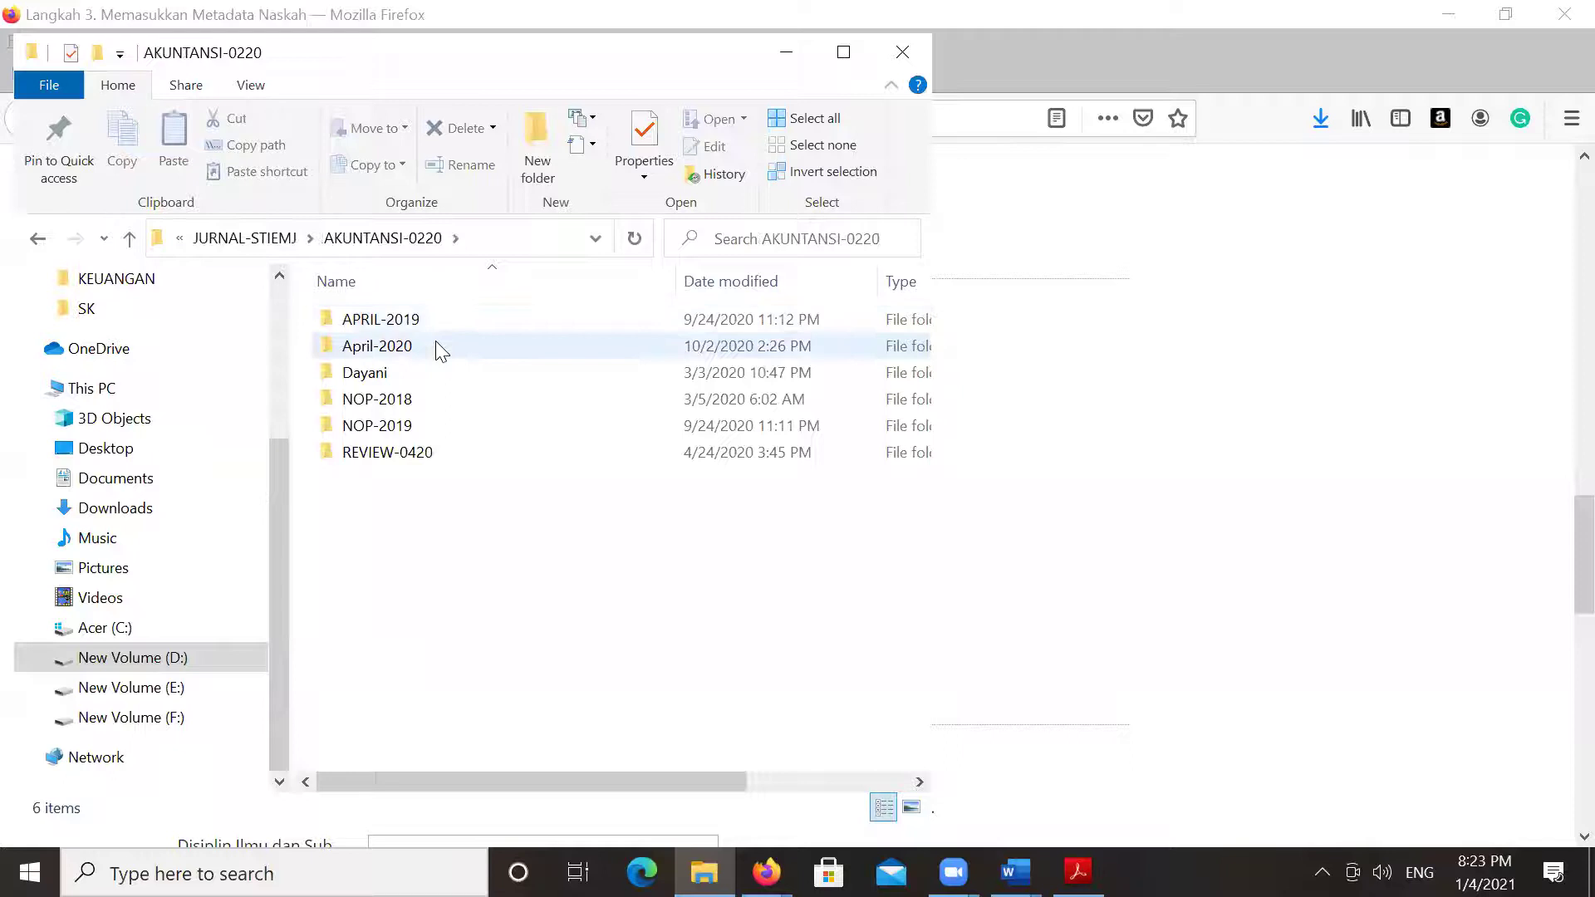
click(436, 346)
double_click(436, 346)
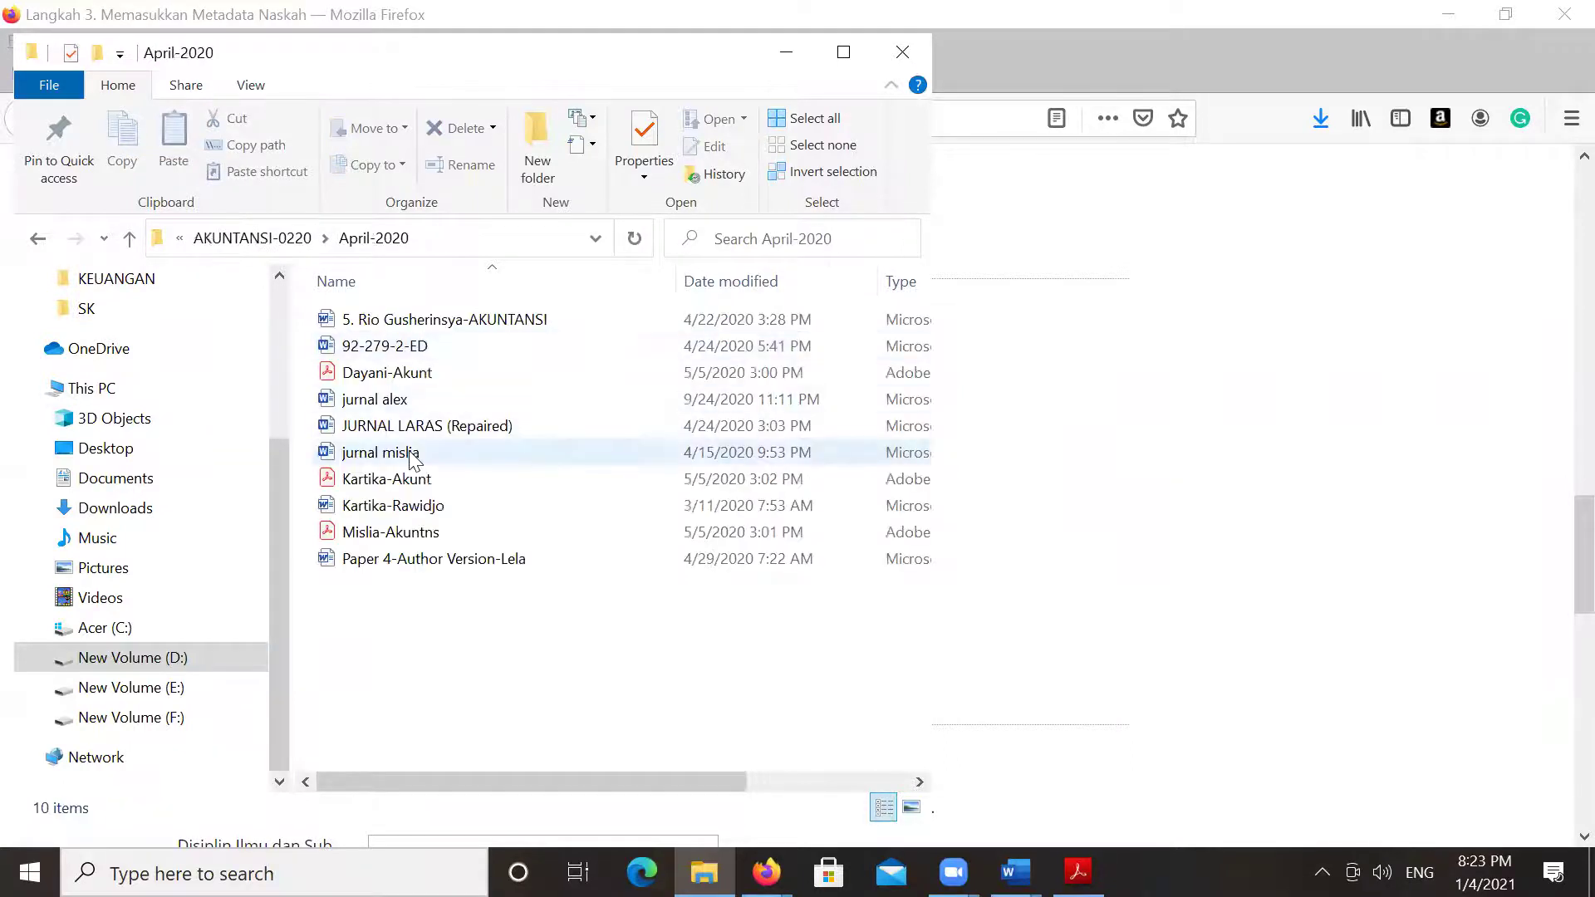
double_click(413, 455)
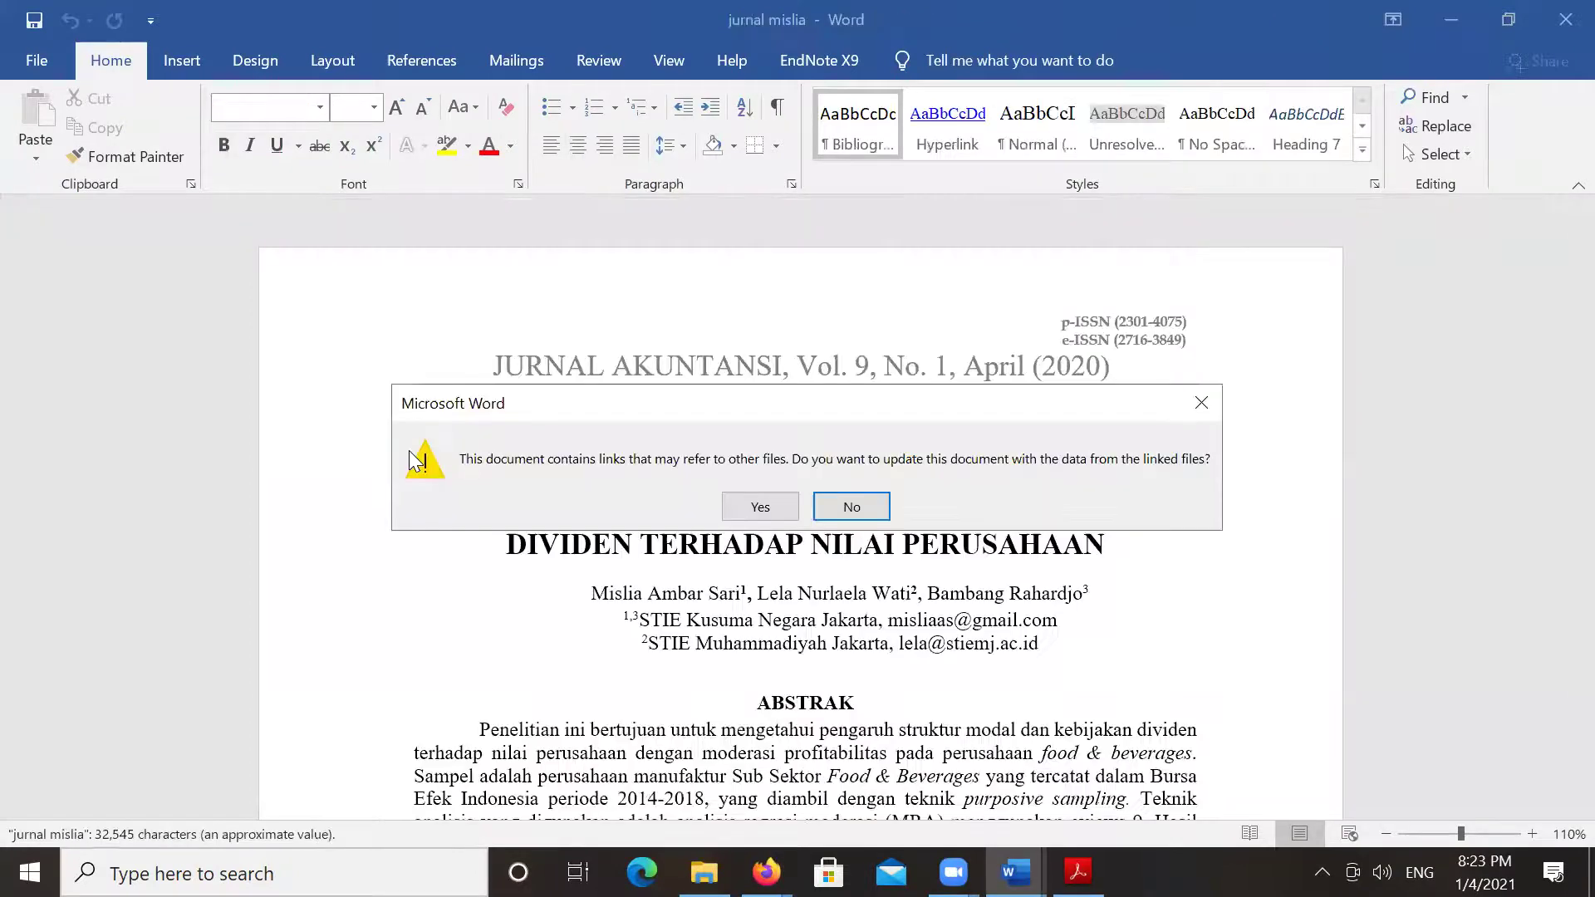
- Copy the three-line article title from the manuscript and restore down the Word window
click(786, 508)
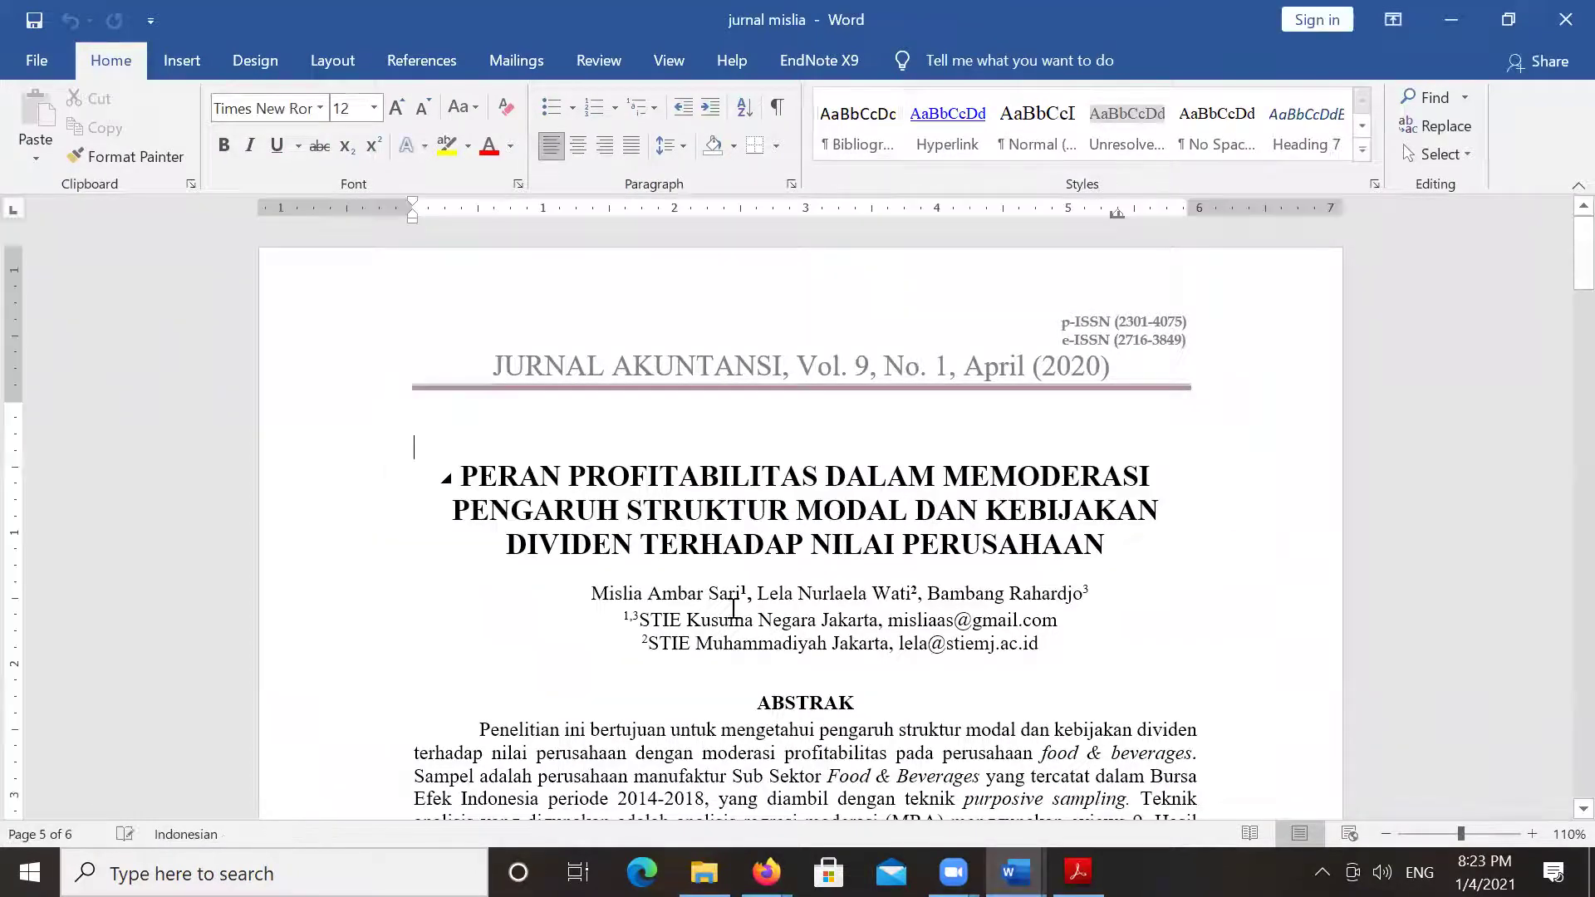
drag(464, 471, 1135, 549)
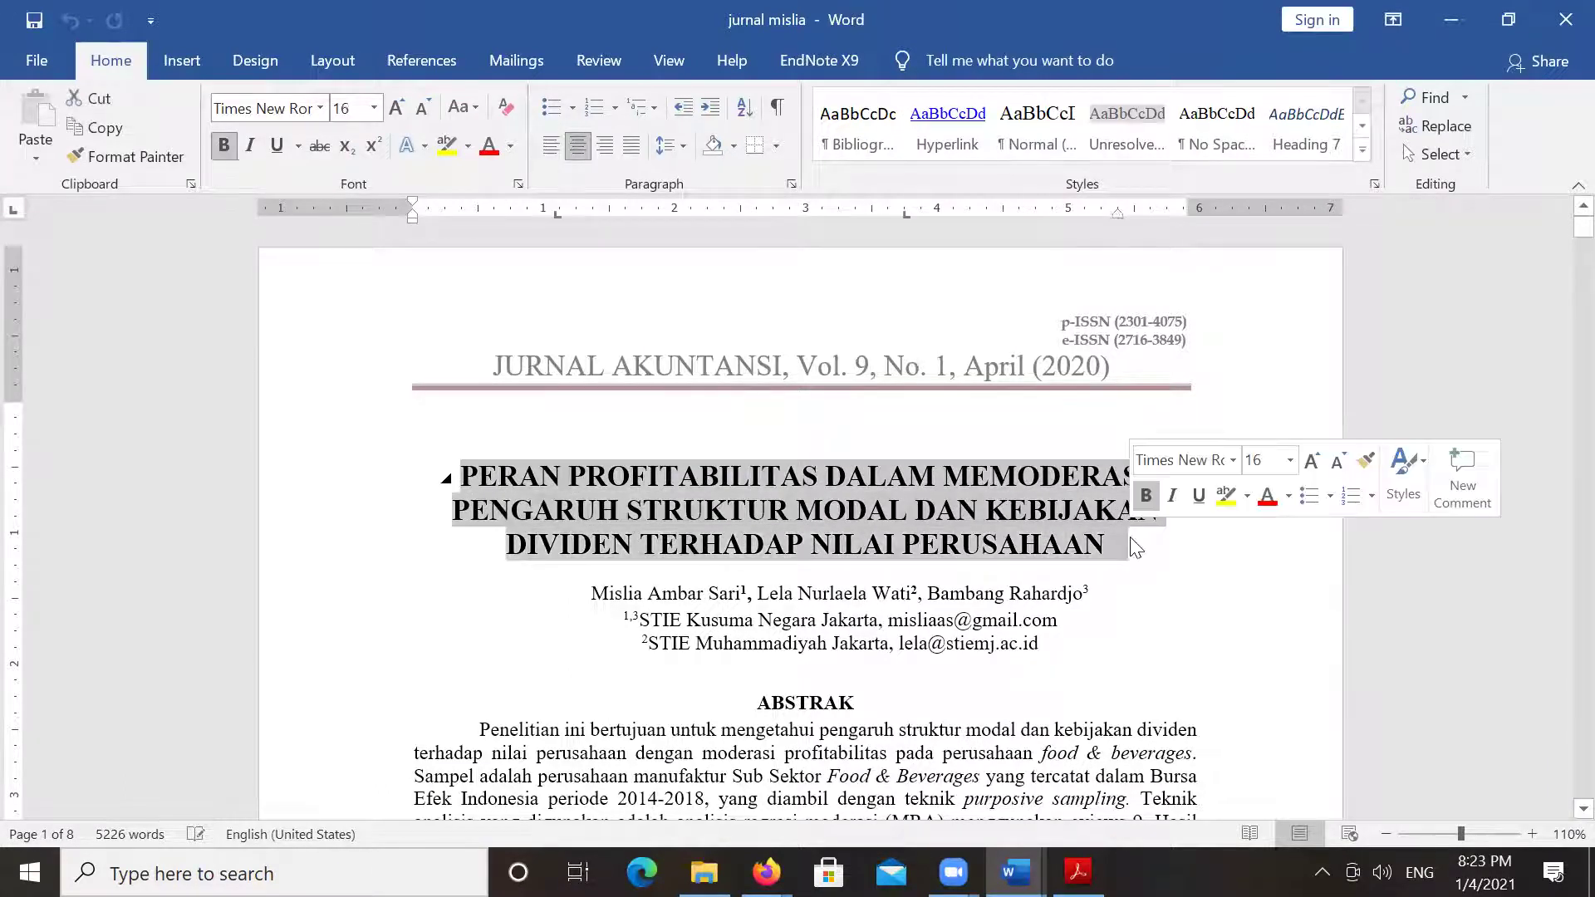
key(ctrl+c)
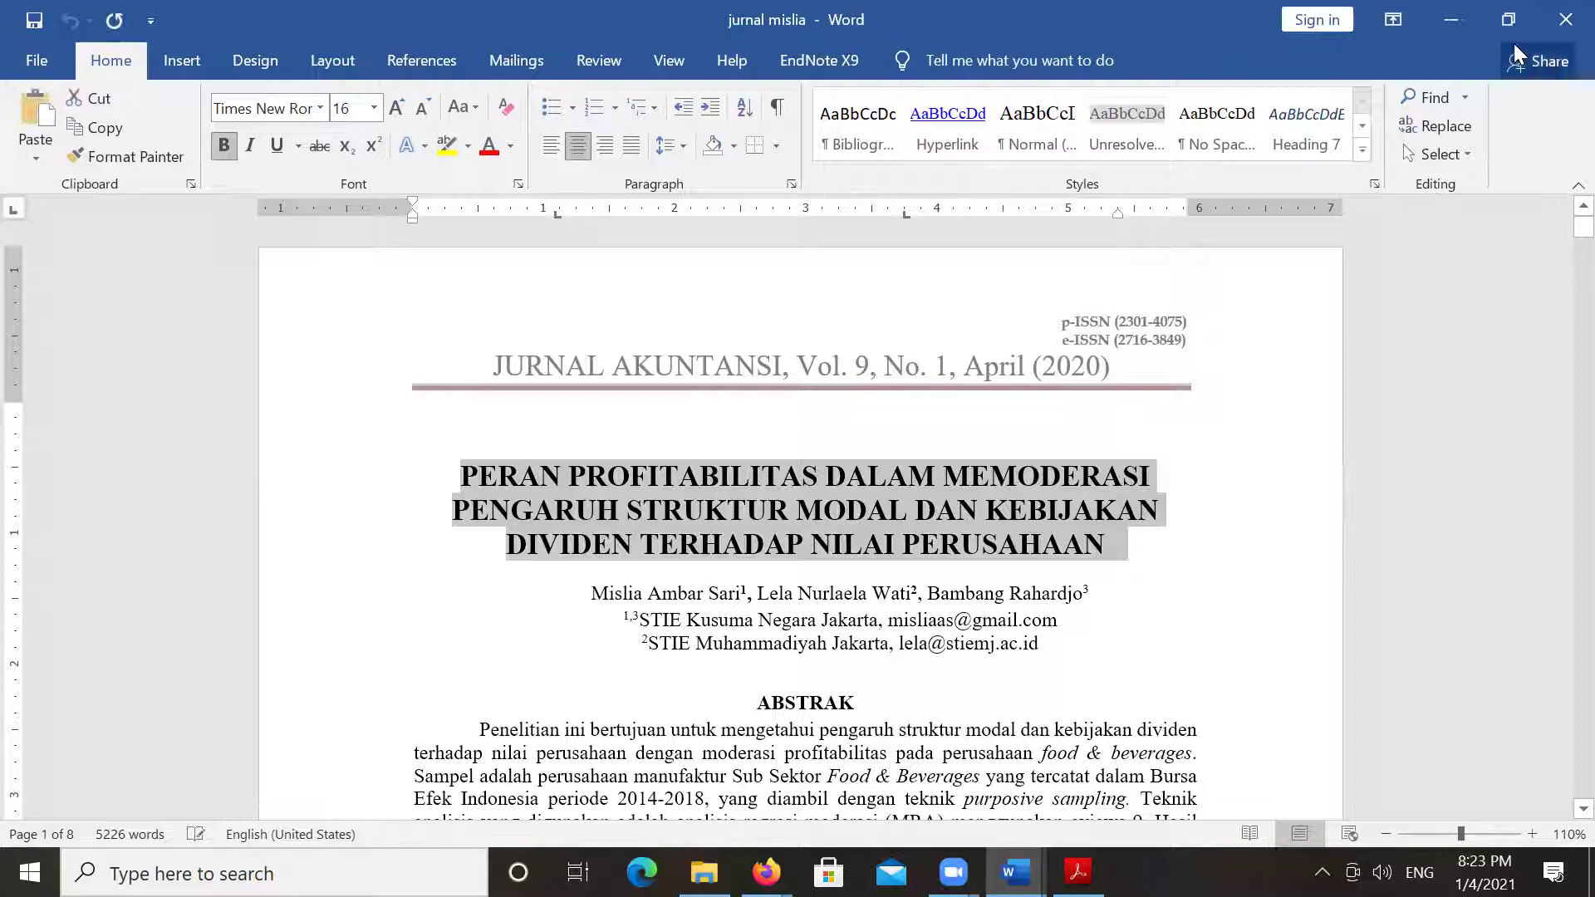
click(1519, 20)
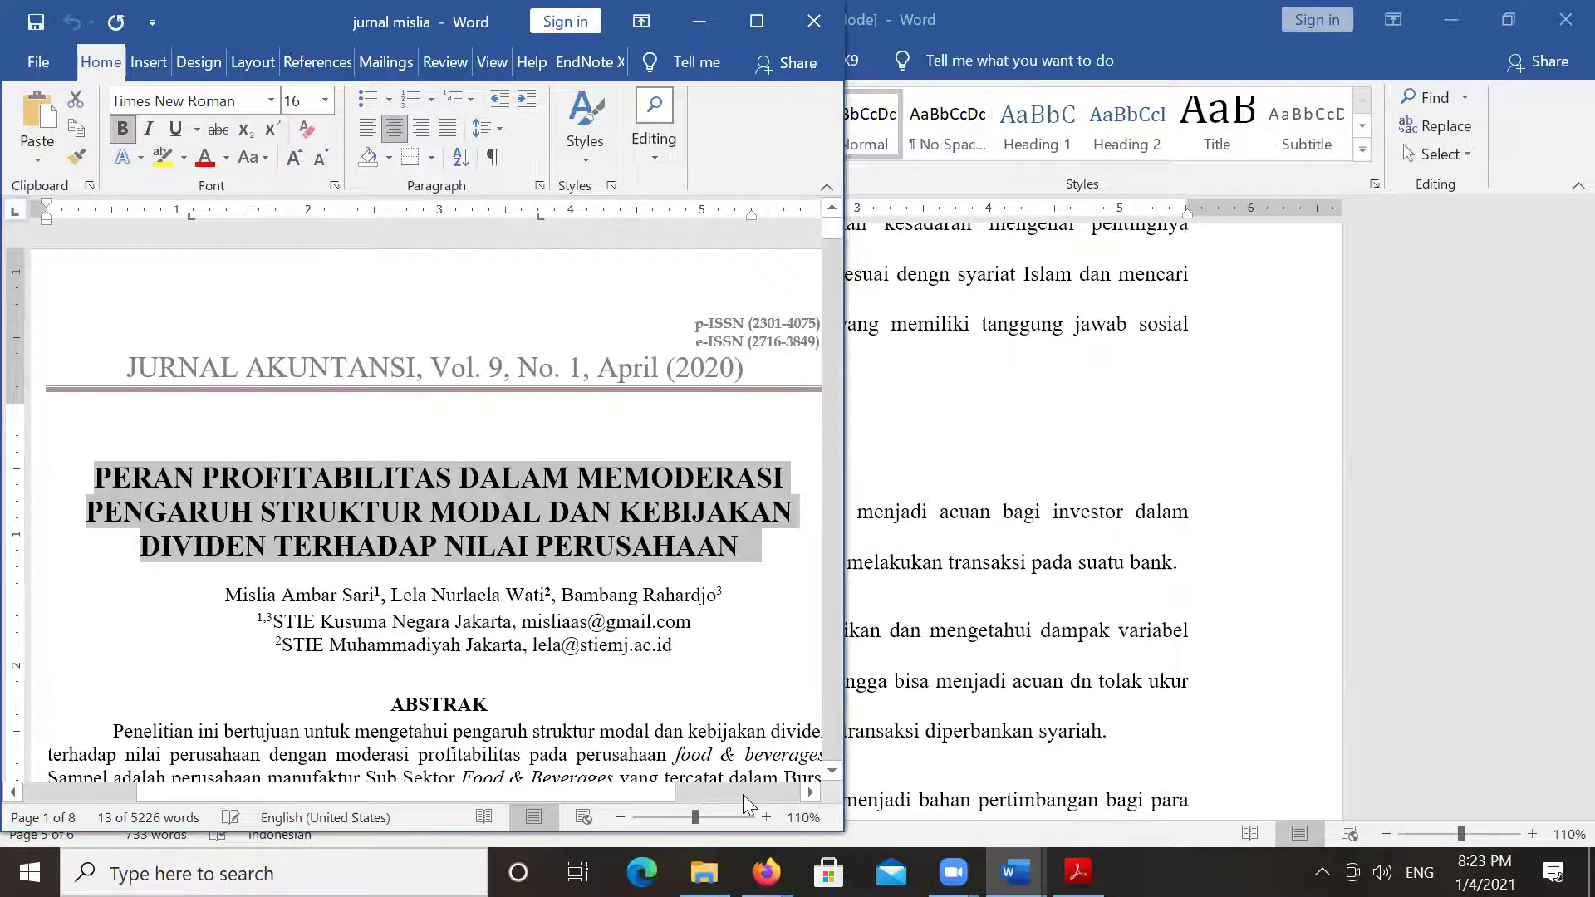
- Paste the copied article title into the Judul field
drag(290, 20, 1028, 20)
mouse_move(766, 873)
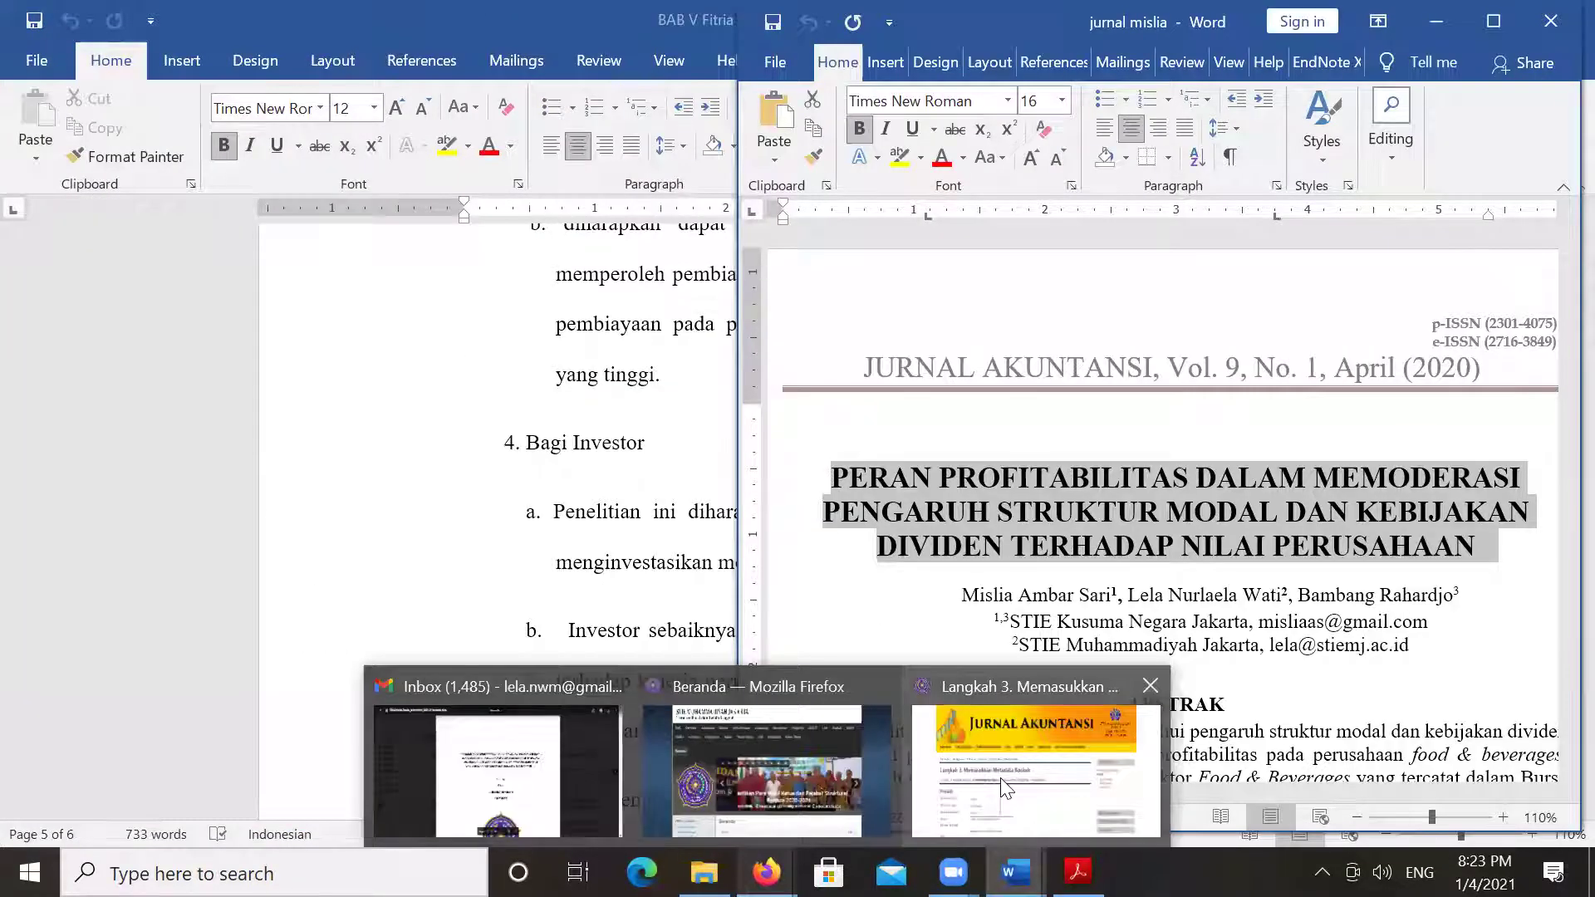
click(1005, 788)
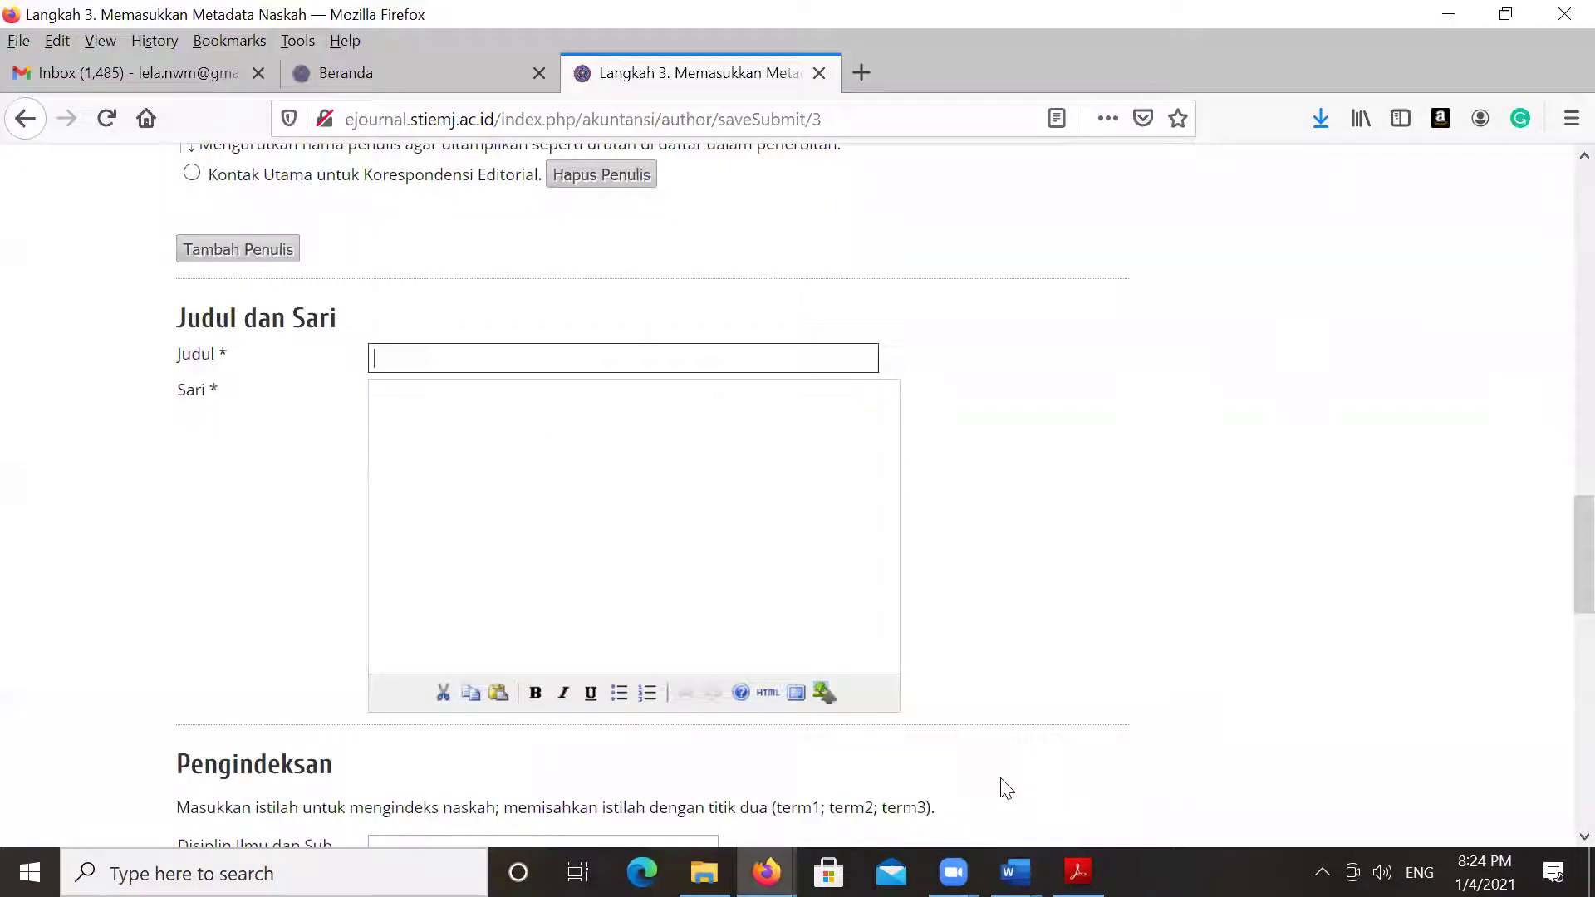
click(460, 357)
key(ctrl+v)
- Copy the abstract and keywords from the manuscript and paste them into Sari
click(1506, 14)
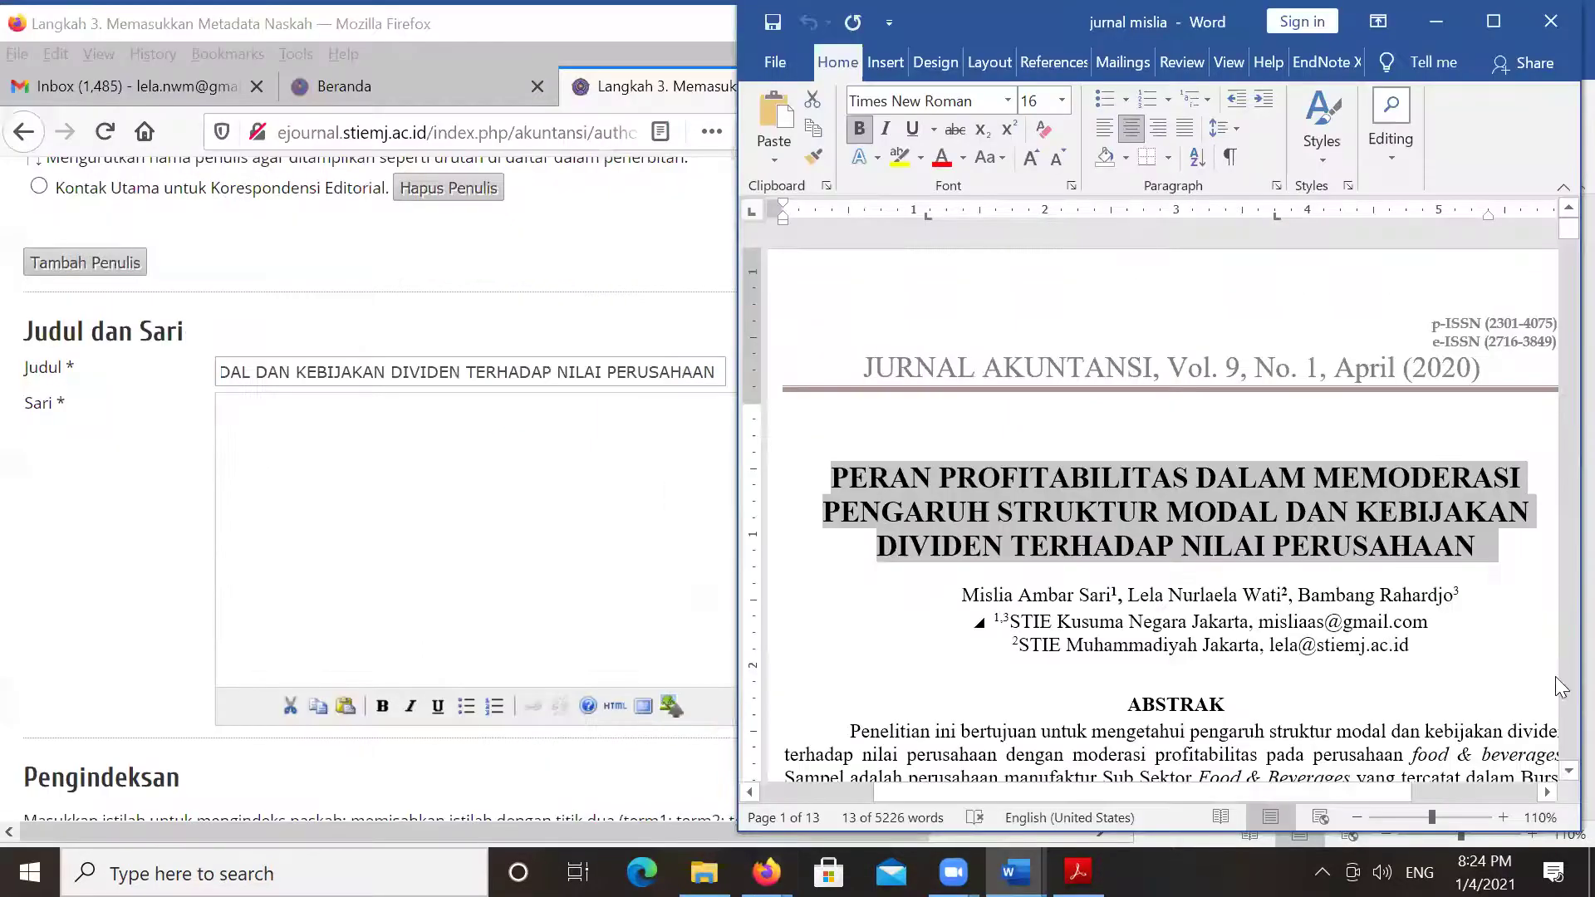
scroll(1562, 769, down, 3)
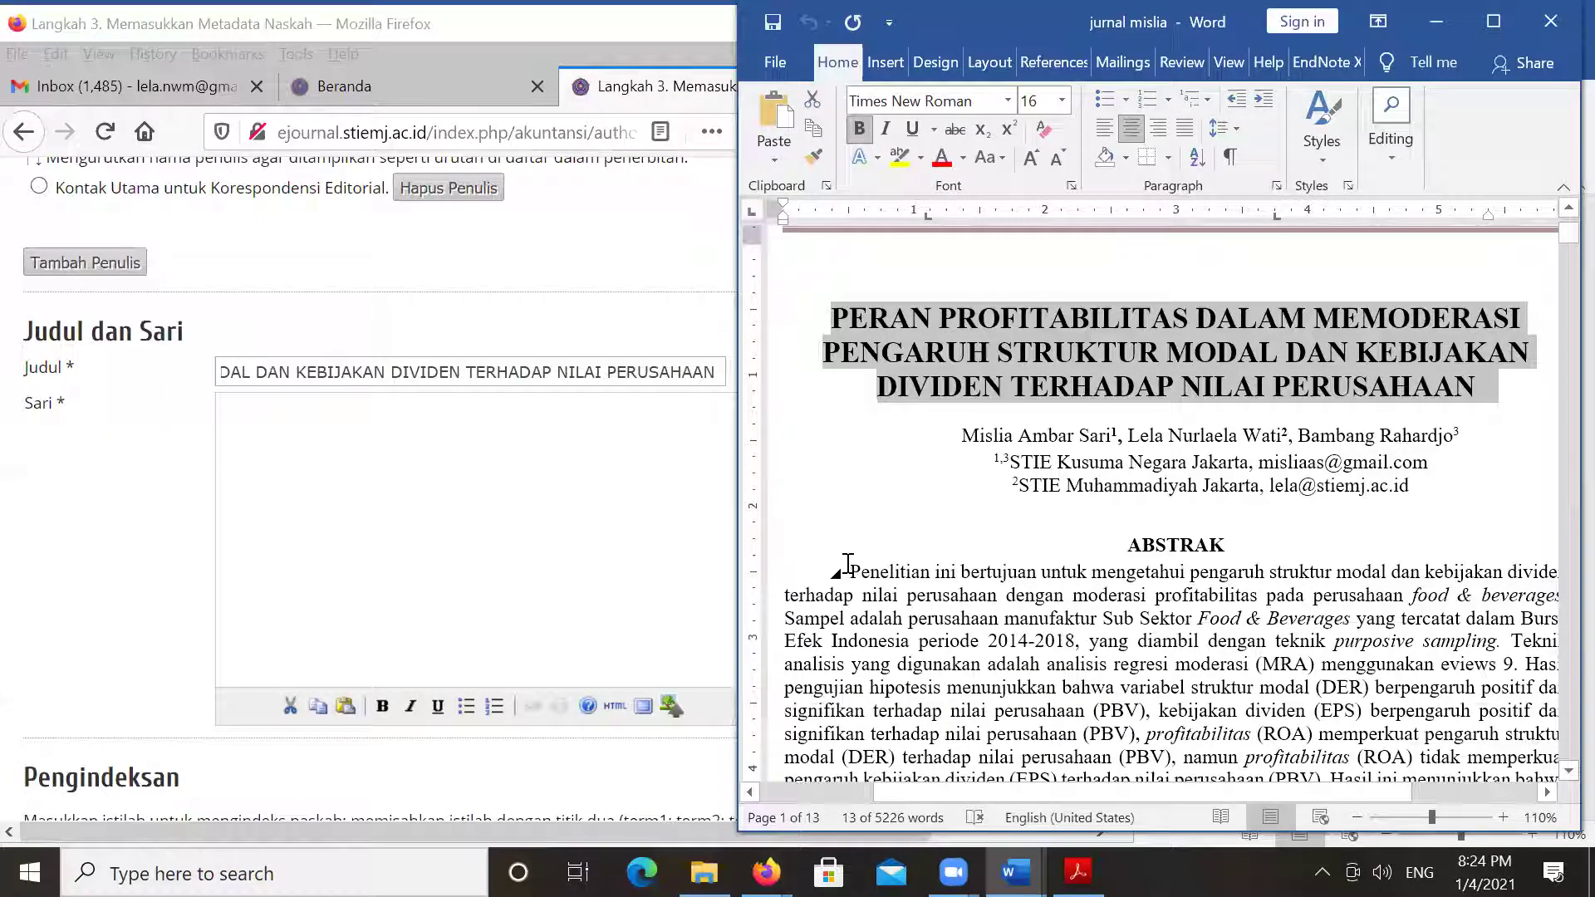
drag(1105, 549, 1396, 602)
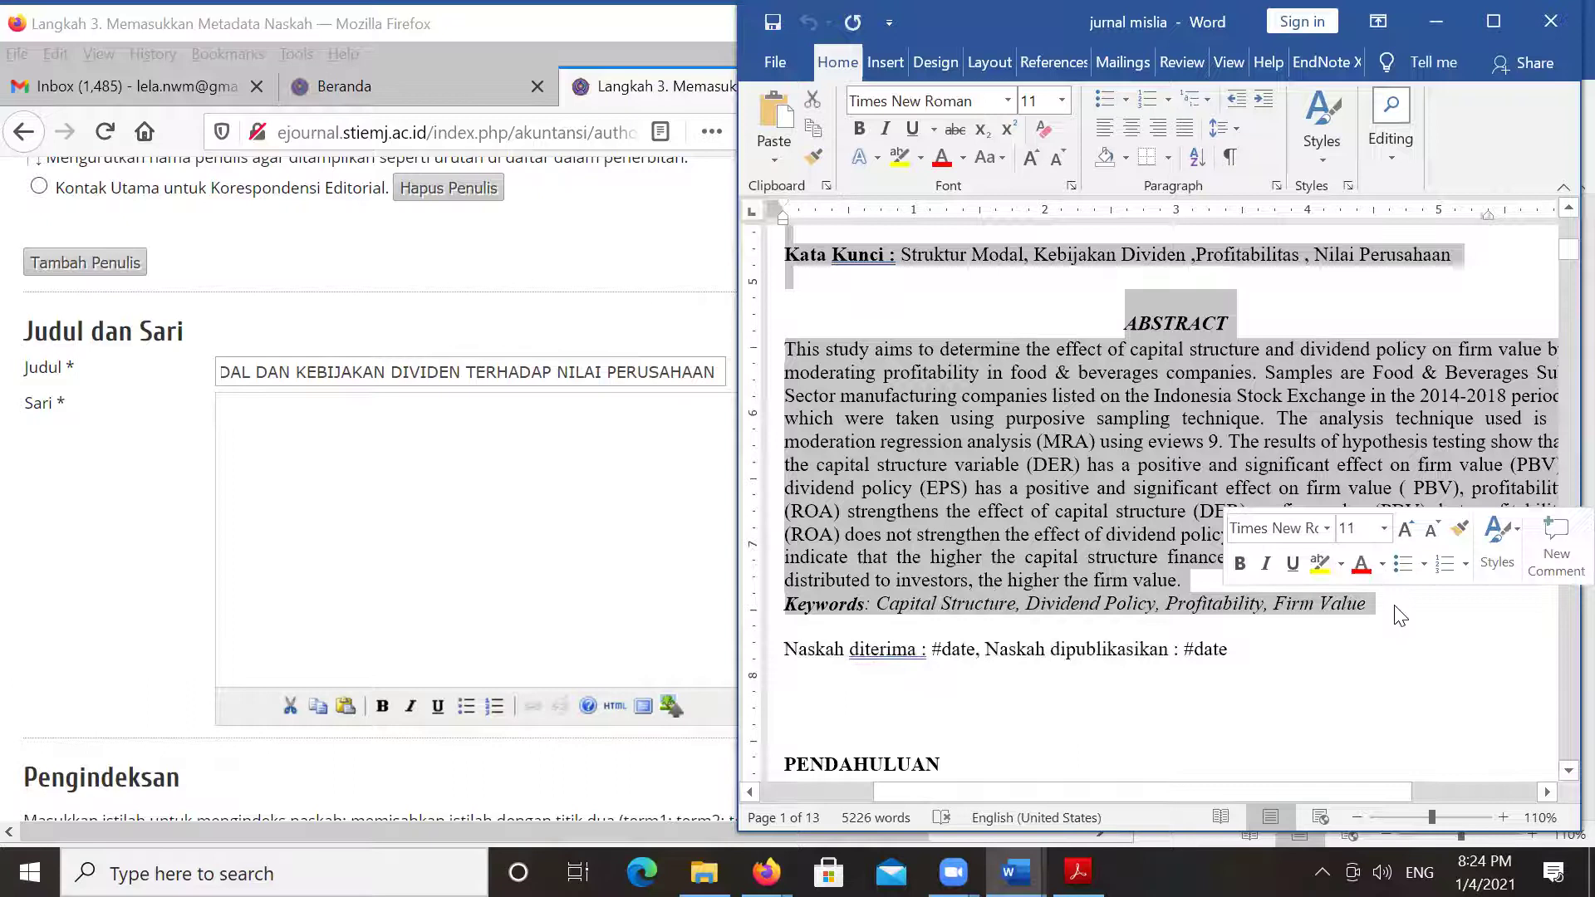
click(488, 574)
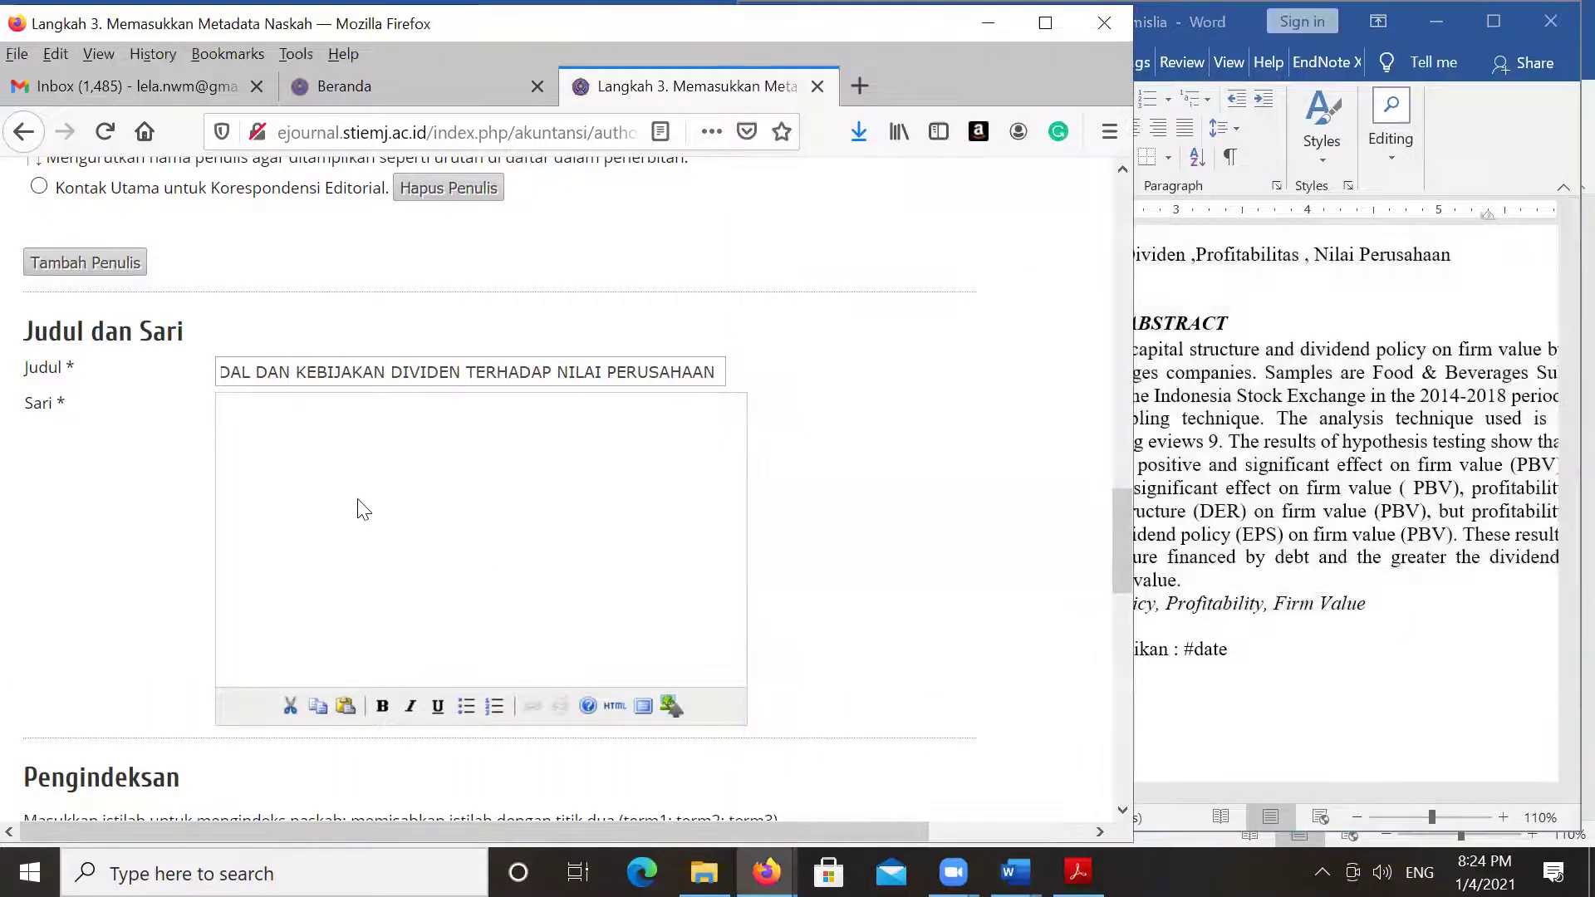
key(ctrl+v)
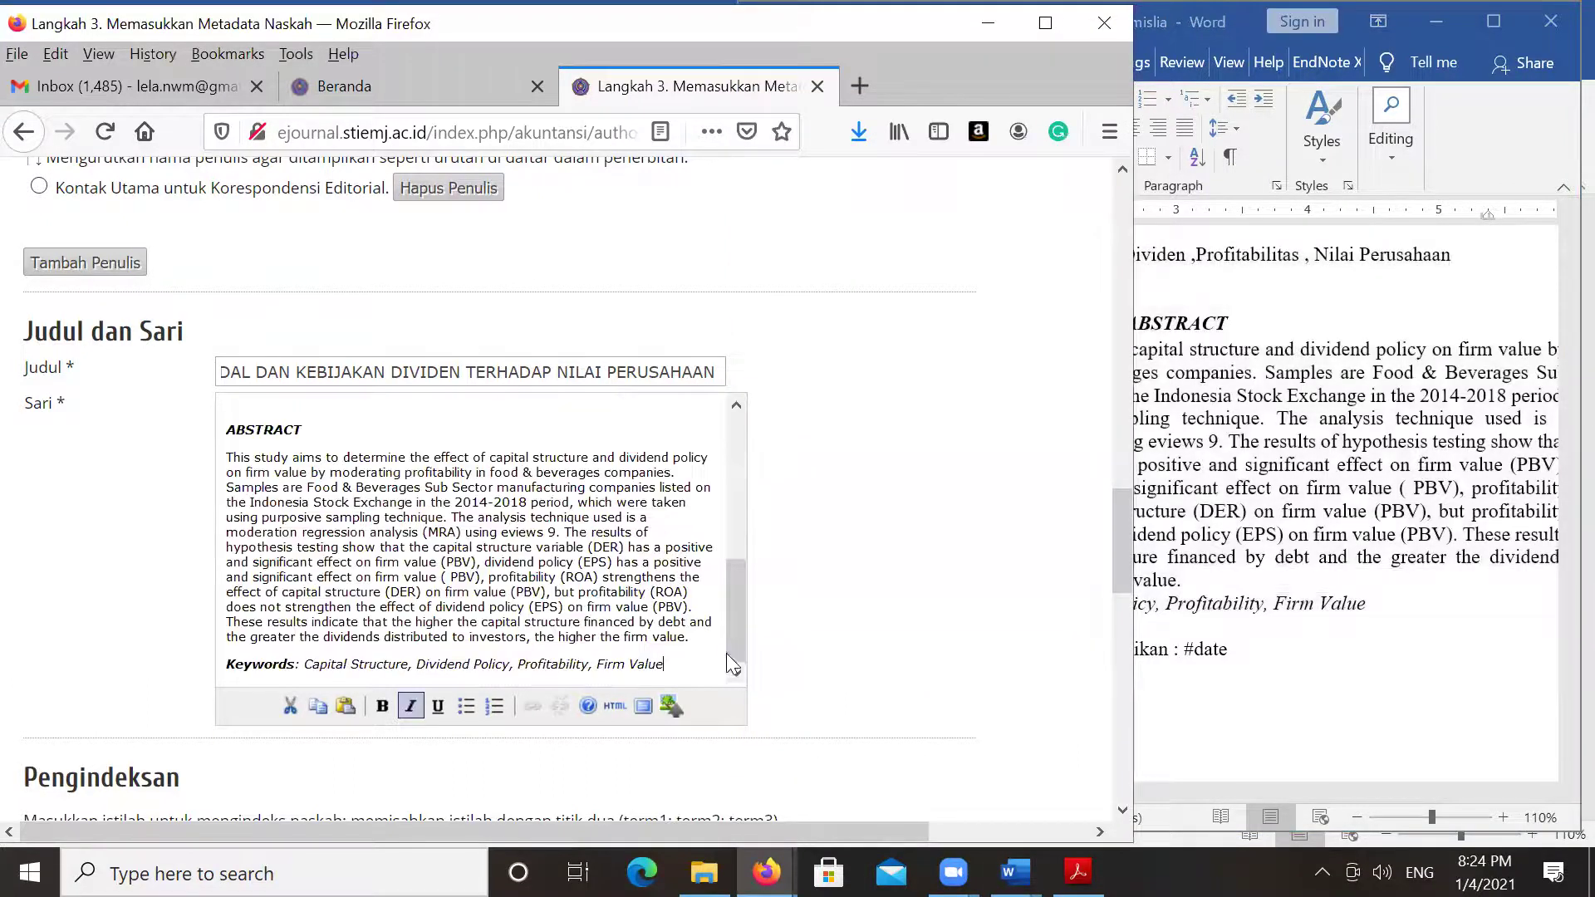
click(1121, 810)
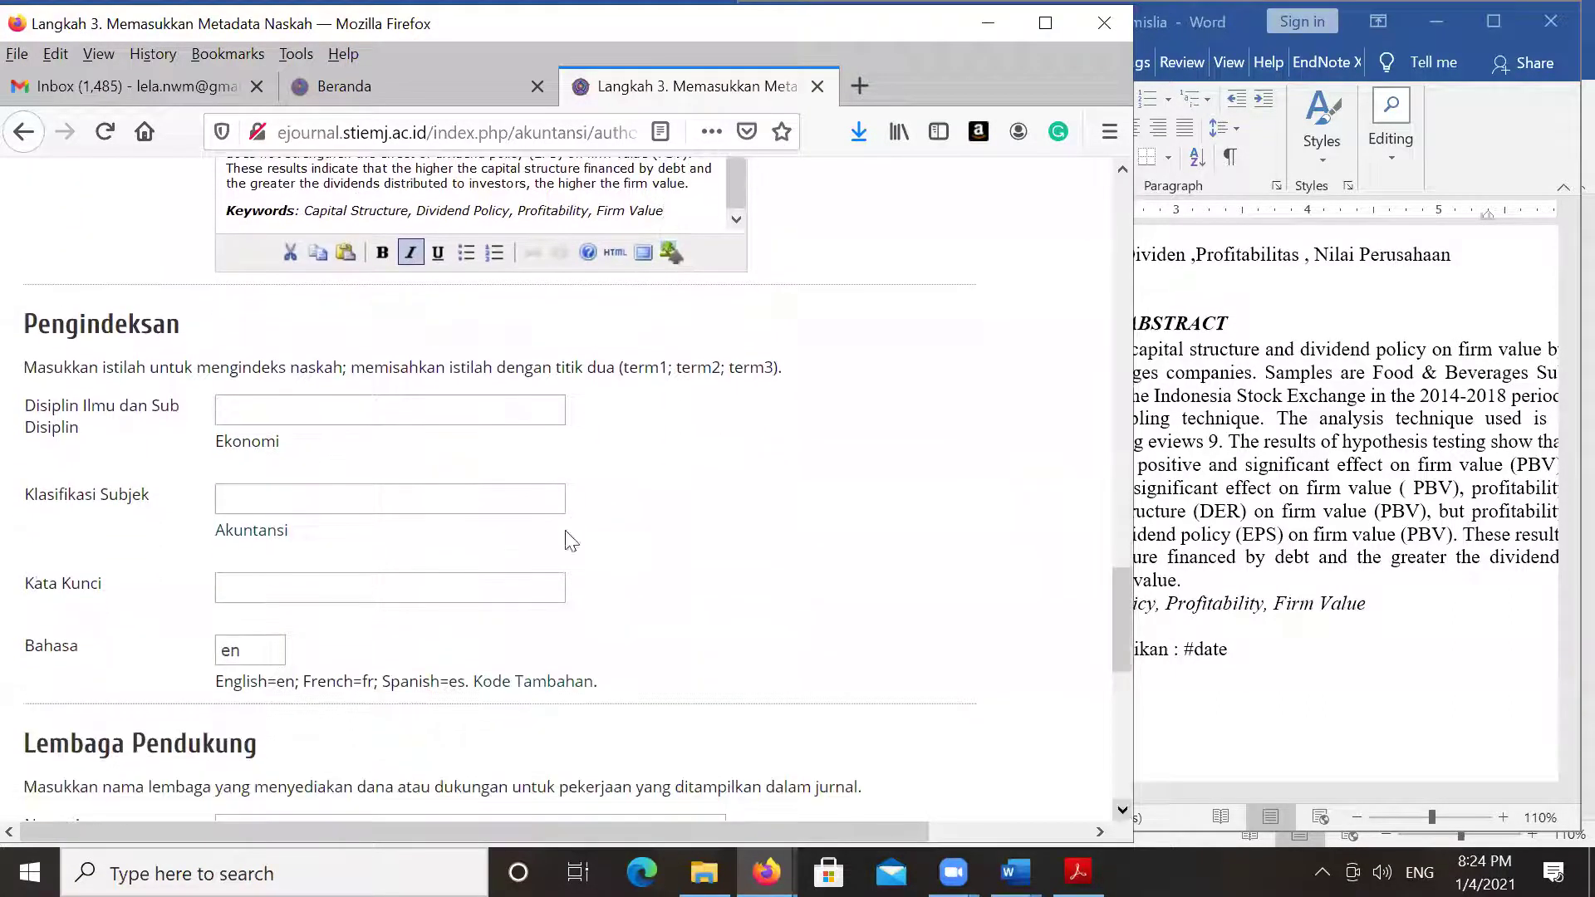
- Enter Manajemen as the discipline and Keuangan as the subject classification
click(280, 417)
text(Manajemen)
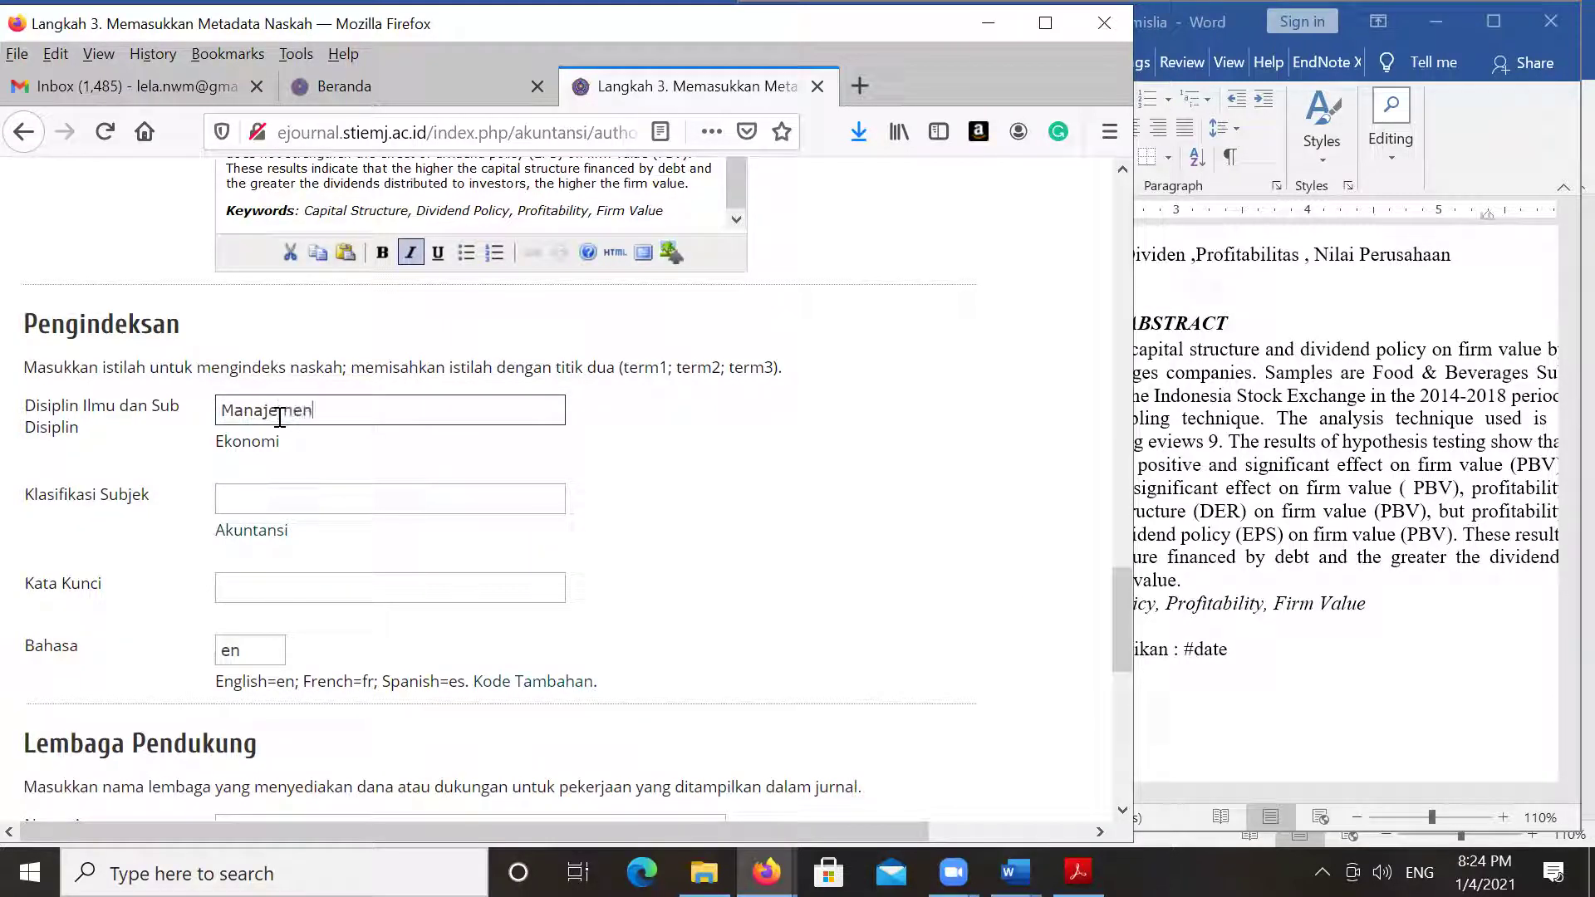
click(243, 503)
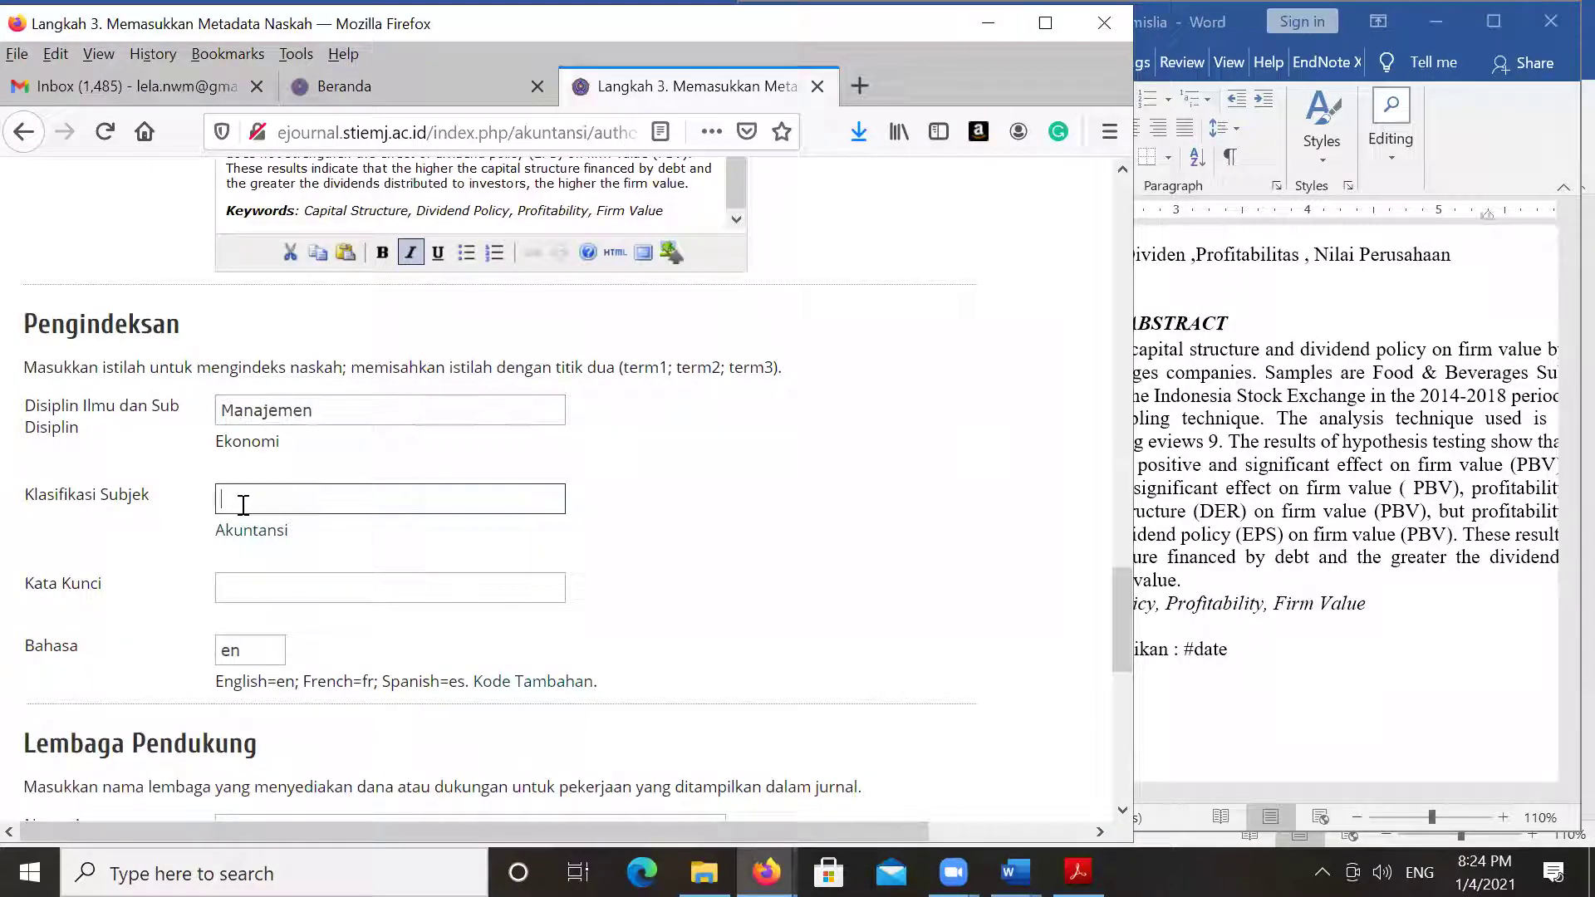
text(Ke)
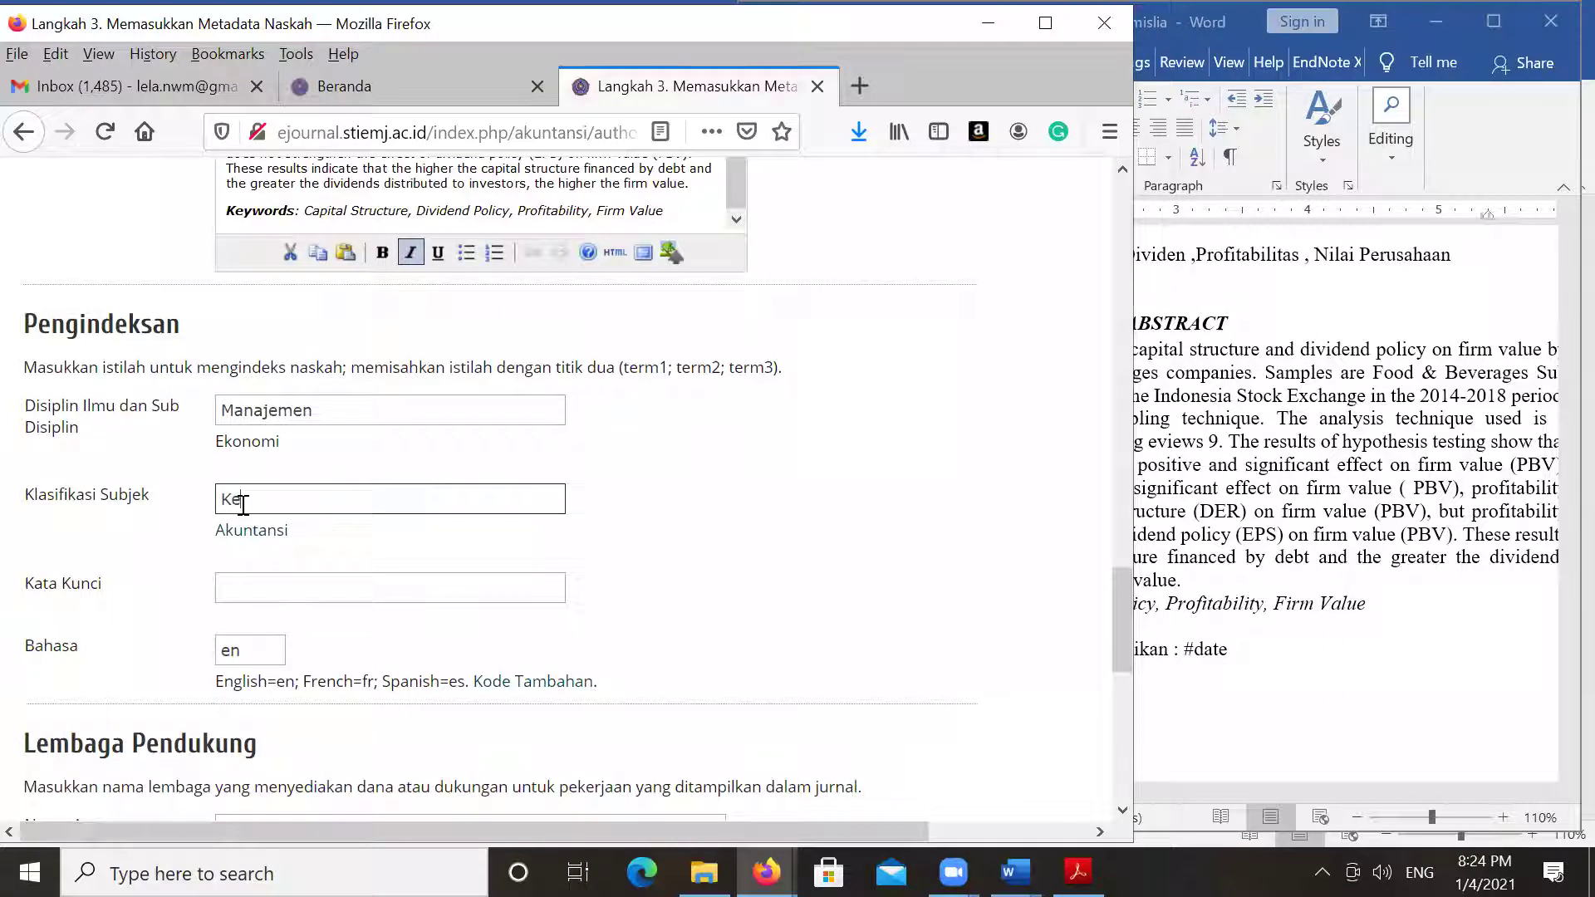
text(uangan)
- Paste the manuscript's Indonesian keywords into Kata Kunci and set Bahasa to Ind
click(235, 577)
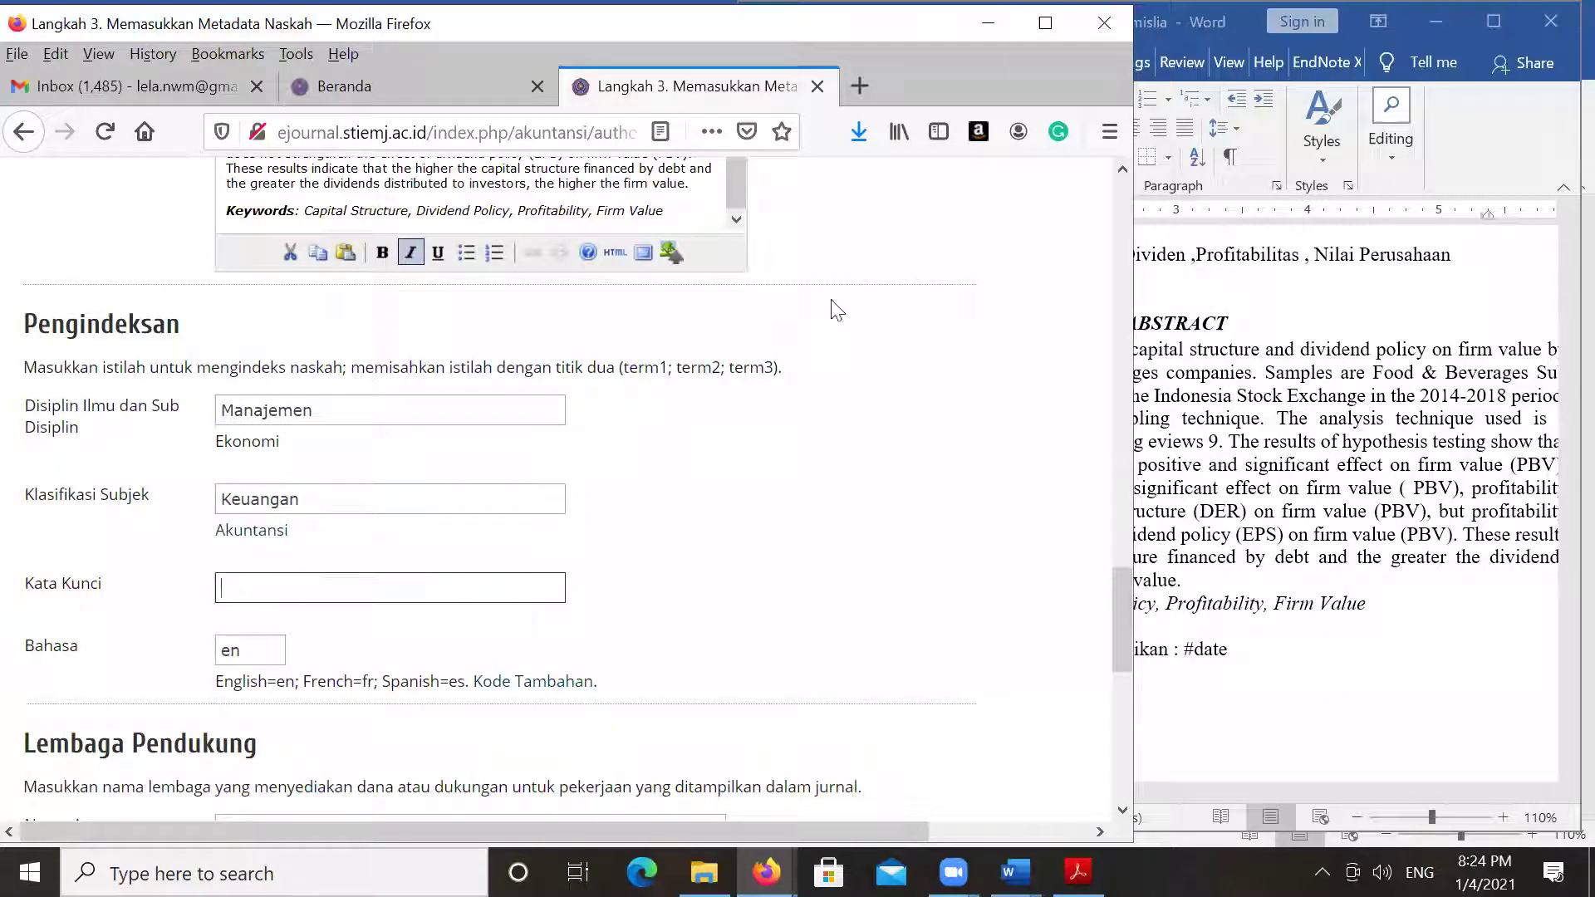
click(1256, 573)
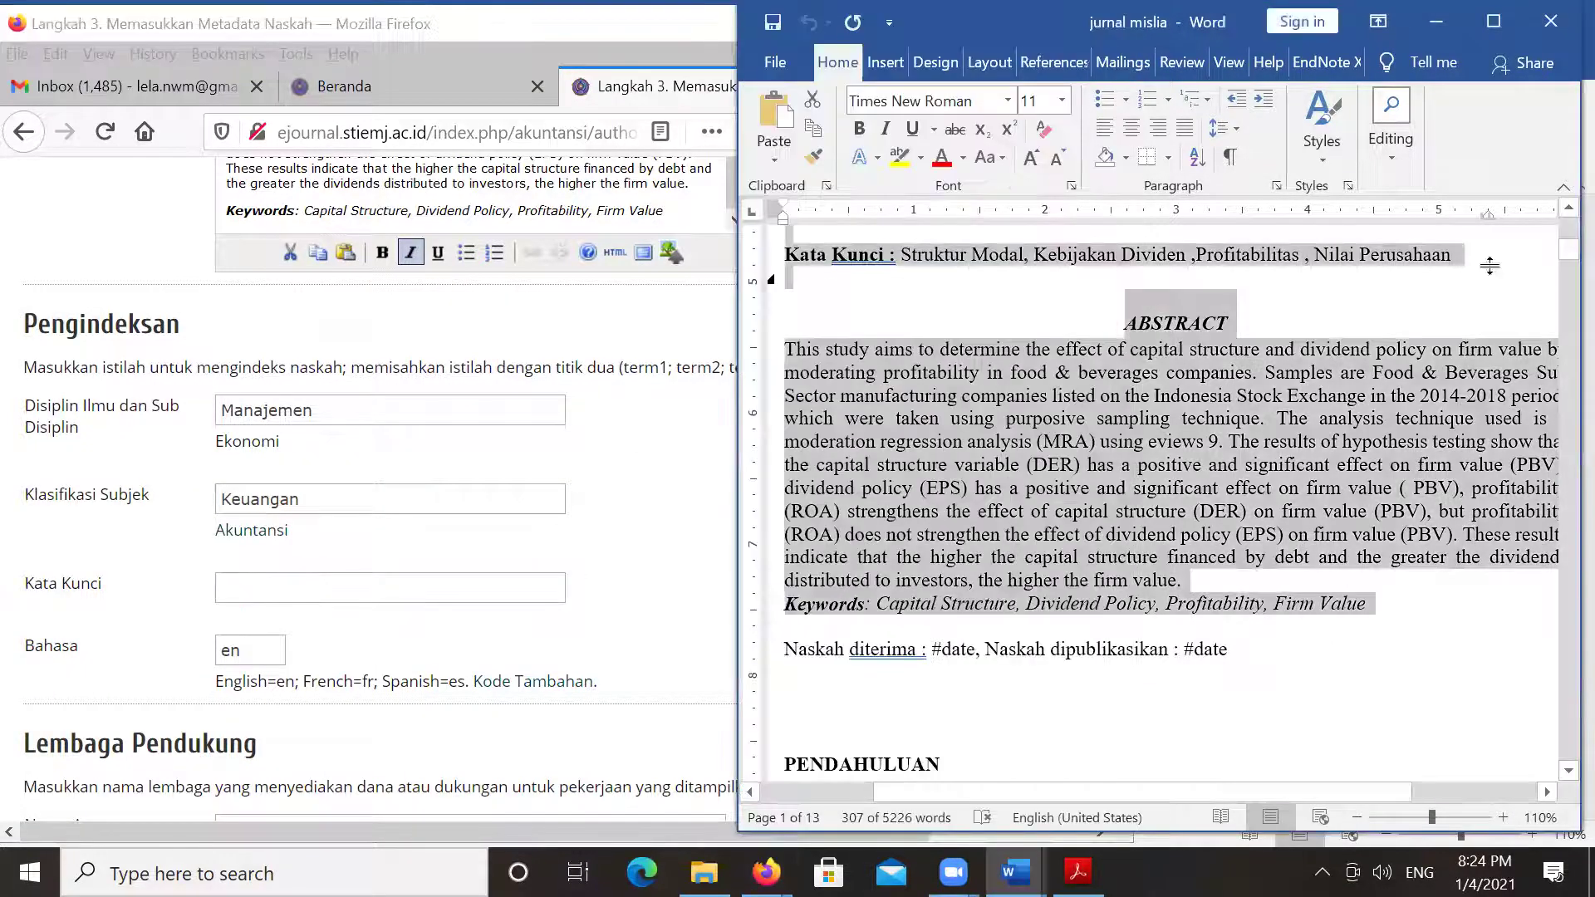
drag(1453, 254, 940, 261)
key(ctrl+c)
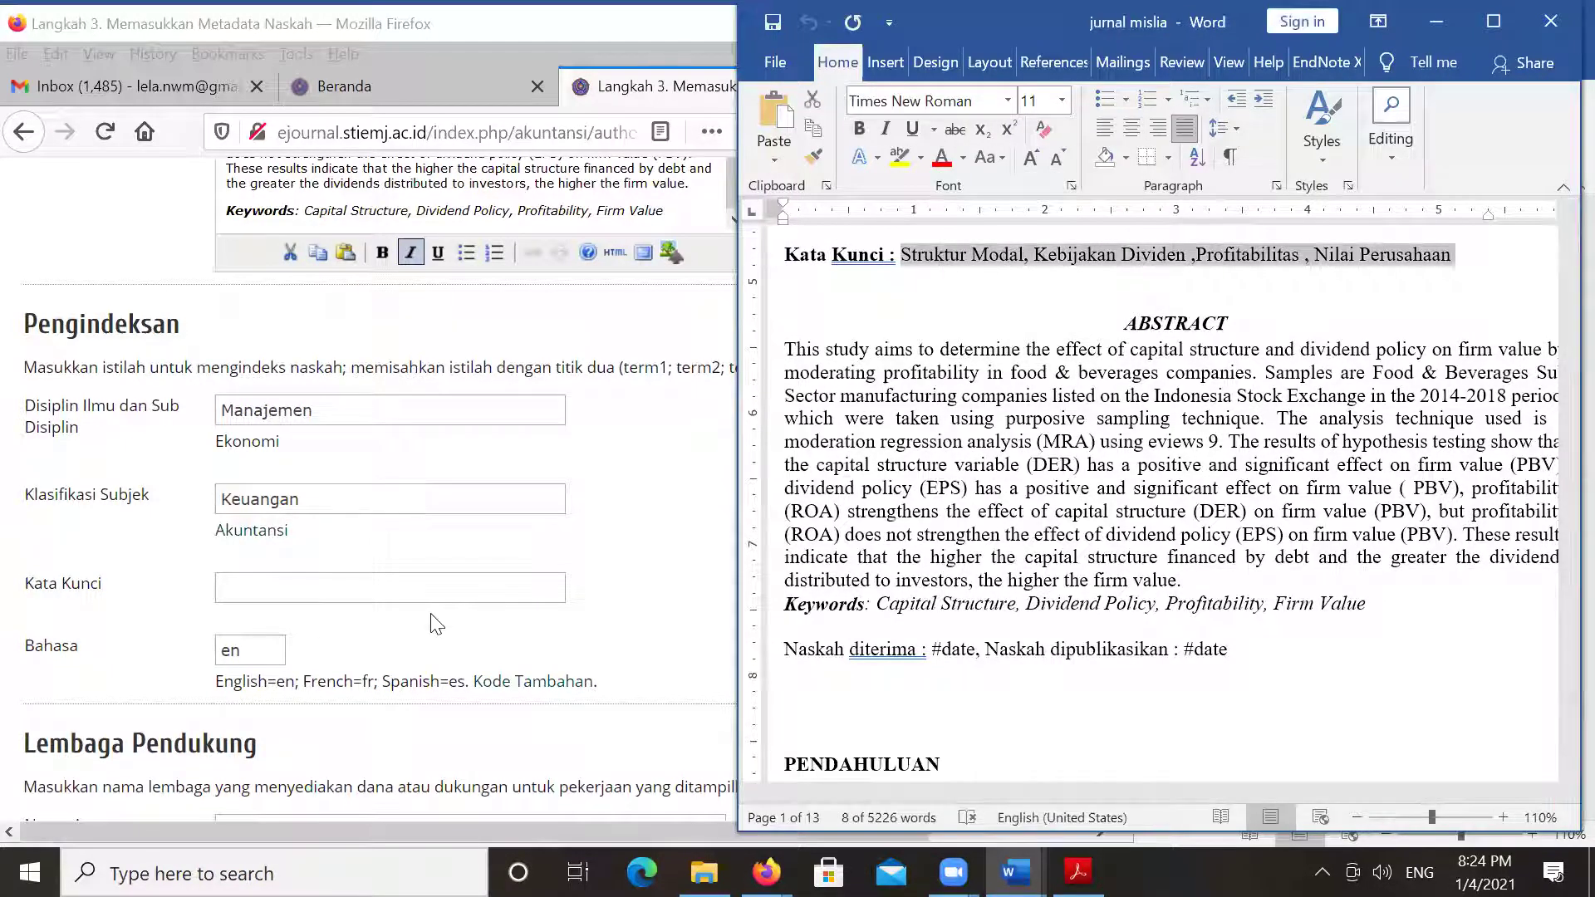
click(388, 587)
key(ctrl+v)
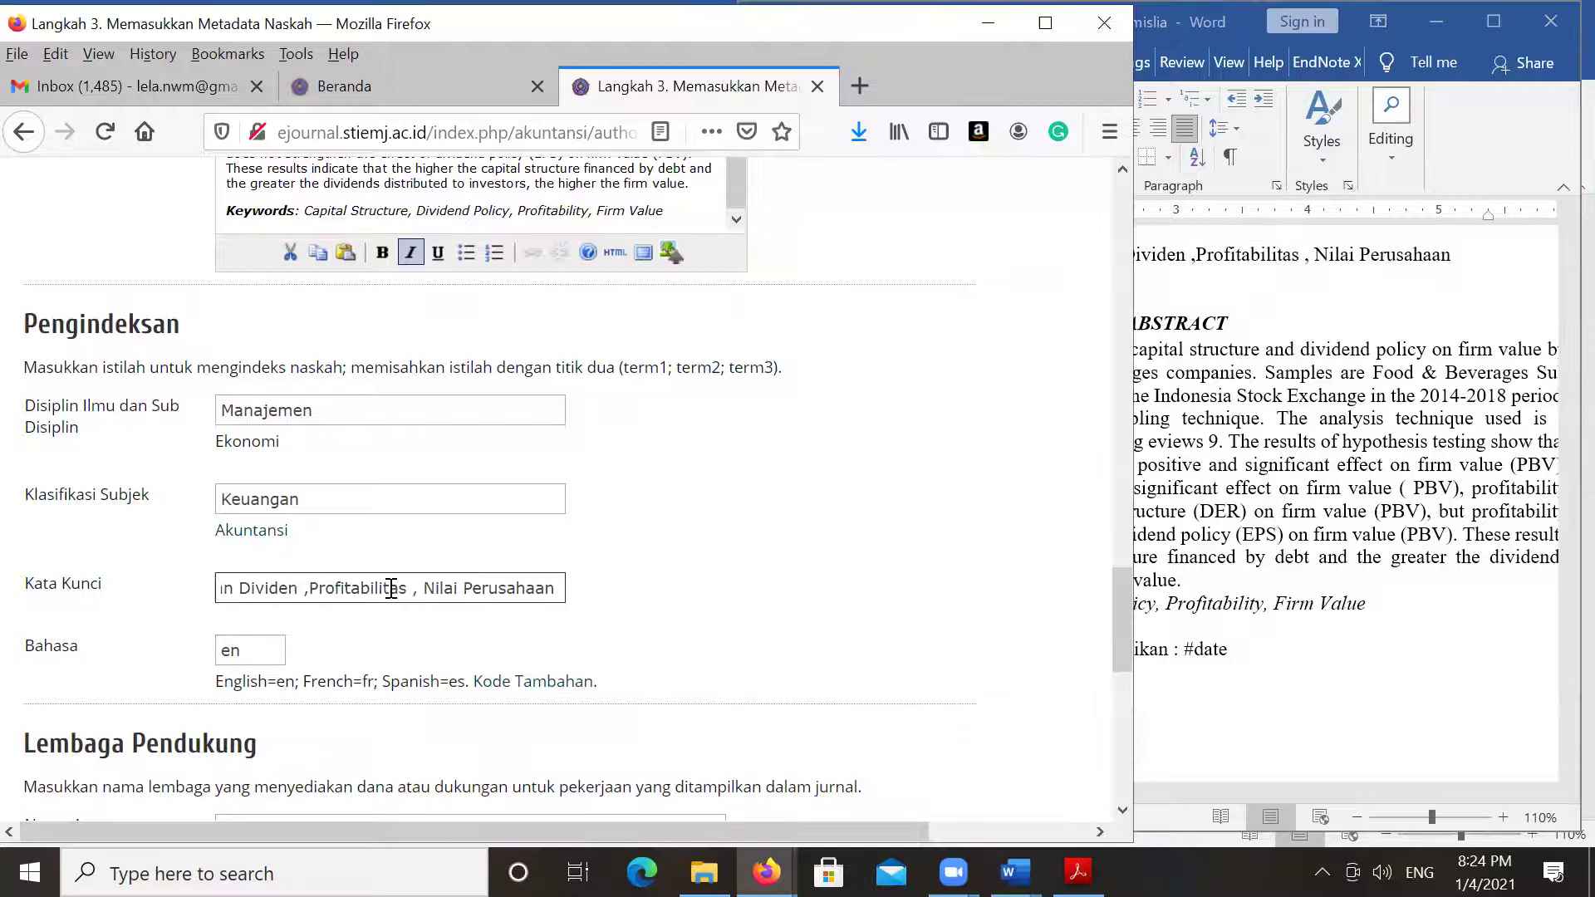
click(268, 644)
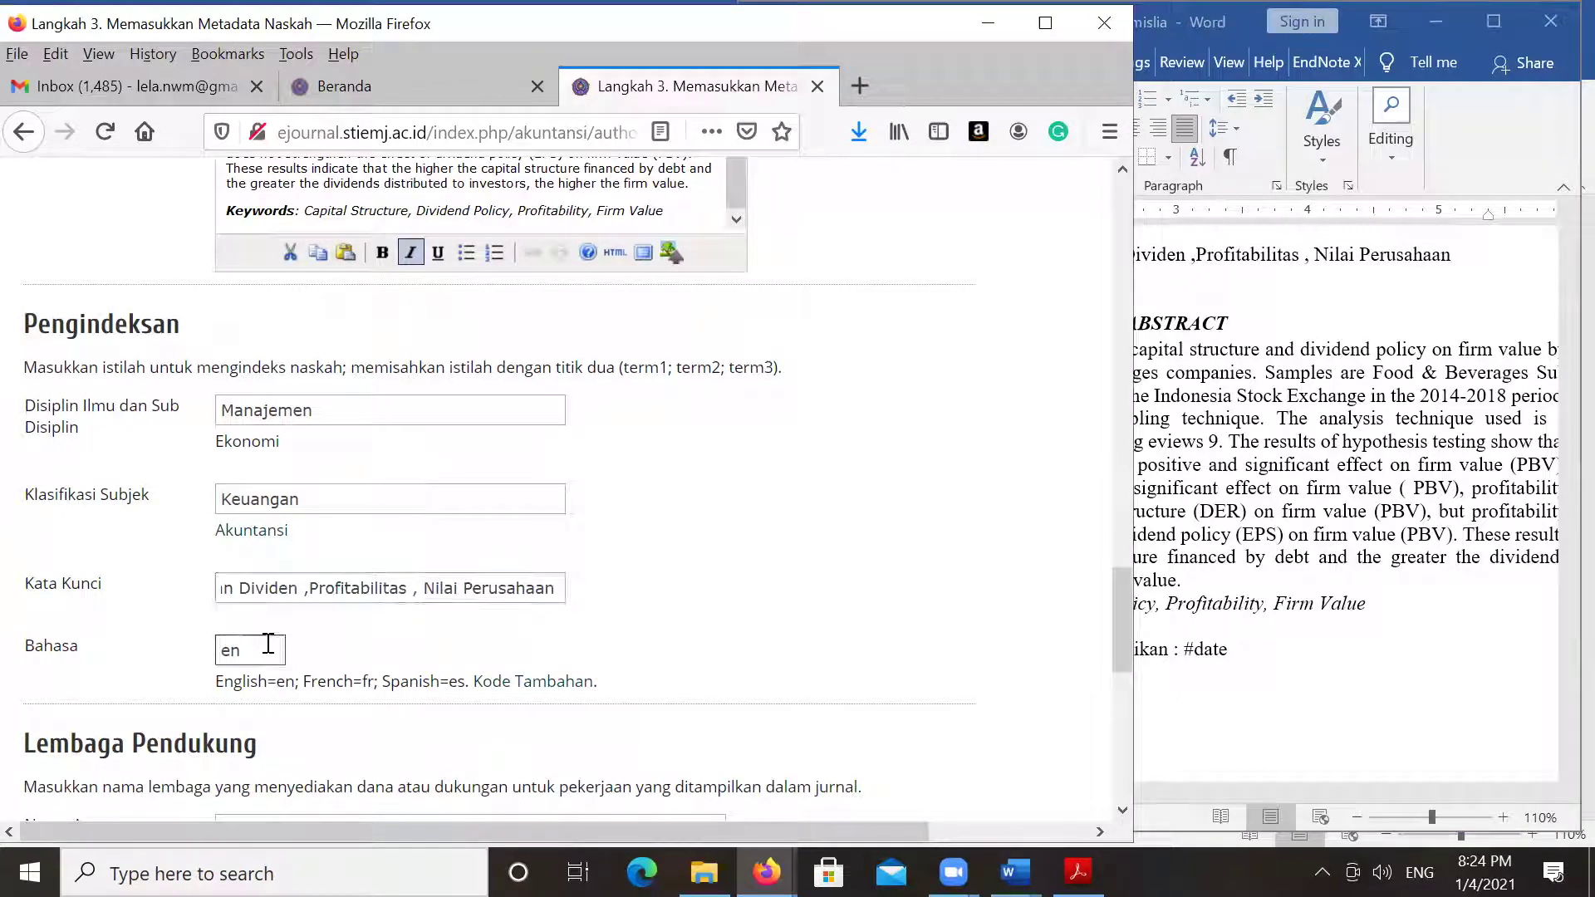
text(Ind)
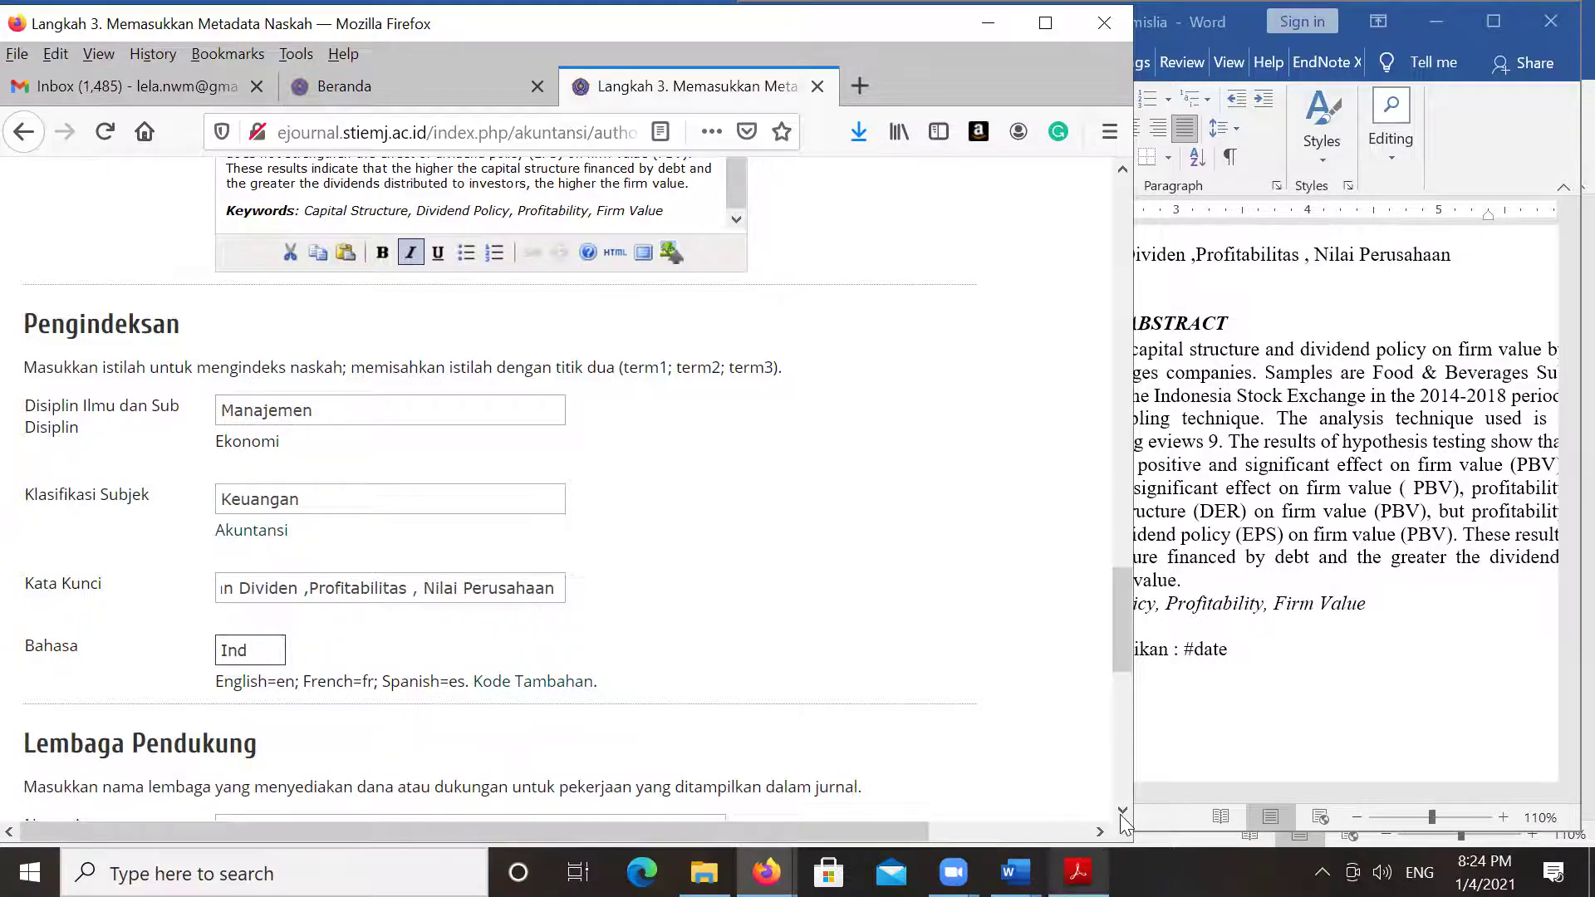
- Copy the reference list from page 12 of the manuscript into the Referensi box
scroll(1121, 813, down, 5)
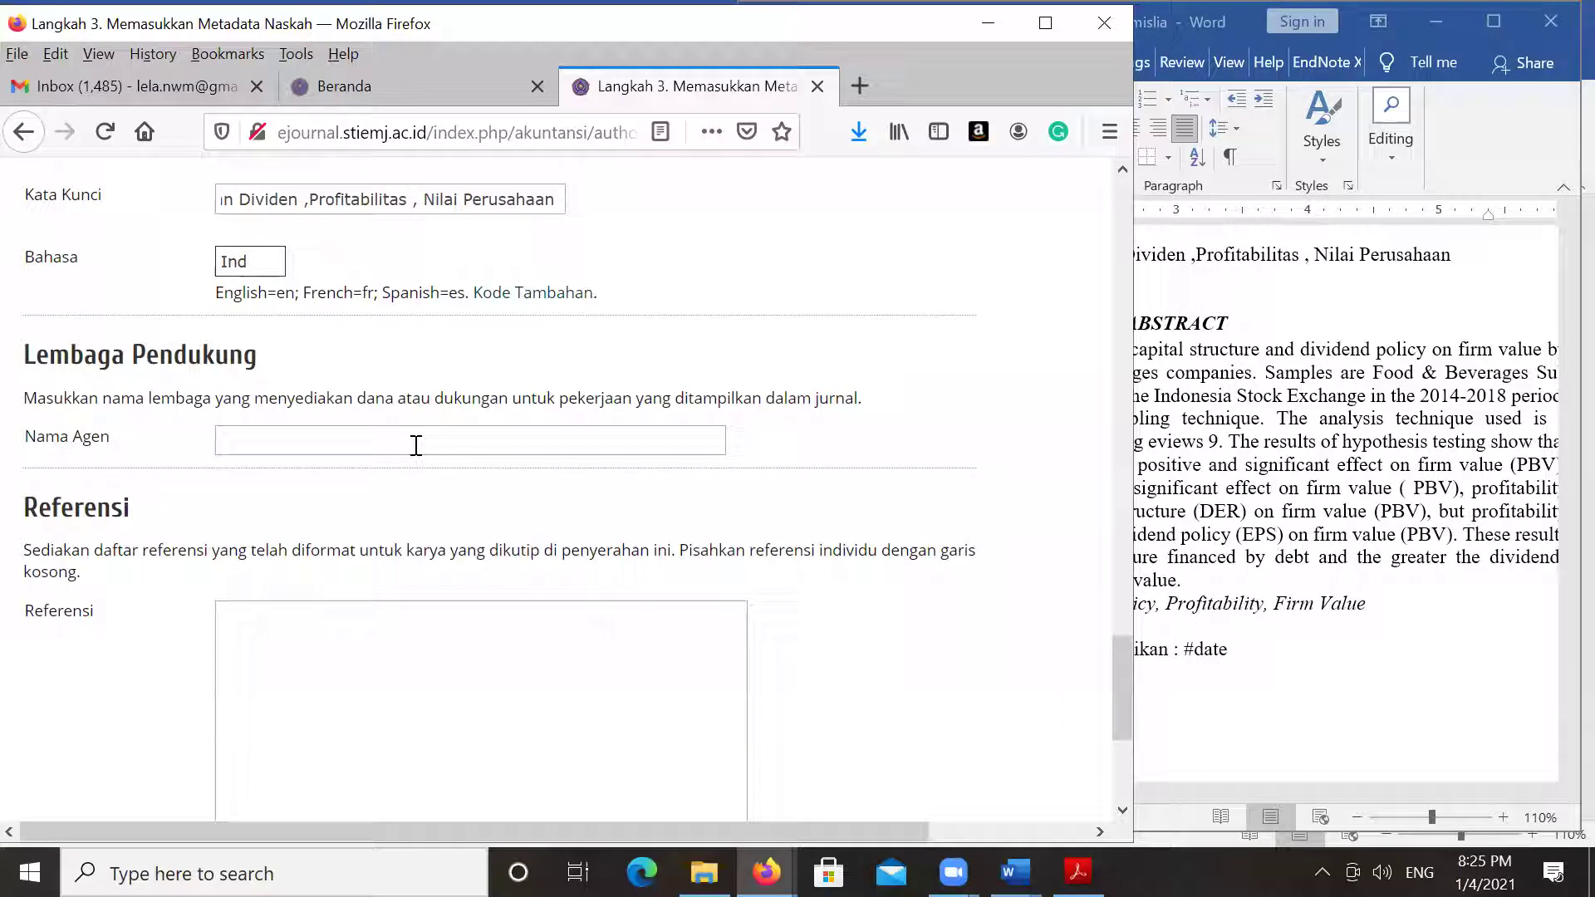
click(428, 713)
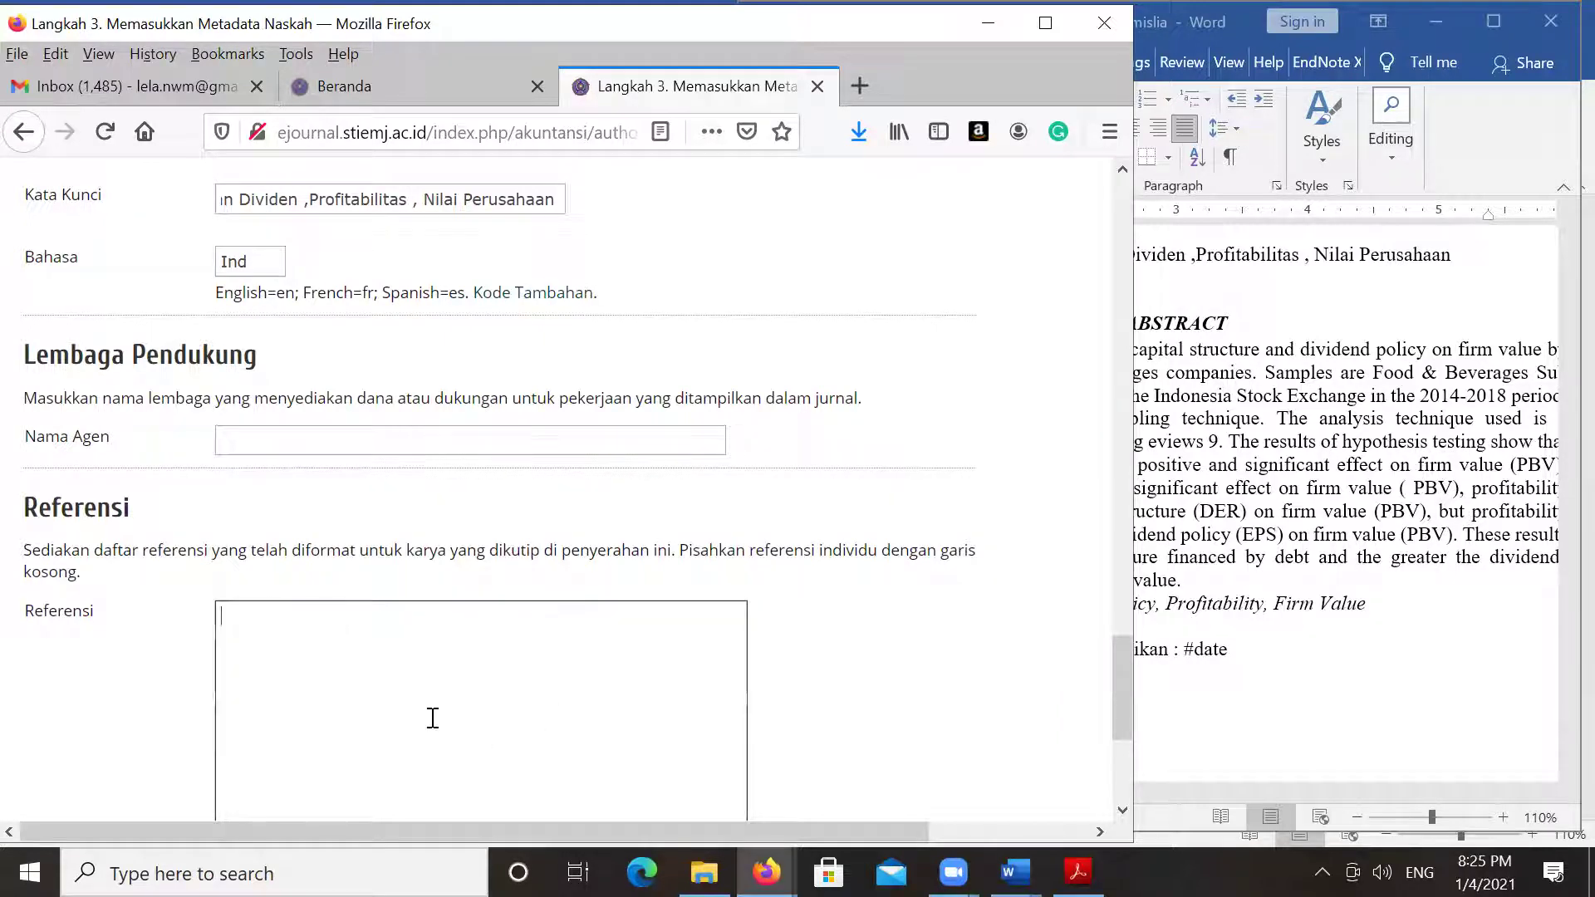
click(1561, 150)
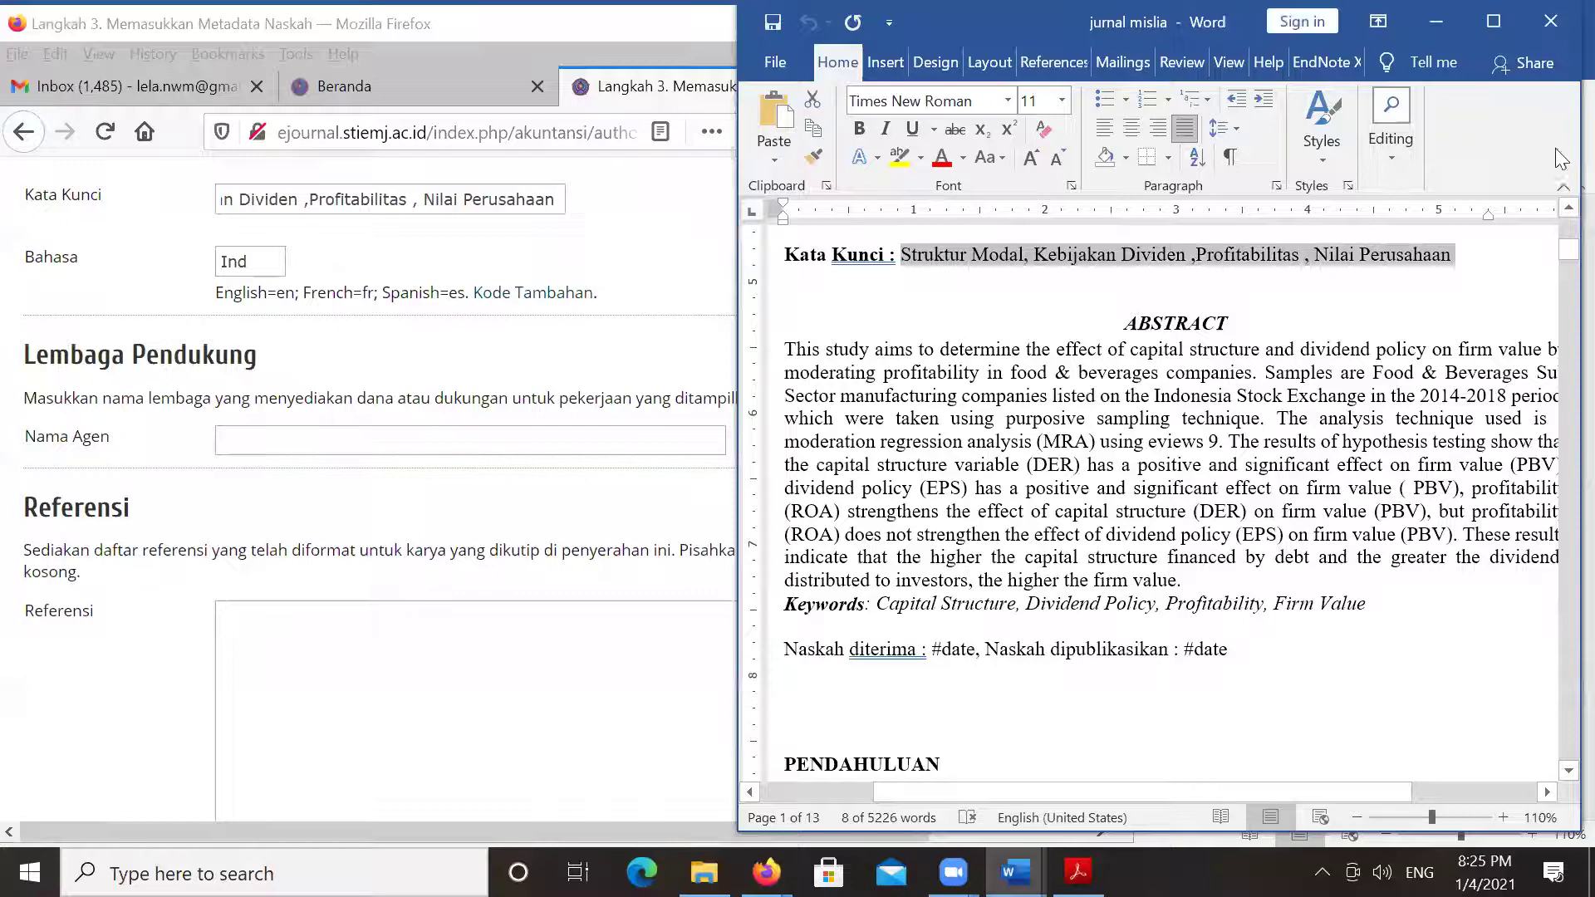
drag(1566, 253, 1562, 706)
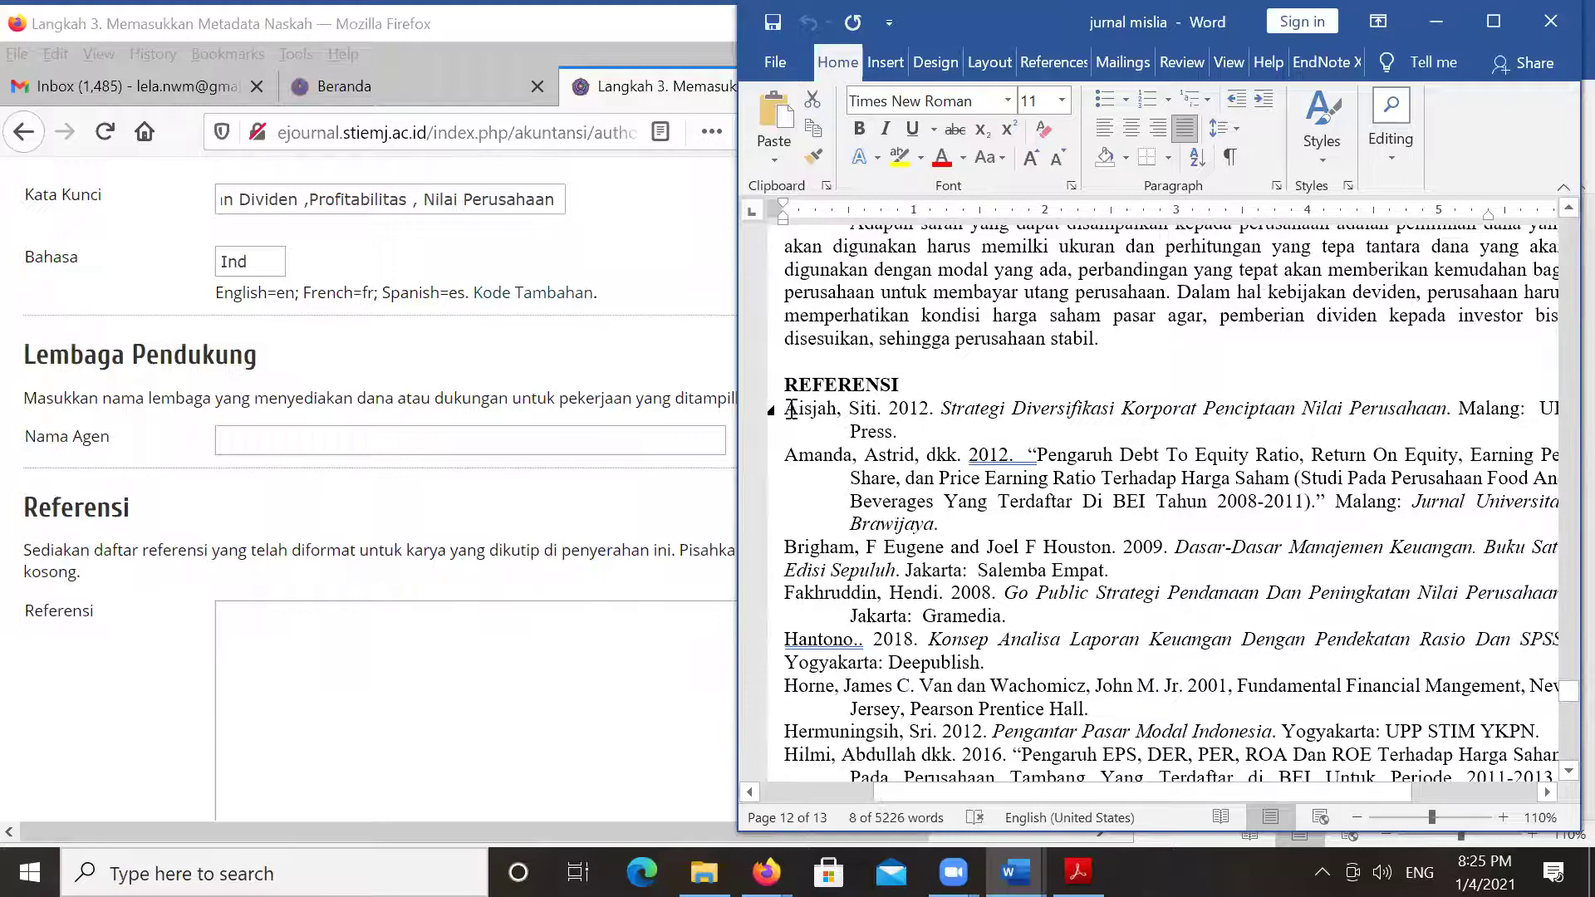
drag(789, 409, 1154, 385)
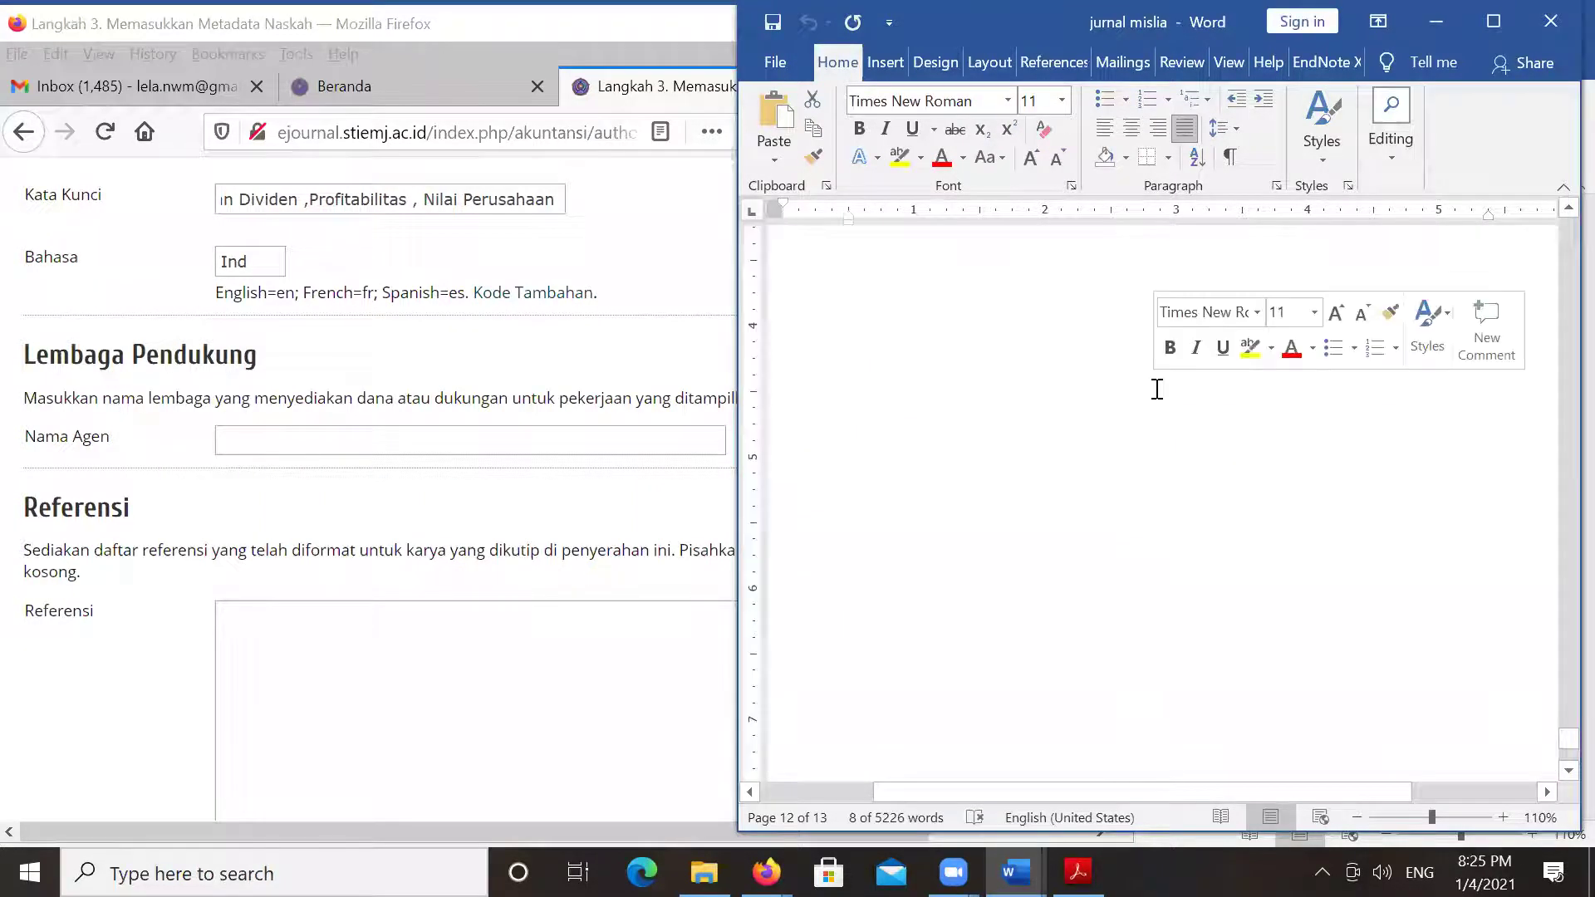
click(293, 644)
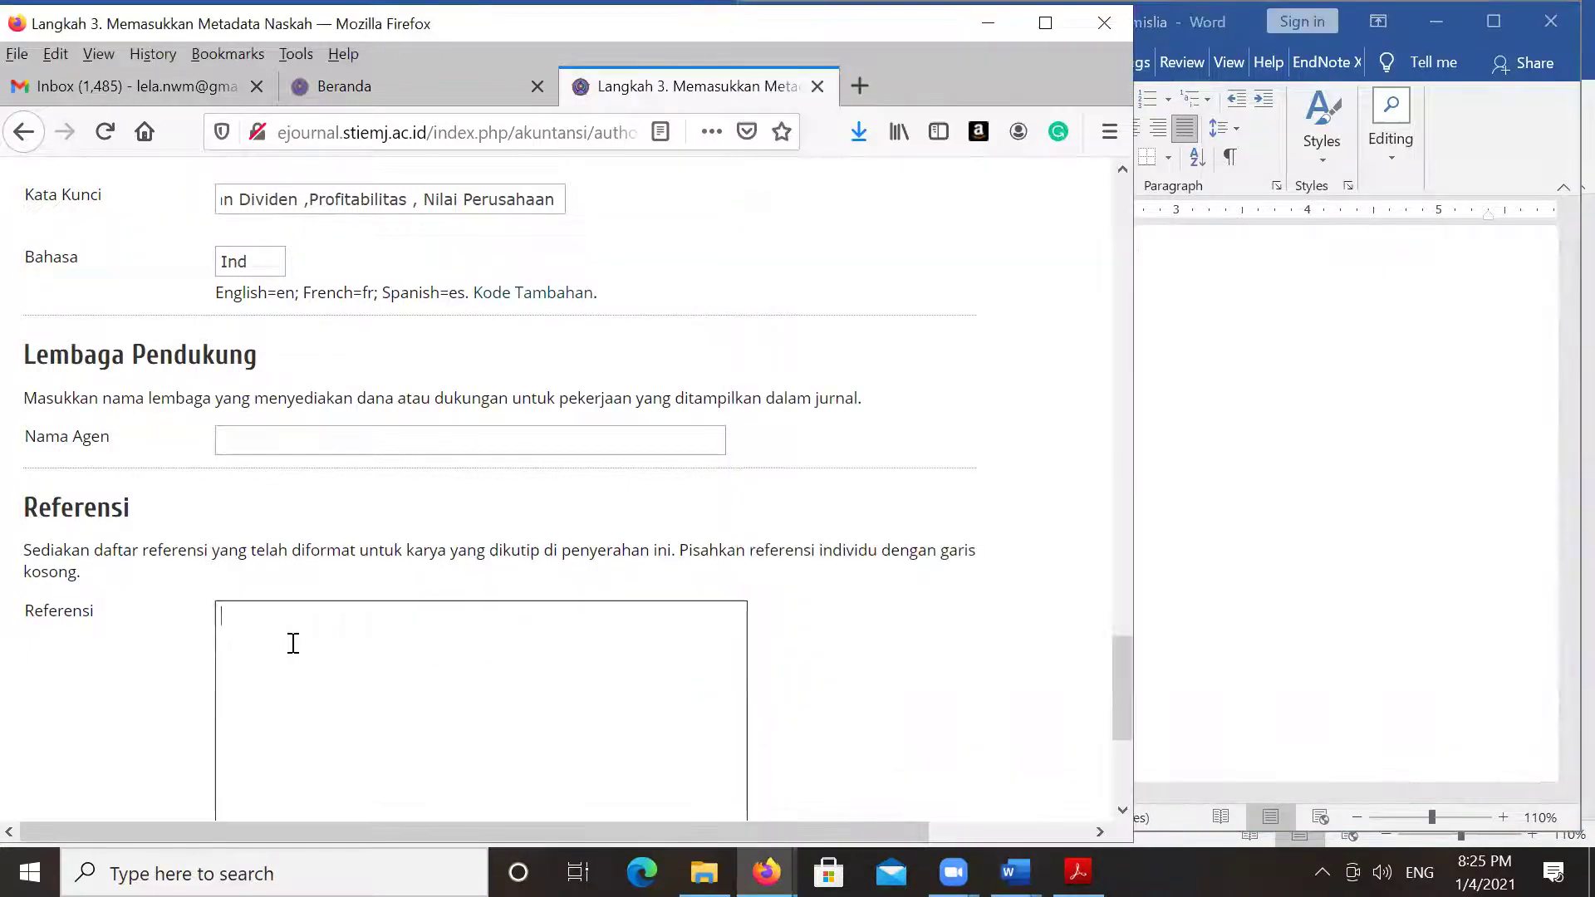
key(ctrl+v)
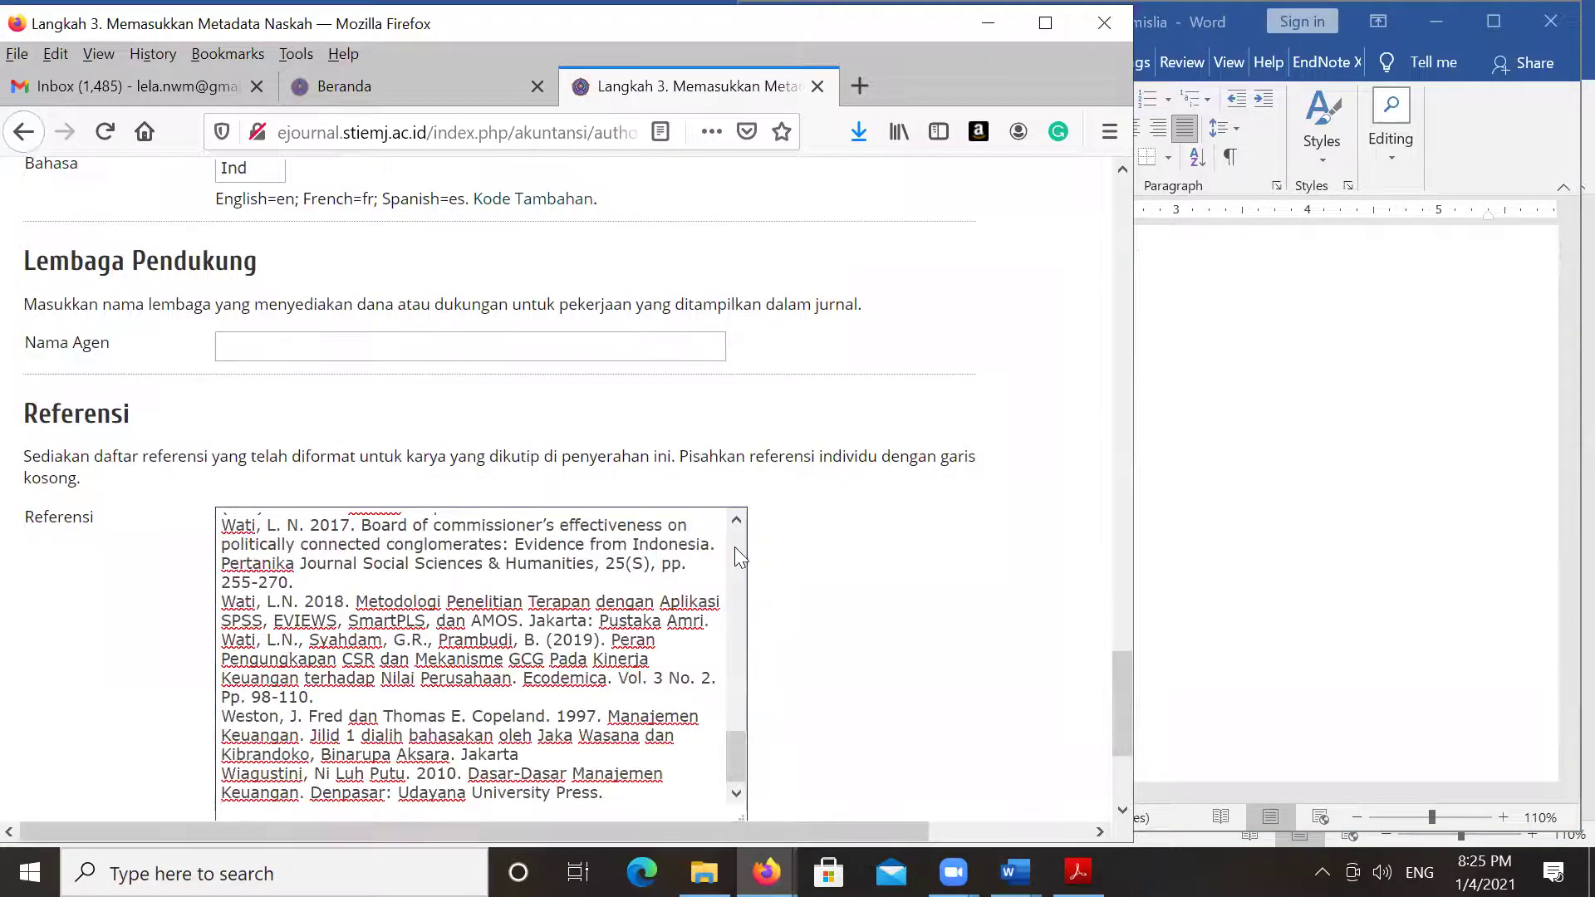
- Insert blank lines after each of the first seven Referensi entries, starting from Fakhruddin
scroll(735, 546, up, 3)
scroll(734, 547, up, 18)
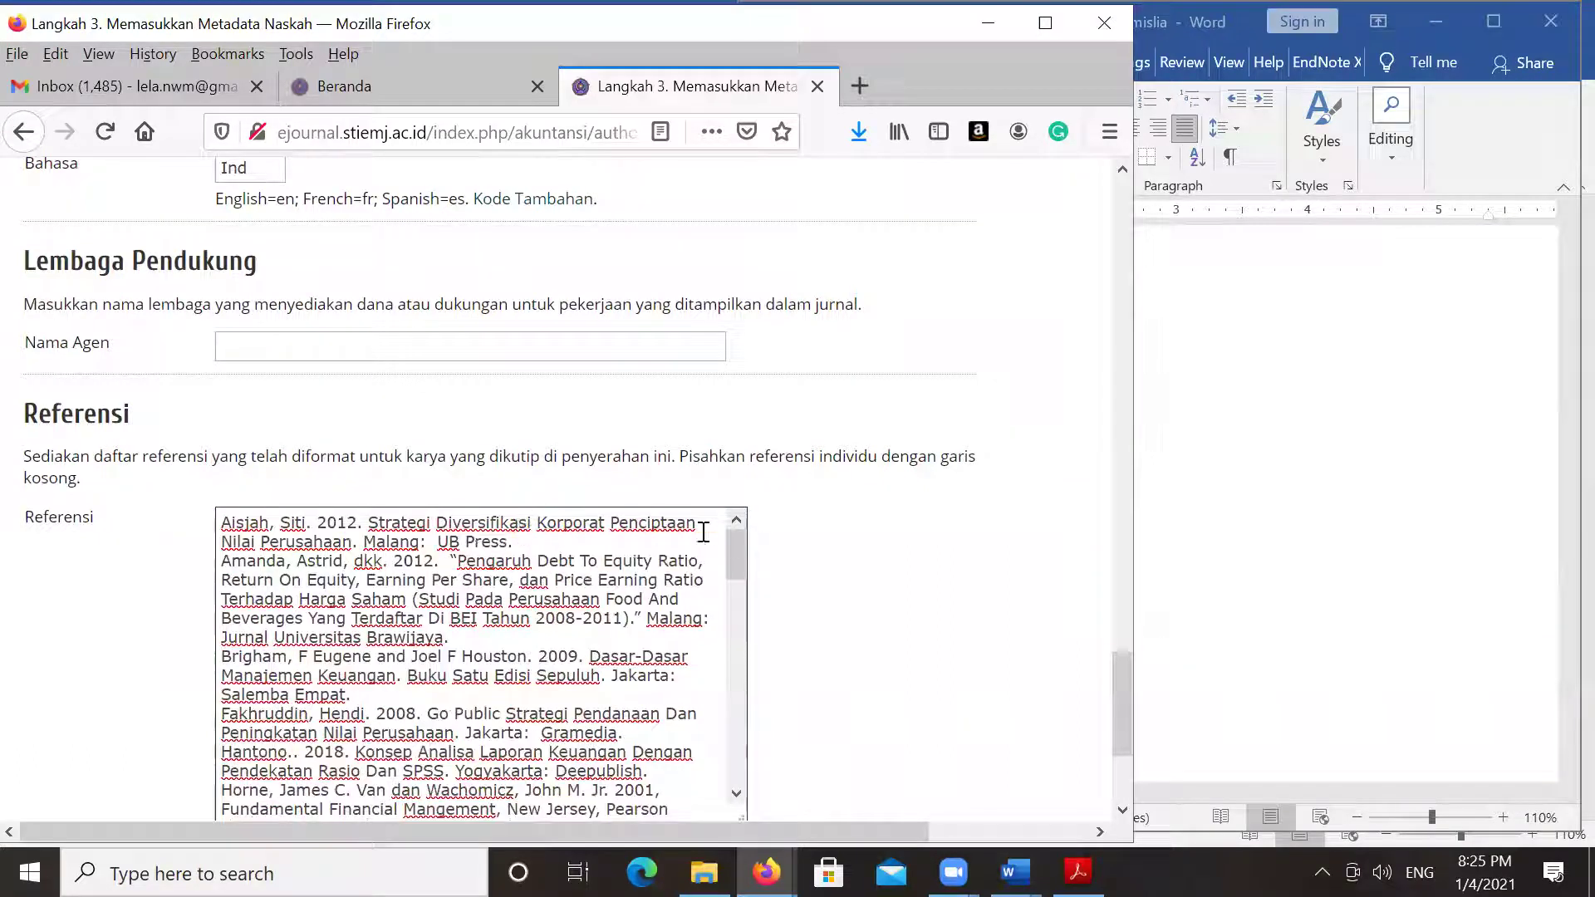
click(570, 540)
key(Return)
click(511, 658)
key(Return)
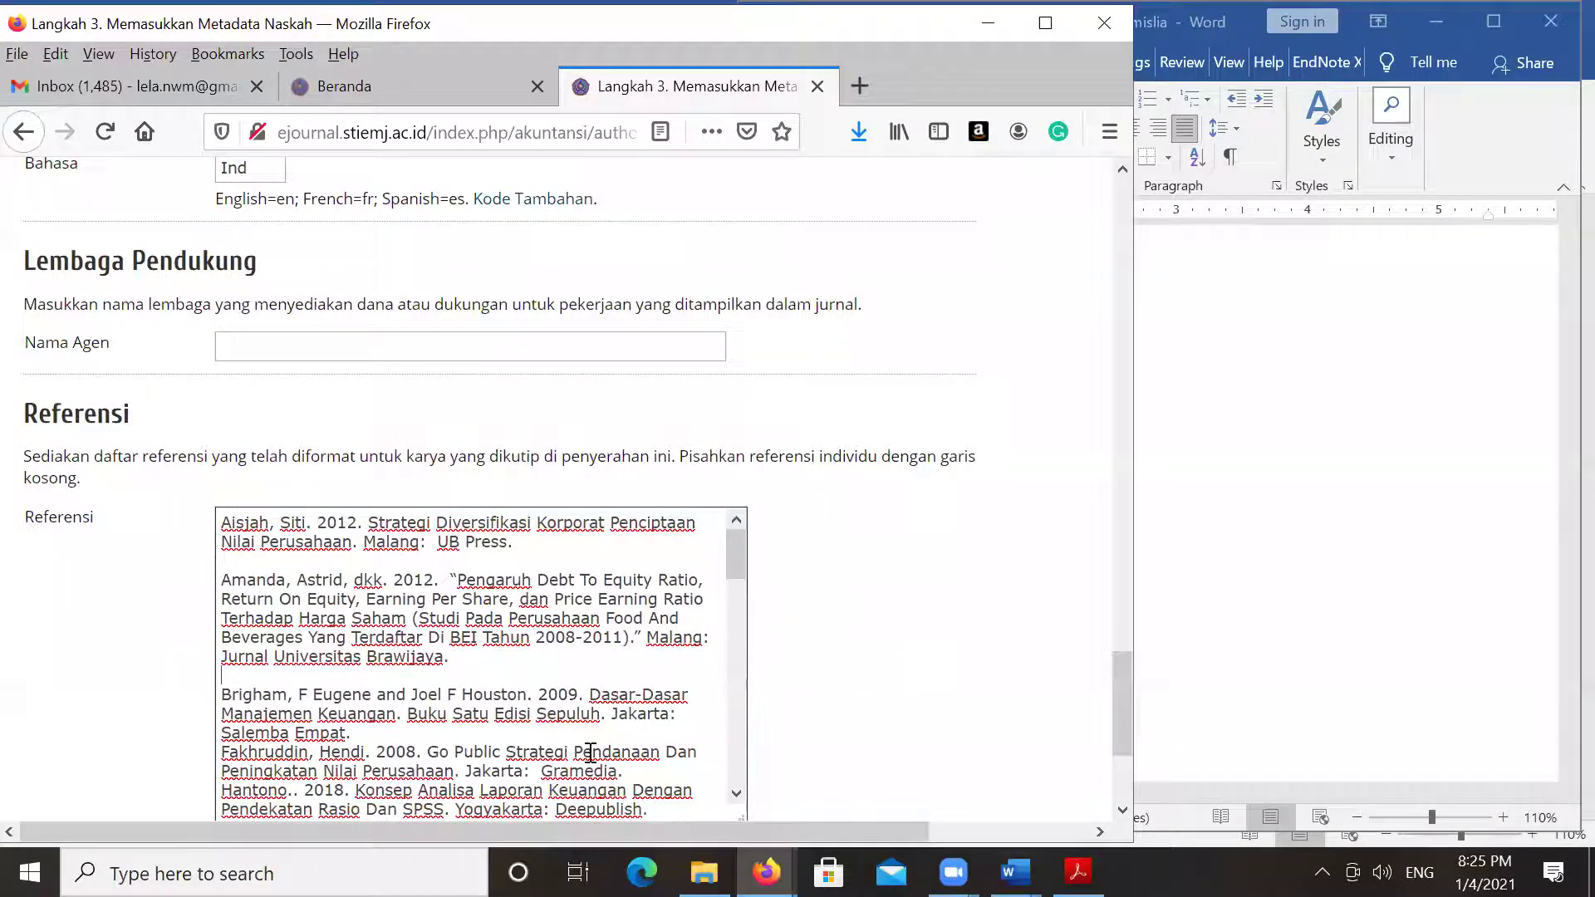
key(Return)
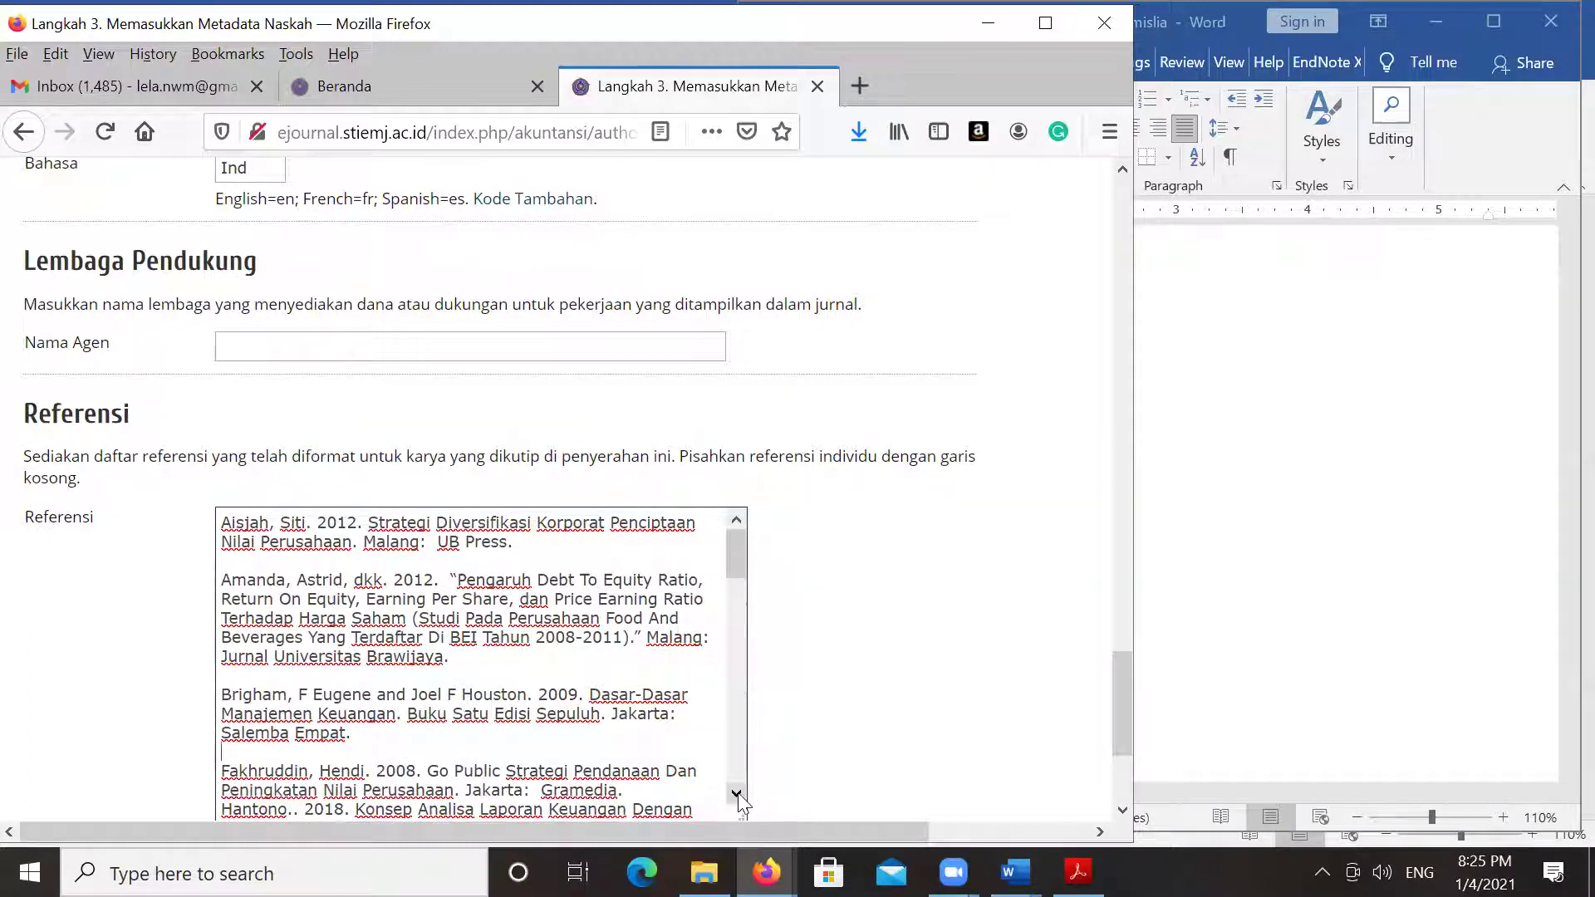
scroll(736, 793, down, 4)
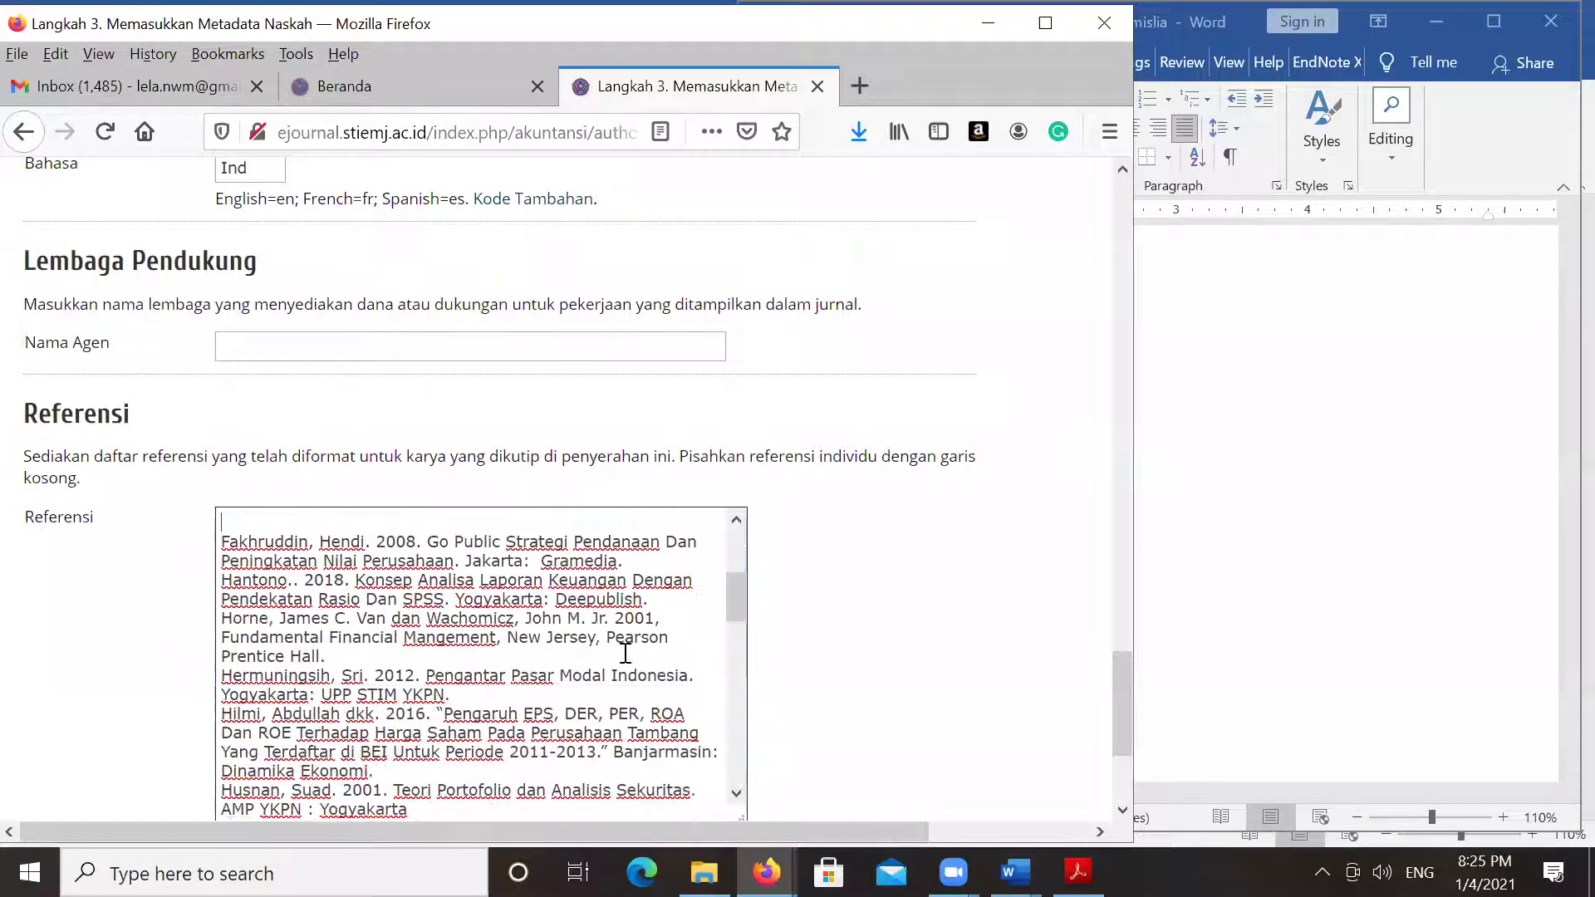
click(650, 558)
key(Return)
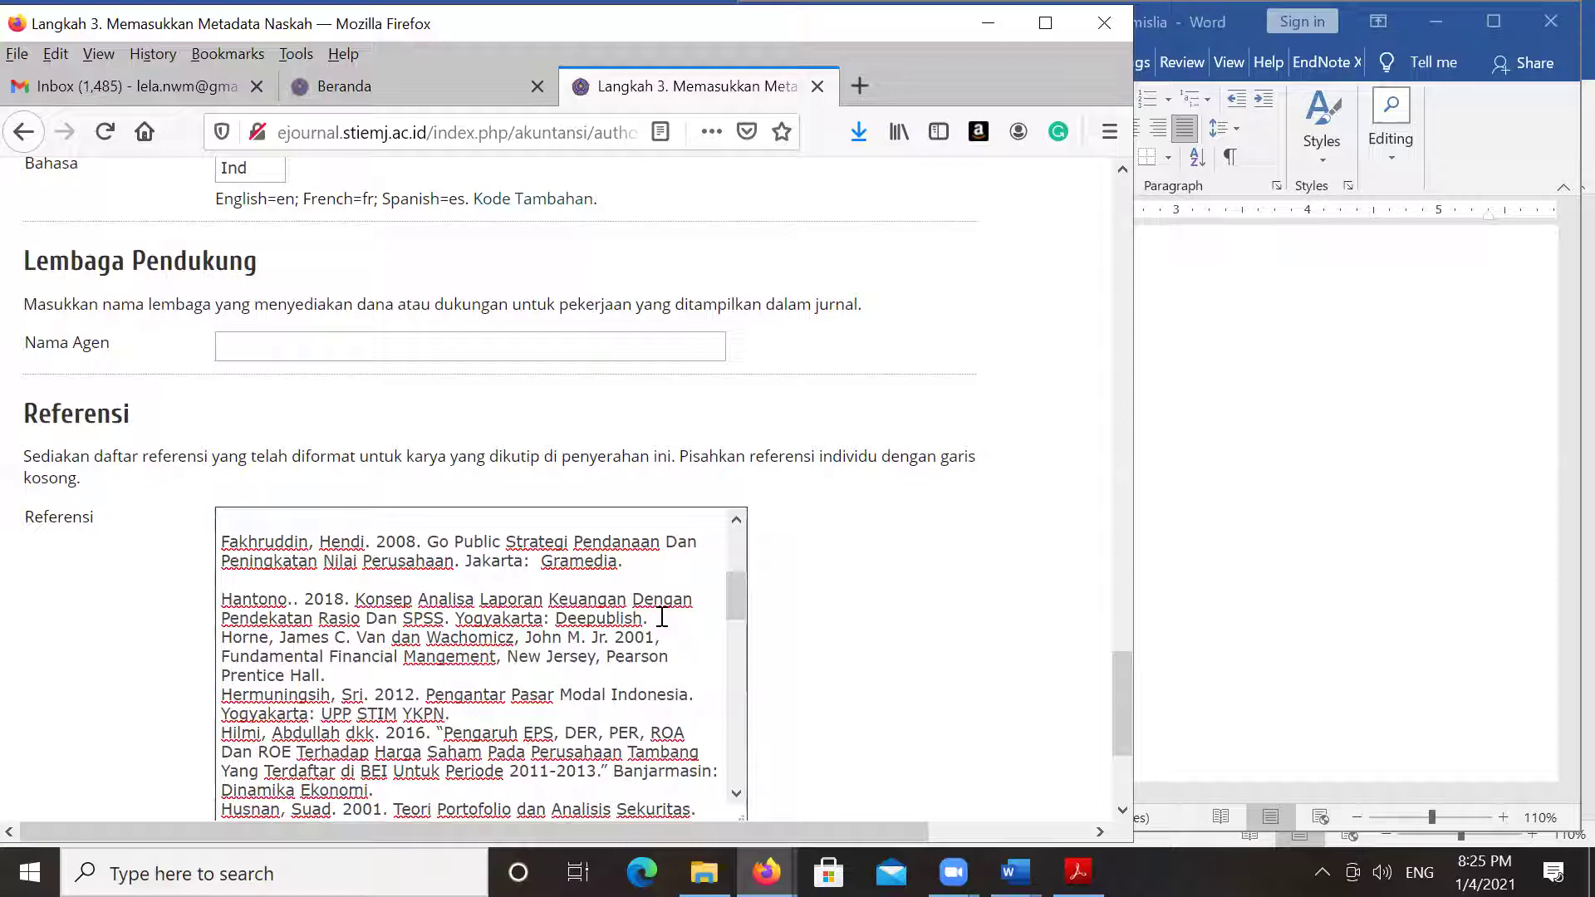
click(662, 617)
key(Return)
click(352, 696)
key(Return)
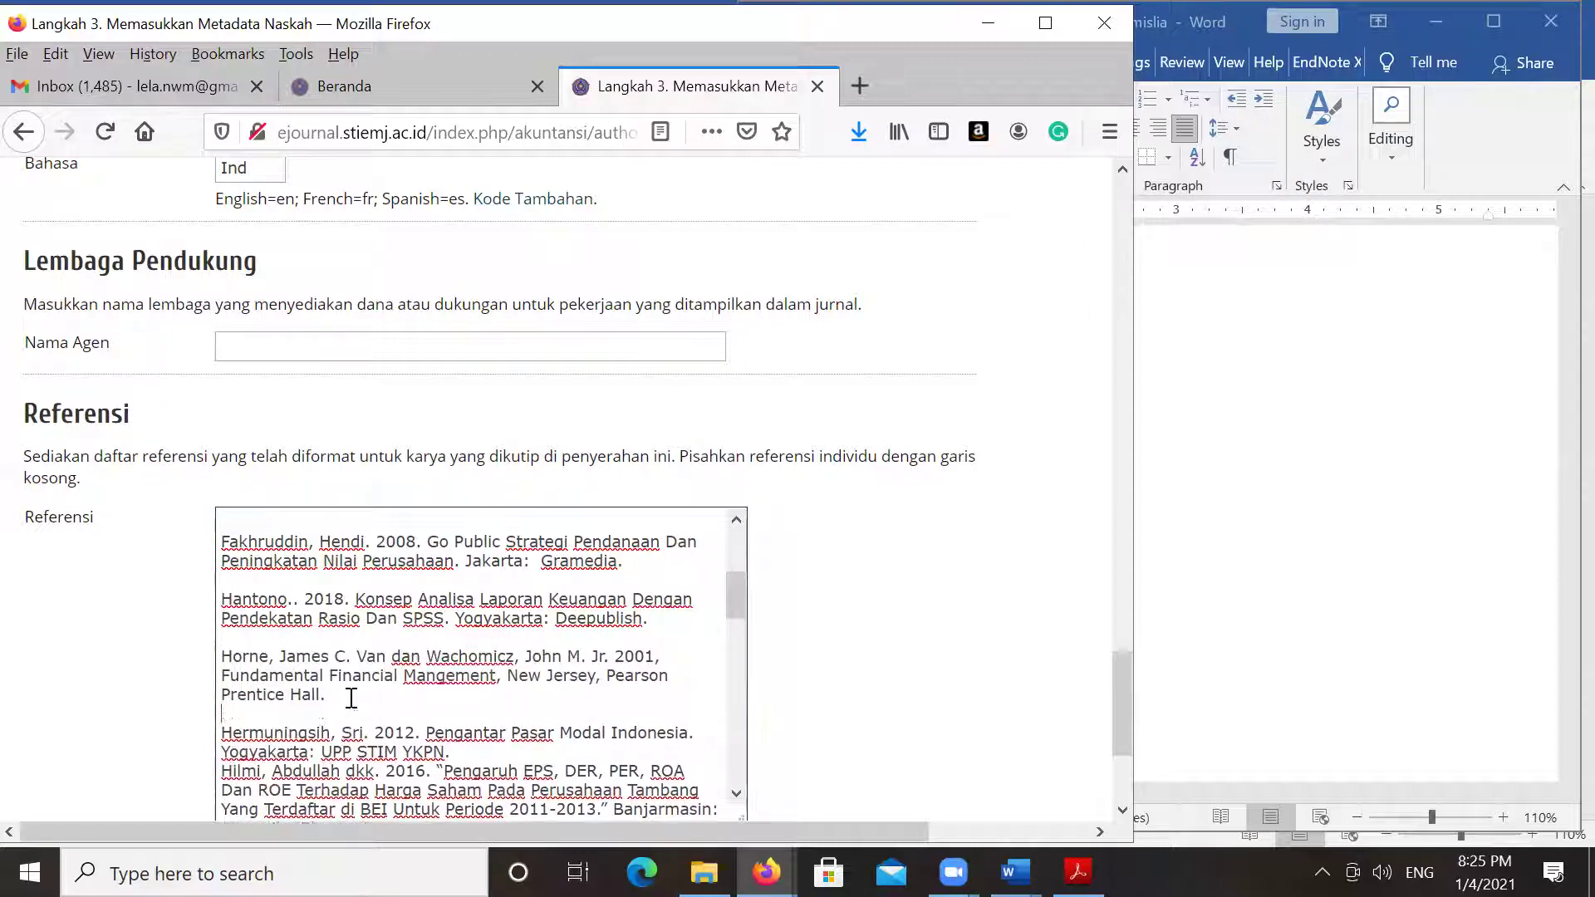
click(468, 758)
key(Return)
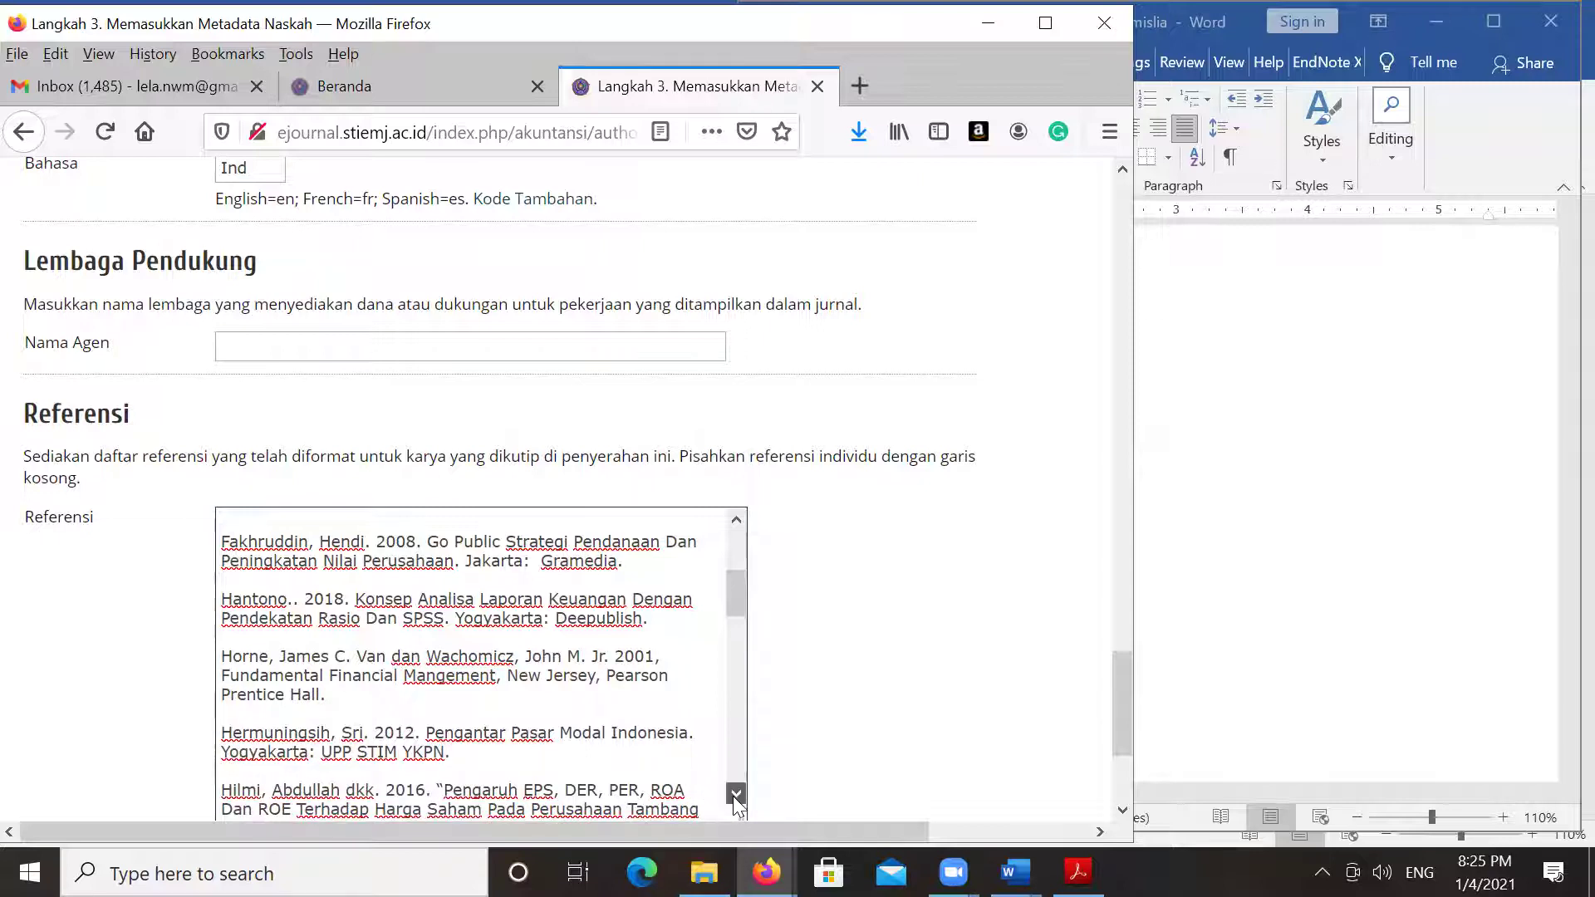
- Separate the Hilmi, Husnan and Juhandi references with blank lines, fixing a stray break in Manajemen
scroll(736, 793, down, 3)
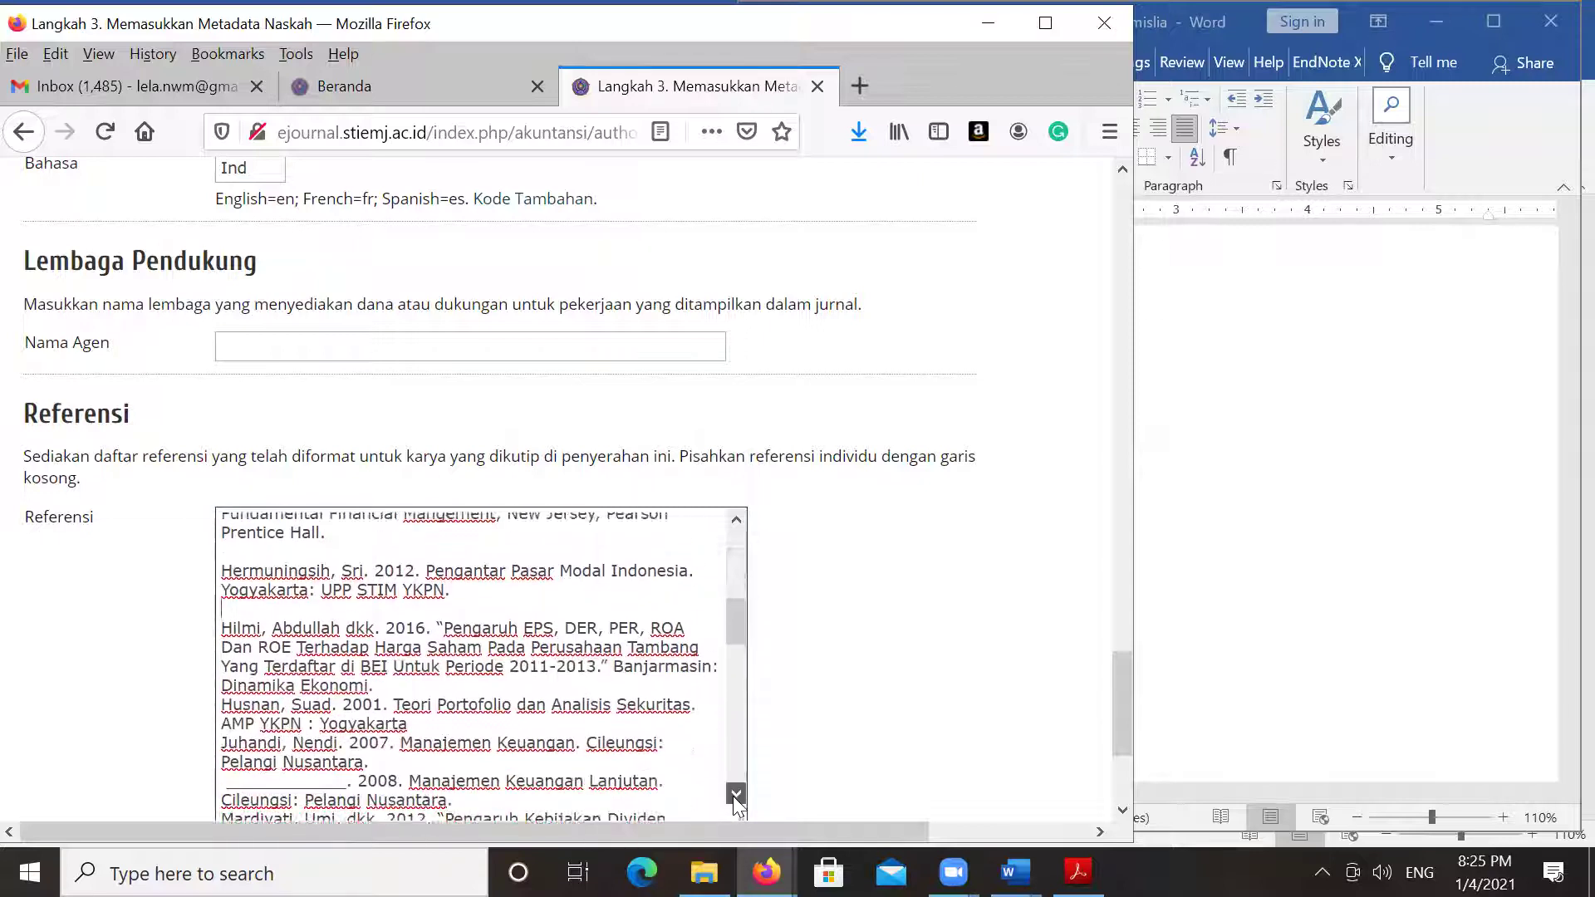
click(377, 676)
key(Return)
click(459, 745)
key(Return)
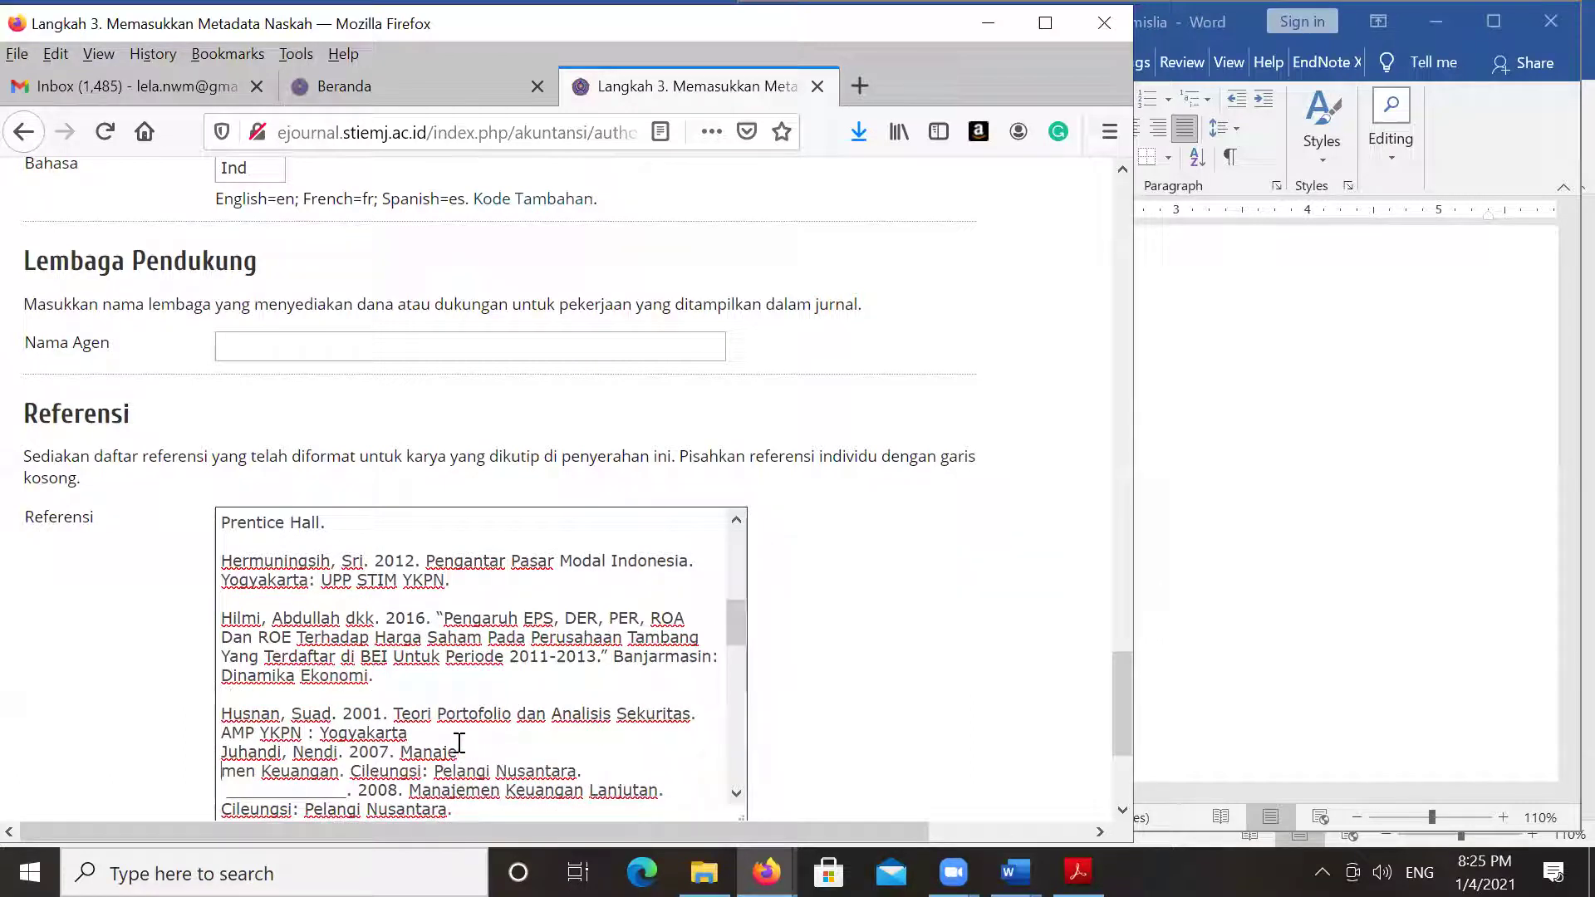
key(BackSpace)
key(Return)
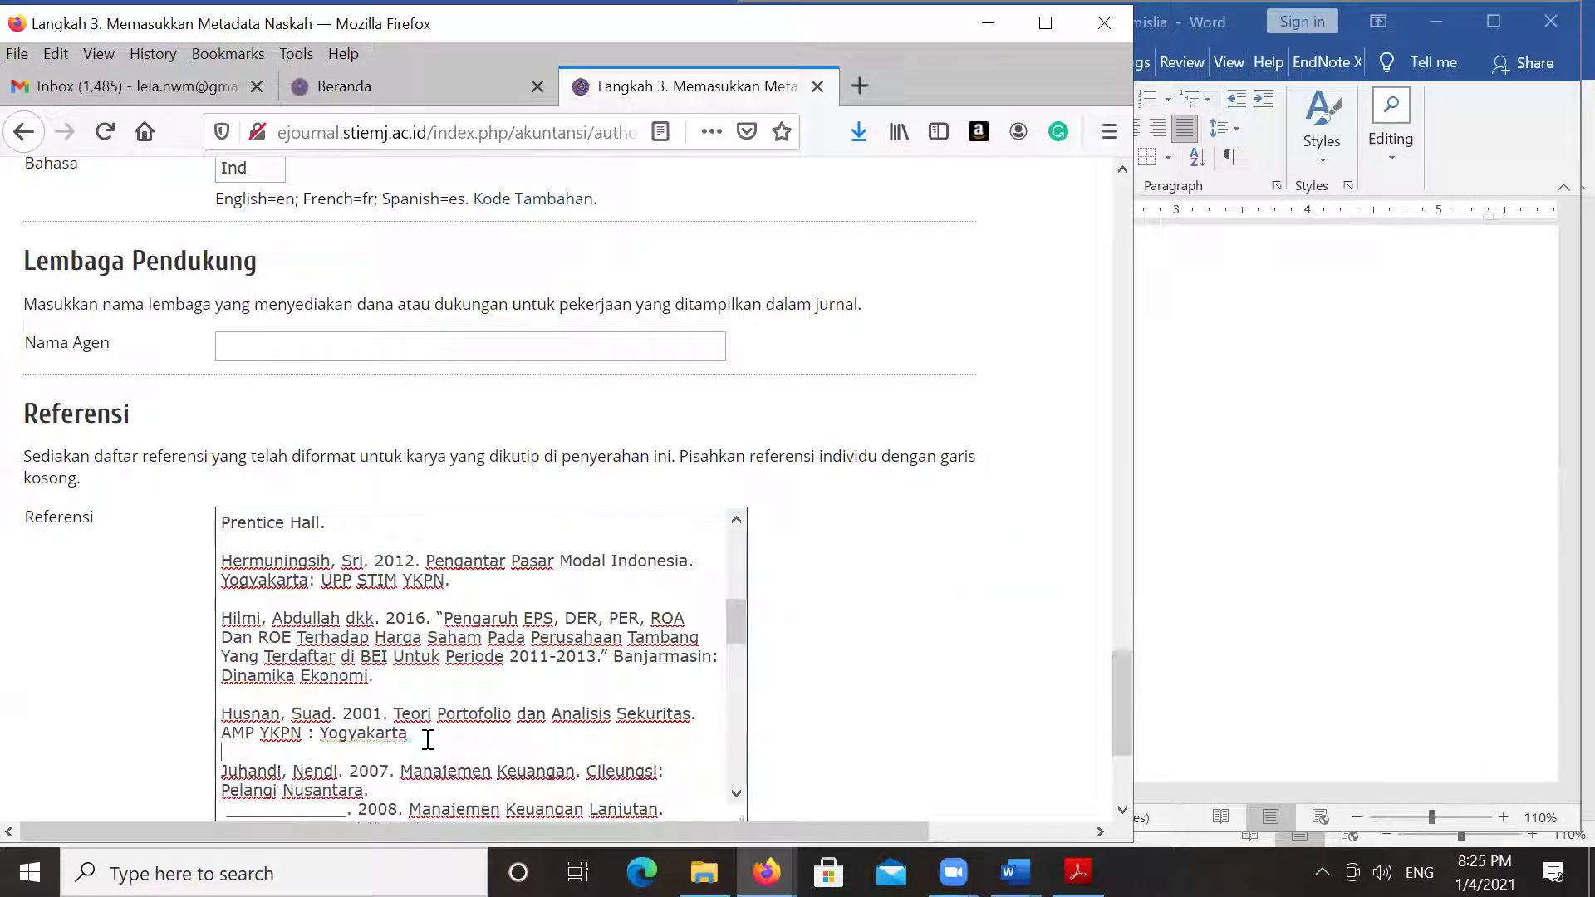
- Add blank lines after the Juhandi, 2008 and Mardiyati references
scroll(745, 802, down, 3)
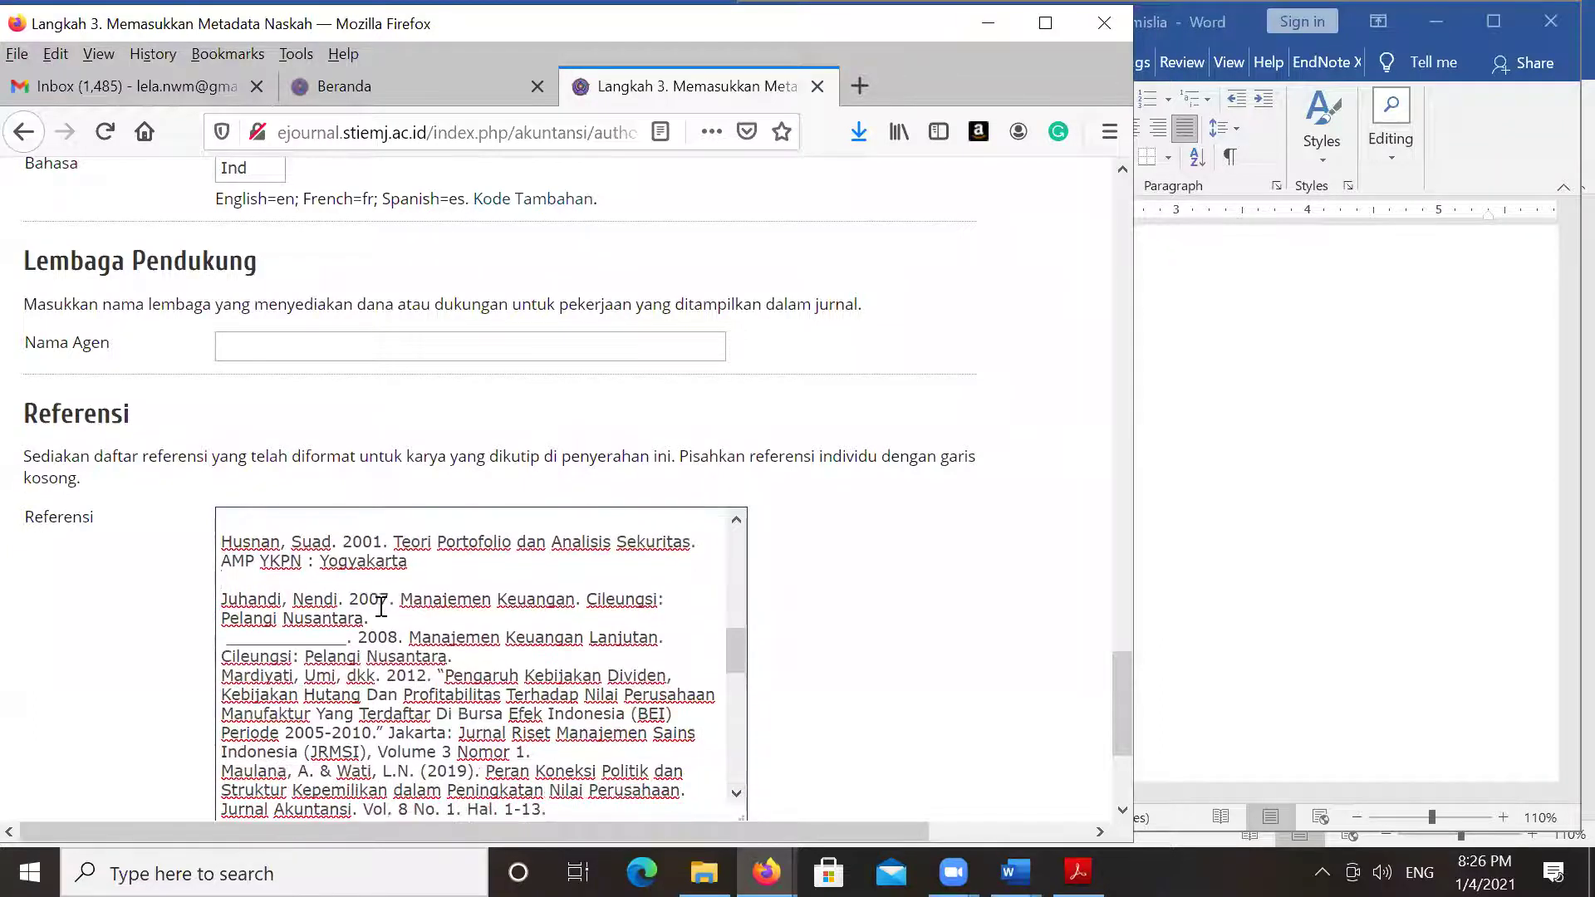
click(378, 612)
key(Return)
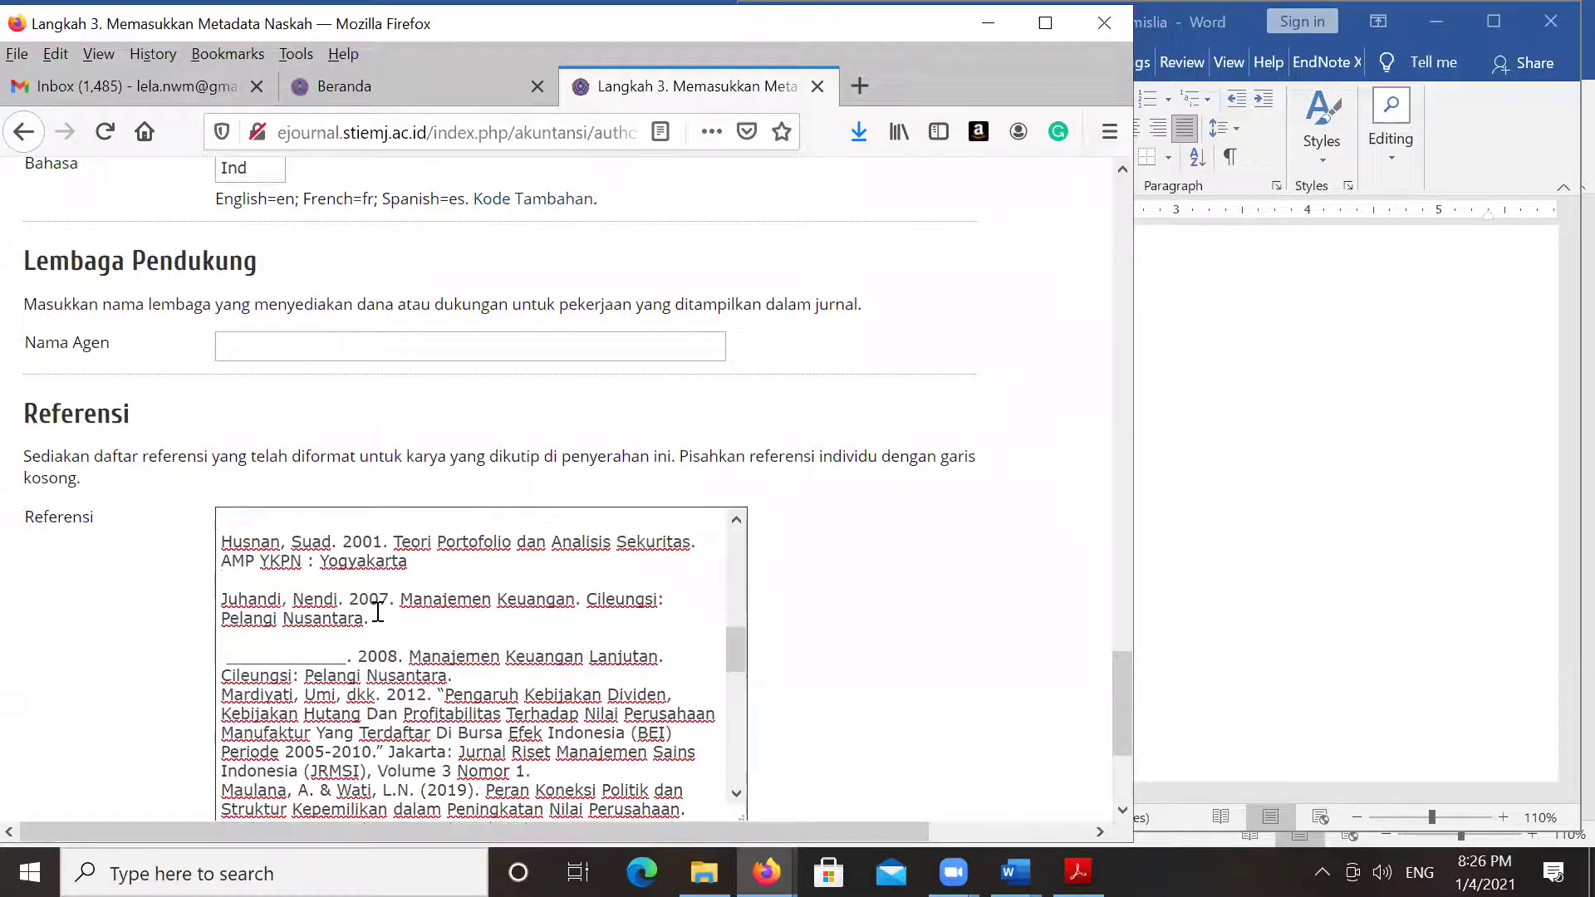
click(498, 675)
key(Return)
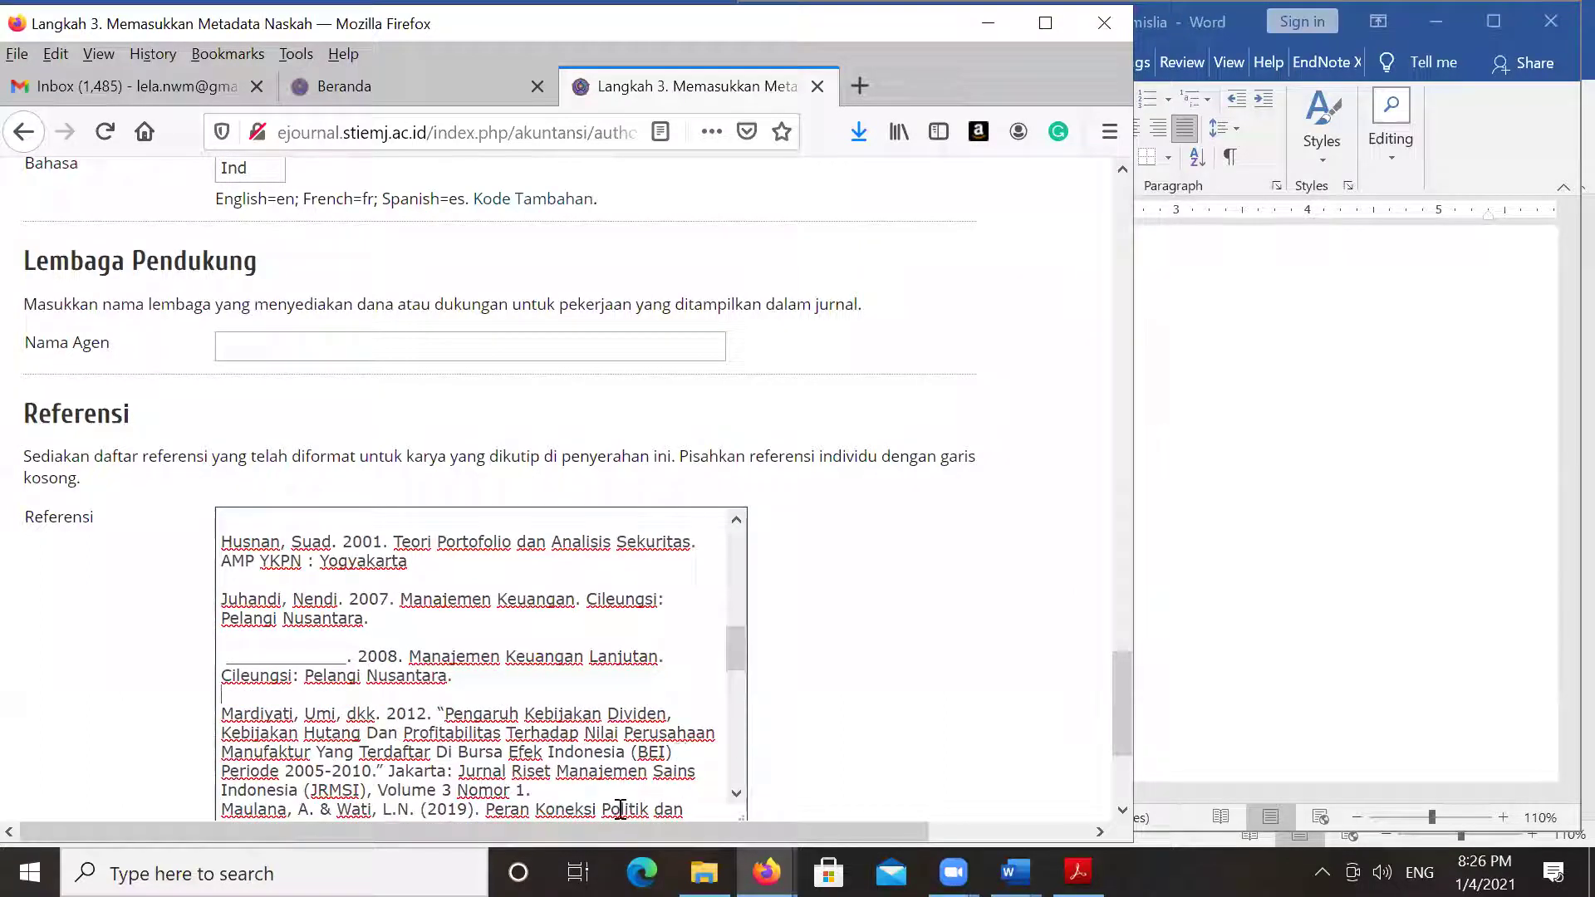
click(549, 796)
key(Return)
- Add blank lines after the Maulana, Oktaviani, Puspitaningtyas, Sugiono, Viandita and Wati 2017 references
scroll(740, 764, down, 5)
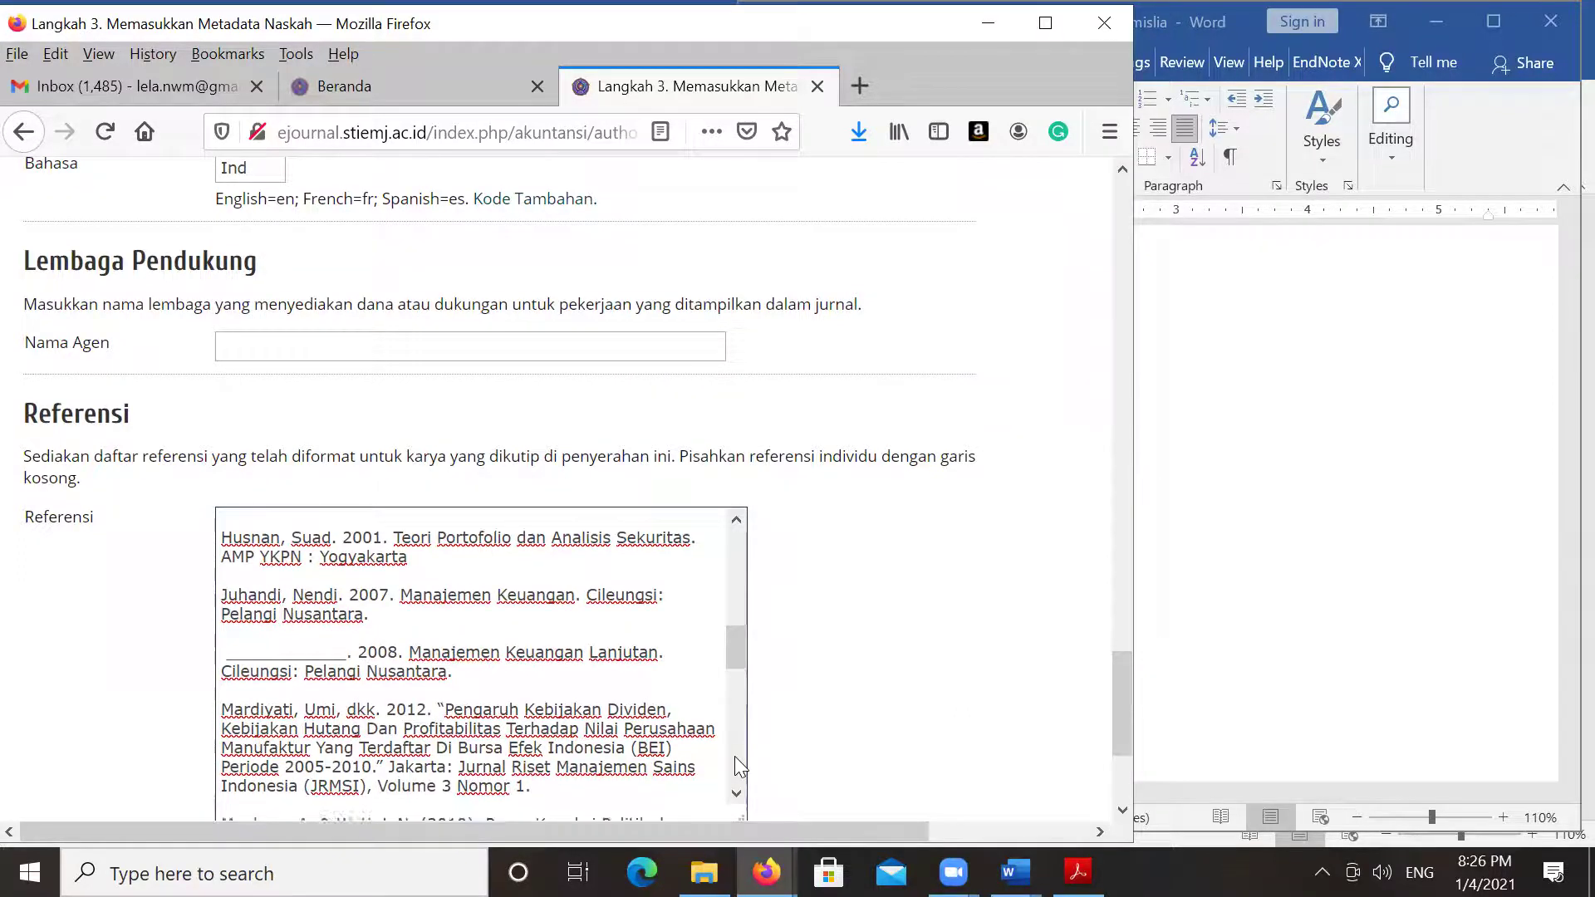
click(593, 581)
key(Return)
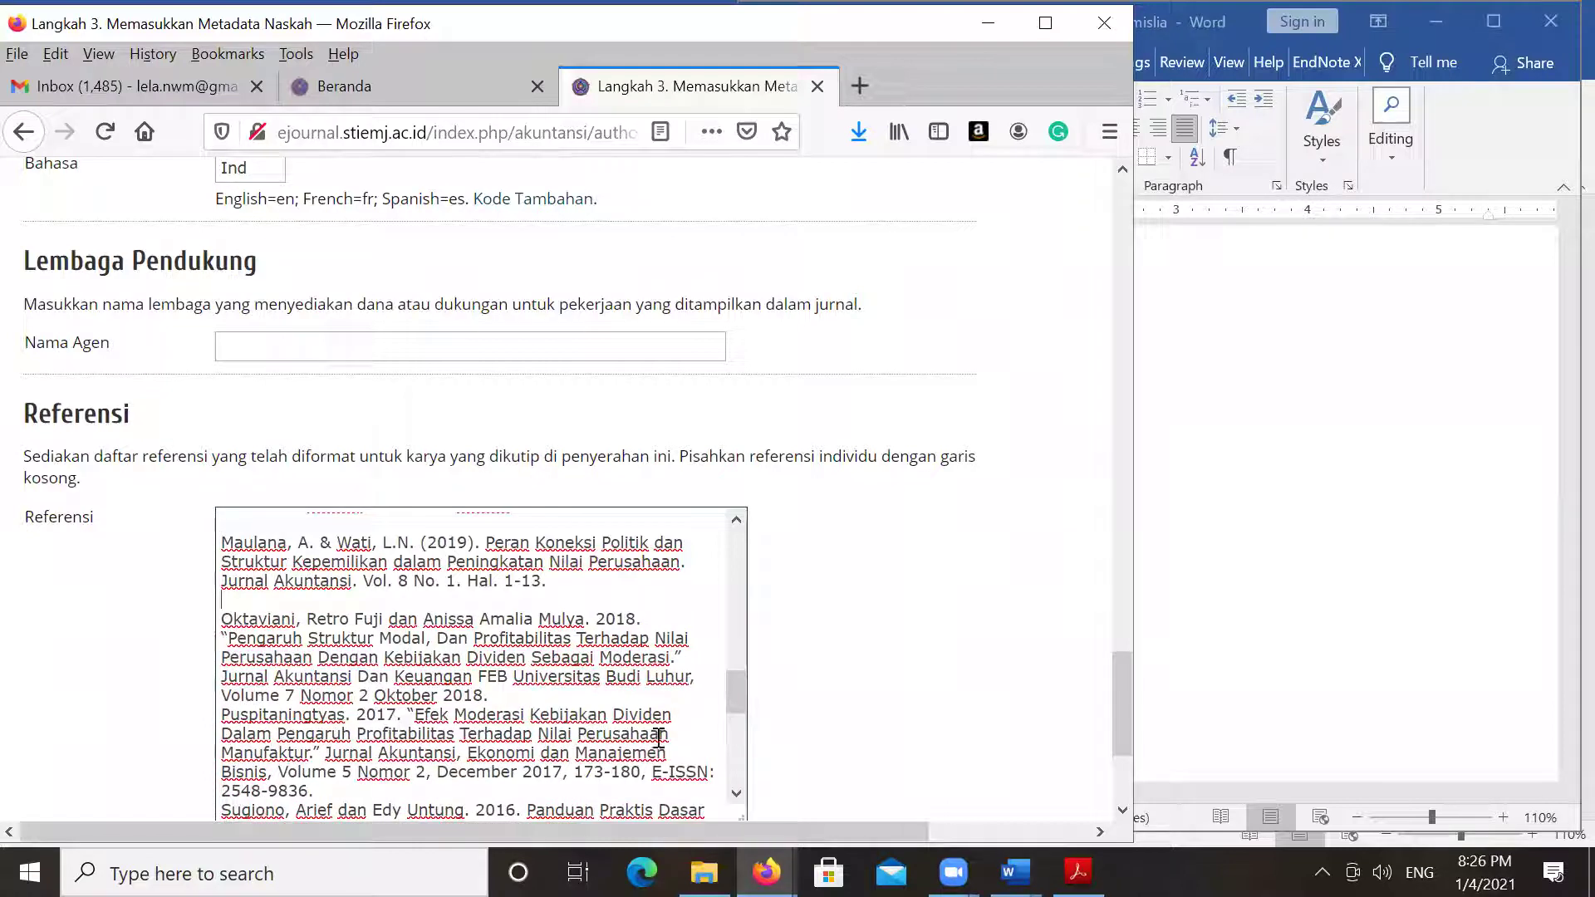
key(Return)
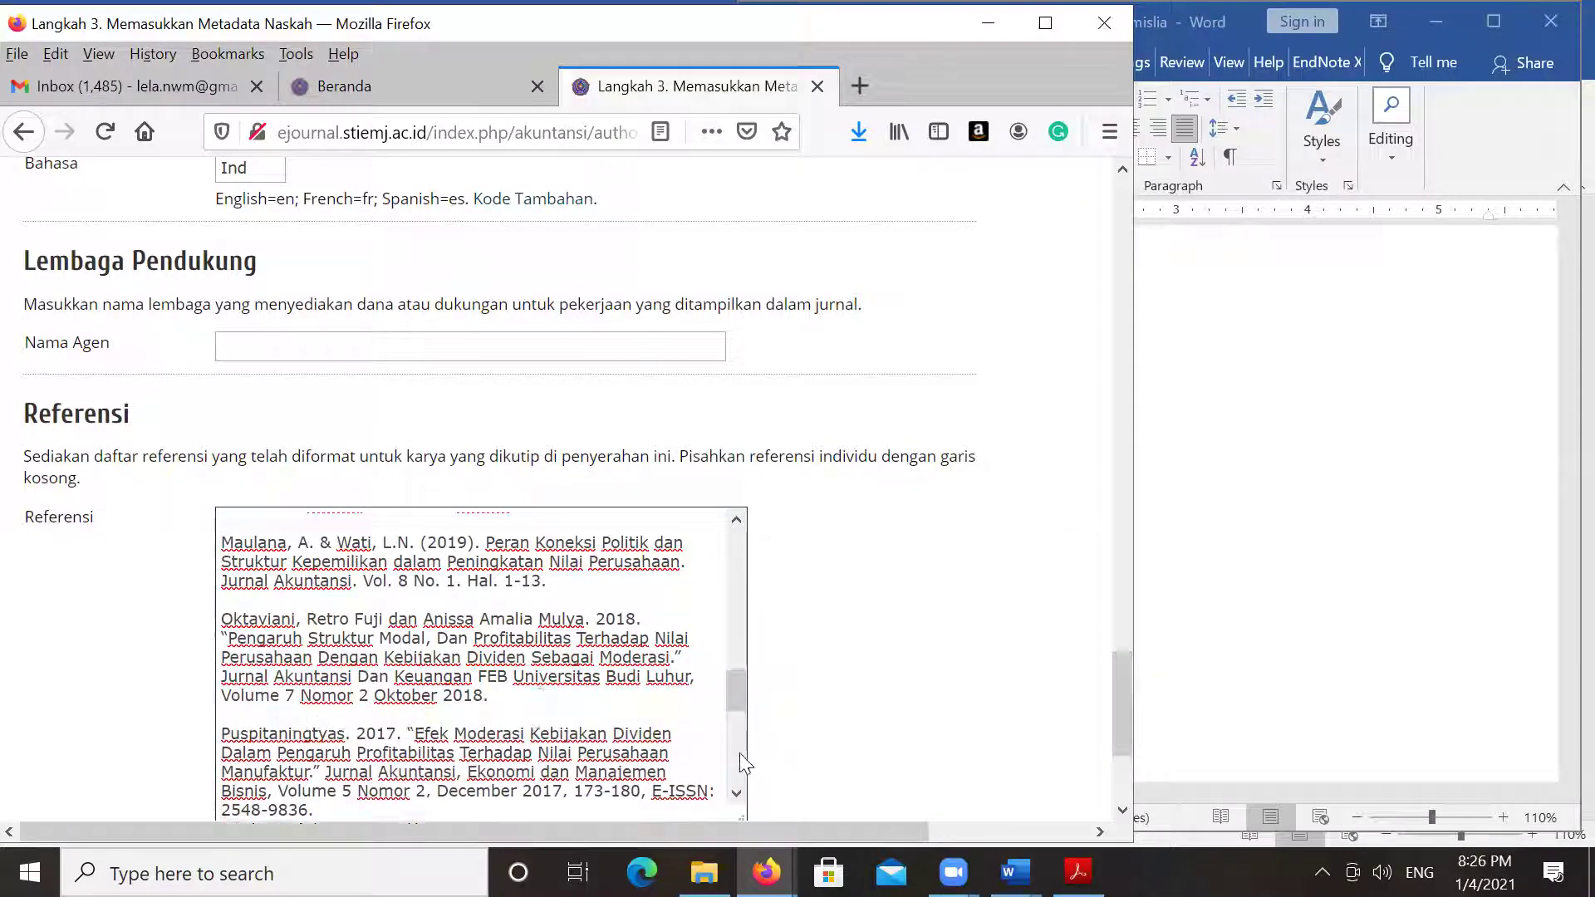
scroll(656, 692, down, 5)
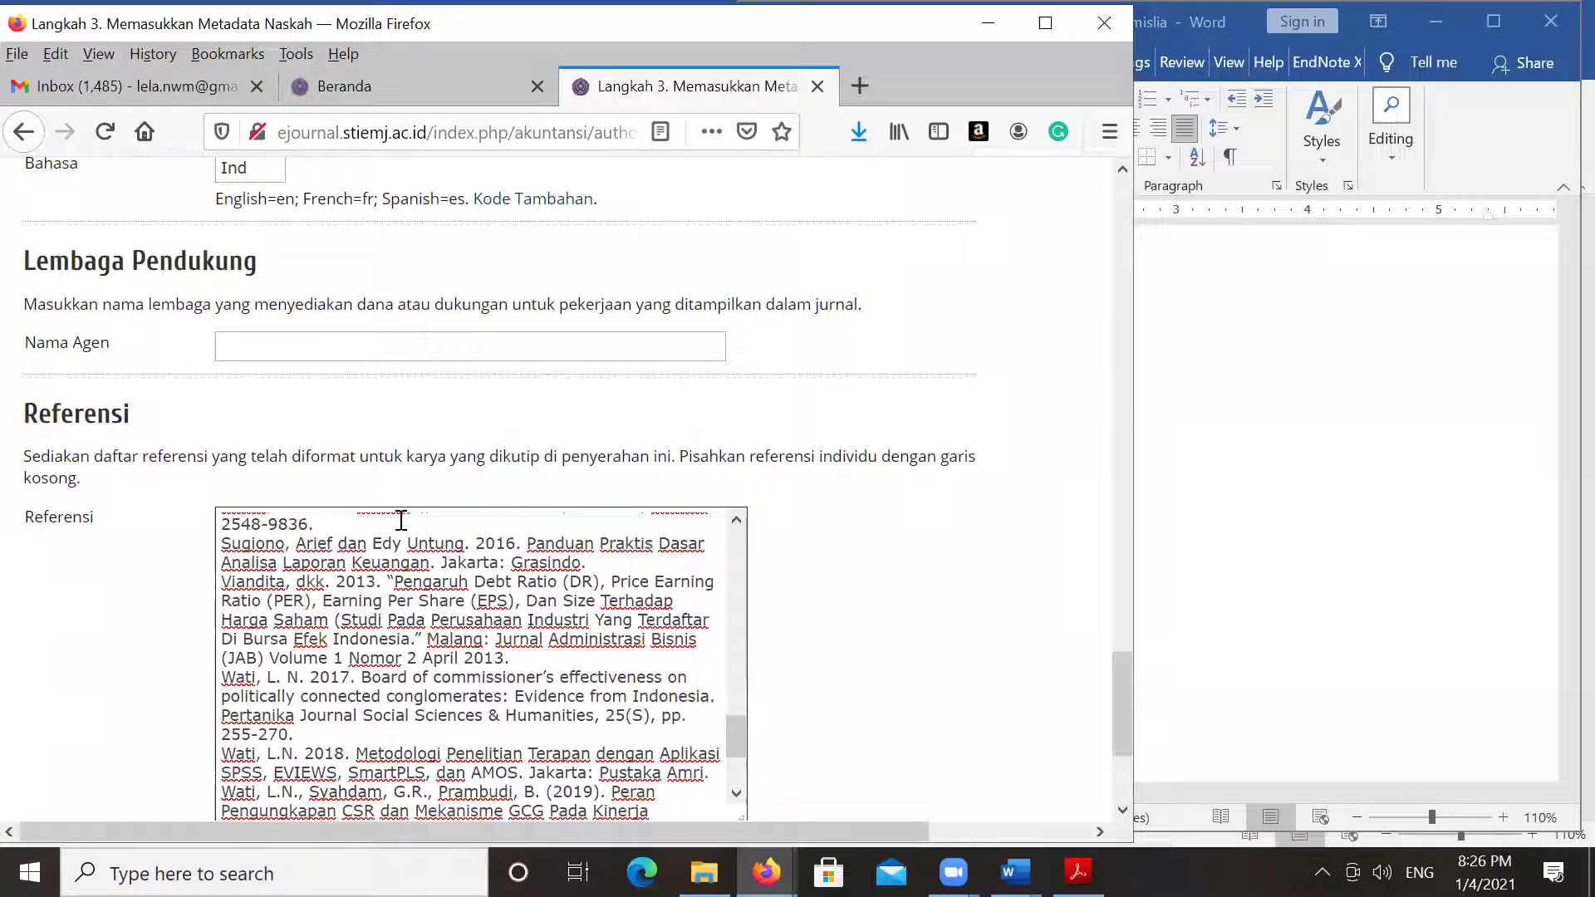
click(365, 538)
click(320, 524)
key(Return)
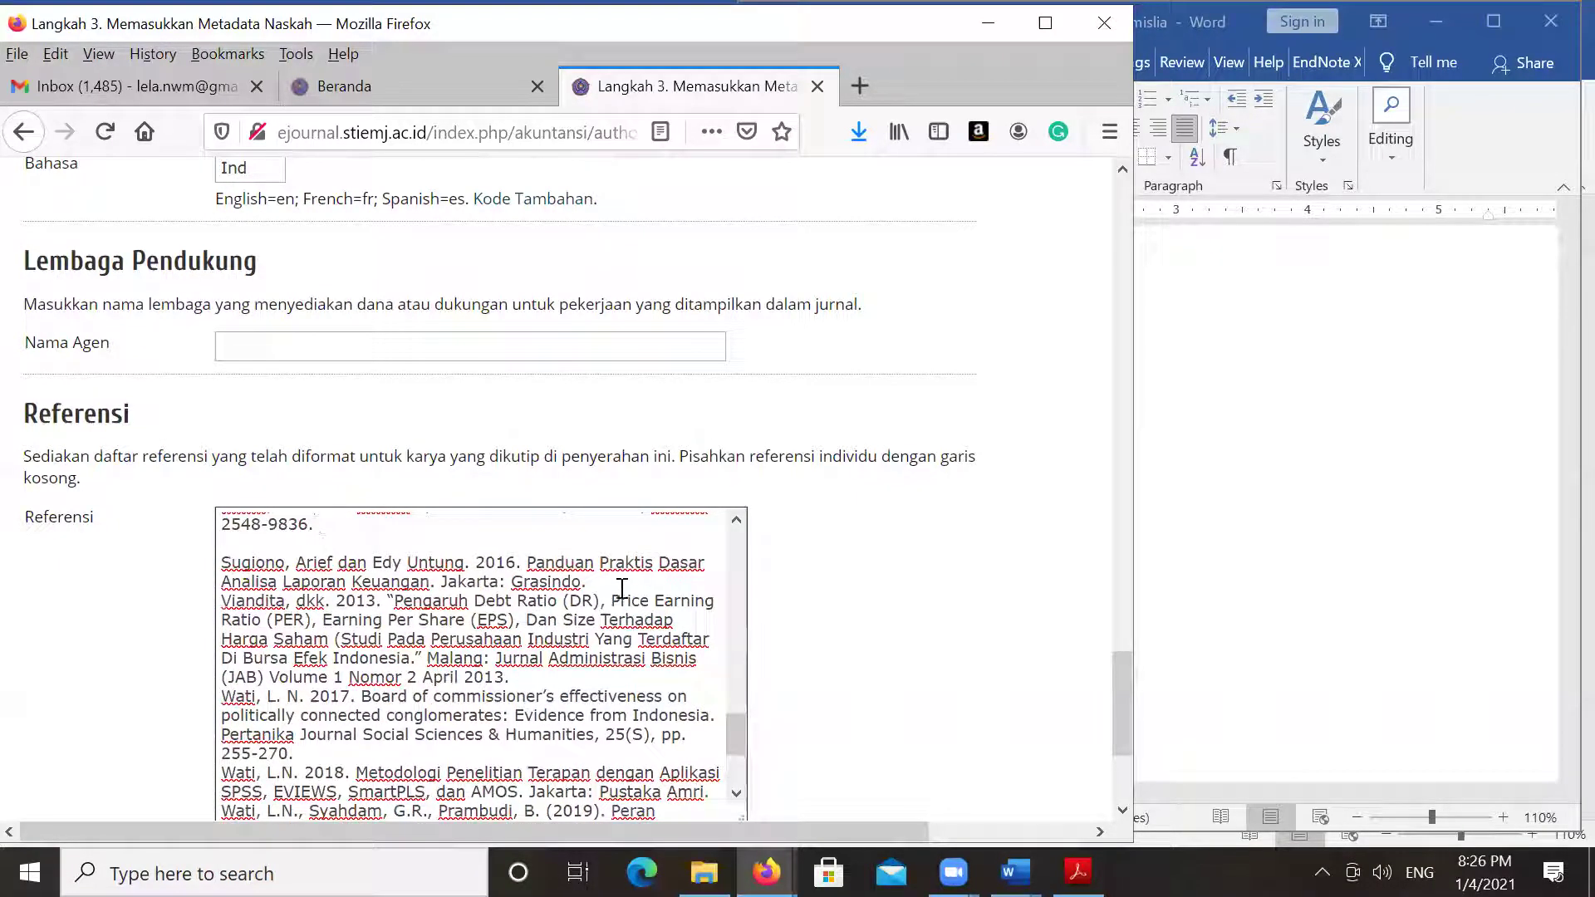
click(622, 589)
key(Return)
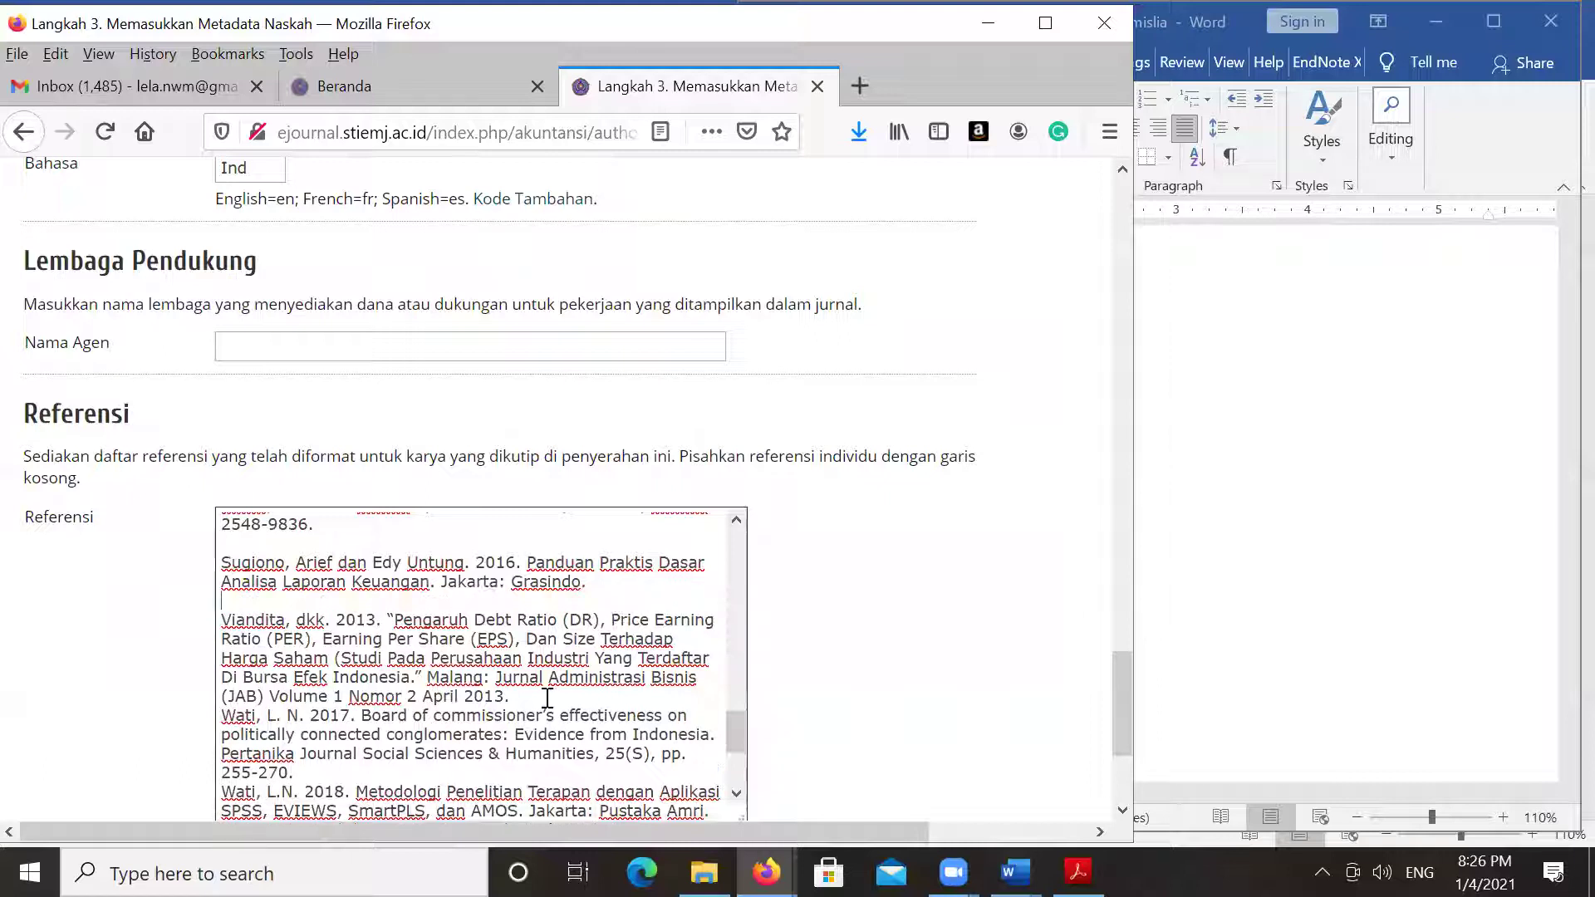
key(Return)
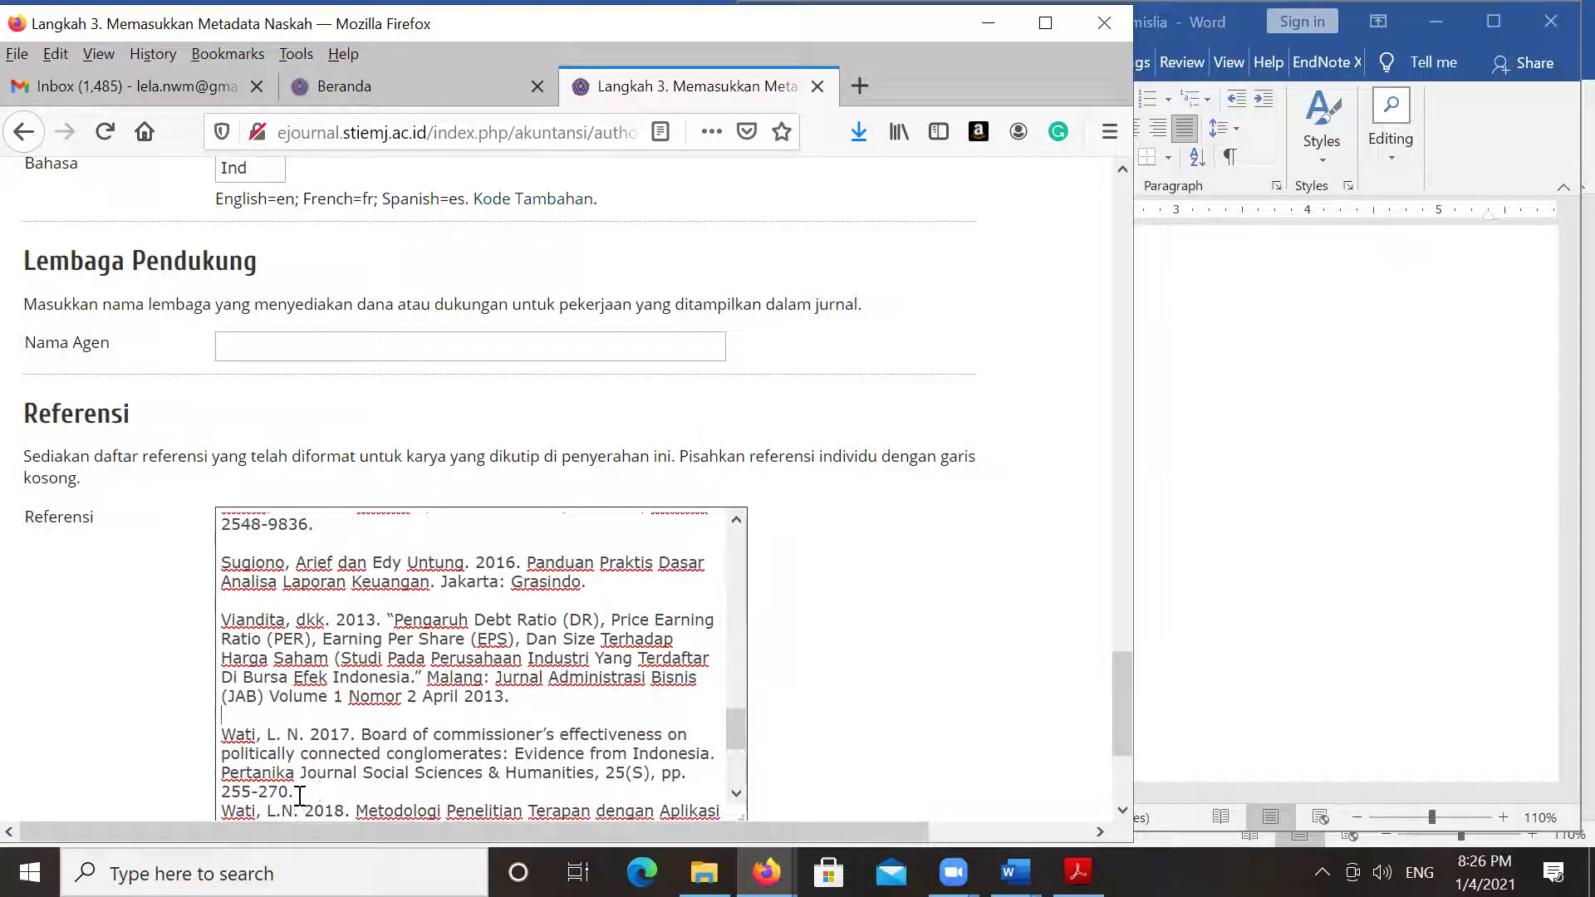
click(300, 795)
key(Return)
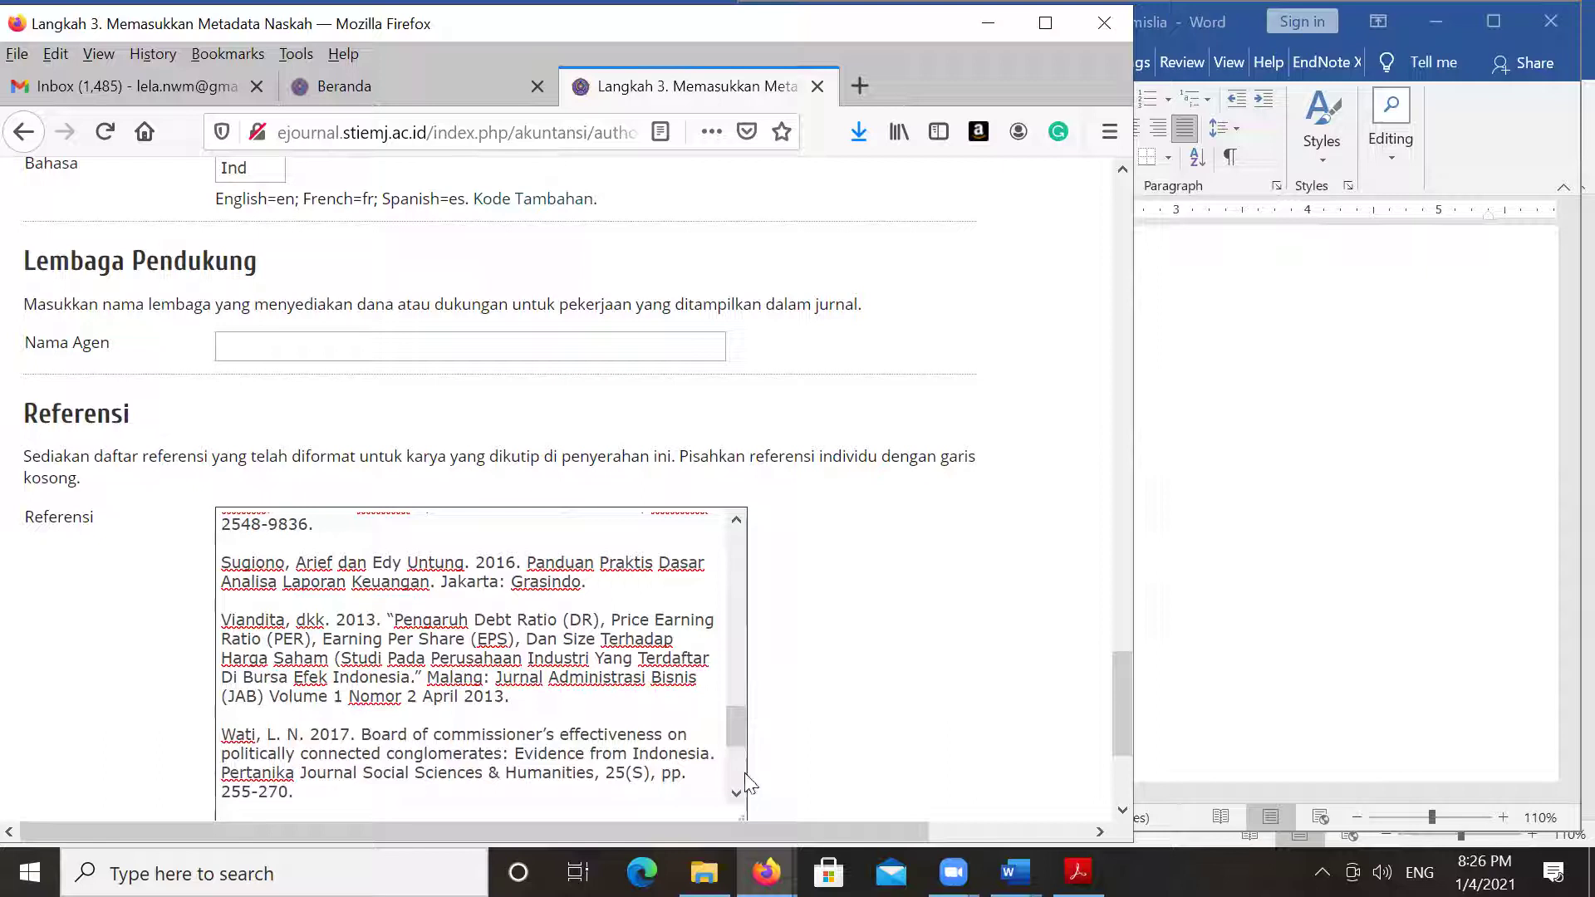
- Add blank lines before the Weston and final Wiagustini references
scroll(746, 783, down, 4)
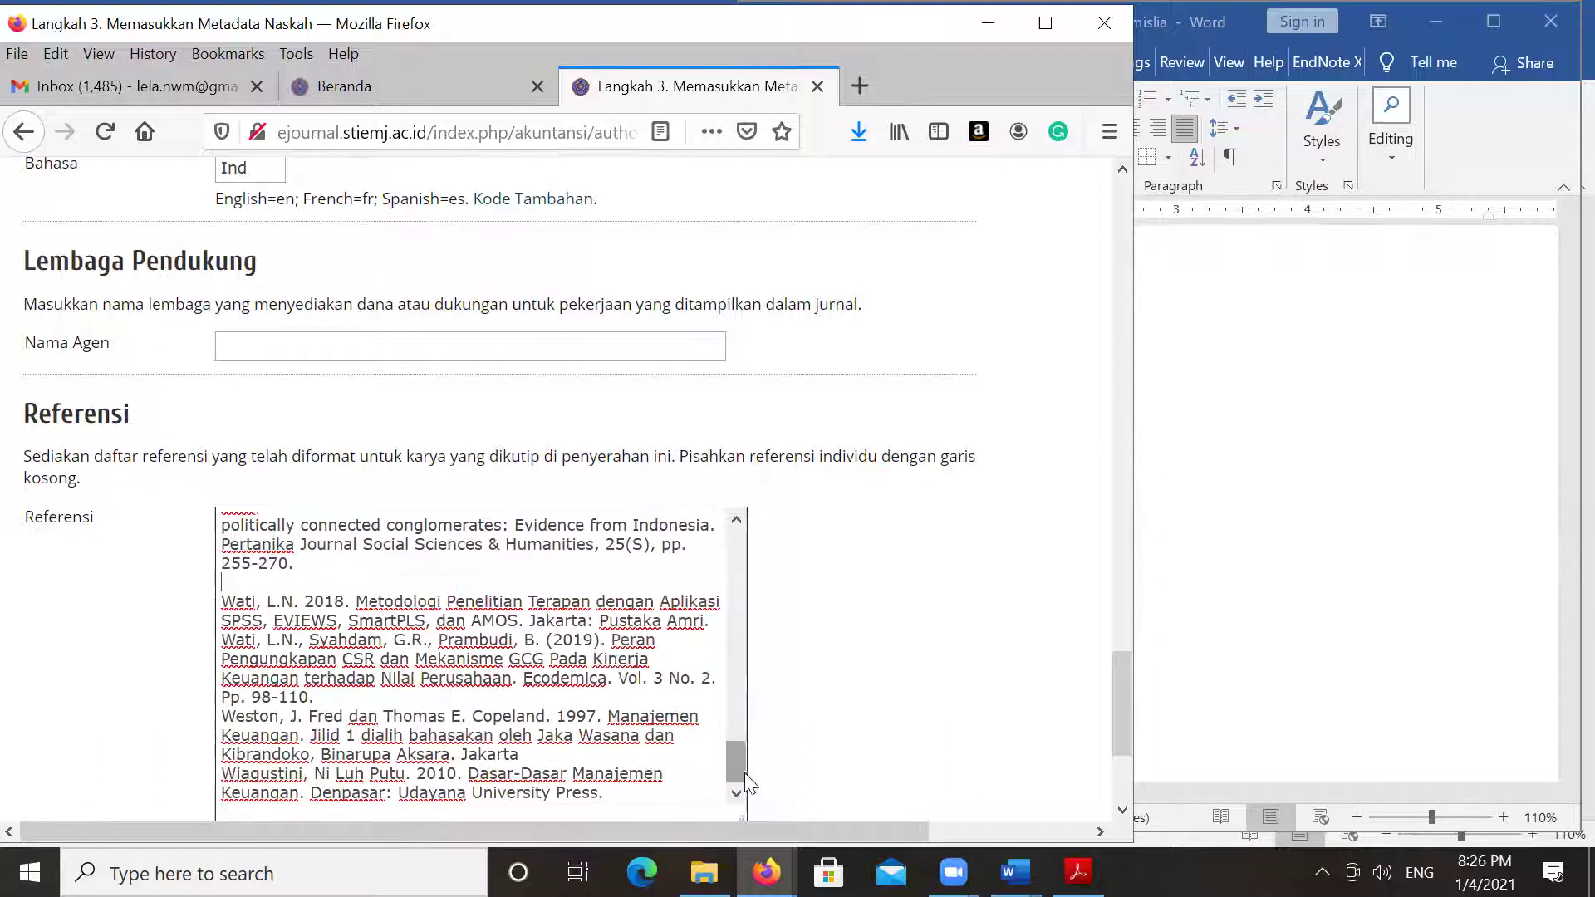
click(334, 697)
key(Return)
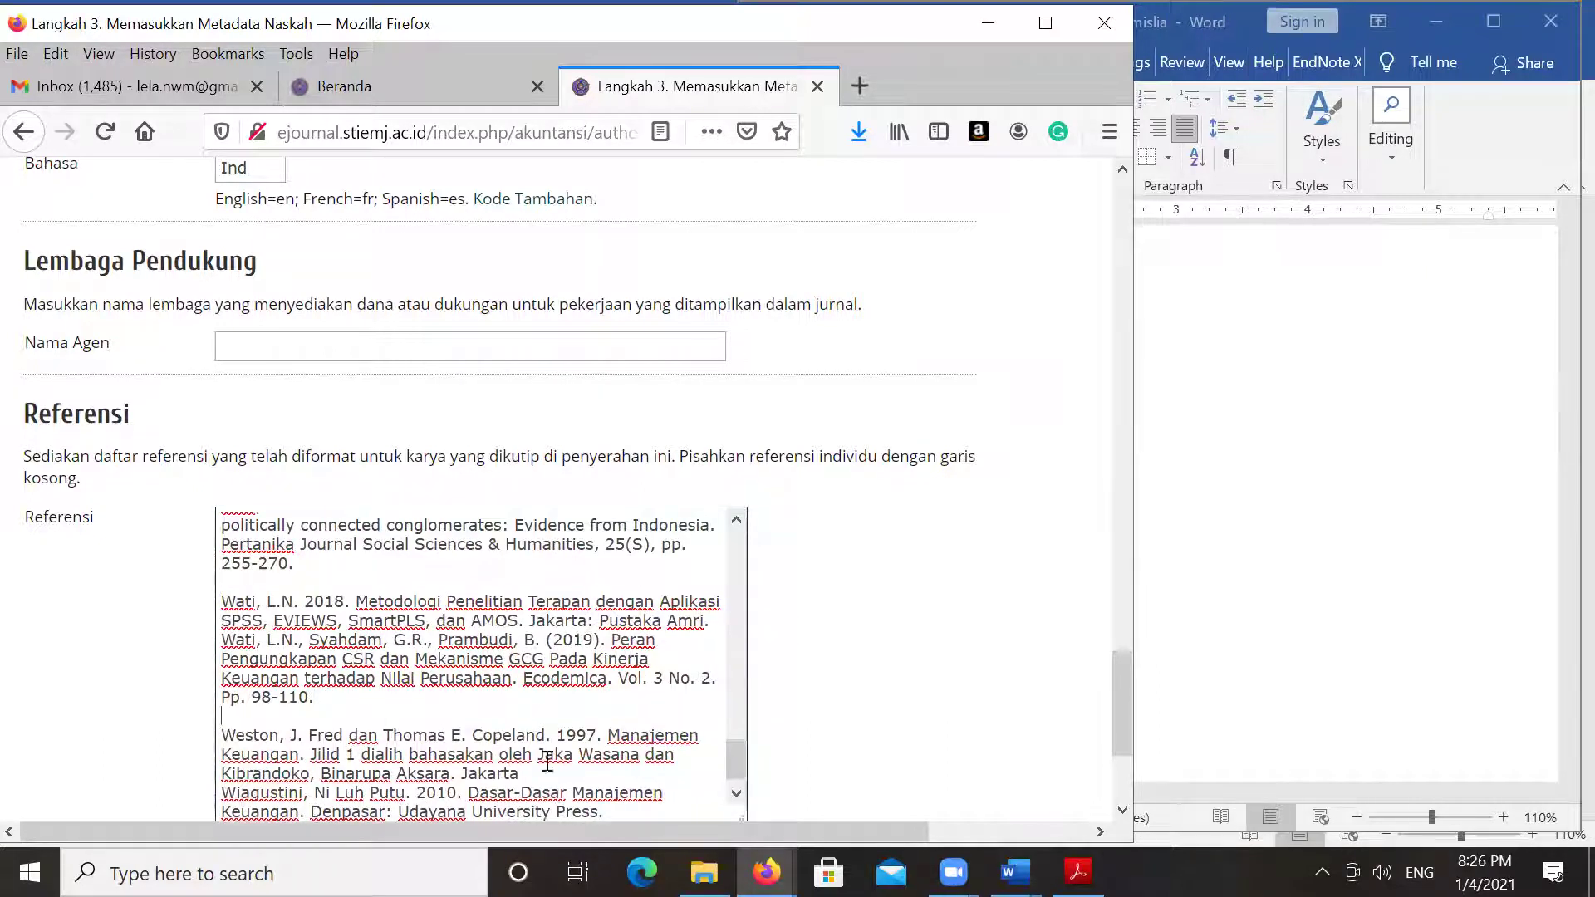
click(737, 795)
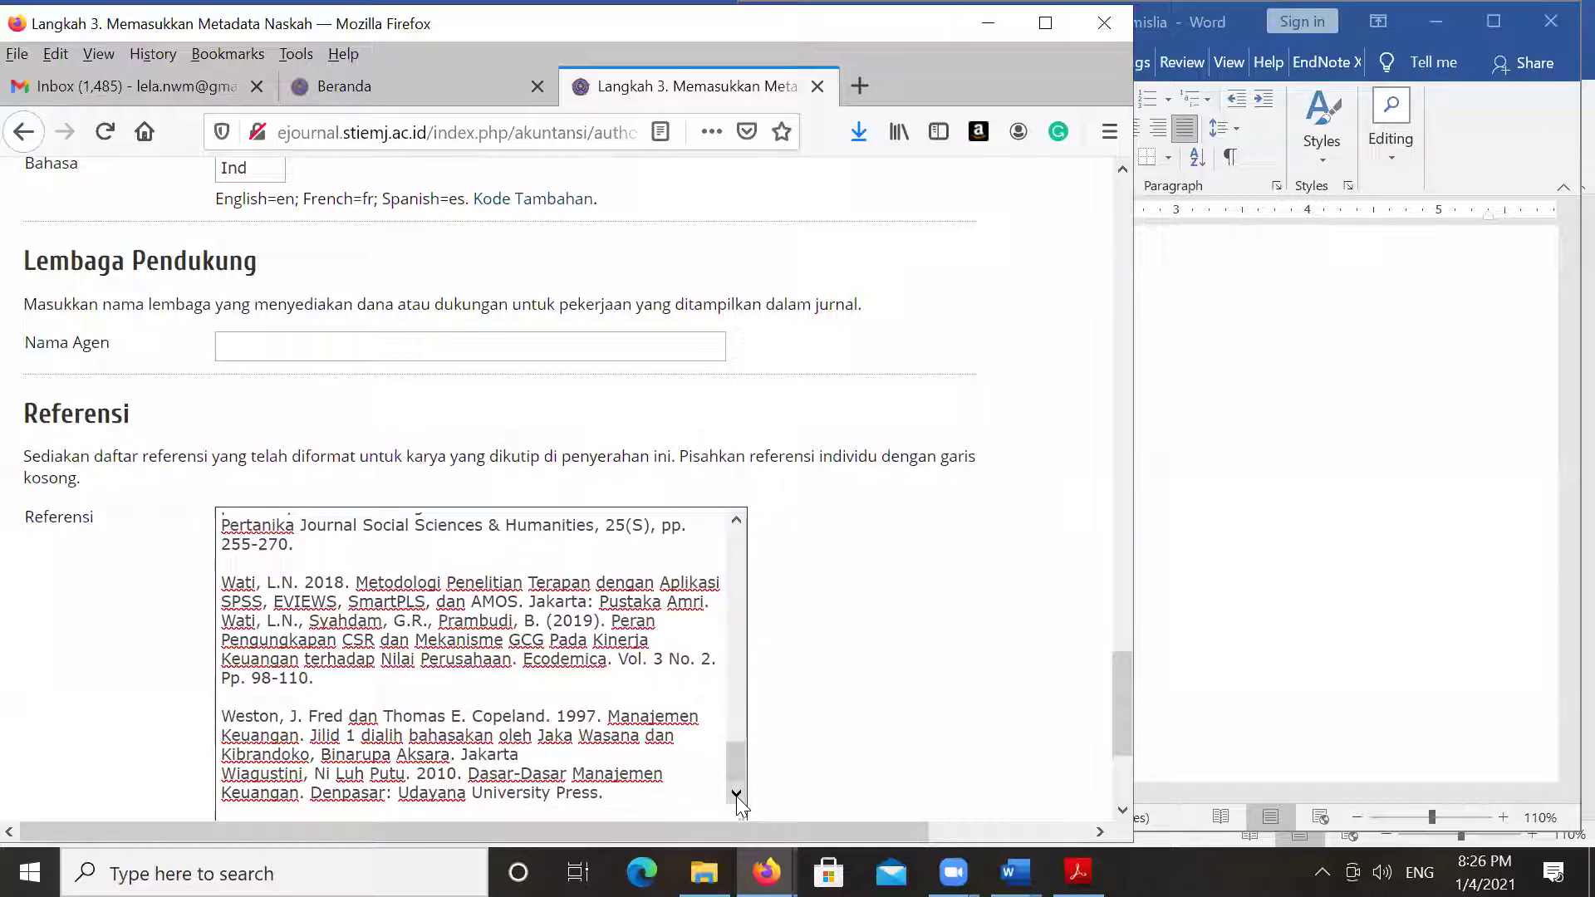
click(570, 761)
key(Return)
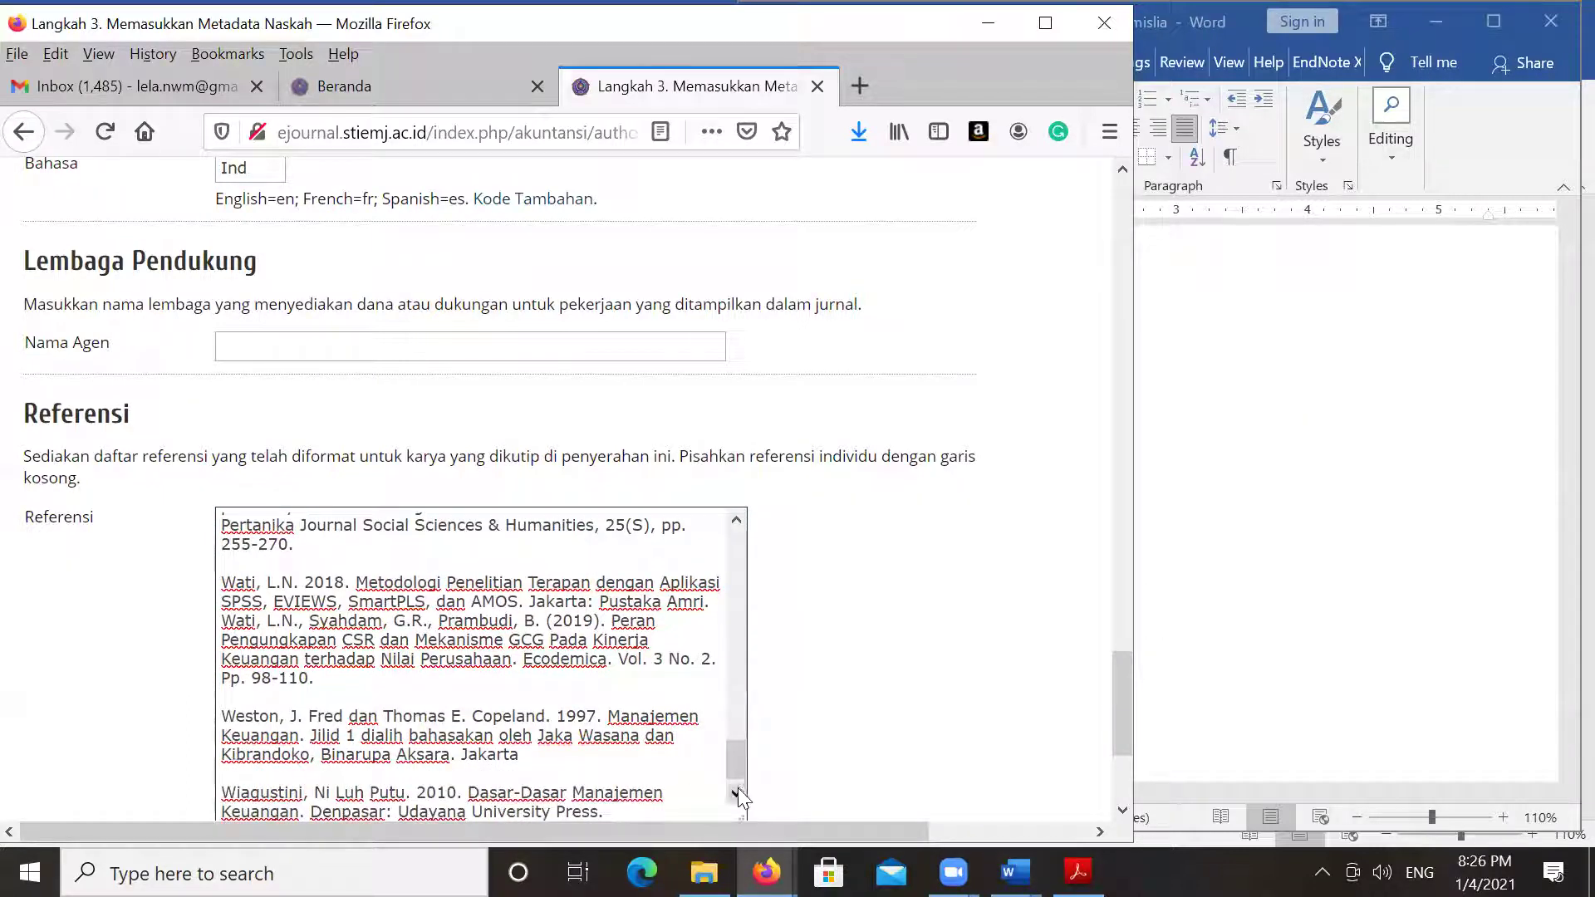
click(737, 793)
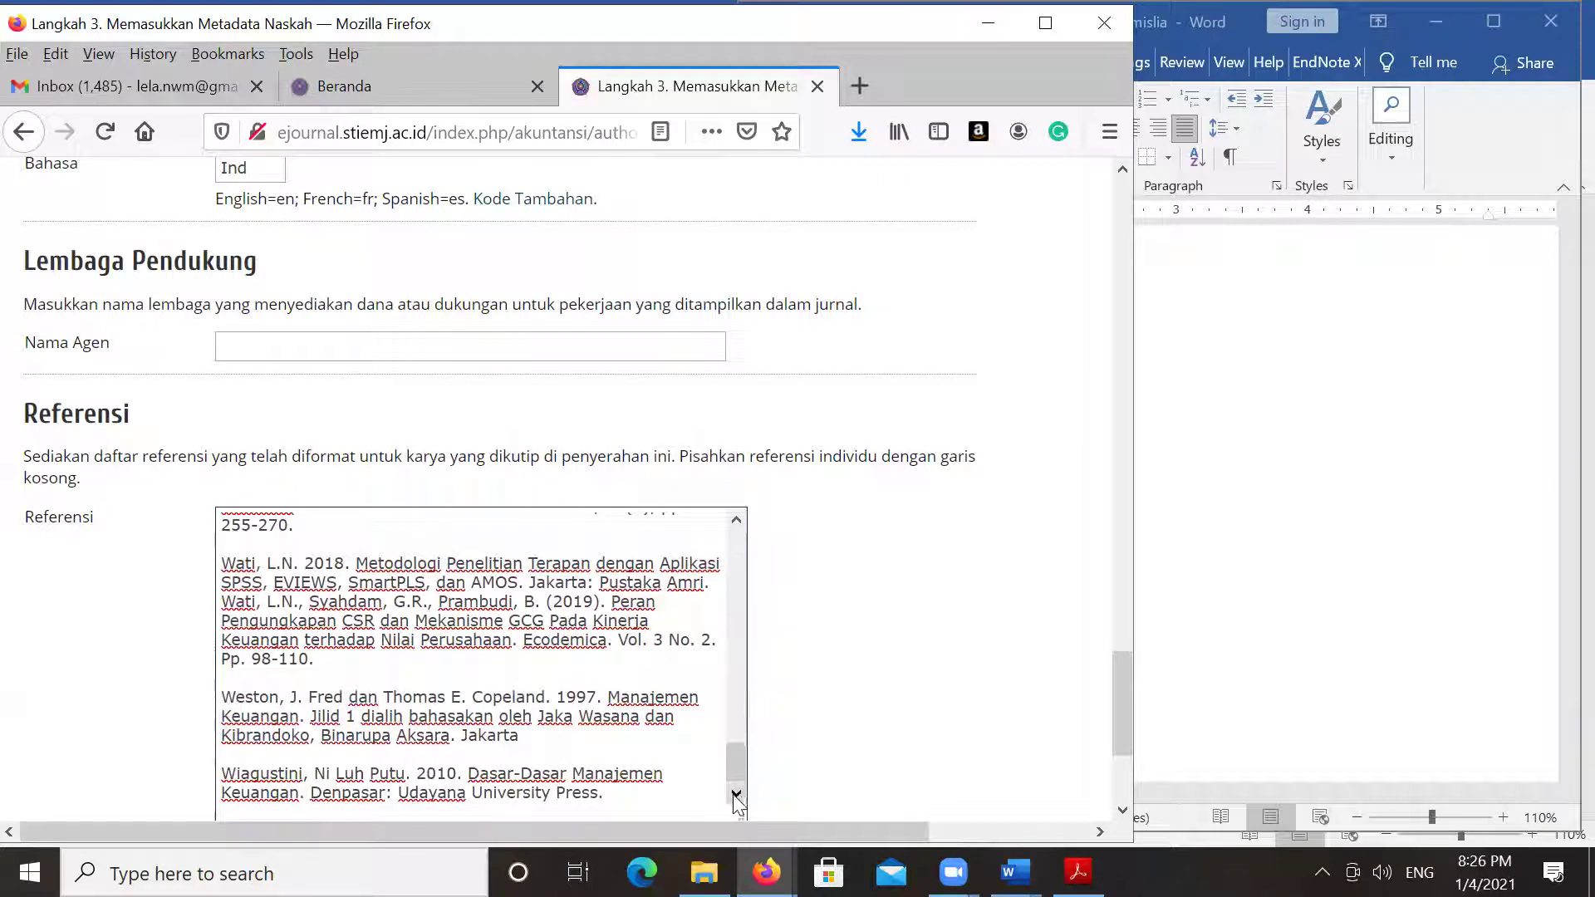
- Save the completed metadata with Simpan dan lanjutkan to reach Langkah 4
click(1122, 786)
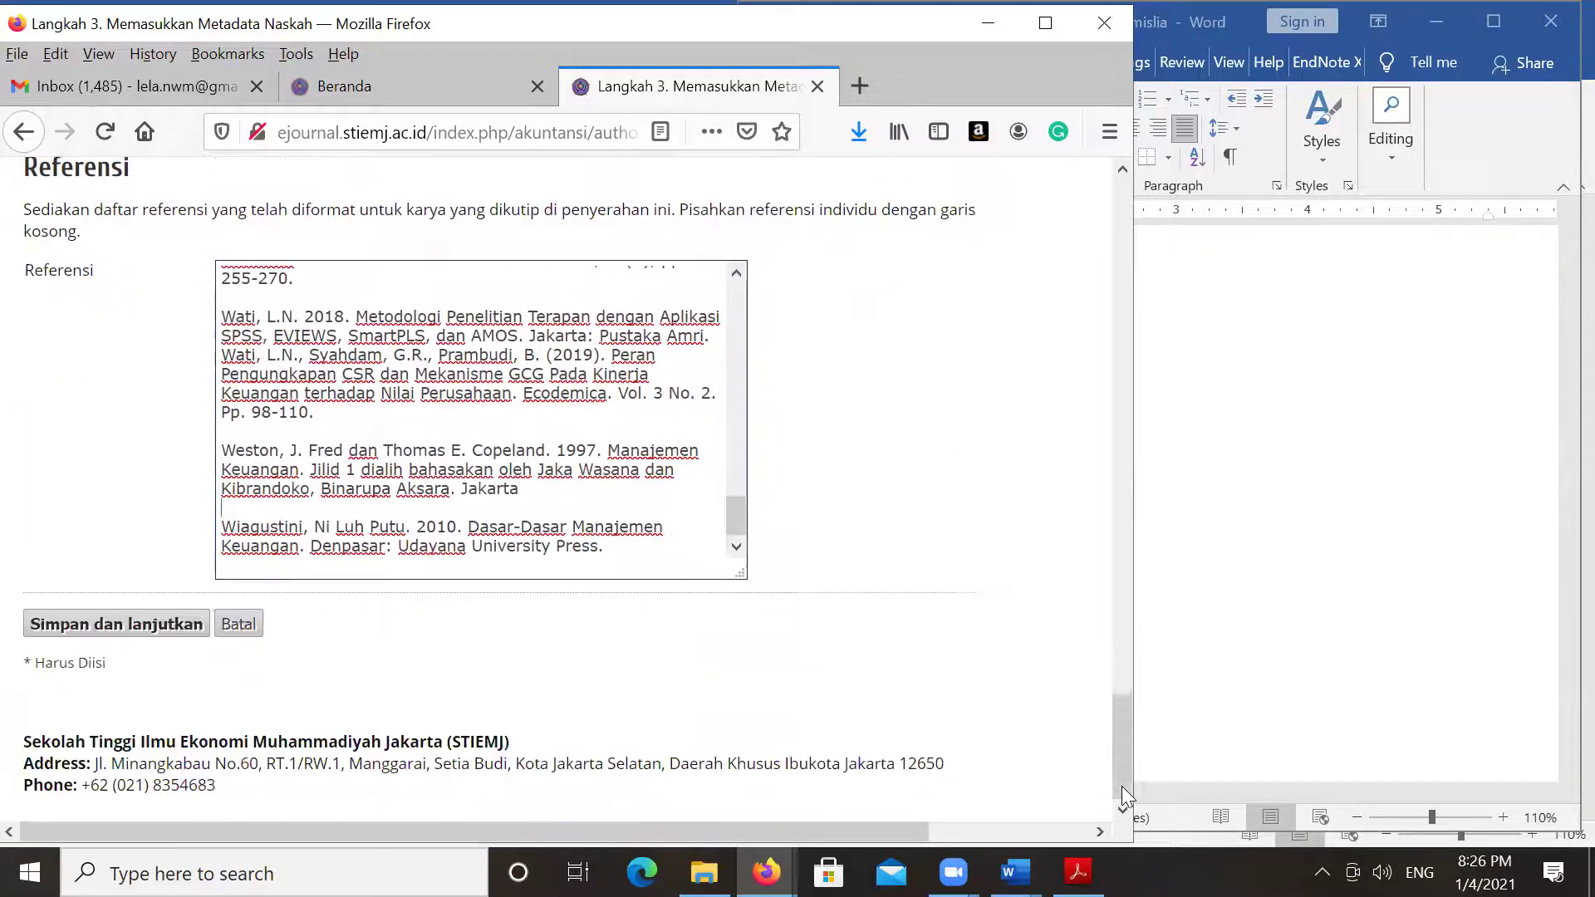
click(140, 631)
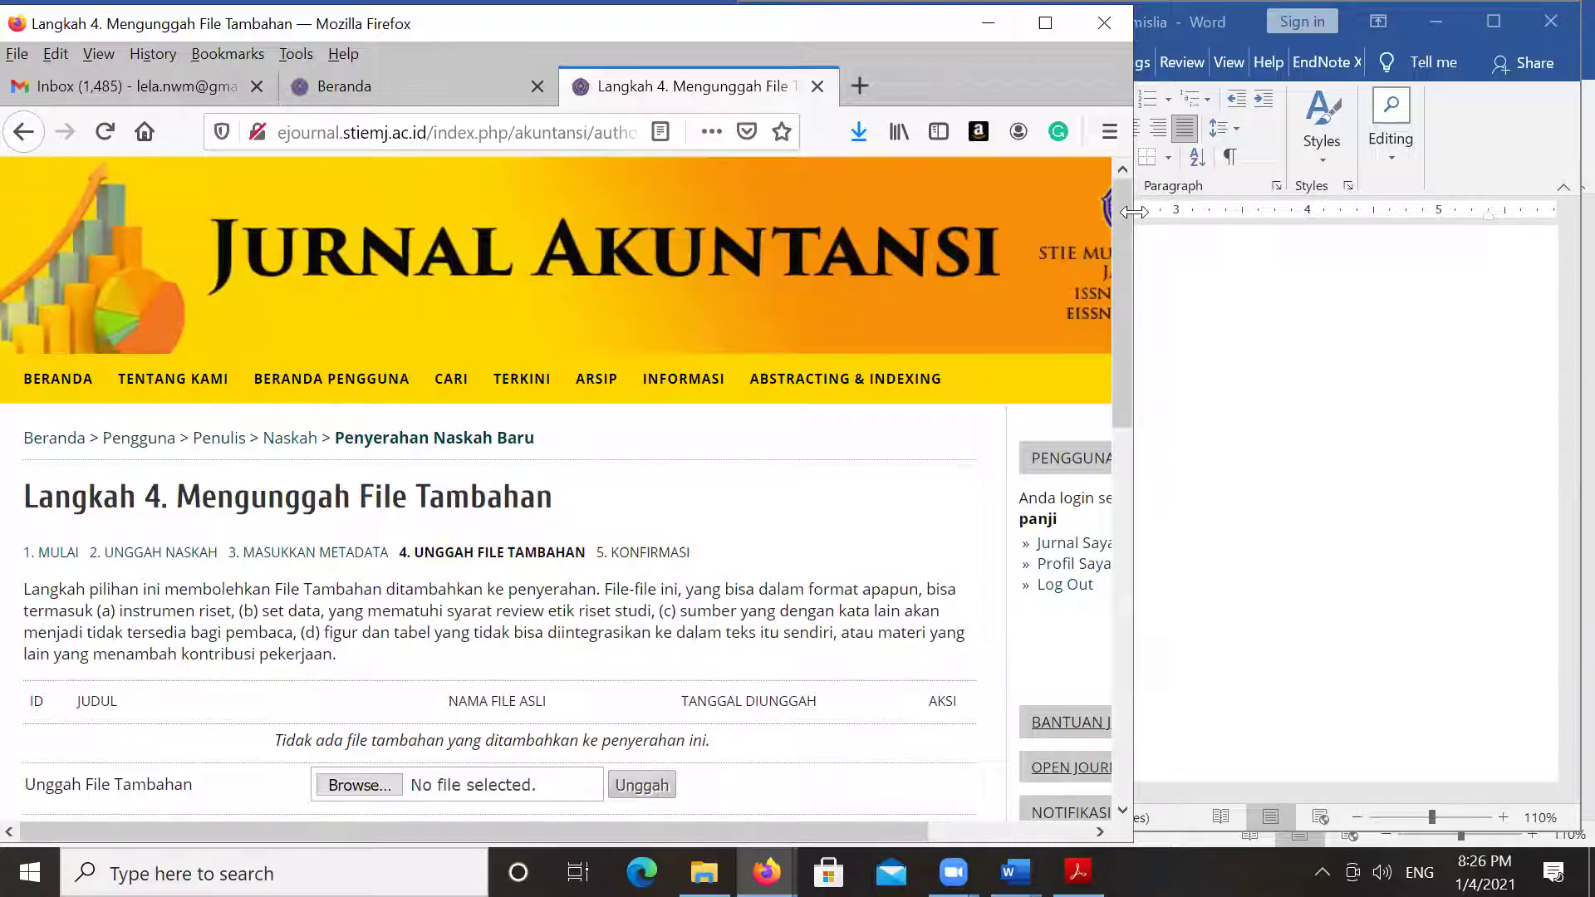
- Skip uploading supplementary files and continue to the Langkah 5 confirmation page
drag(1134, 212, 1553, 212)
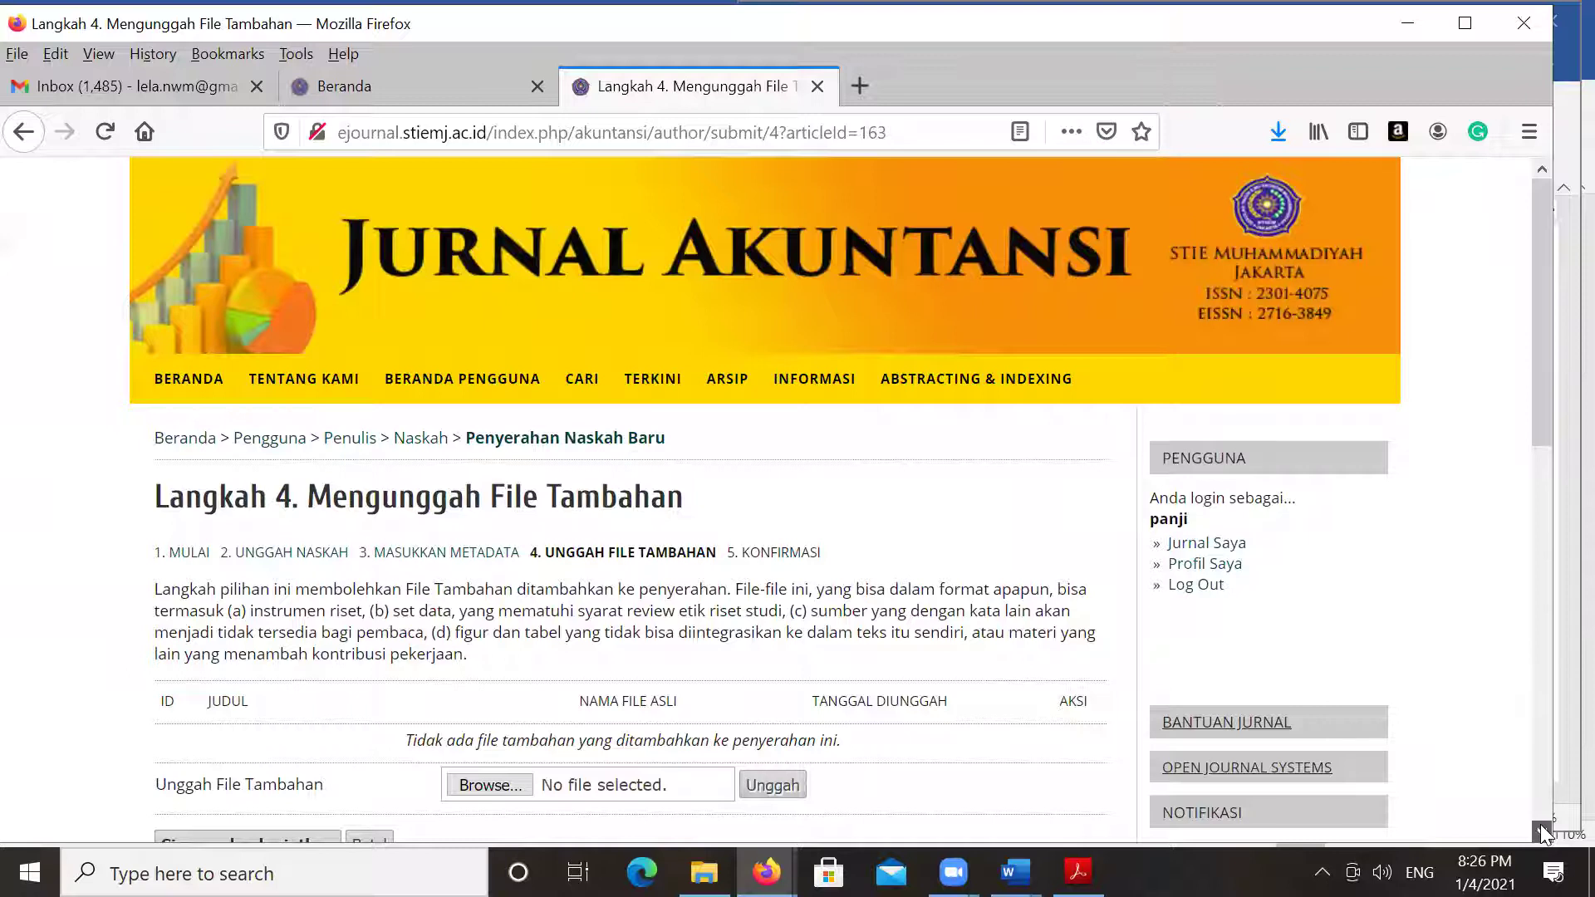
scroll(525, 426, down, 4)
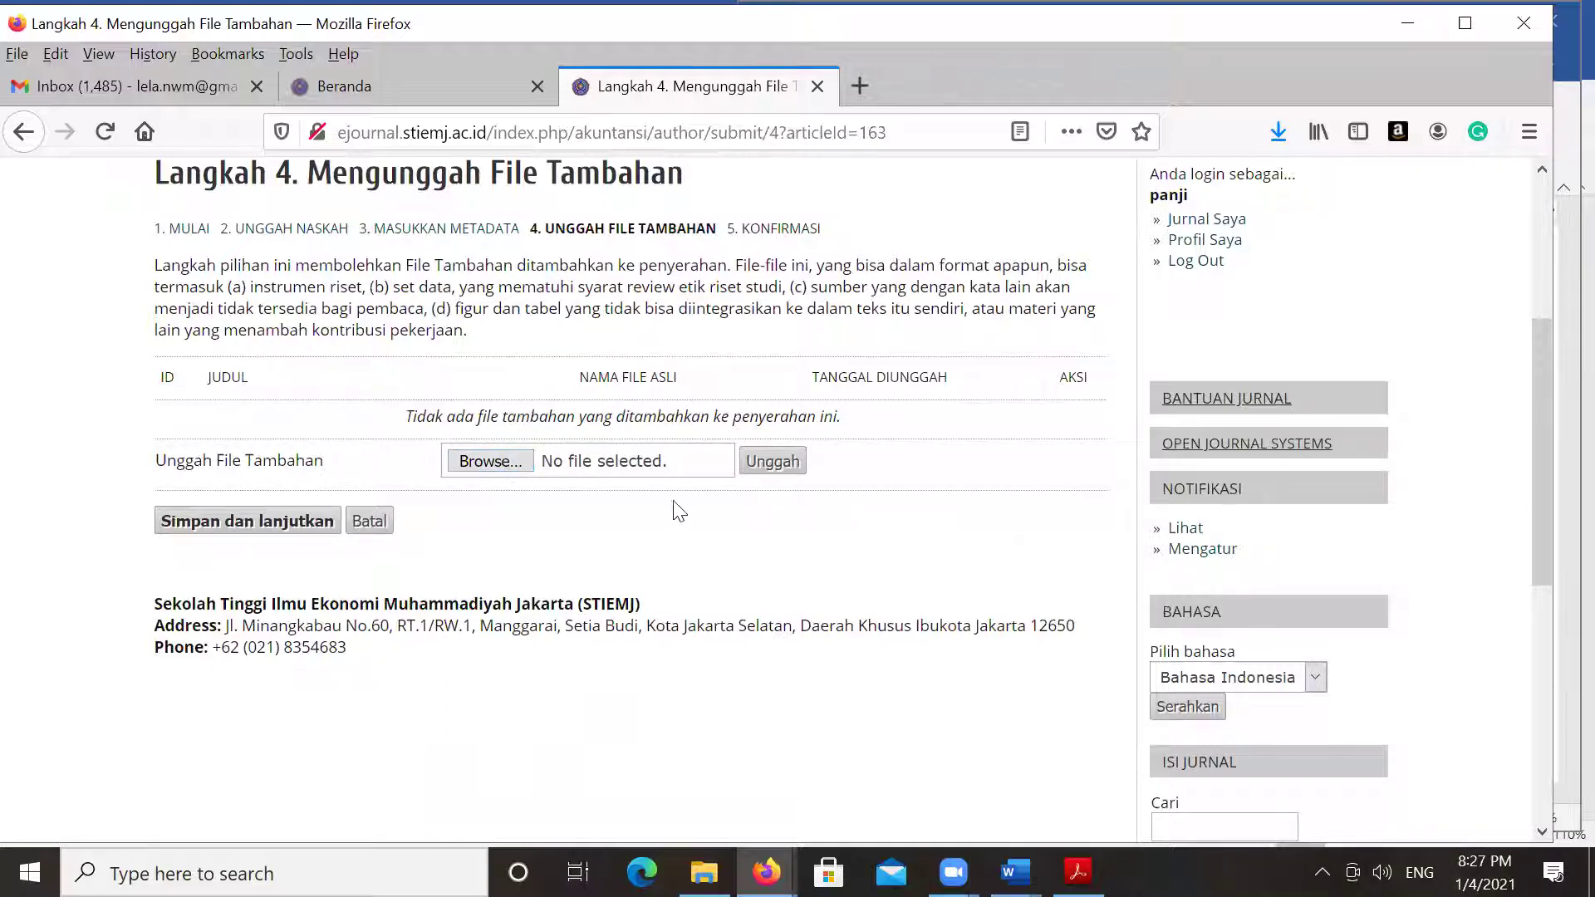
click(276, 521)
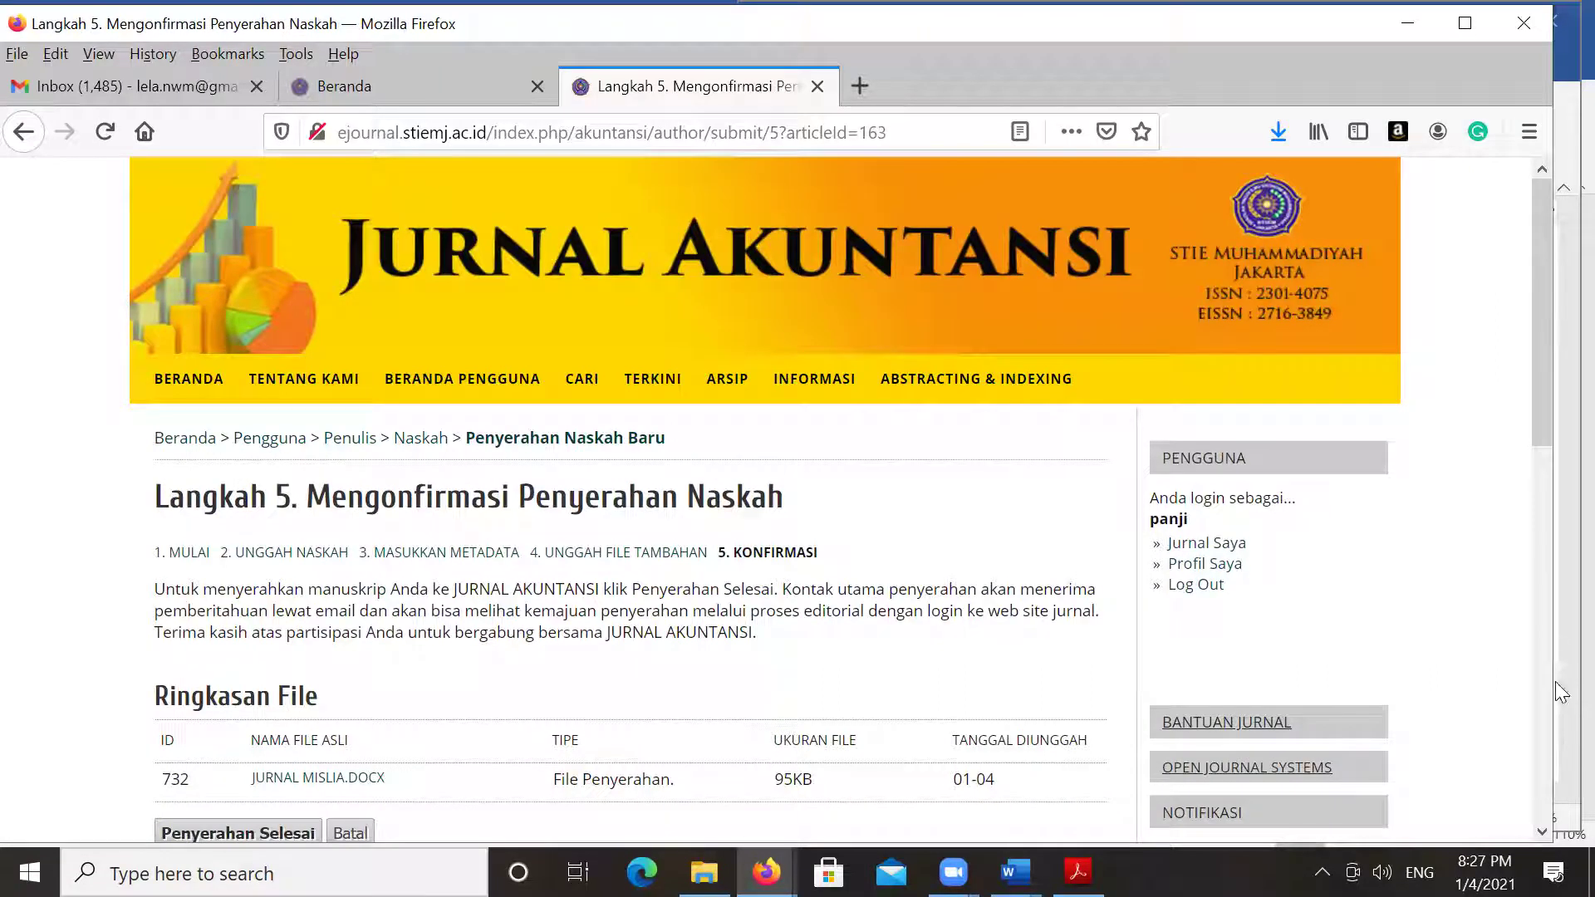
- Confirm the JURNAL MISLIA.DOCX submission with Penyerahan Selesai
click(1541, 832)
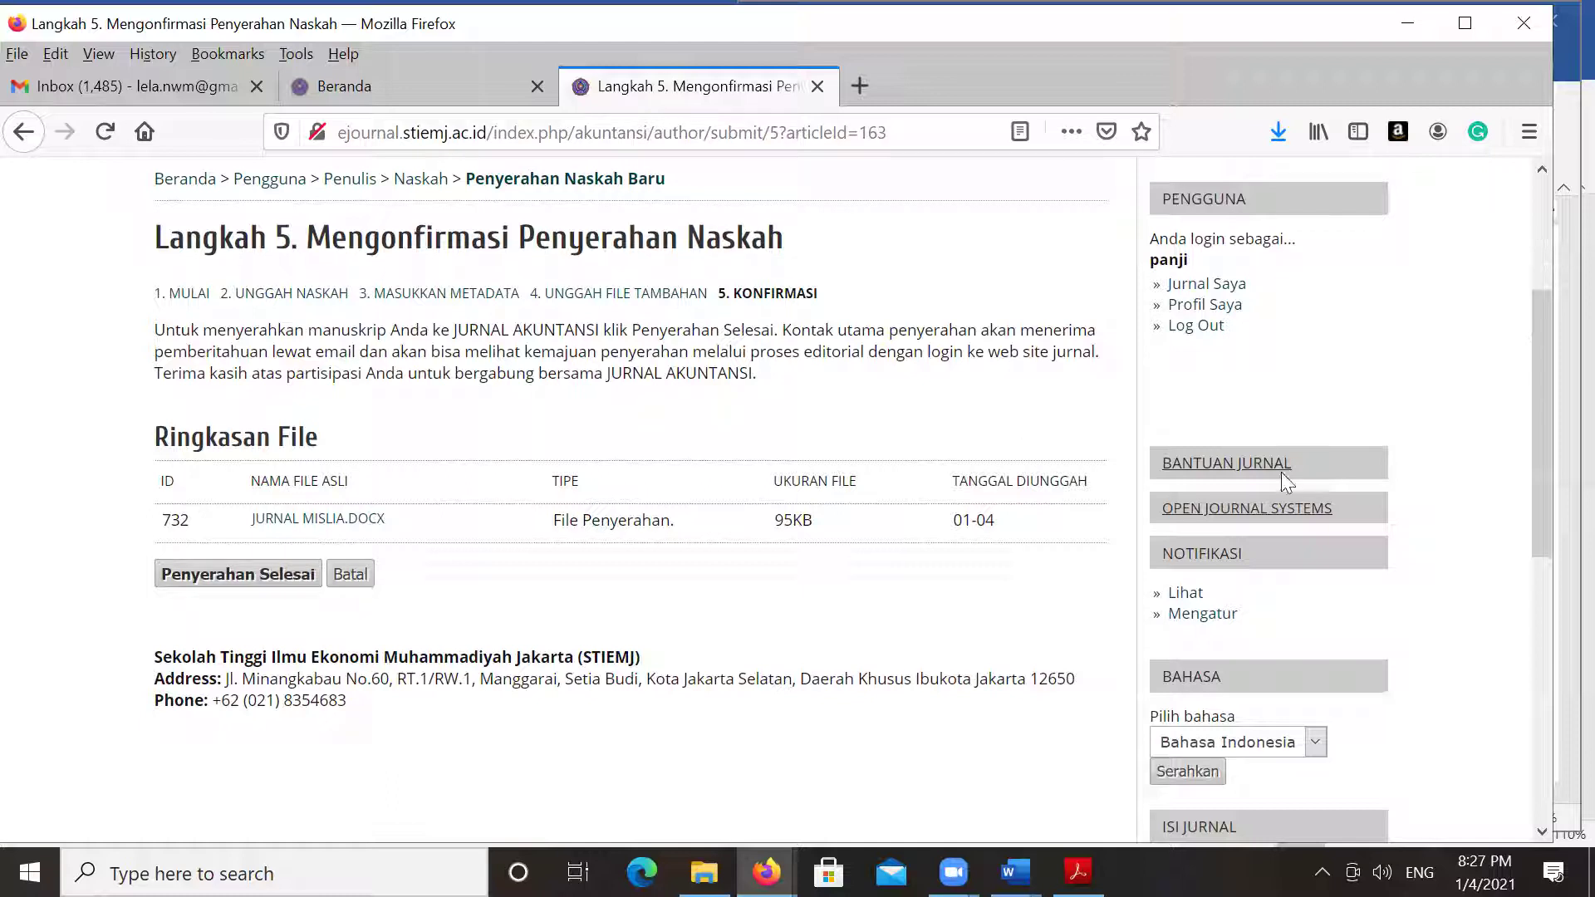
click(1544, 207)
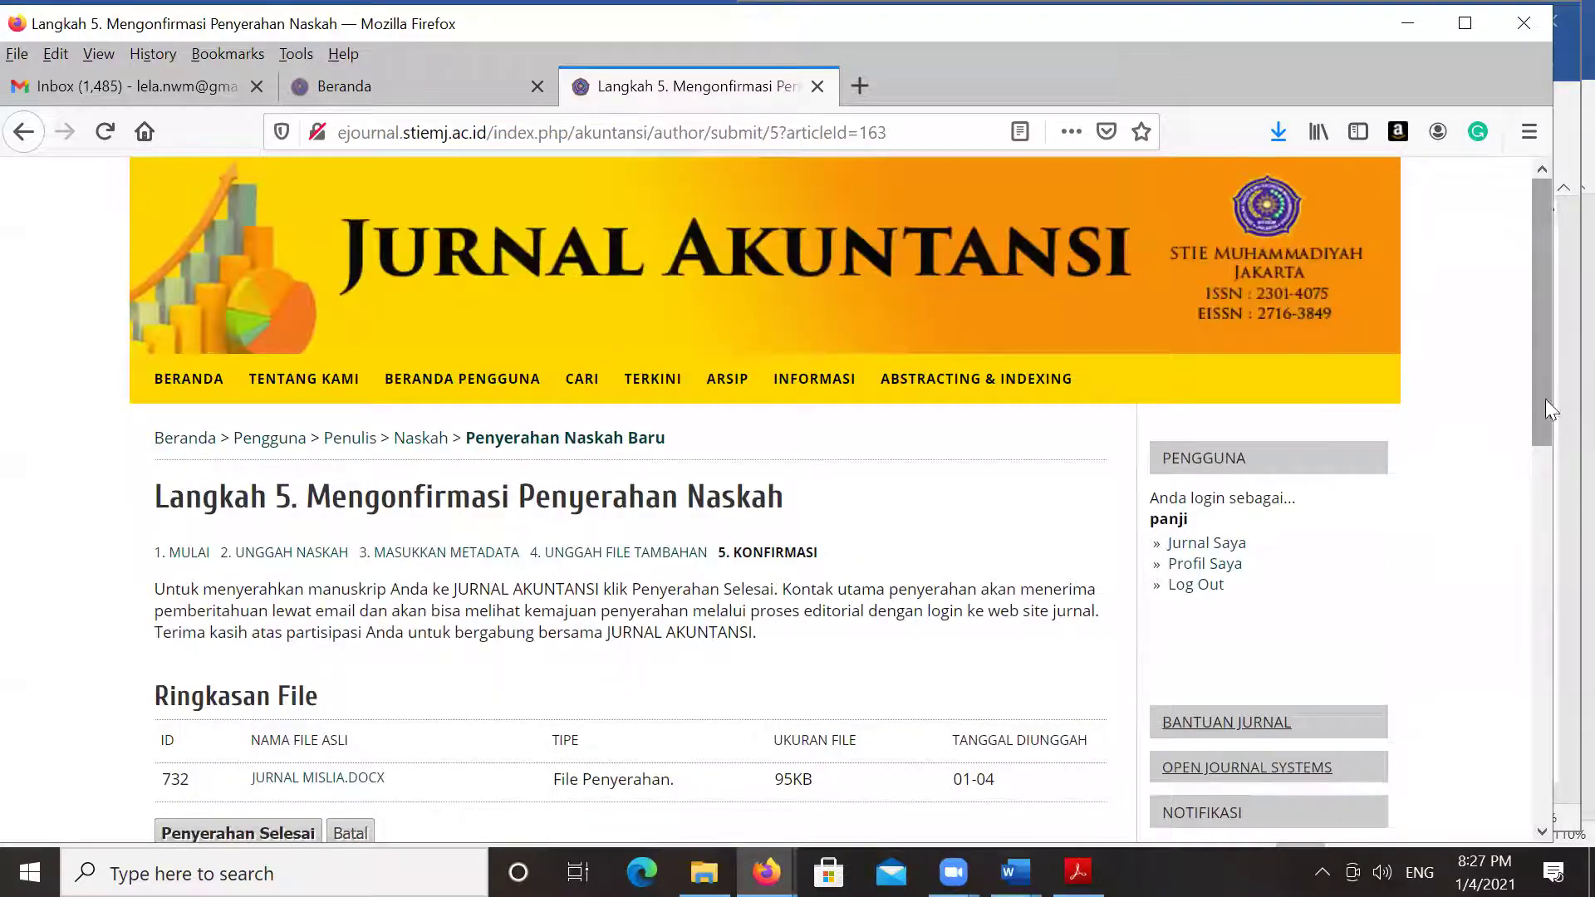
click(1540, 495)
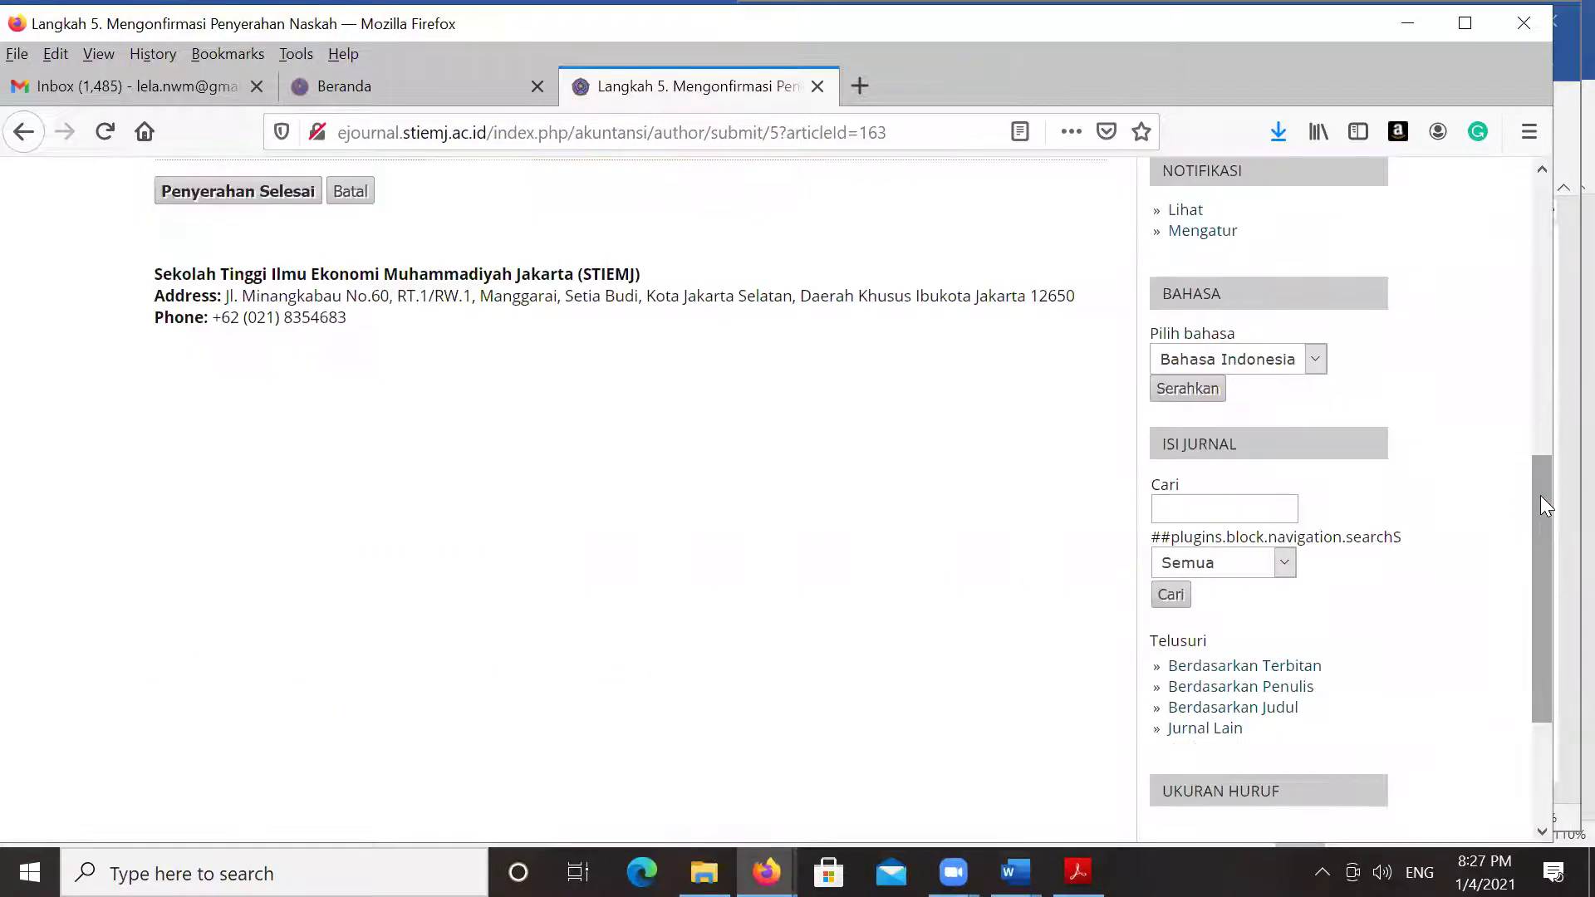
click(1543, 170)
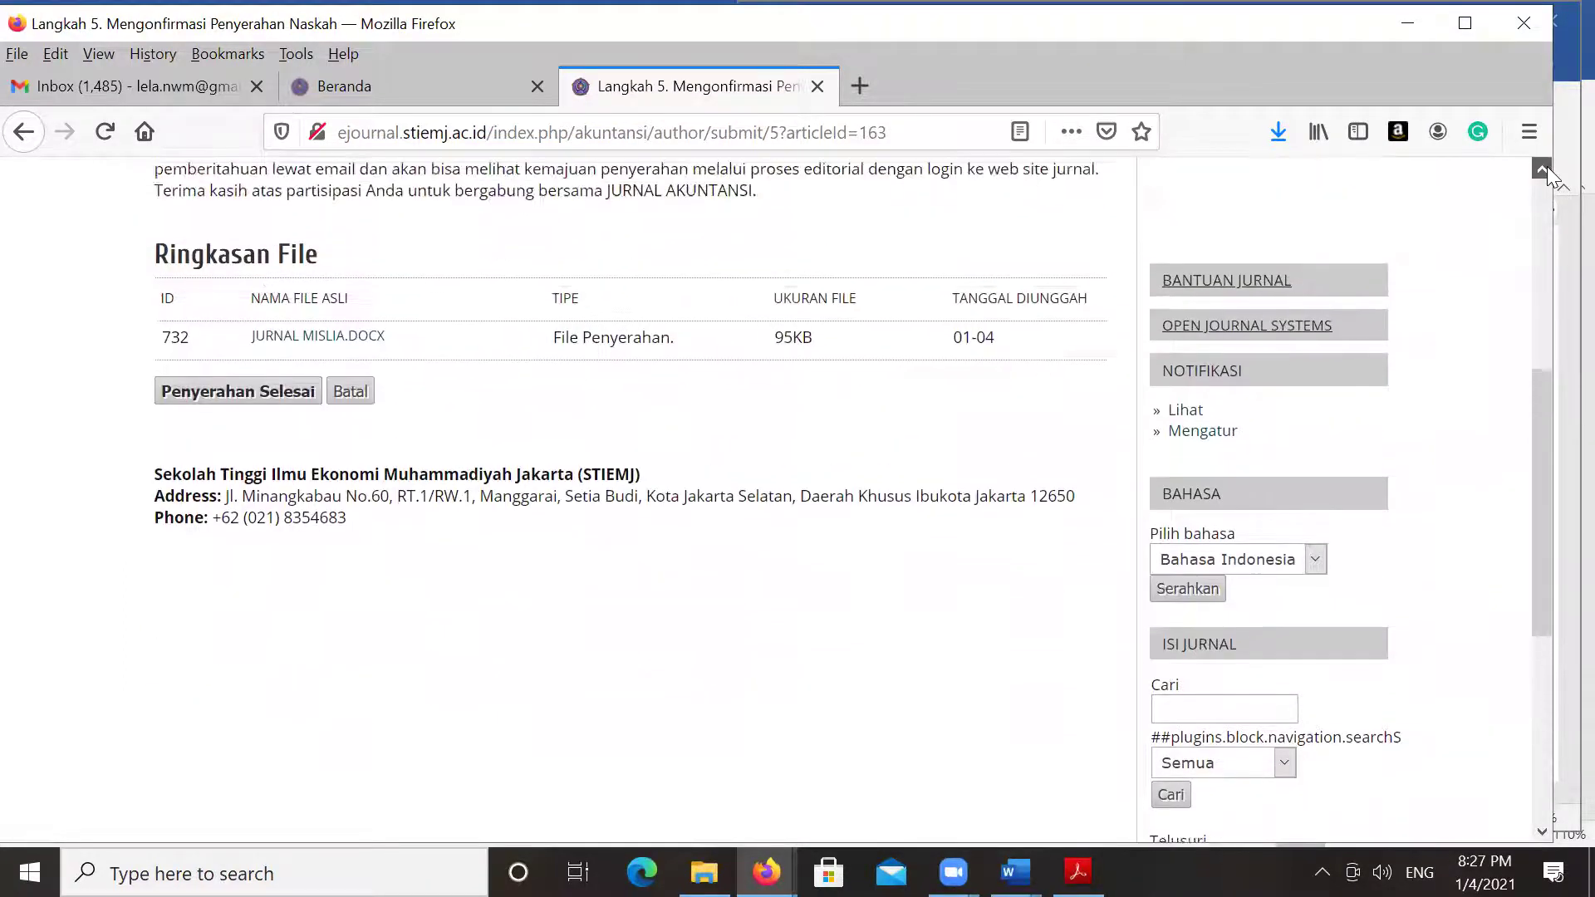
click(201, 533)
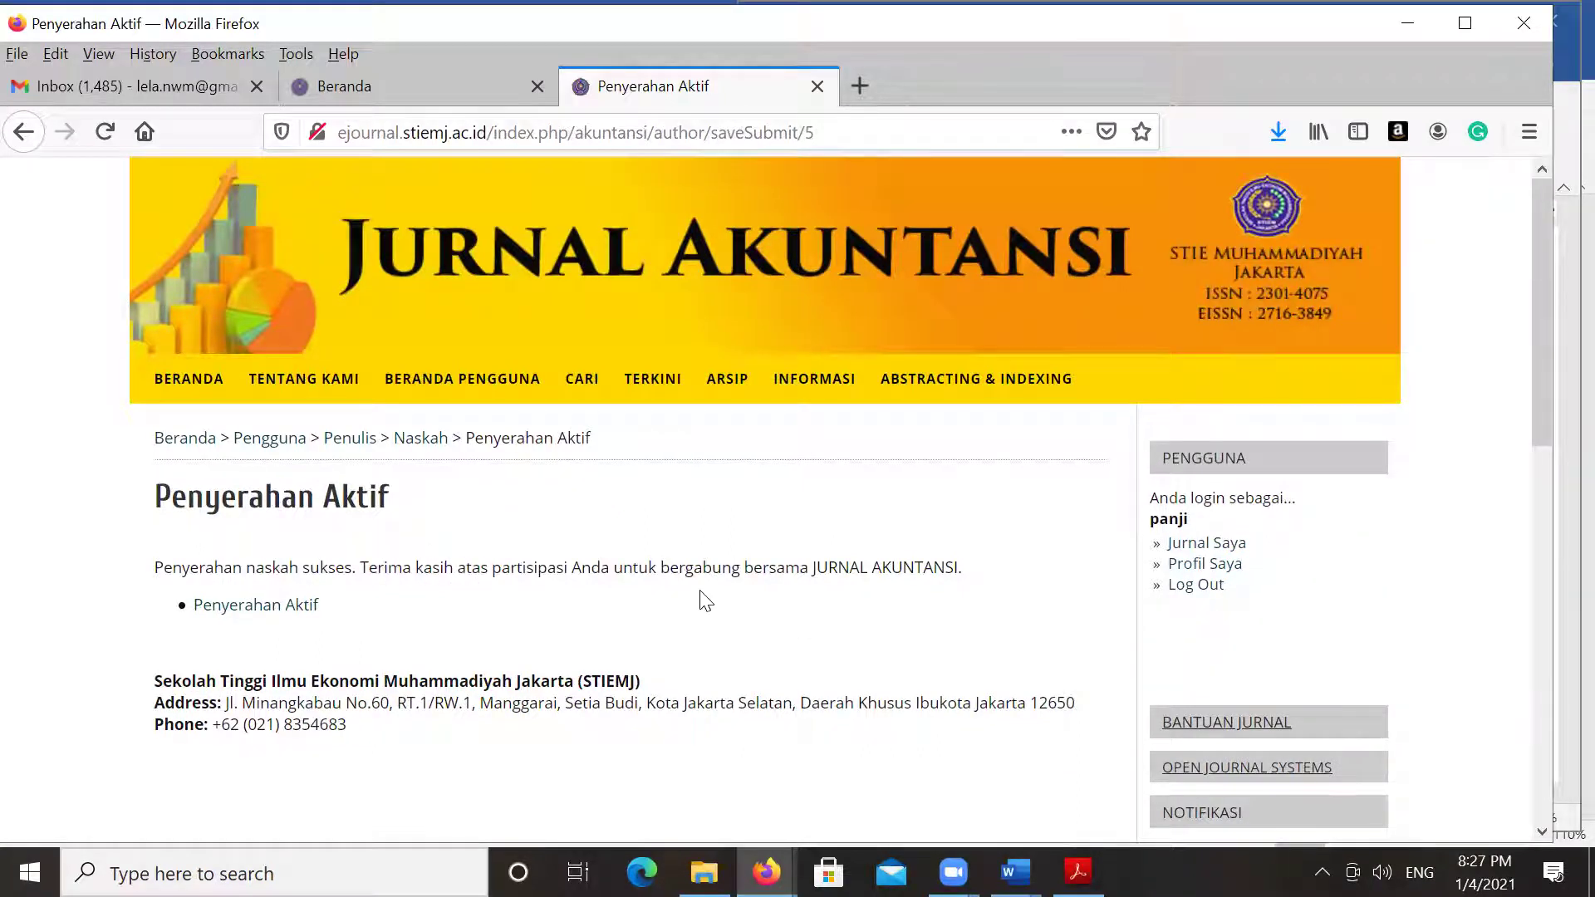
- Sort the active submissions by status and open submission #163's Ringkasan page
click(218, 614)
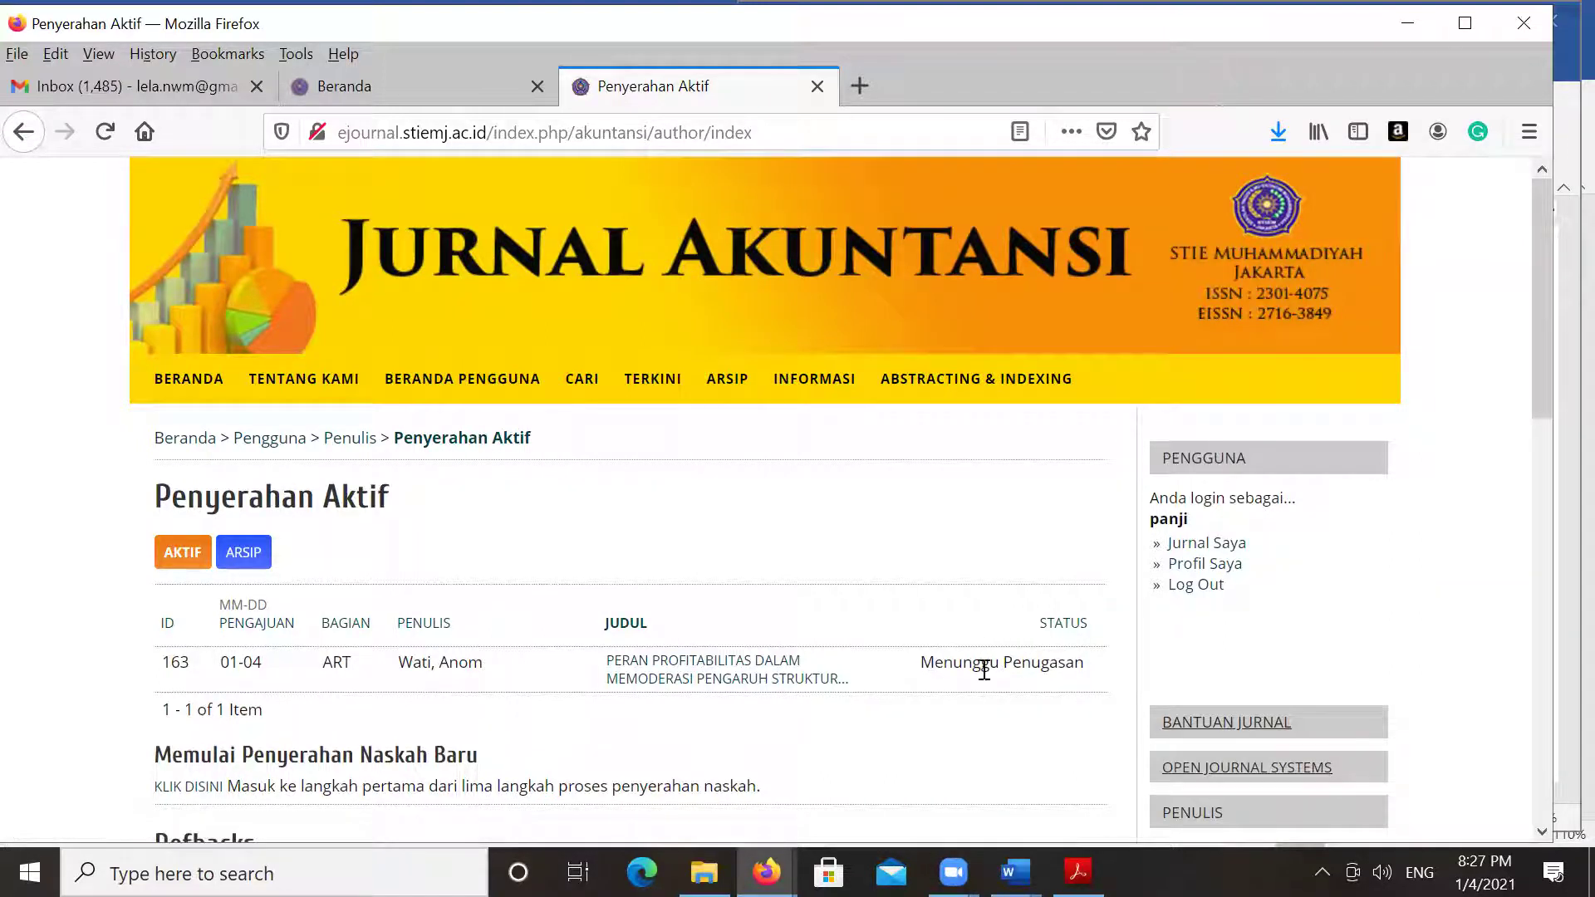
click(1064, 624)
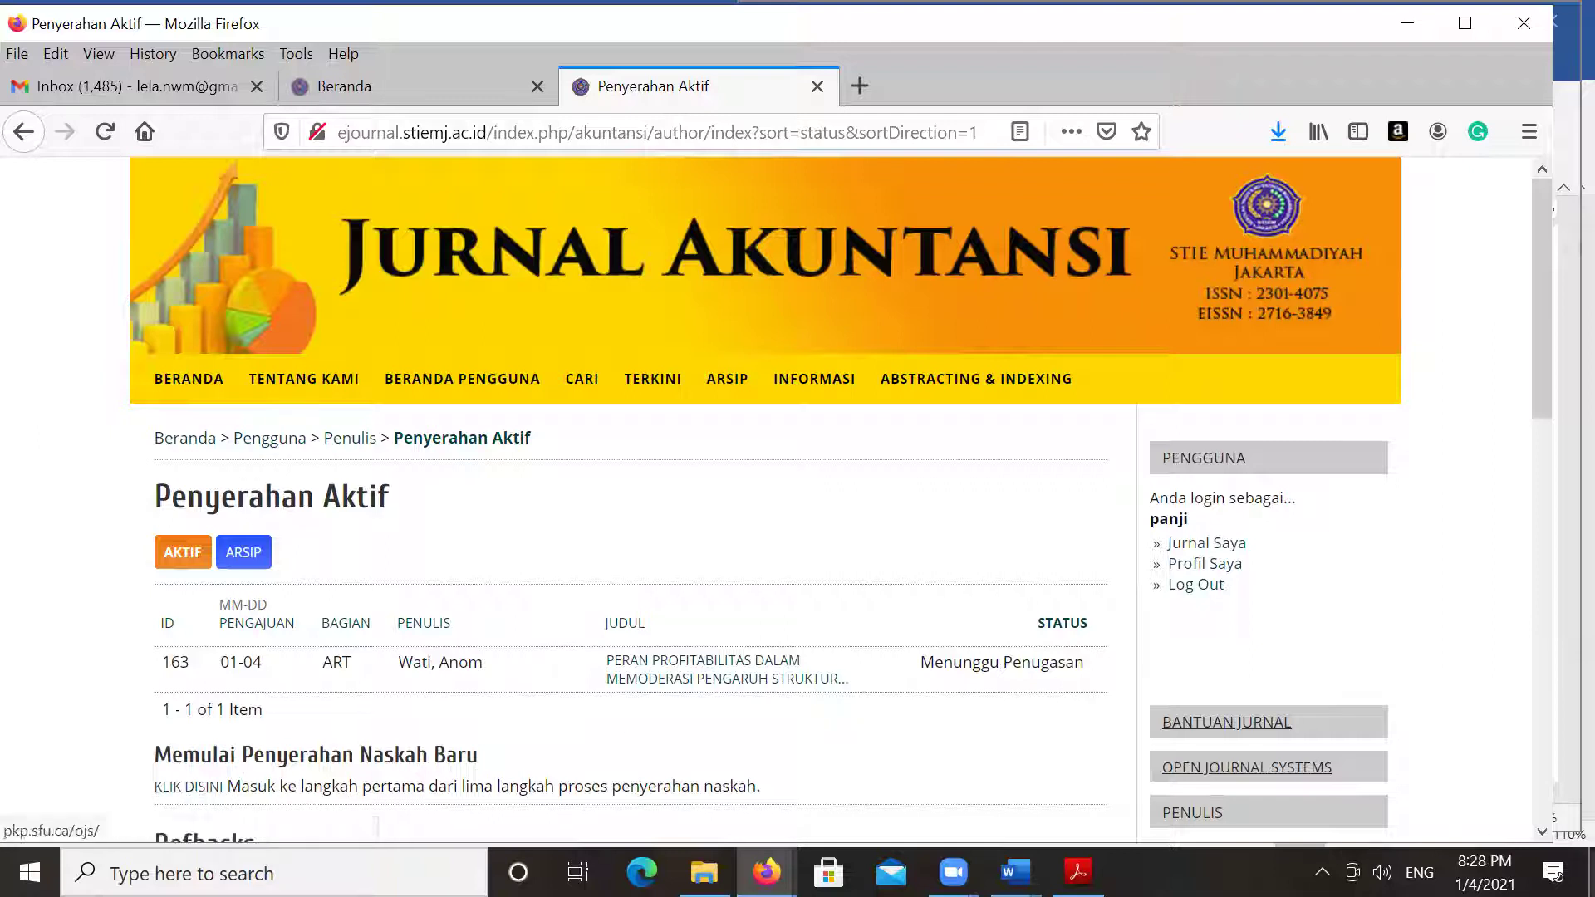
click(1542, 832)
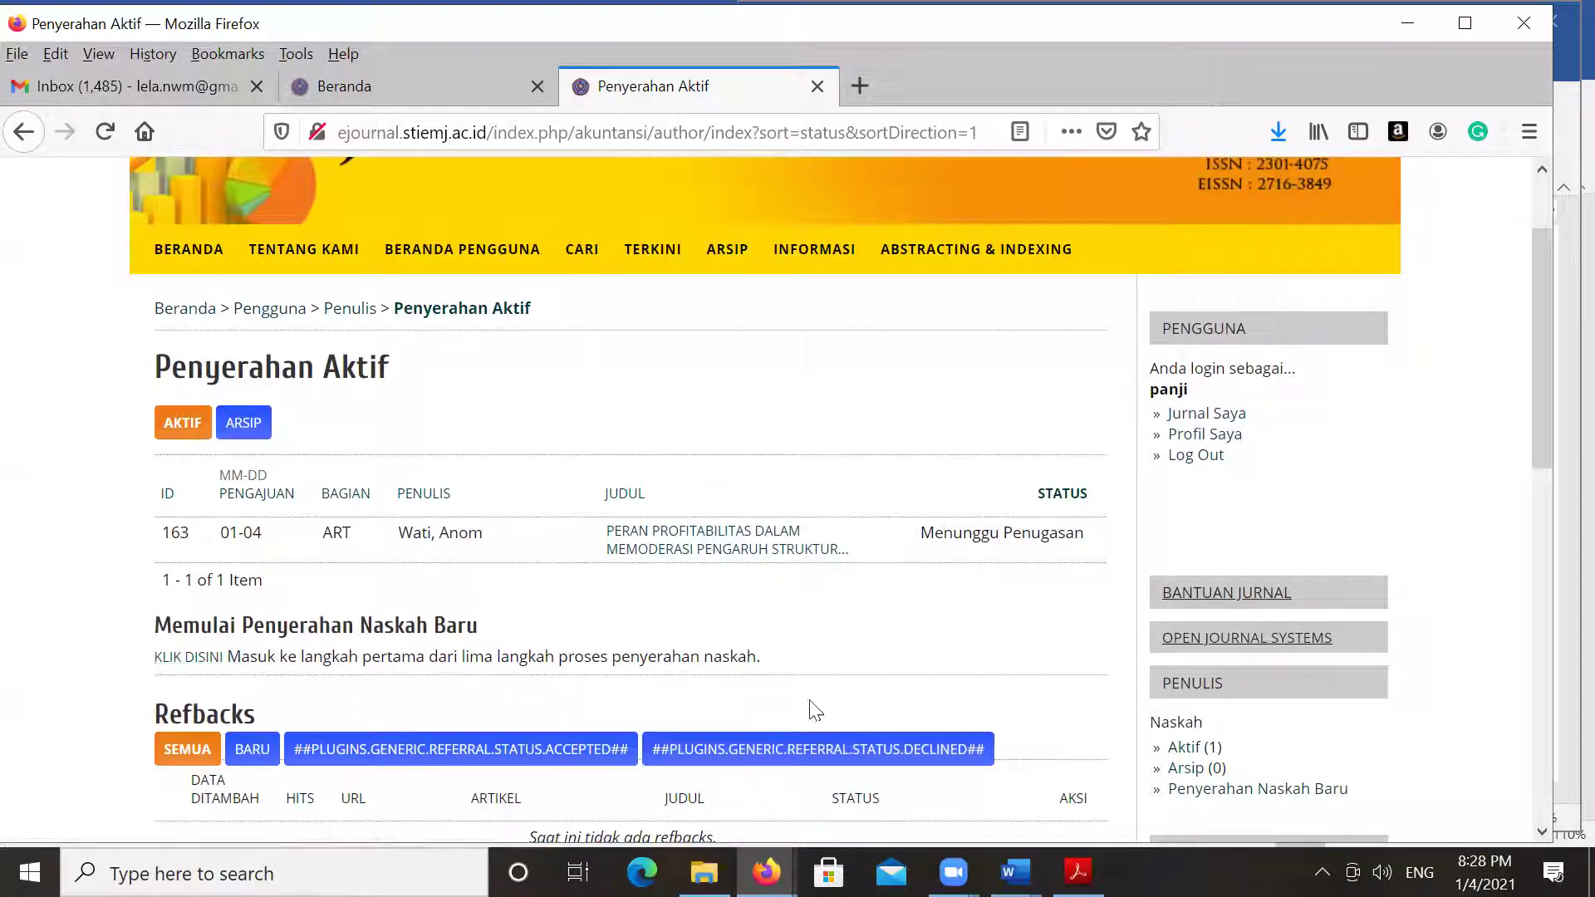
click(1541, 832)
click(1541, 832)
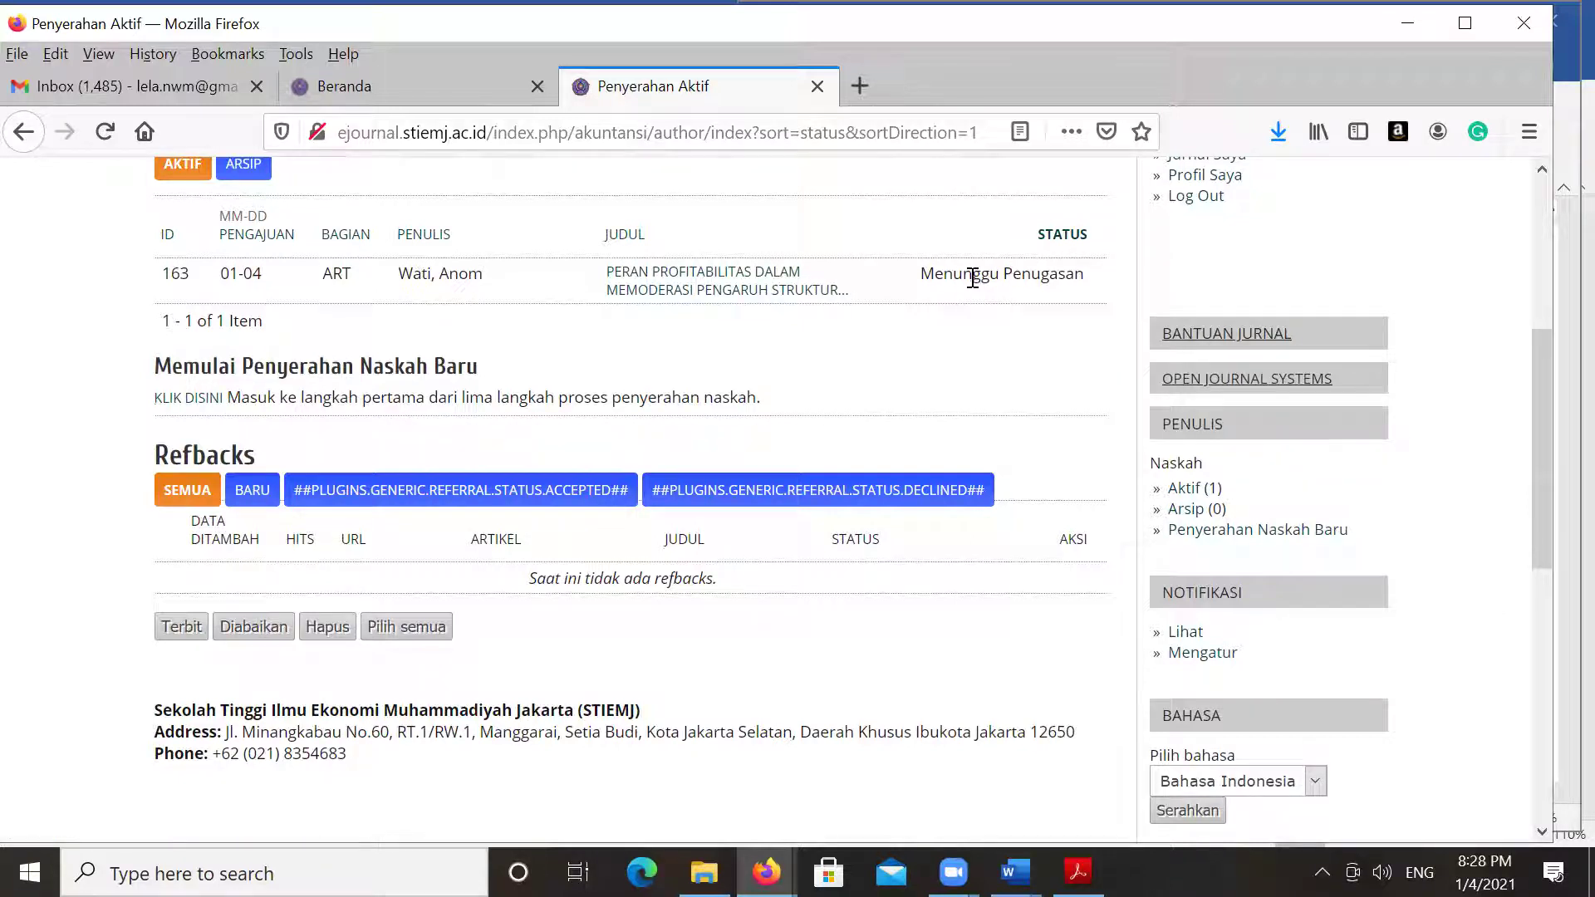
click(706, 291)
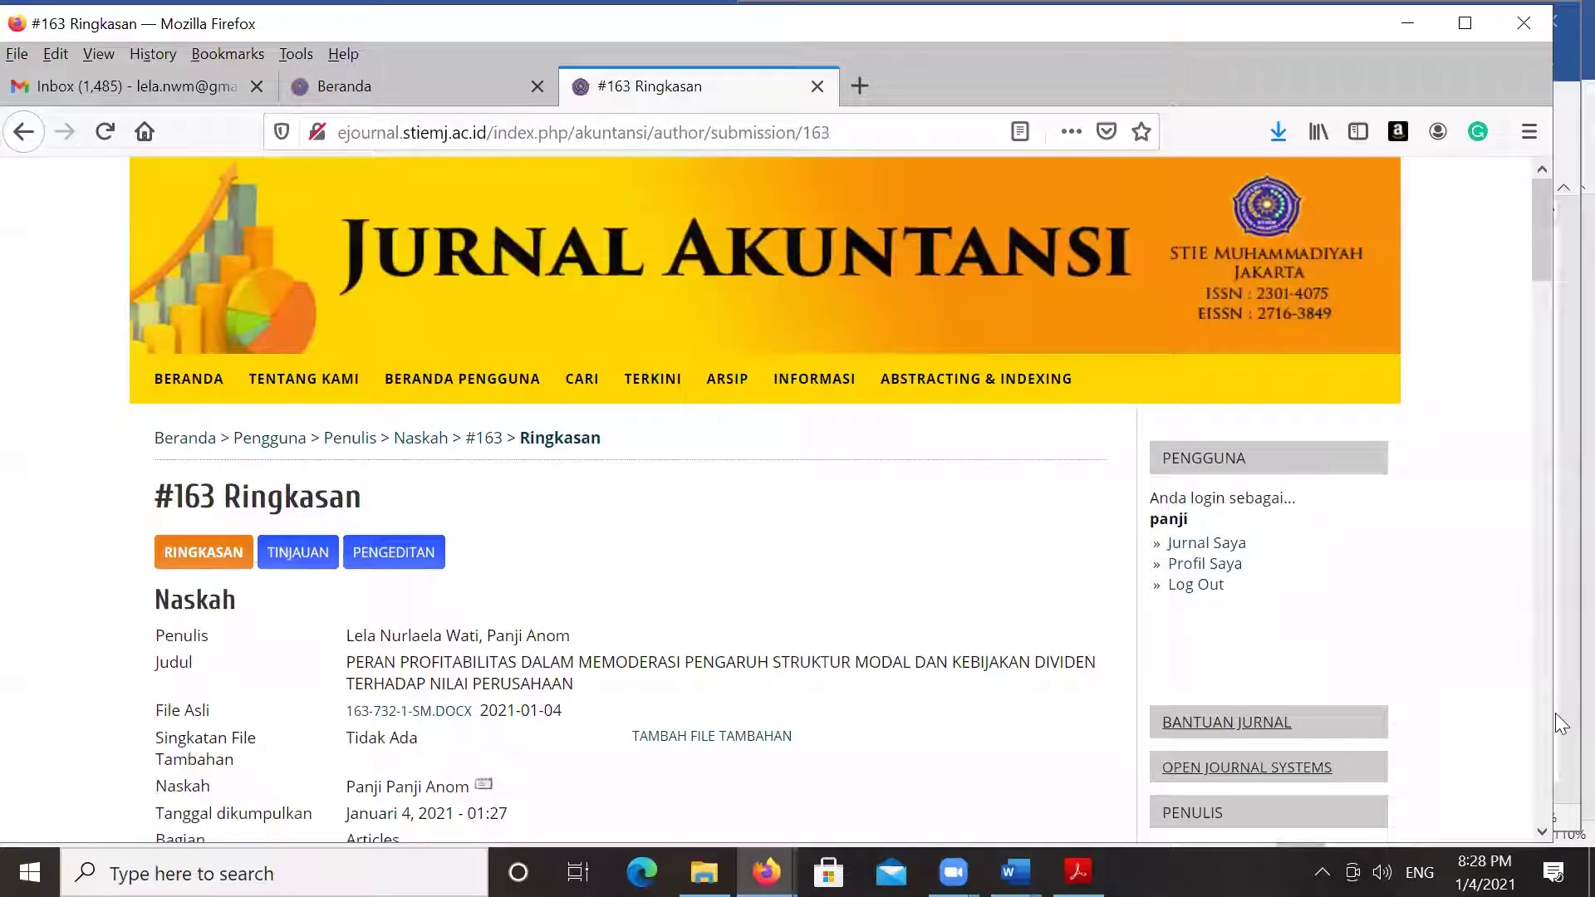
click(1542, 832)
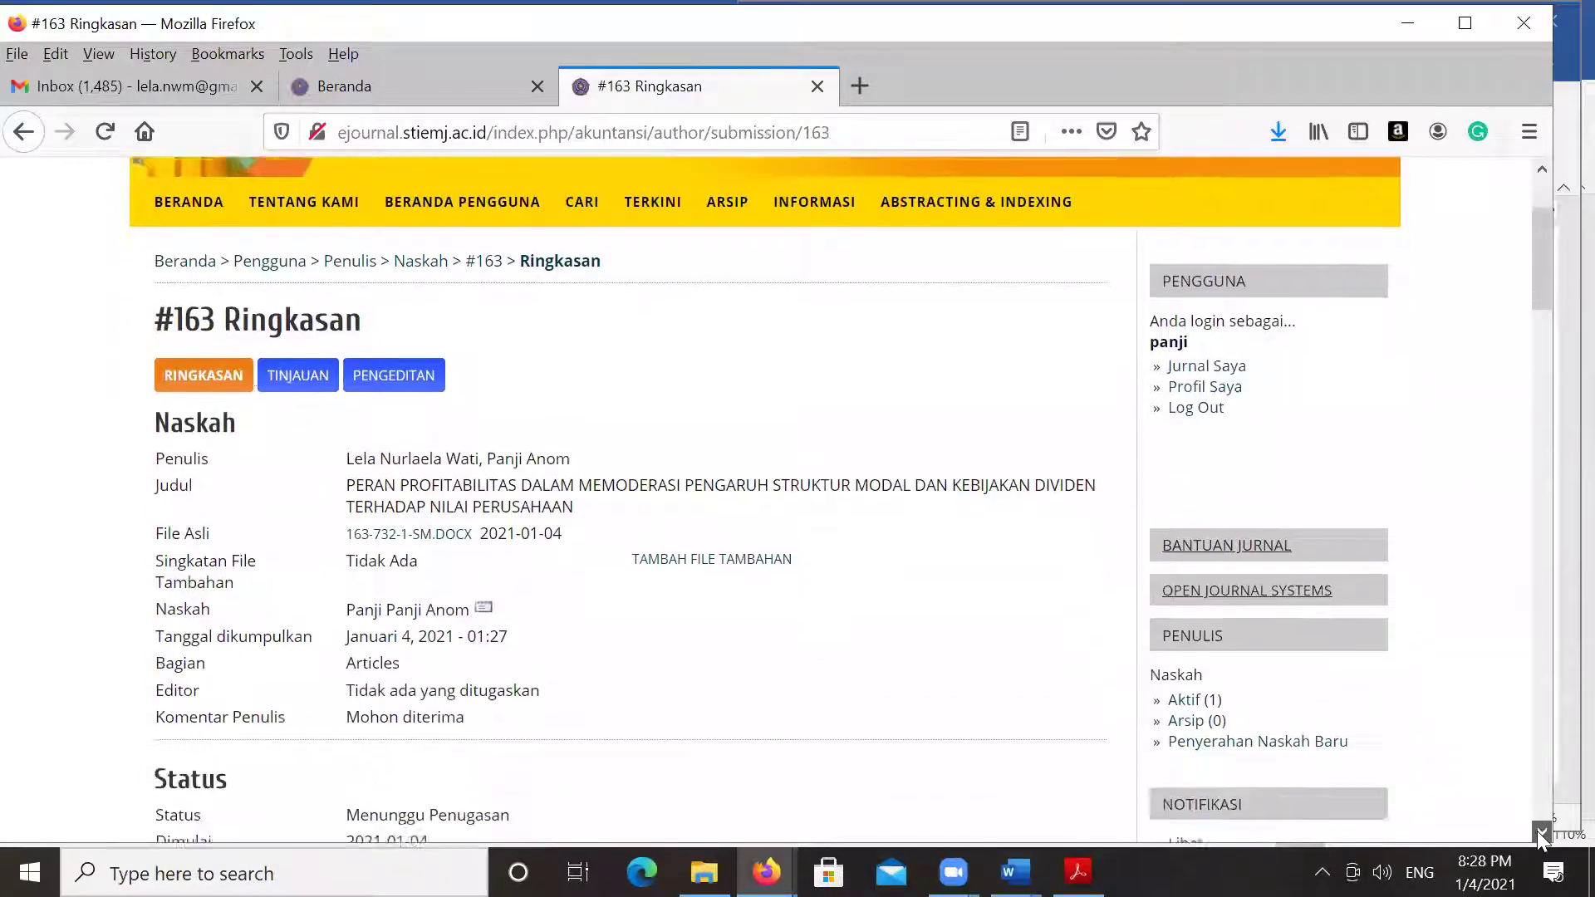
click(1542, 832)
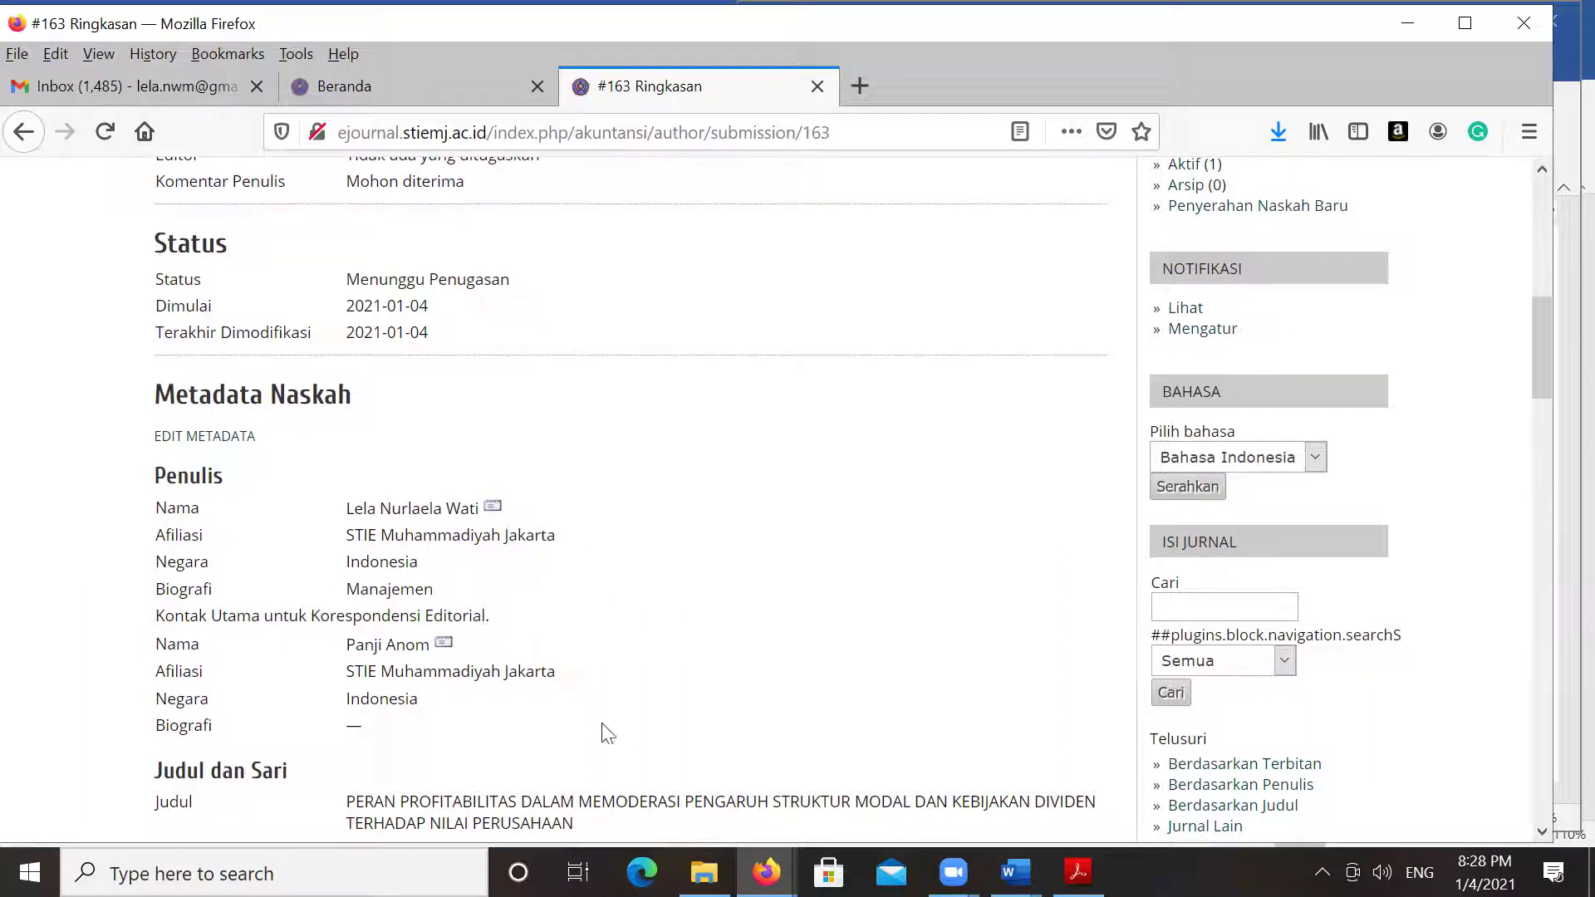
click(1540, 790)
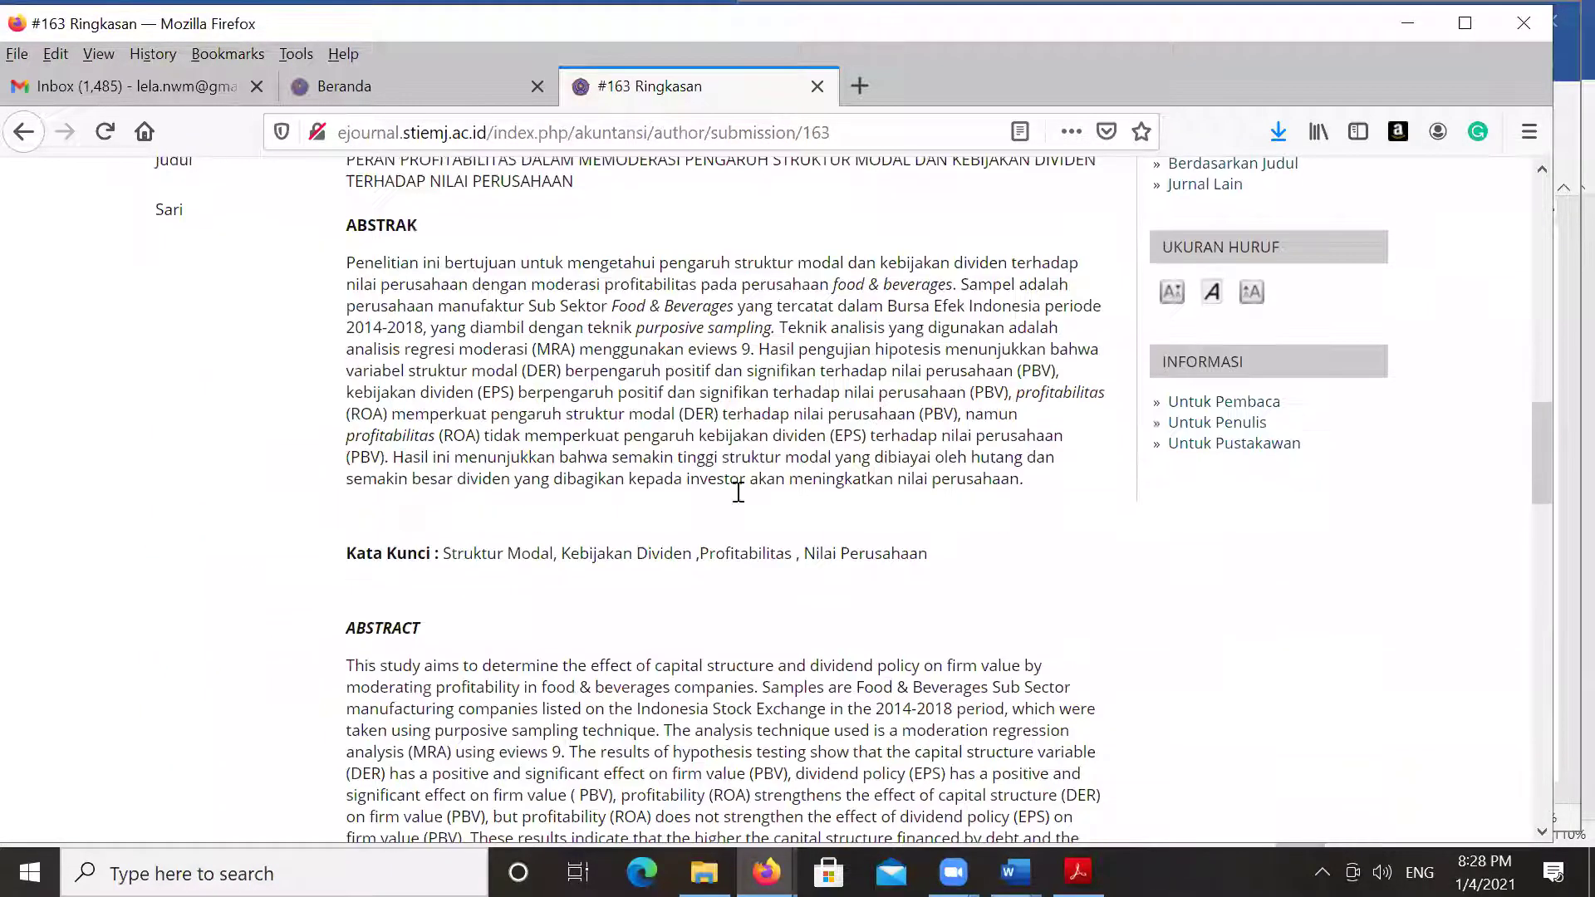
click(1537, 735)
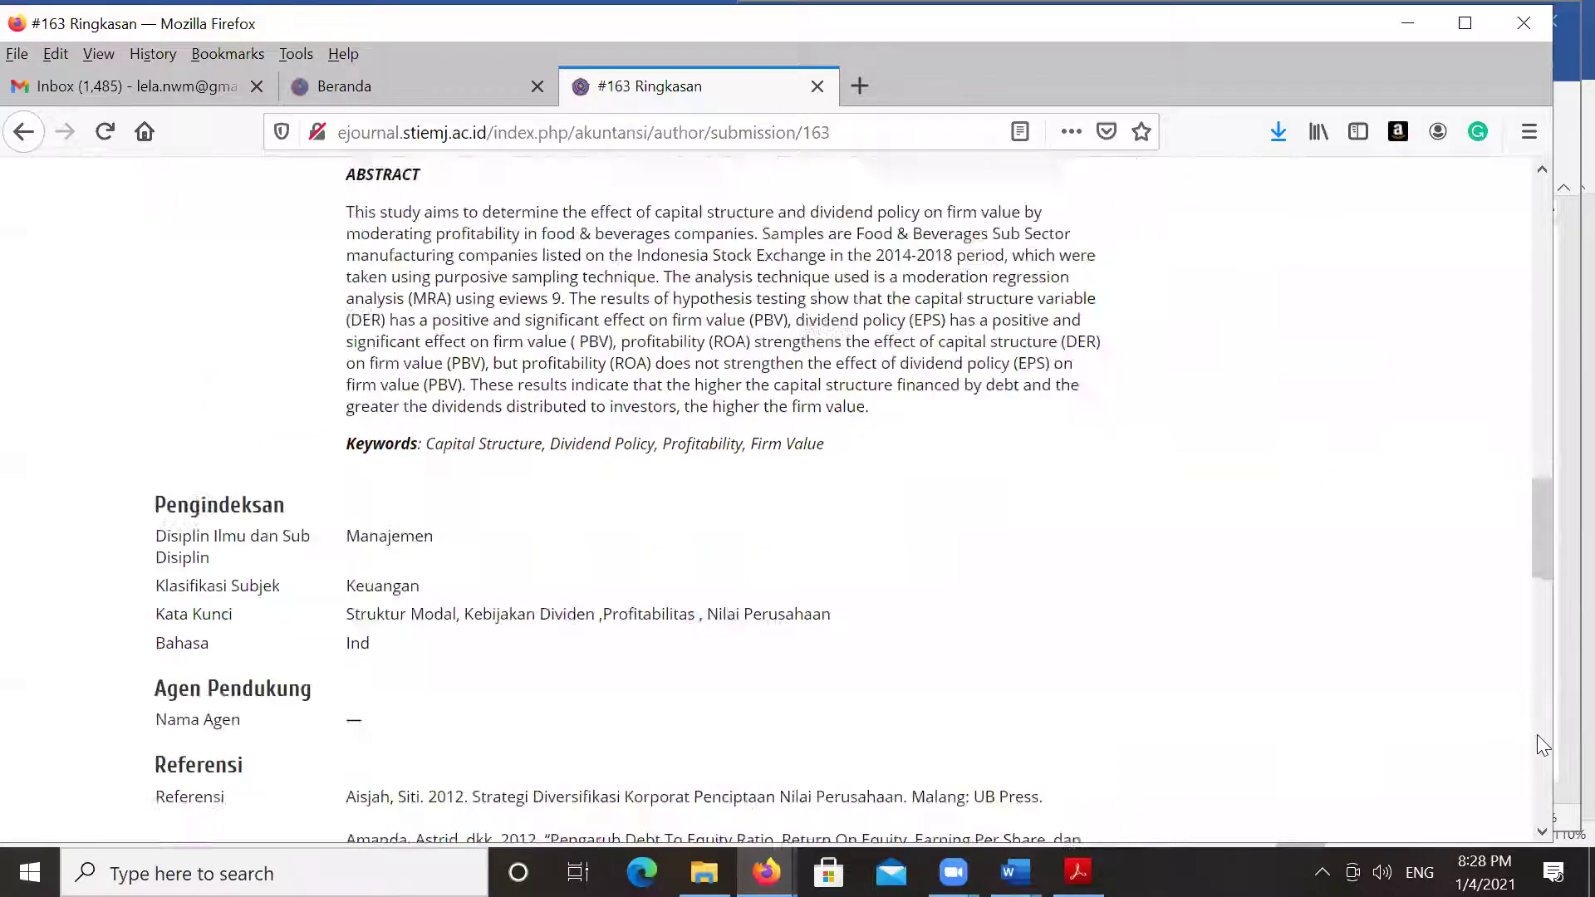
click(1537, 734)
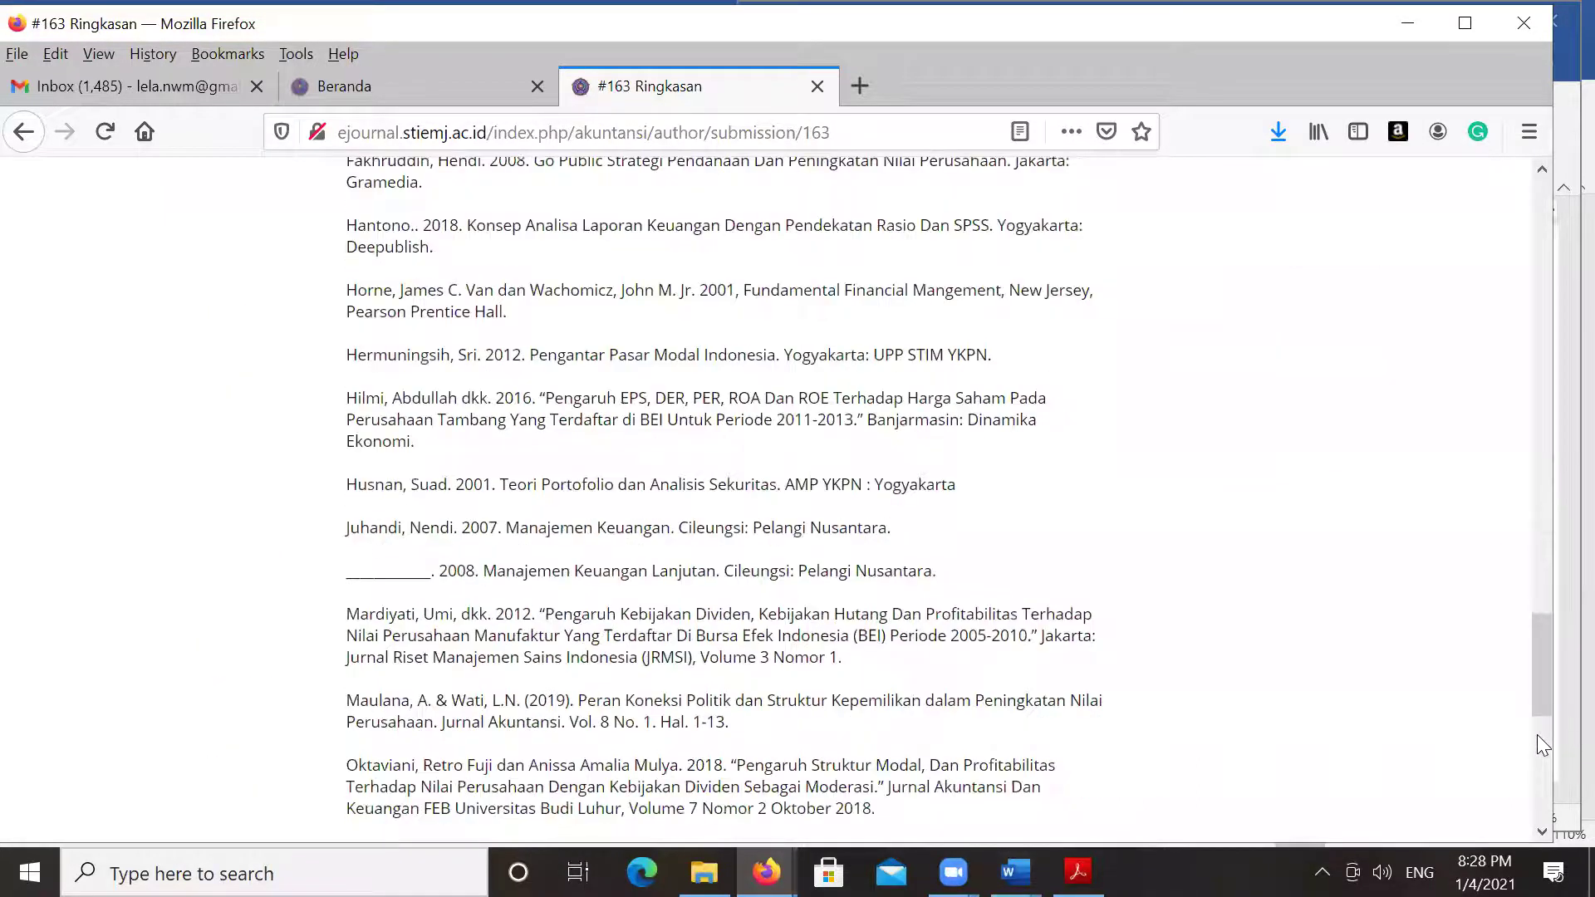
click(1537, 778)
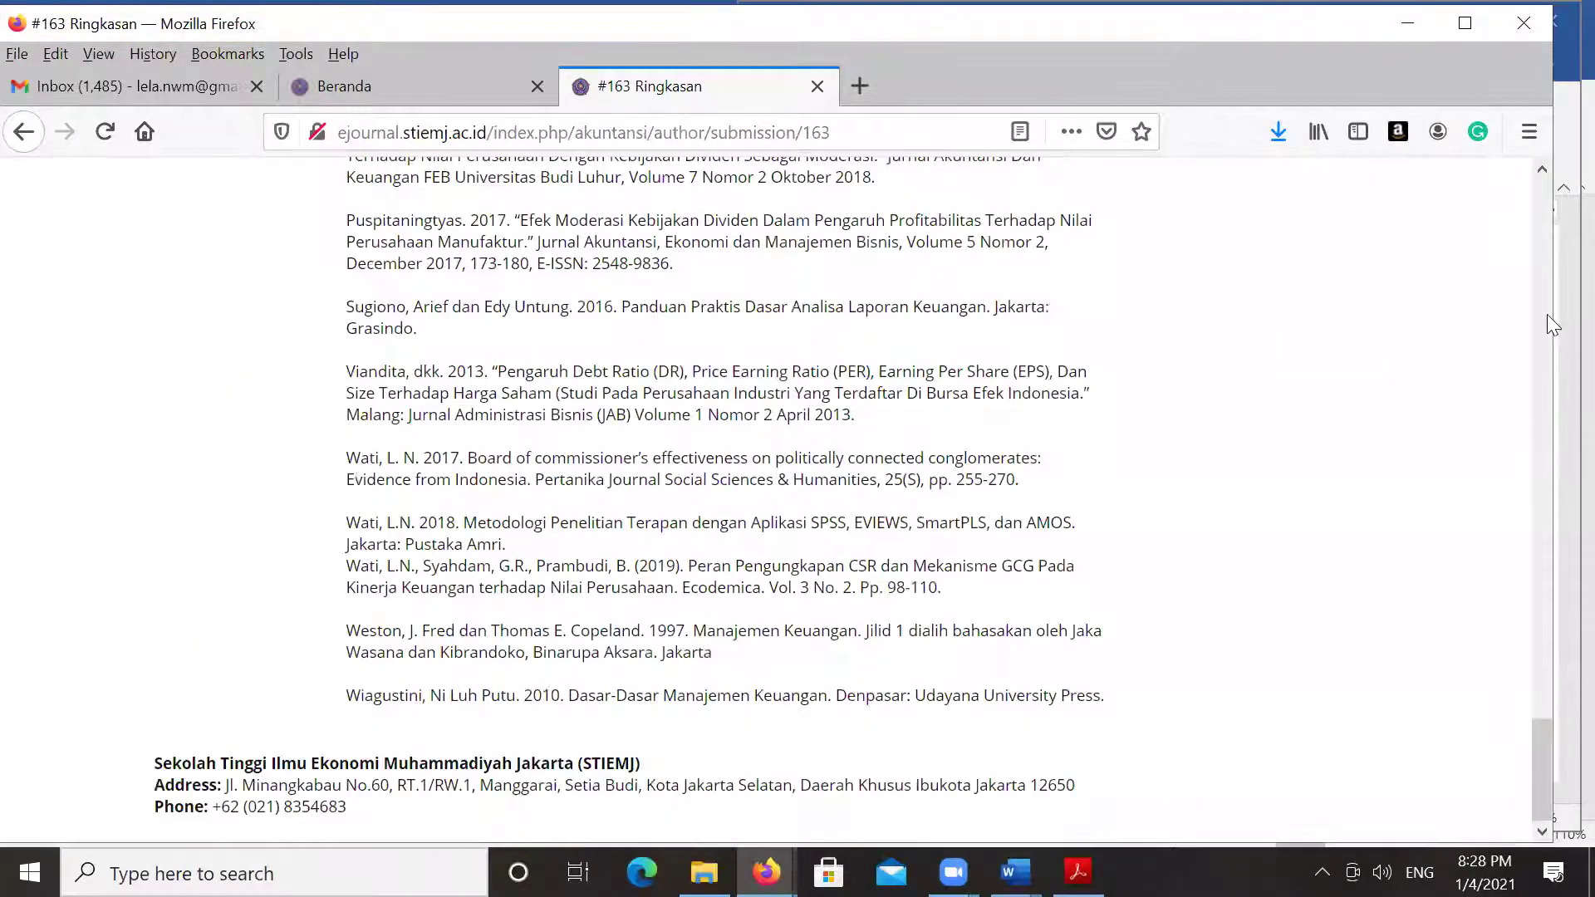
click(1547, 314)
click(1547, 314)
click(1540, 248)
click(1540, 248)
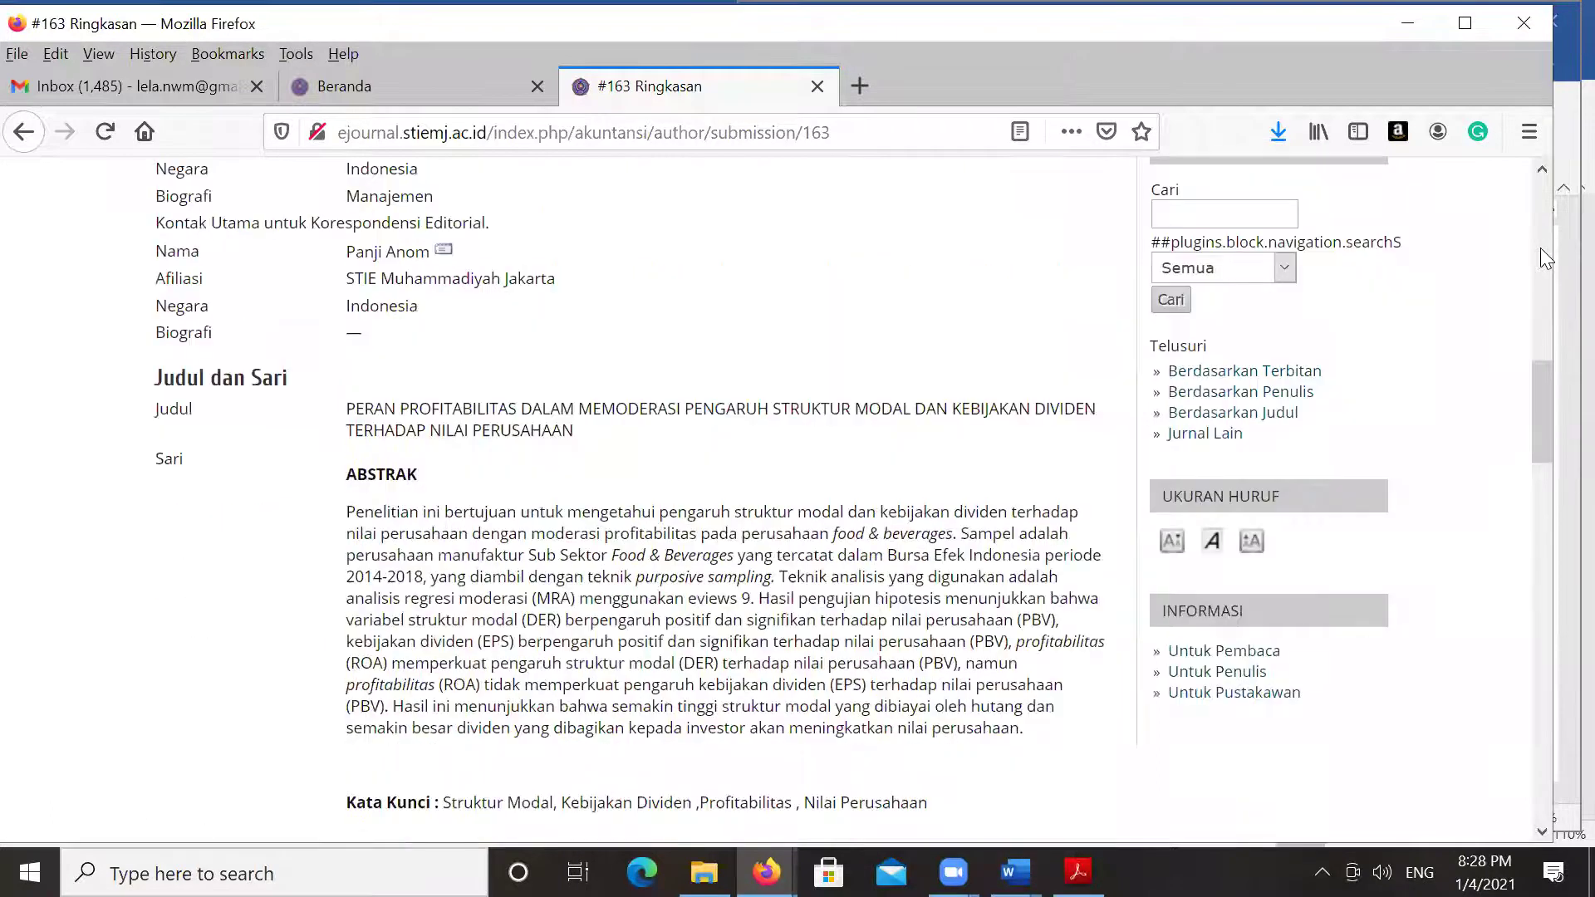
click(1540, 247)
click(1539, 221)
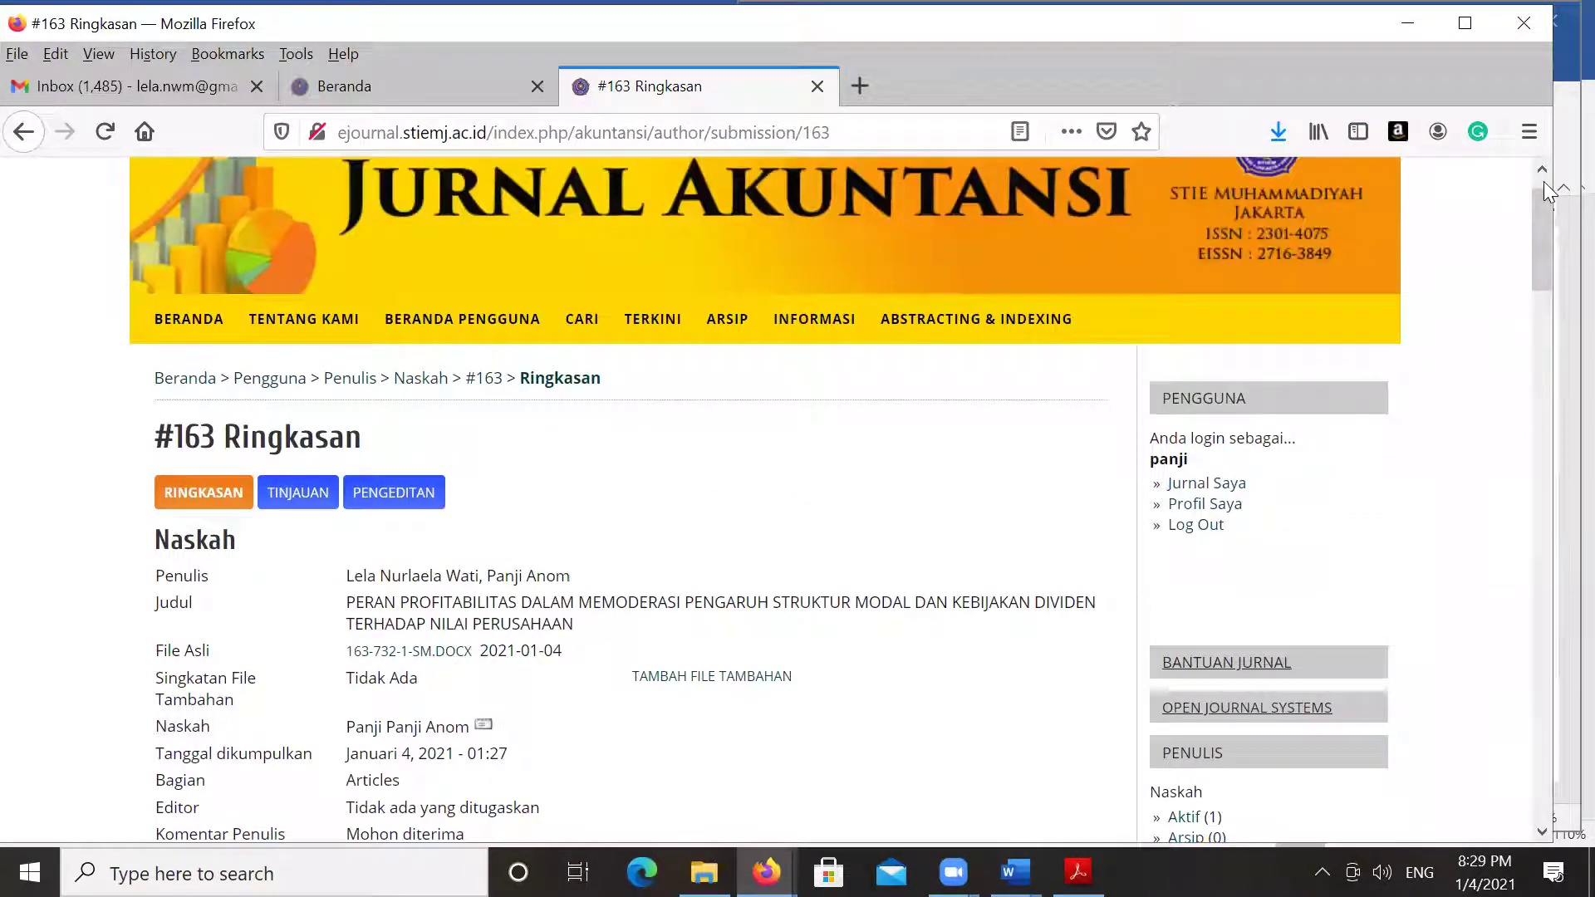
click(1545, 185)
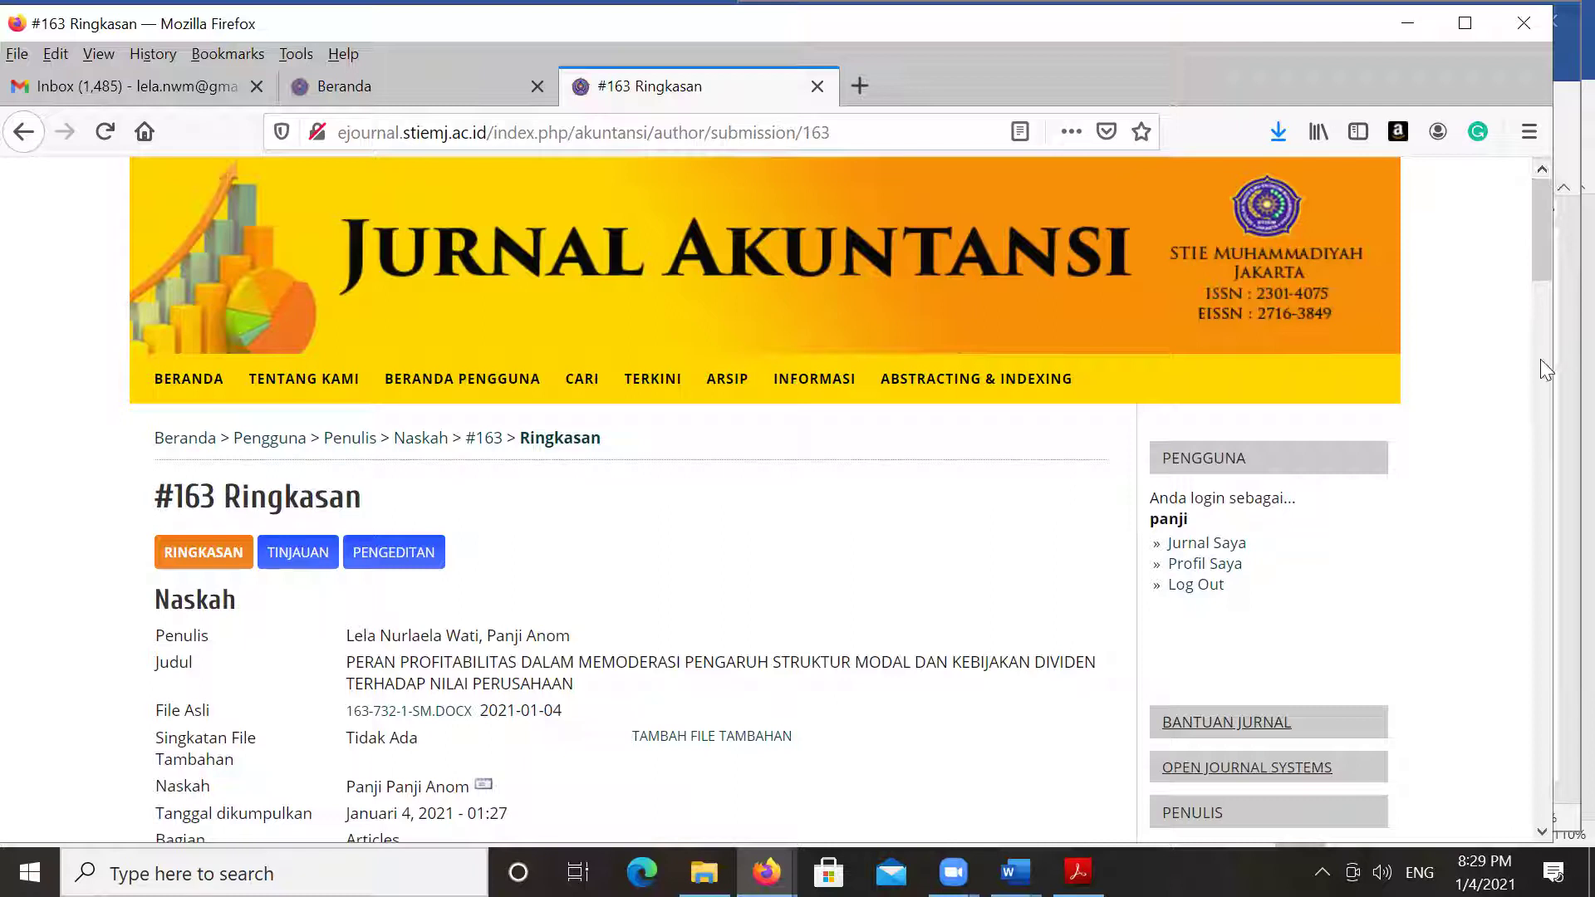
click(1541, 428)
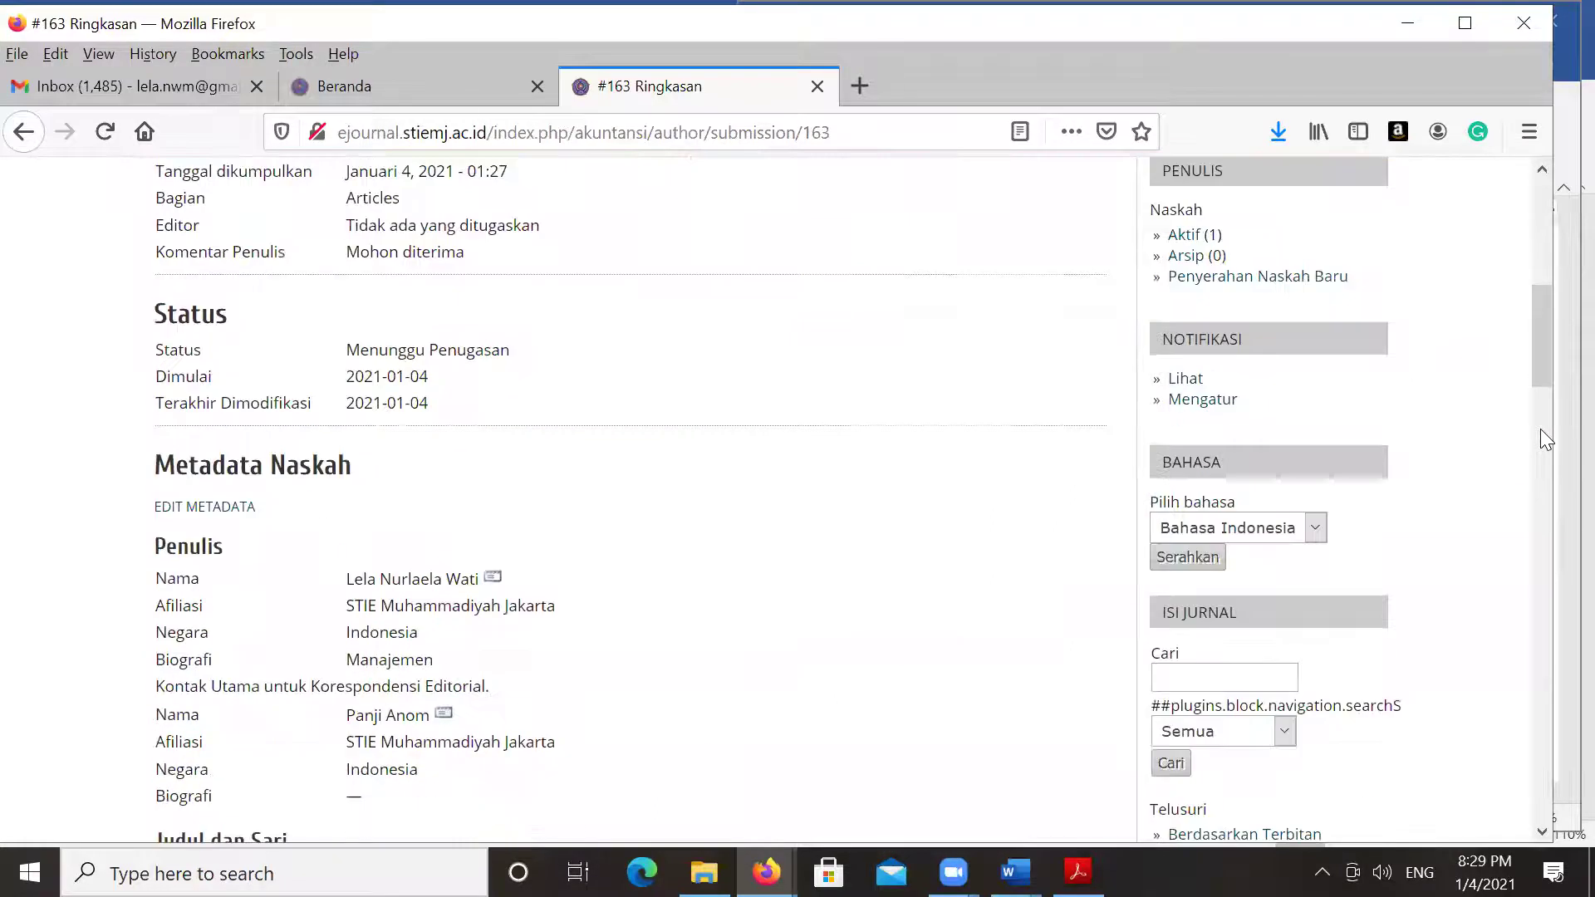
click(1538, 190)
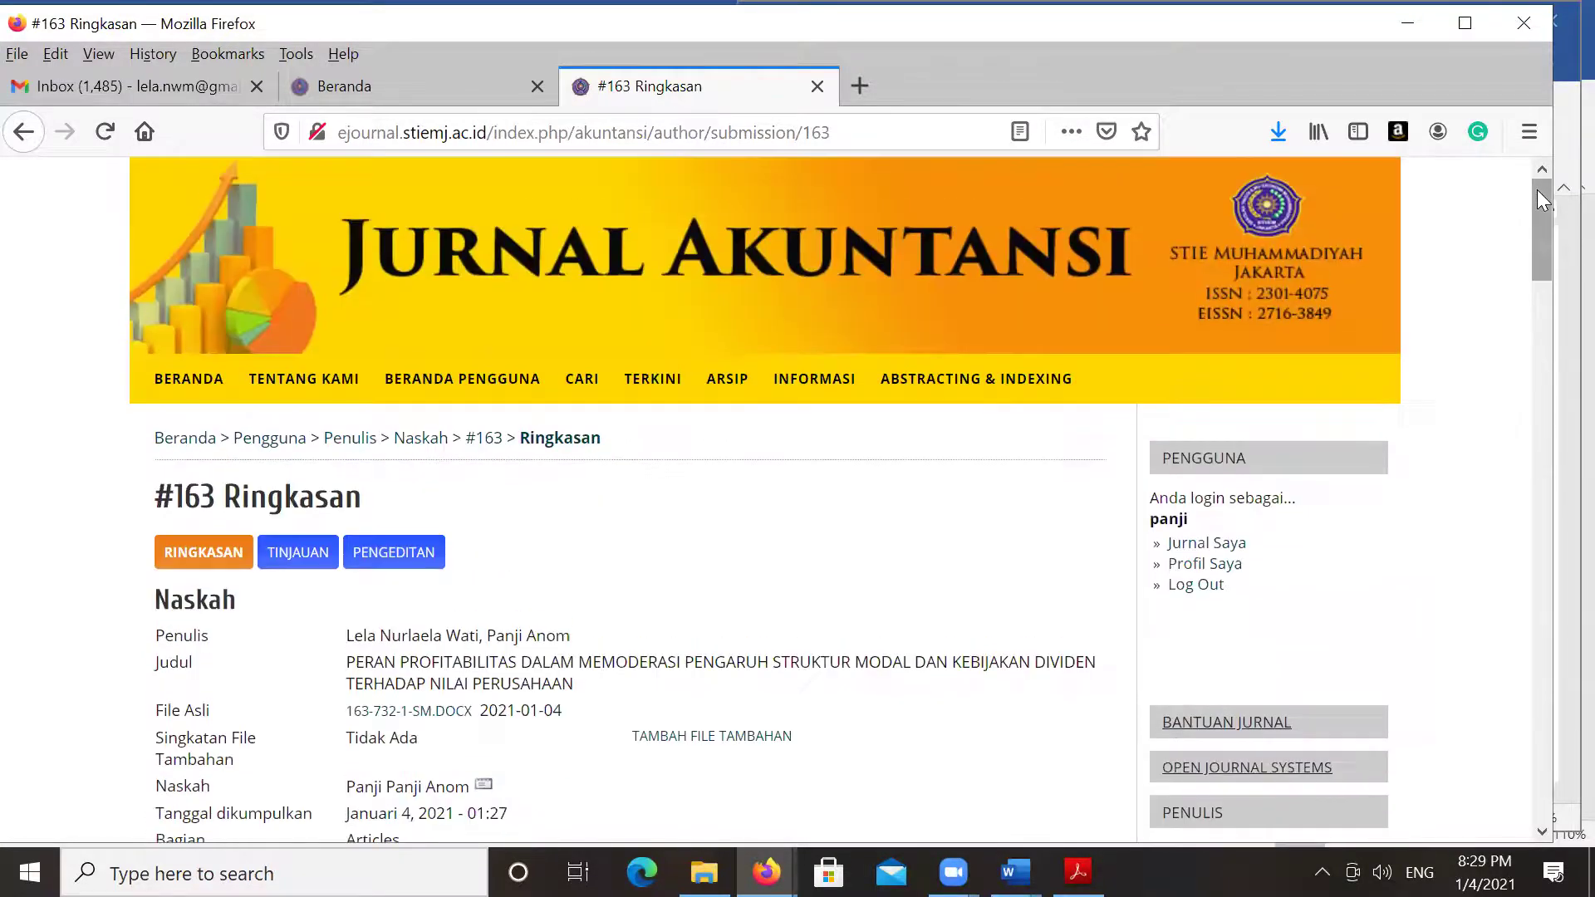
click(1537, 545)
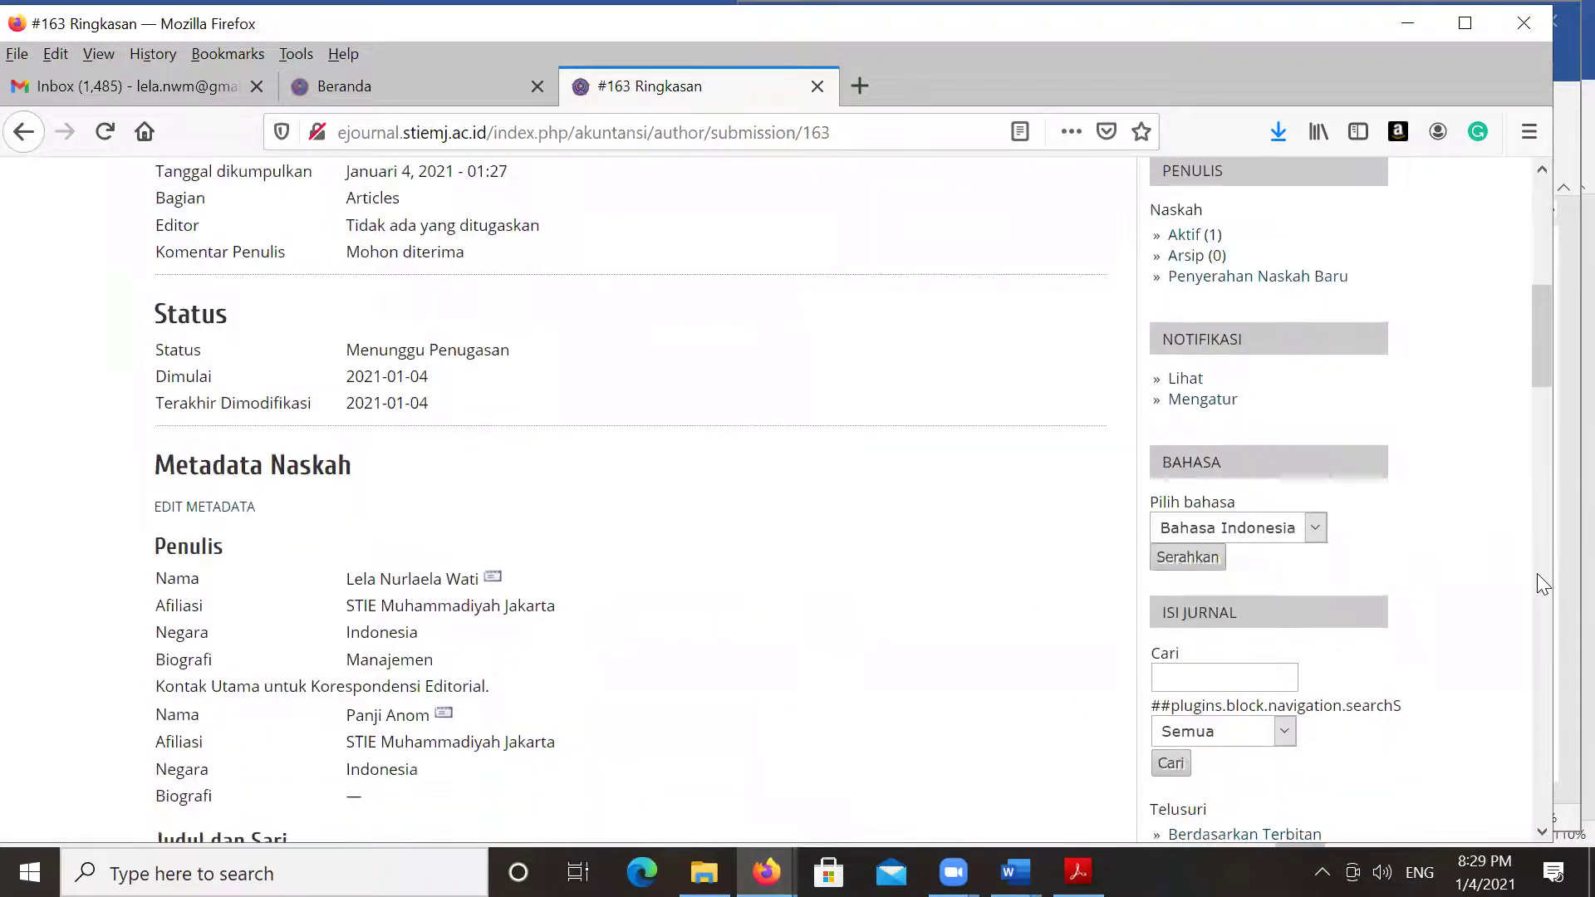
click(1537, 573)
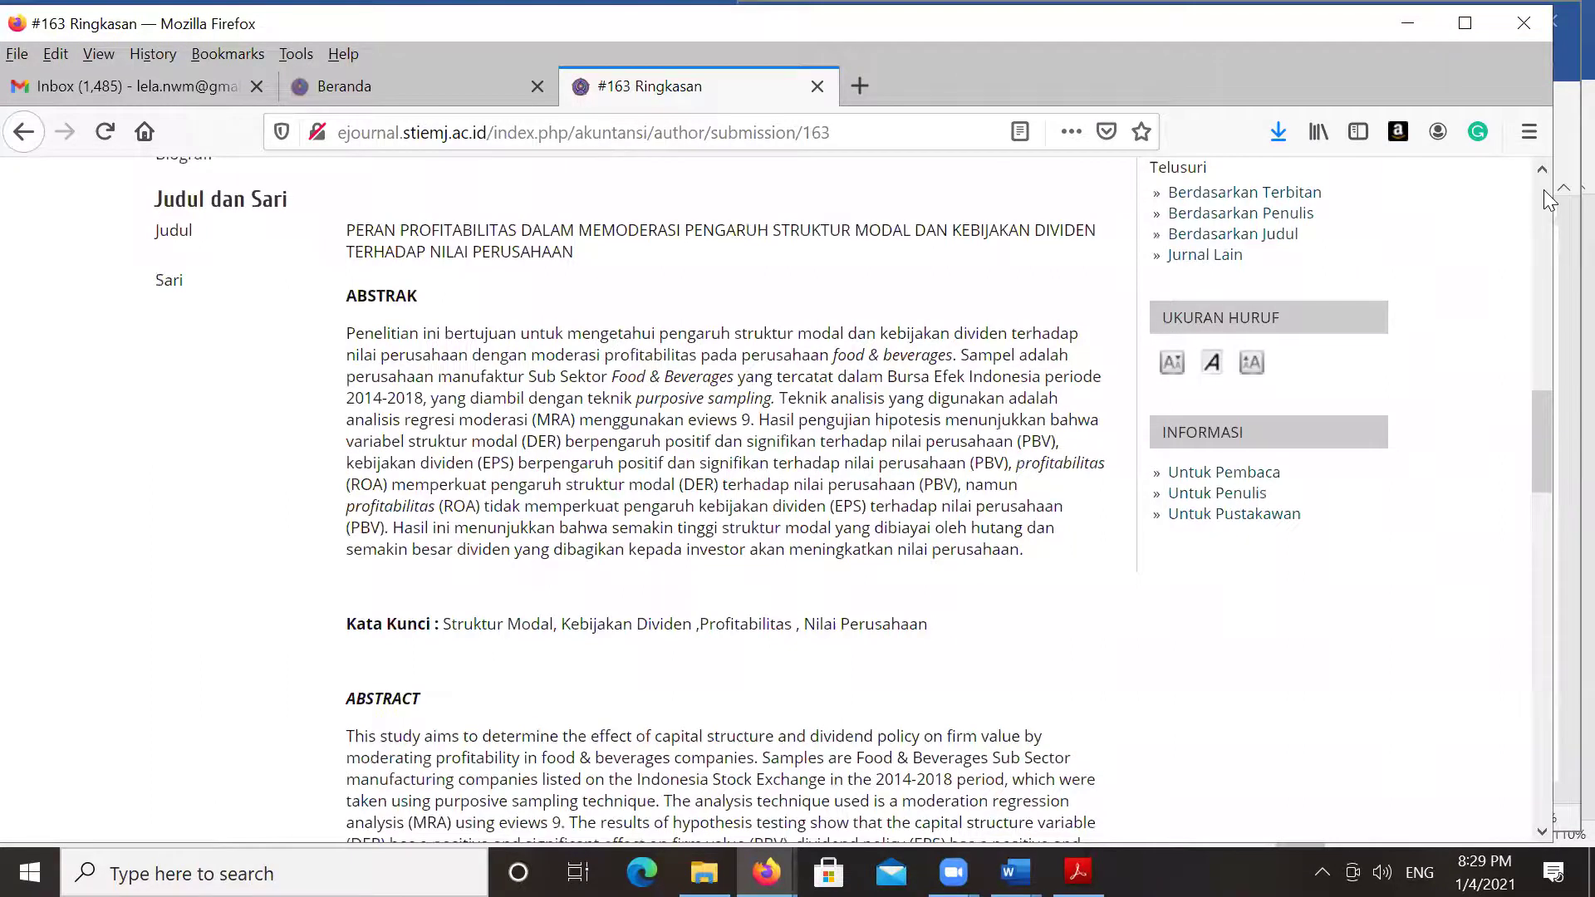
click(1543, 189)
click(1543, 189)
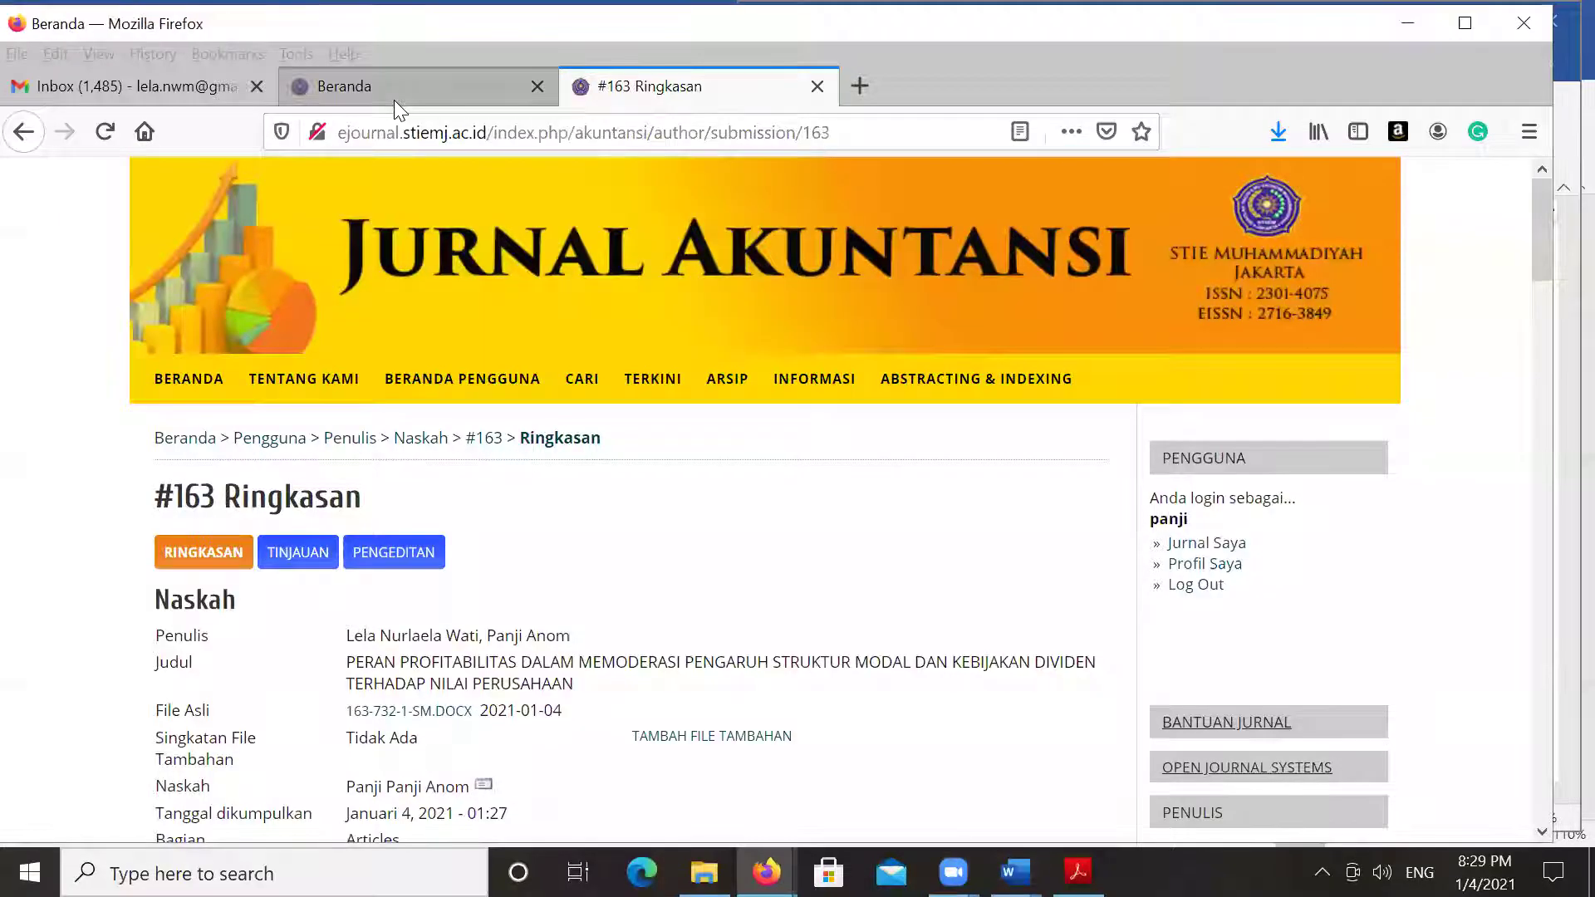
- Open SiAkad from the campus homepage and log in with the saved lecturer credentials
click(397, 87)
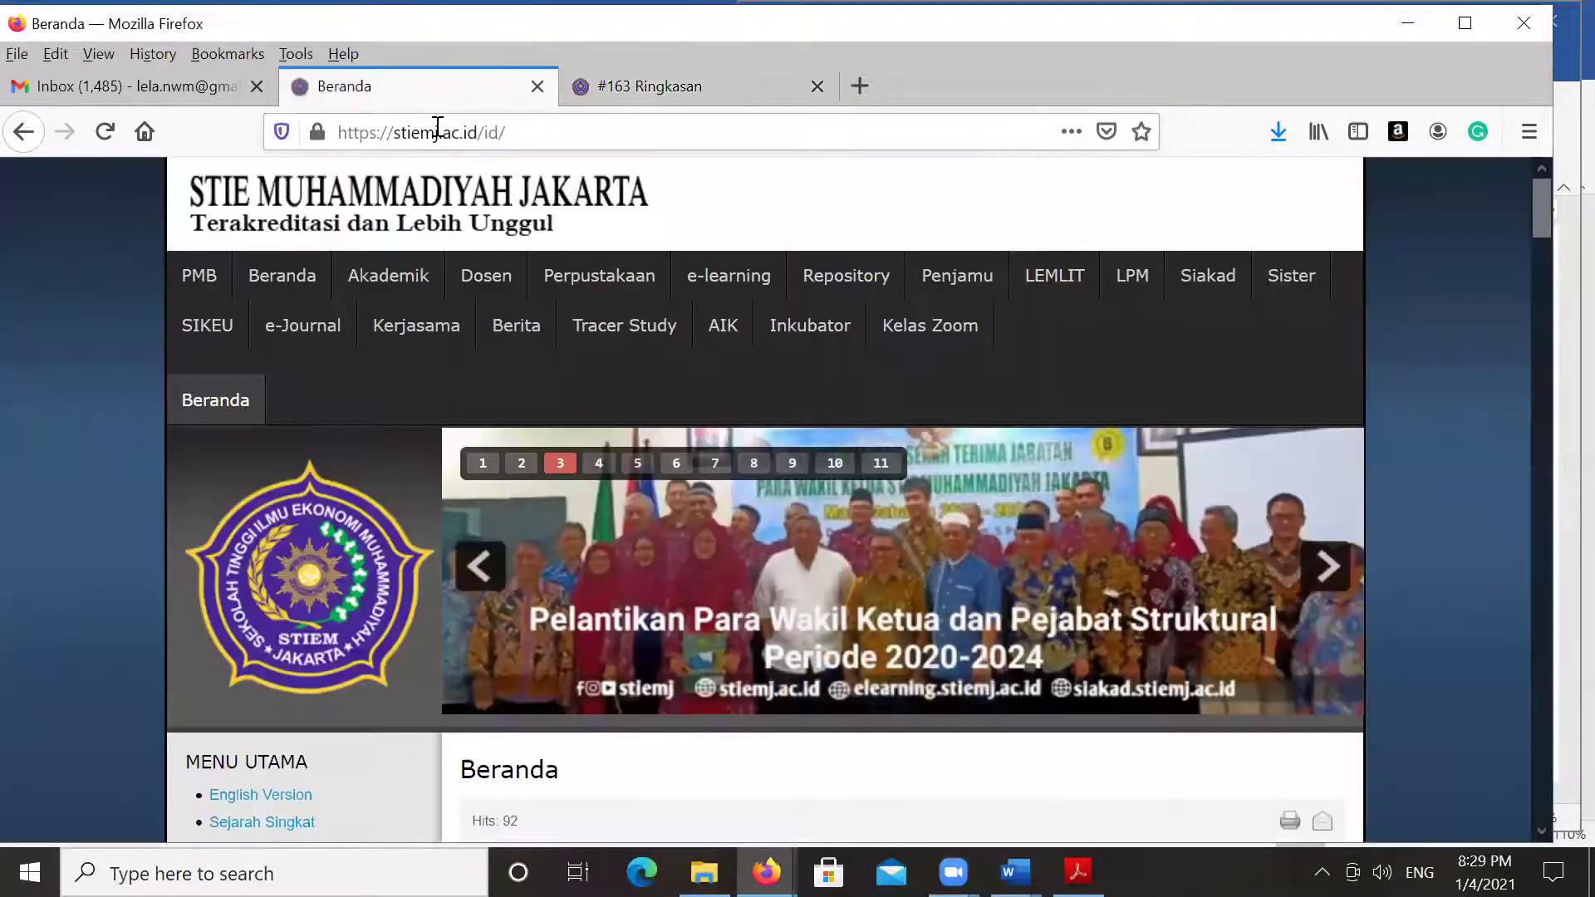
click(439, 131)
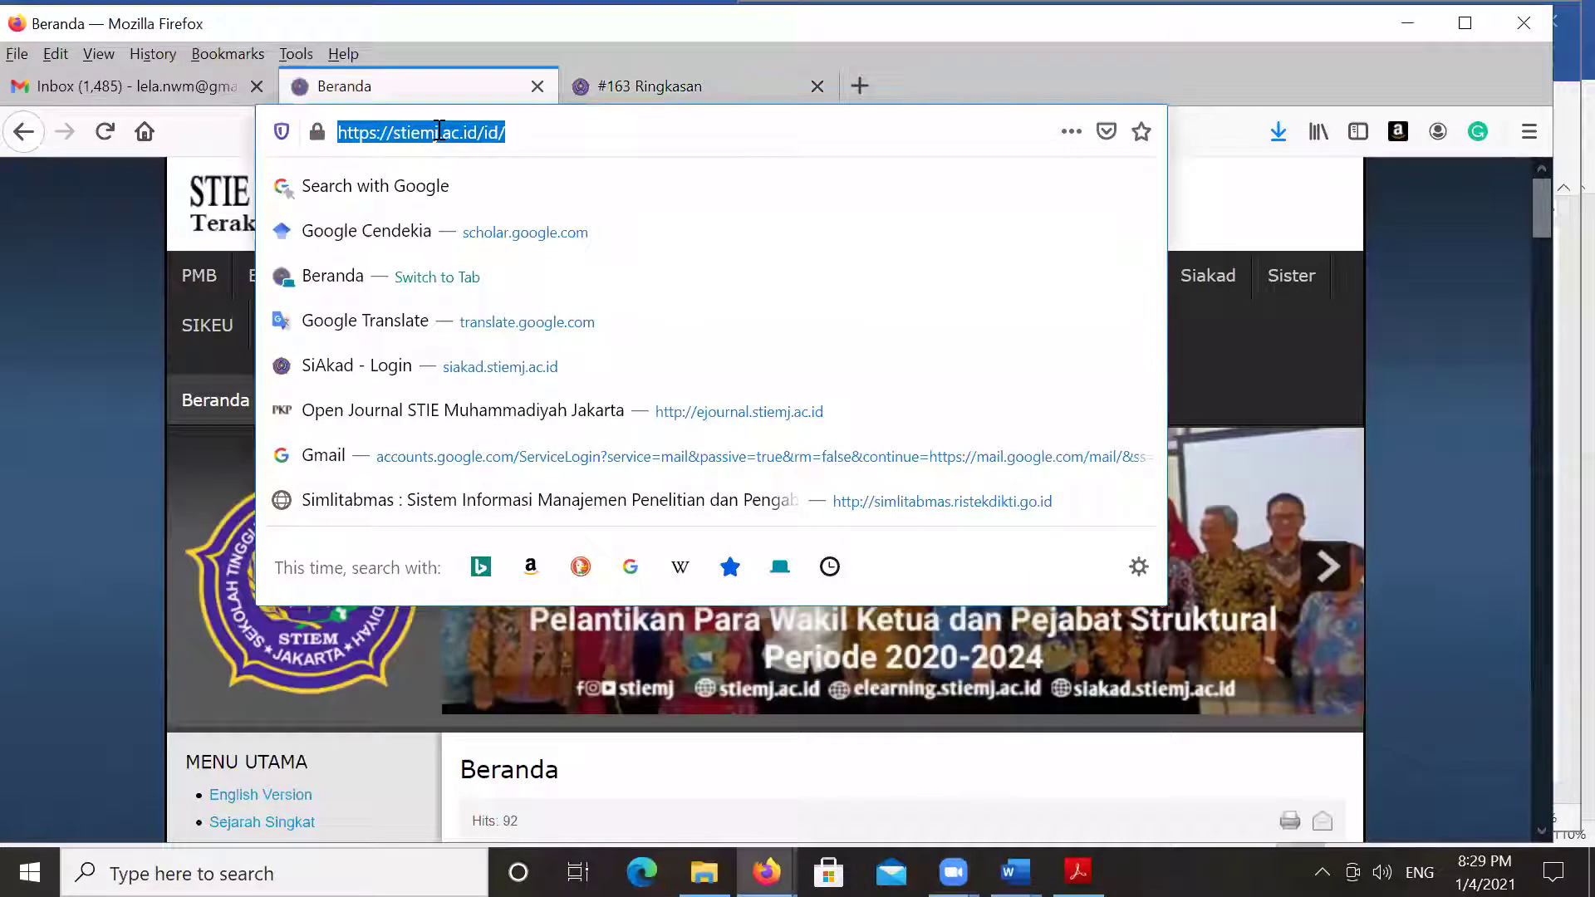
click(1205, 279)
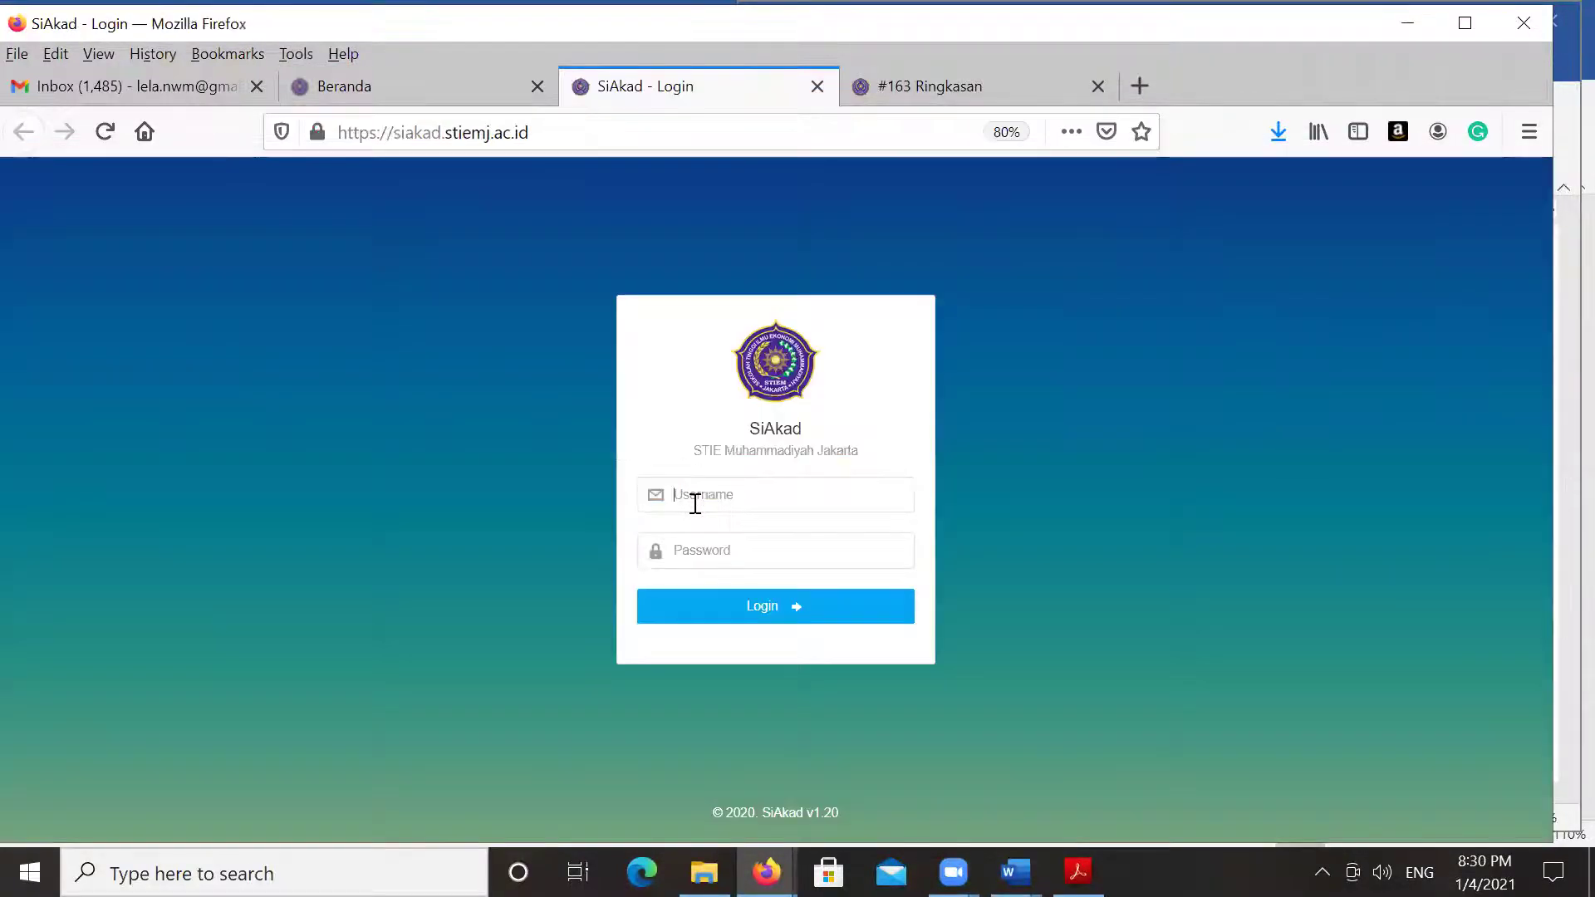
click(694, 503)
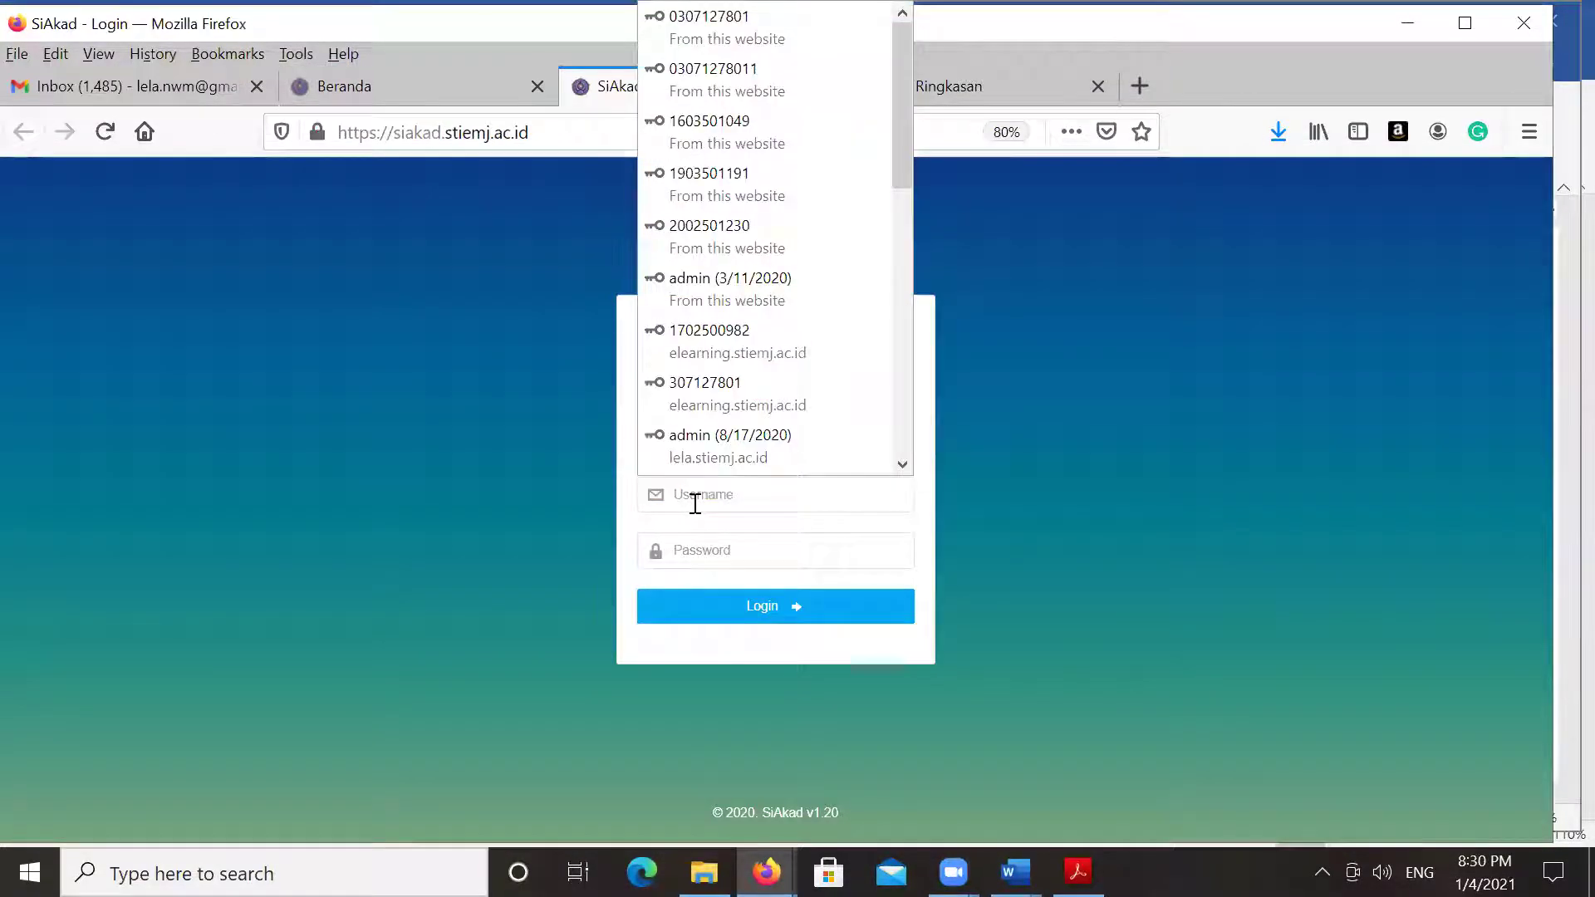
text(03)
click(702, 541)
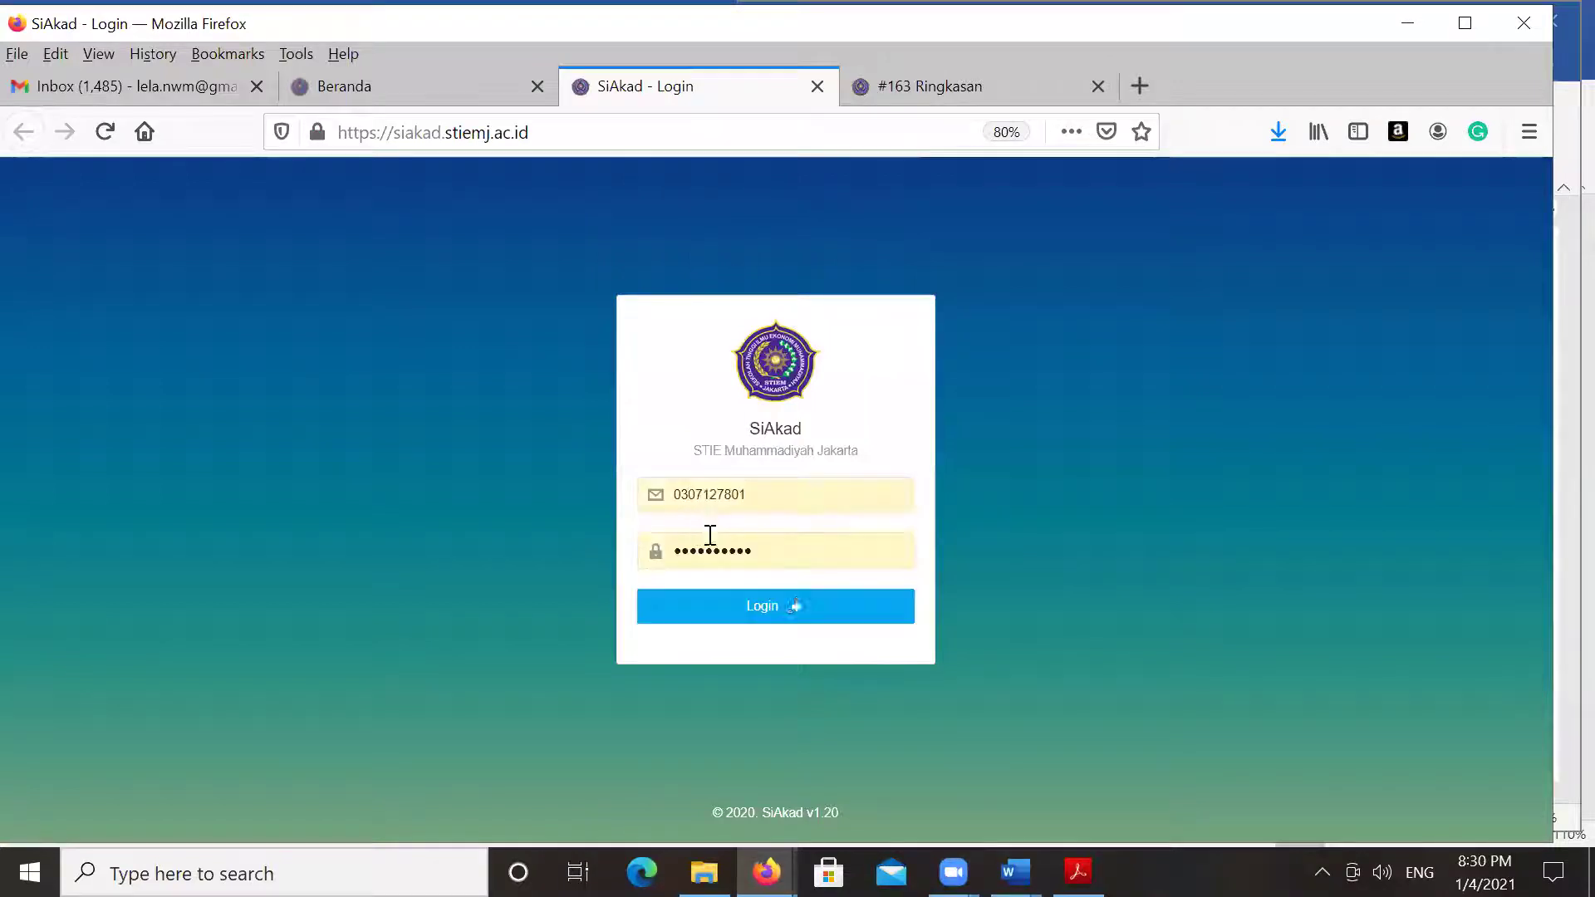
click(796, 609)
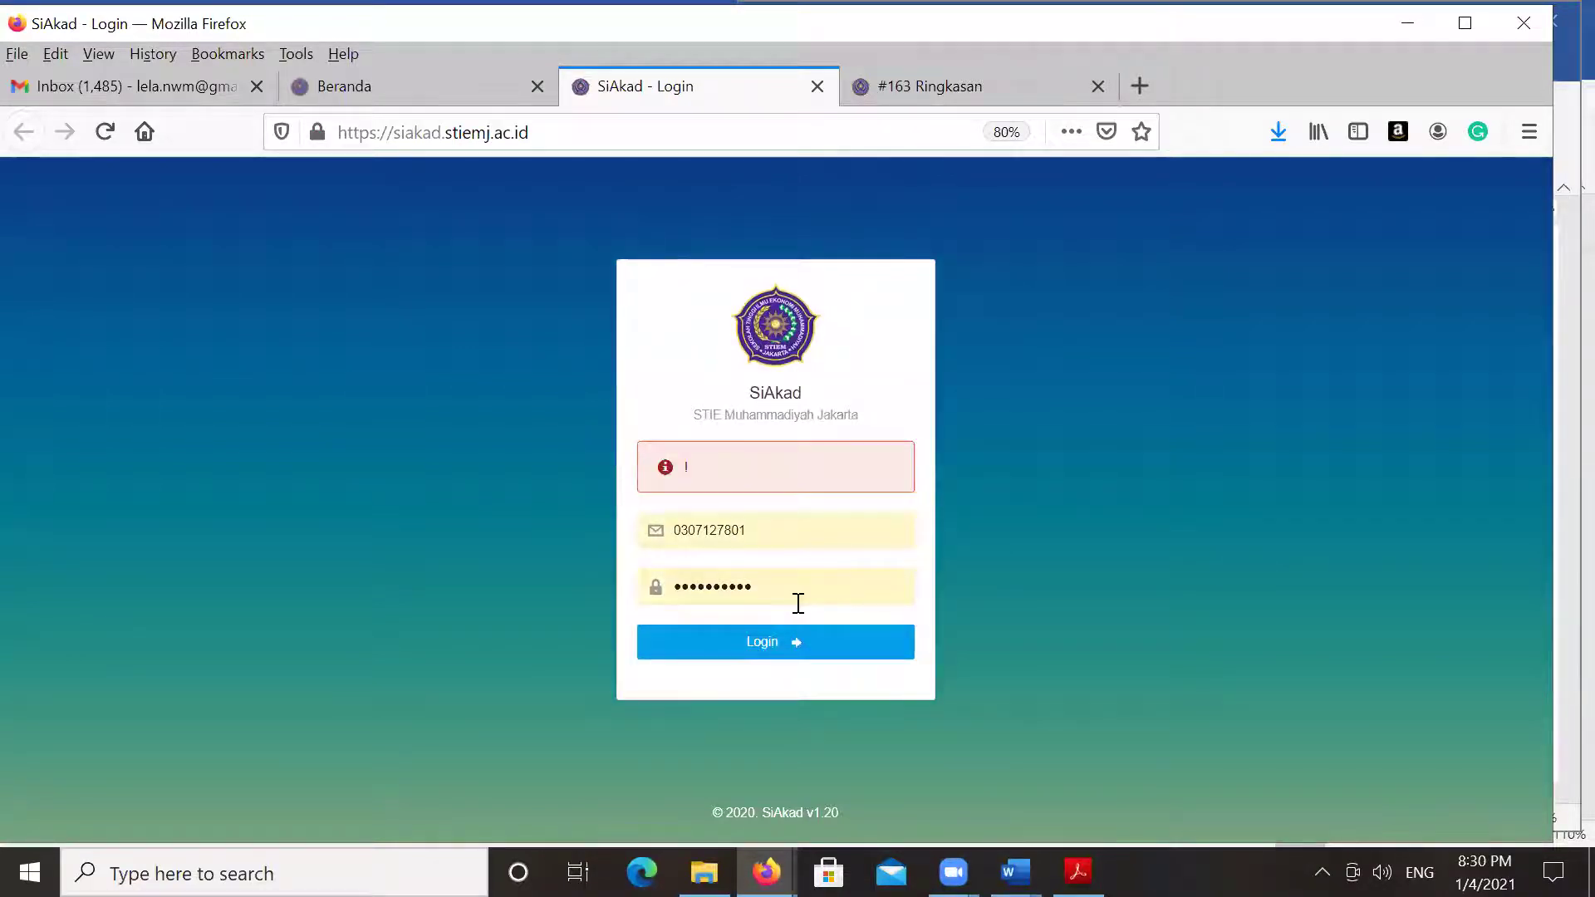
click(744, 644)
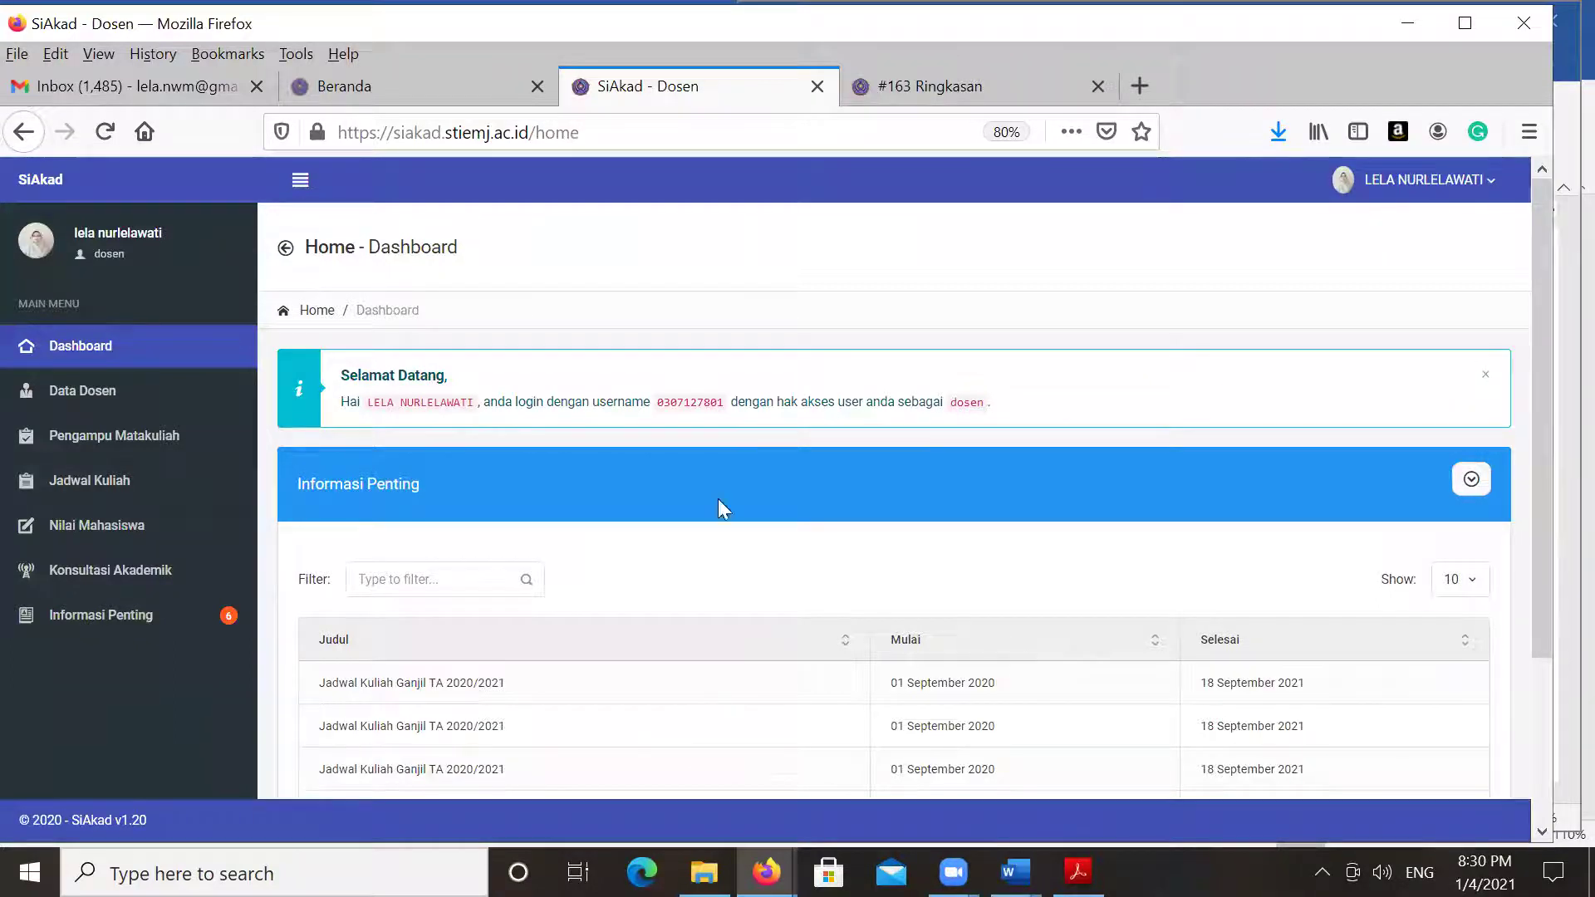
- Open attendance for Seminar Manajemen's Monday M. 404 session from Jadwal Kuliah
click(94, 491)
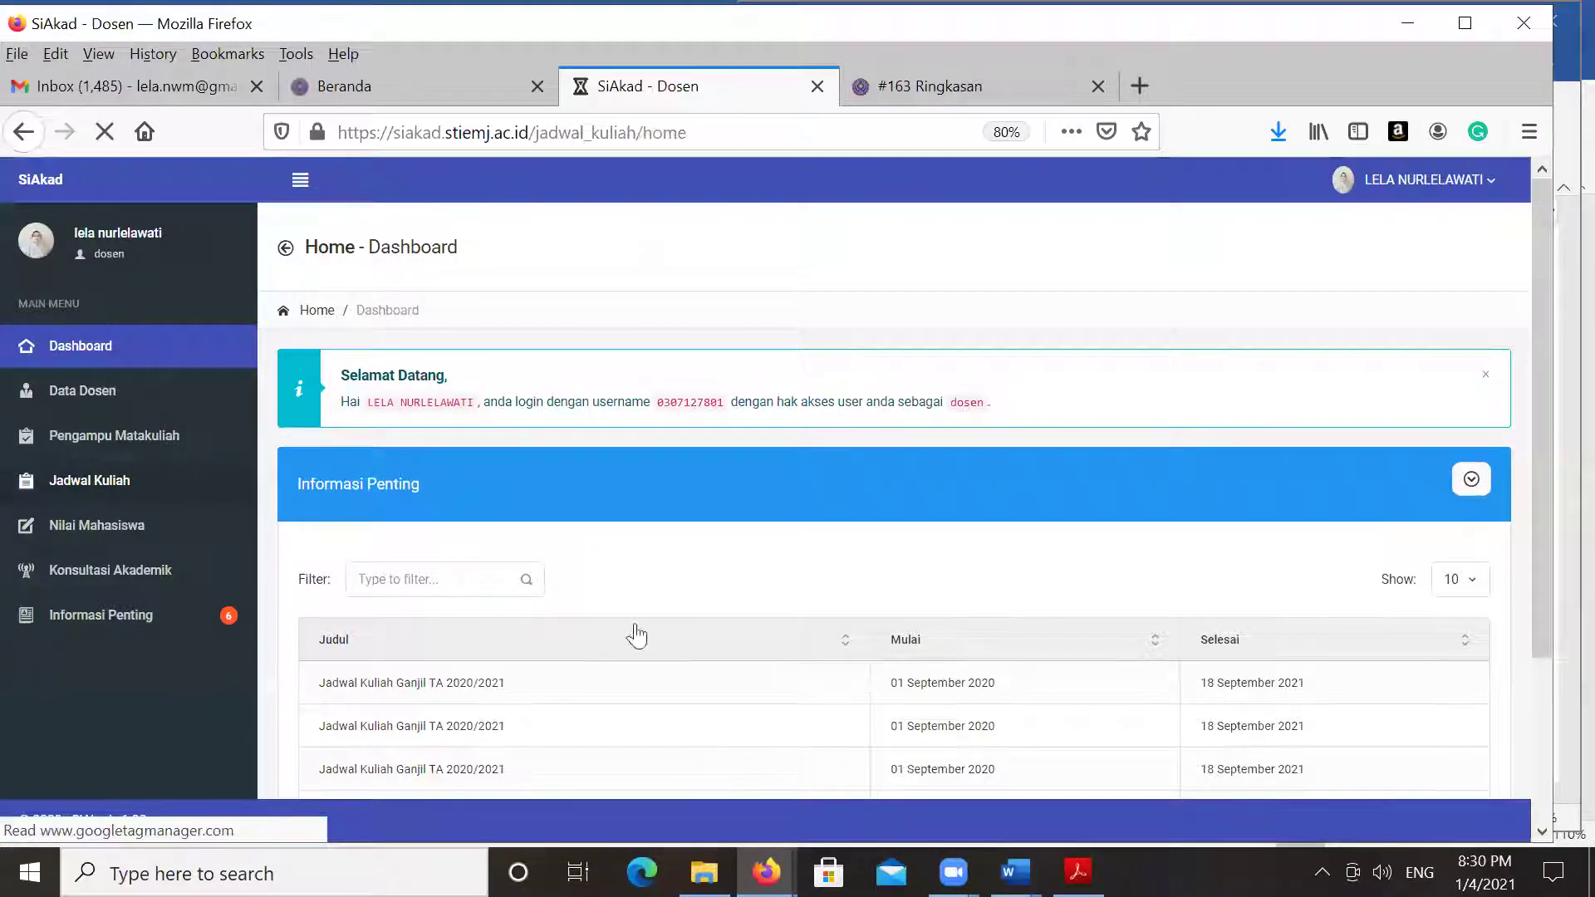
click(623, 619)
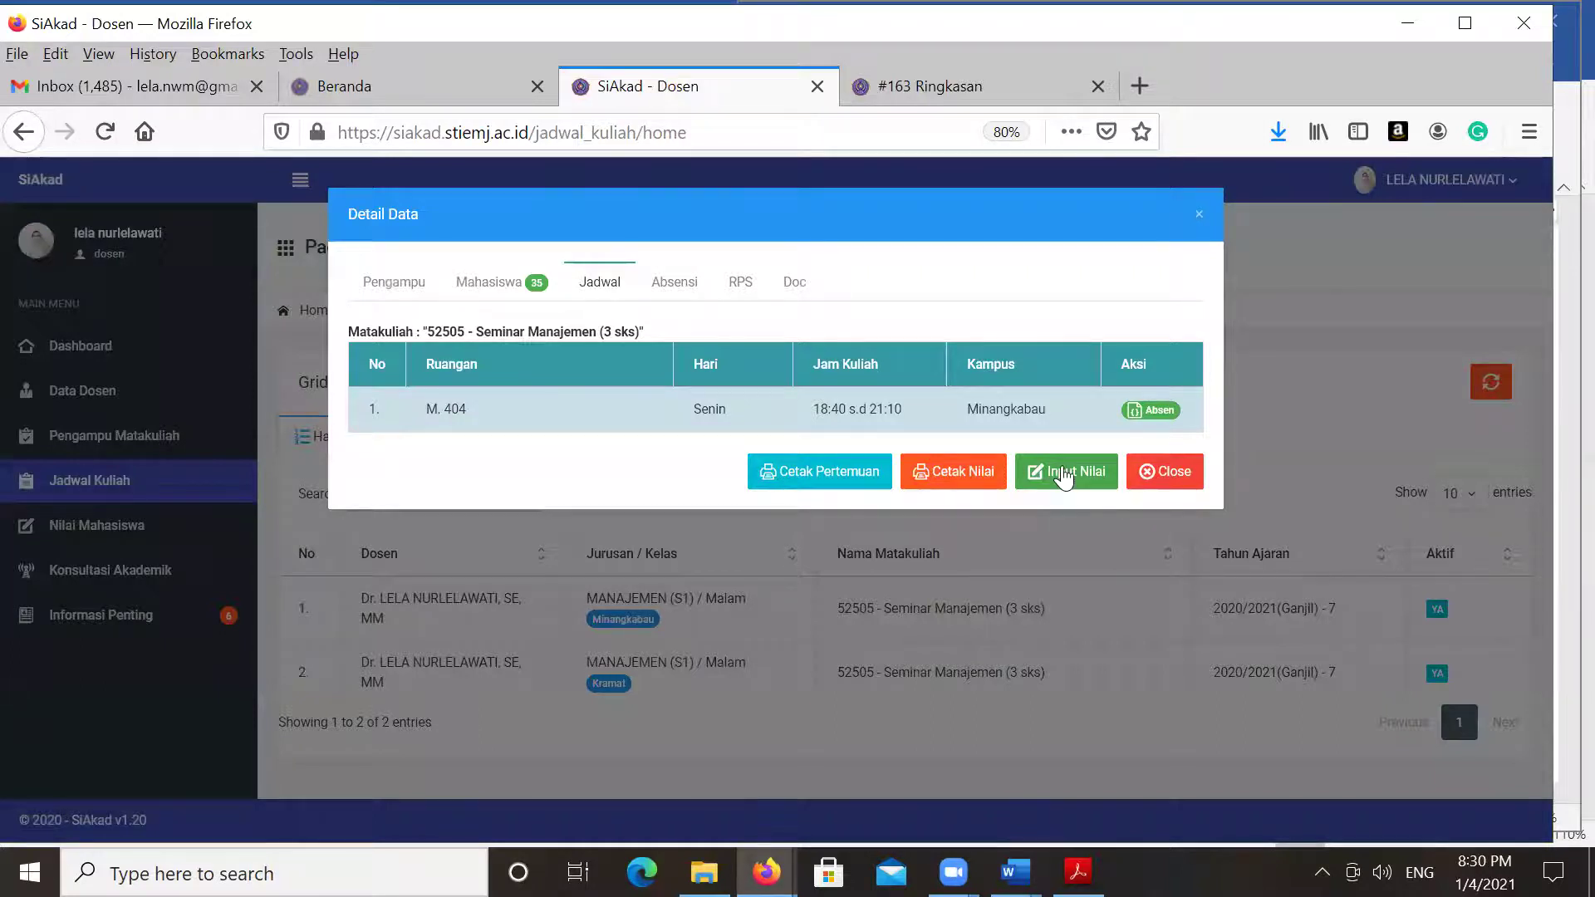
click(1153, 412)
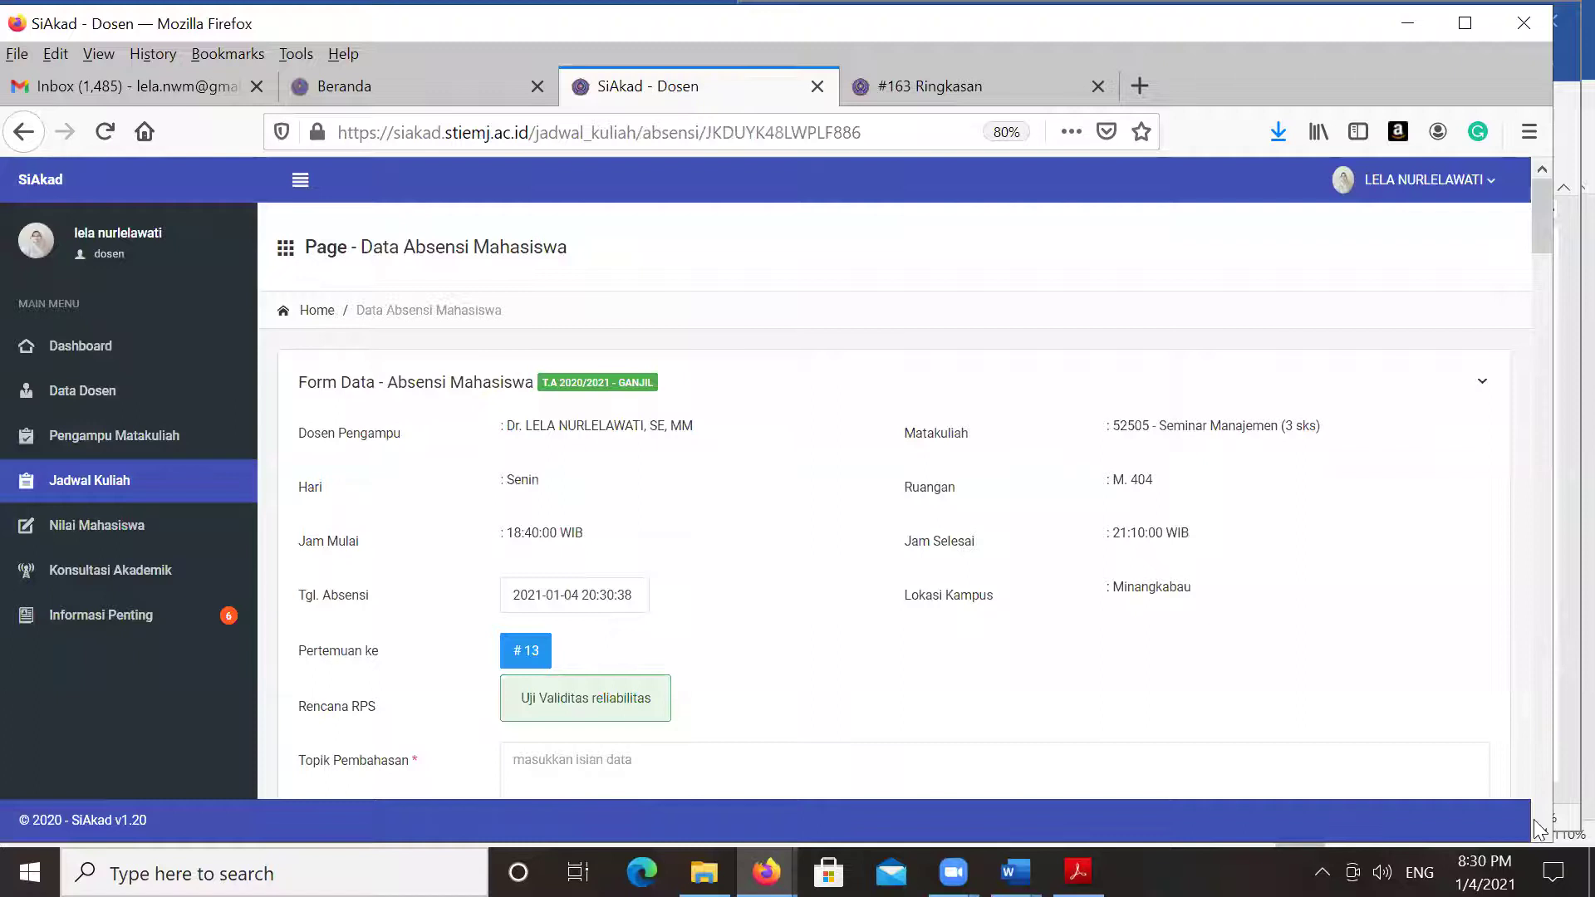
- Enter 'Laporan skripsi Bab 1-5' as the Topik Pembahasan for meeting #13 and select it
click(1542, 831)
click(1542, 831)
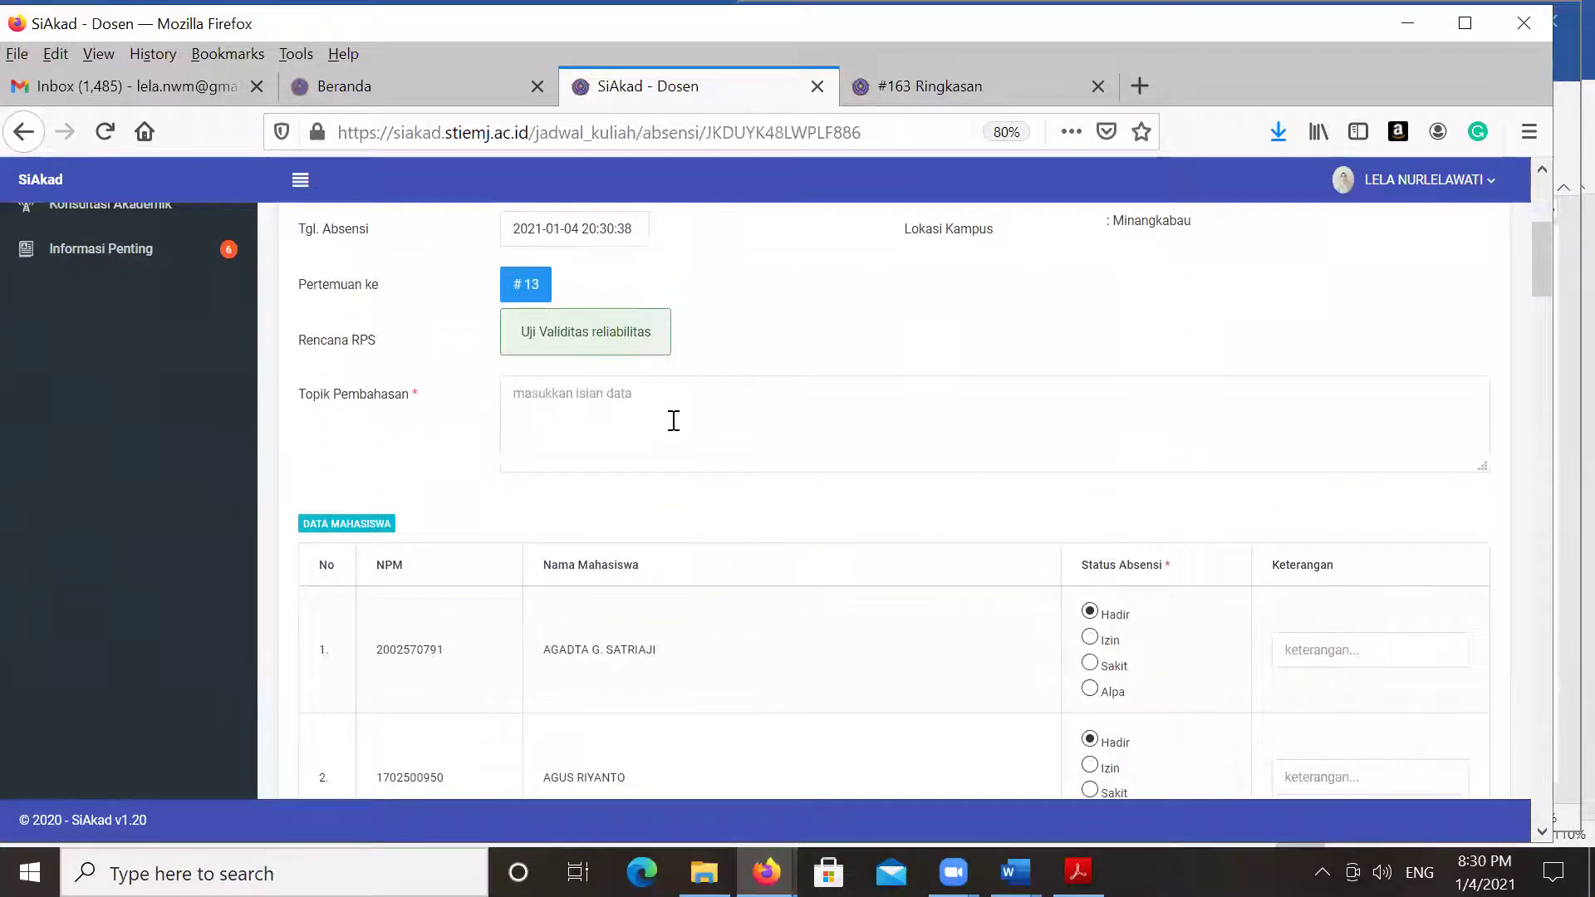
text(LAporan)
key(BackSpace)
key(BackSpace)
key(BackSpace)
key(BackSpace)
key(BackSpace)
key(BackSpace)
text(aporan)
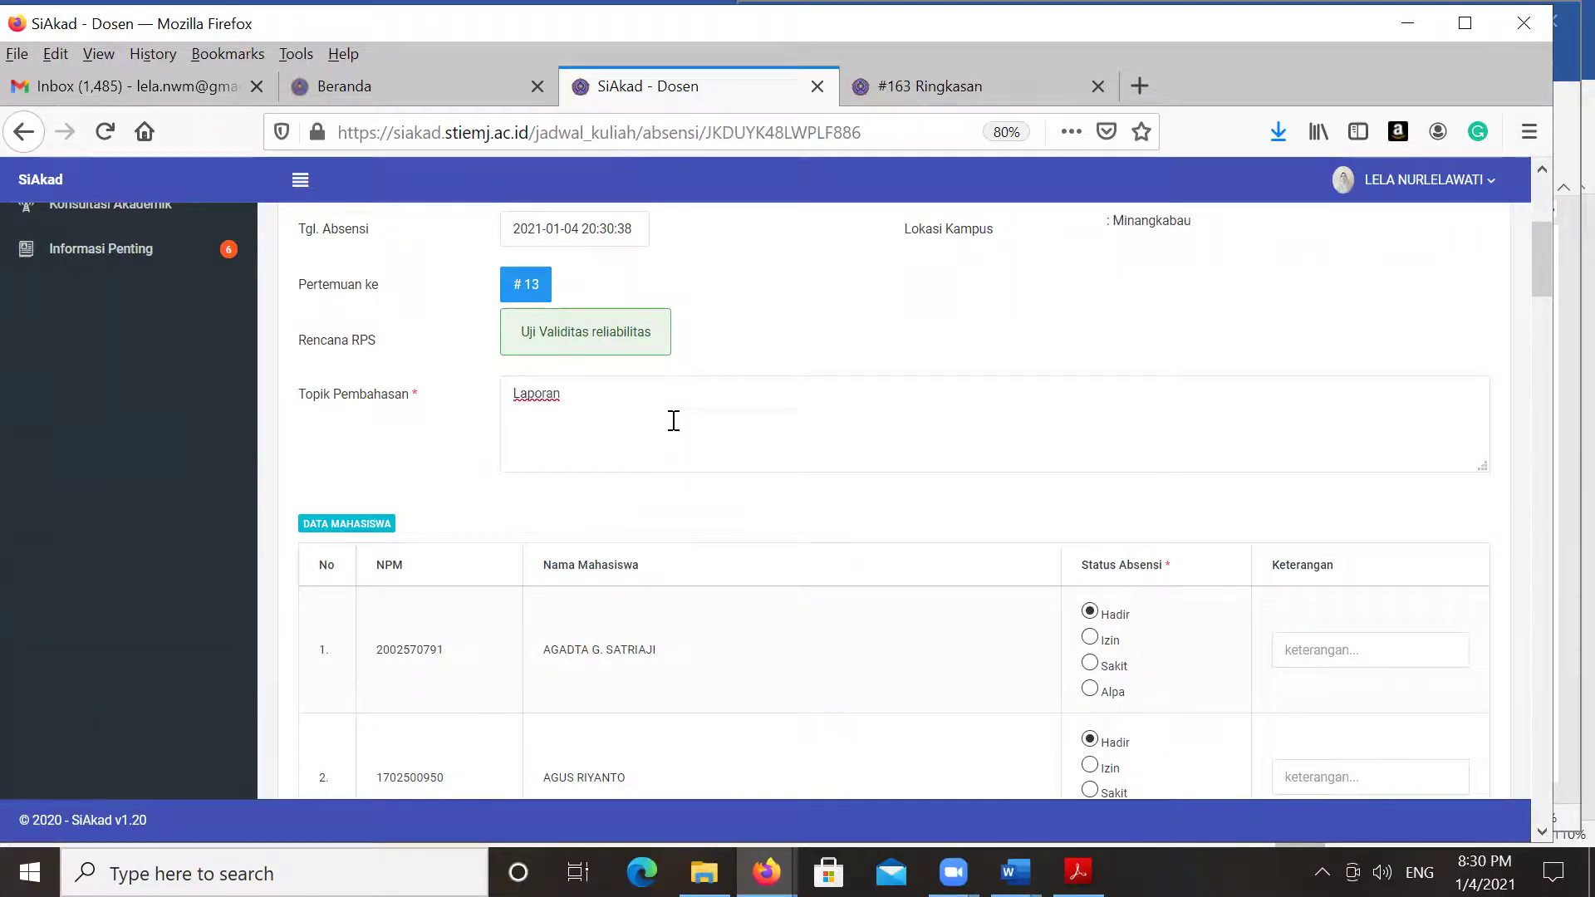
text( skripsi Bab 1-5)
drag(656, 400, 516, 402)
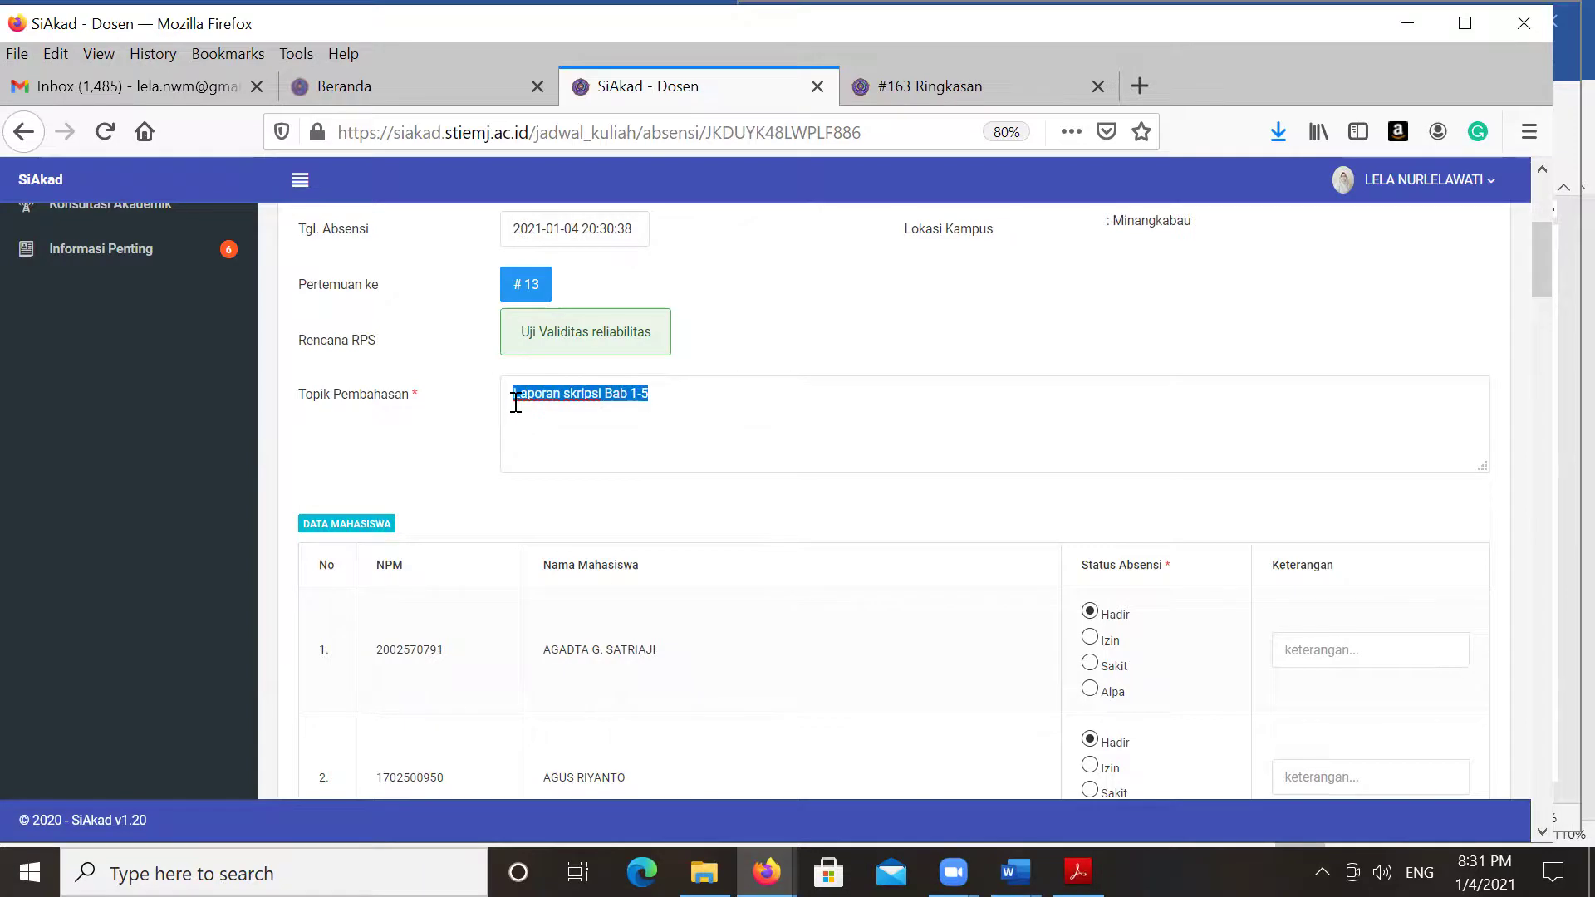